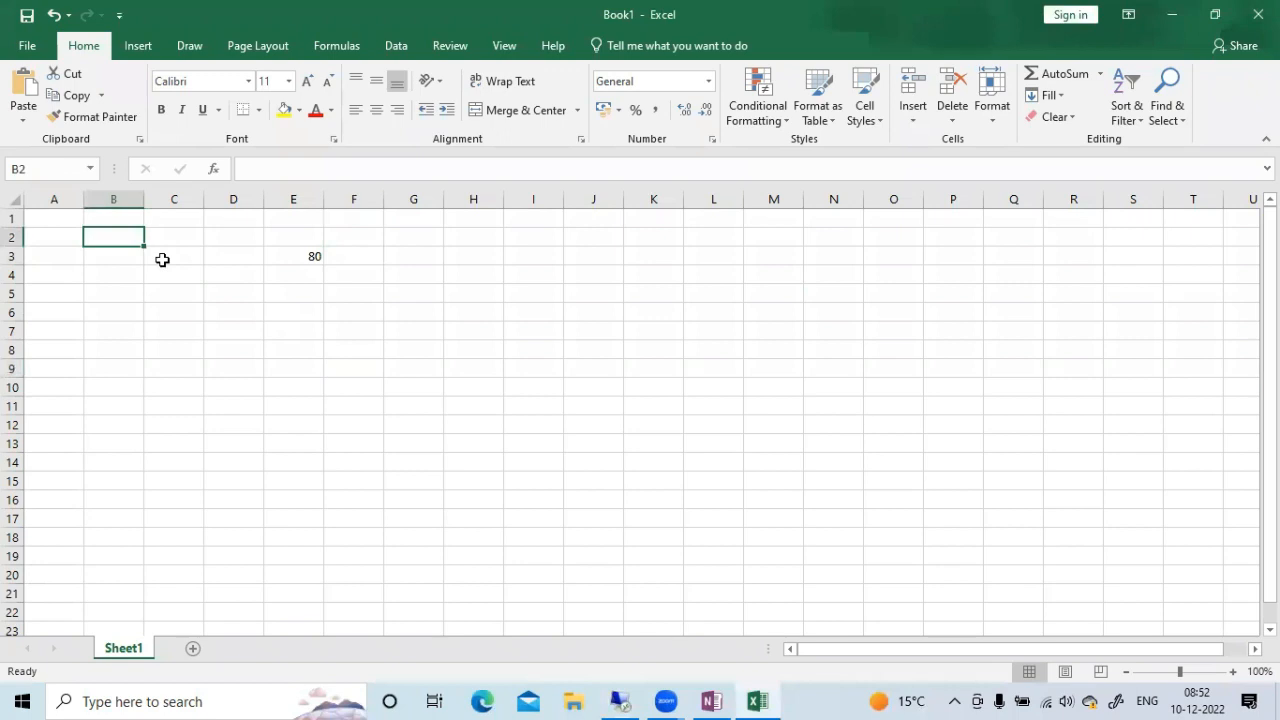
Enter material number 648 in cell B2 and check its price in the SAP Materials List, returning to Excel
text(648)
key(Tab)
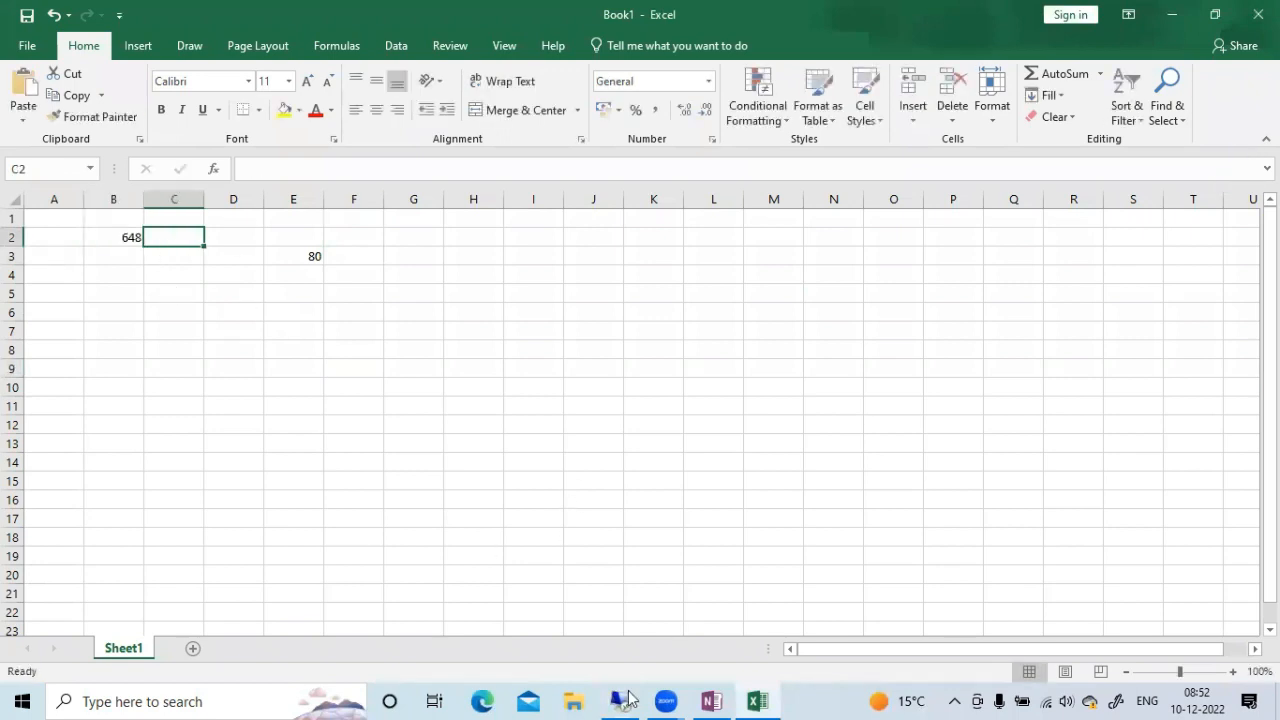
key(alt+Tab)
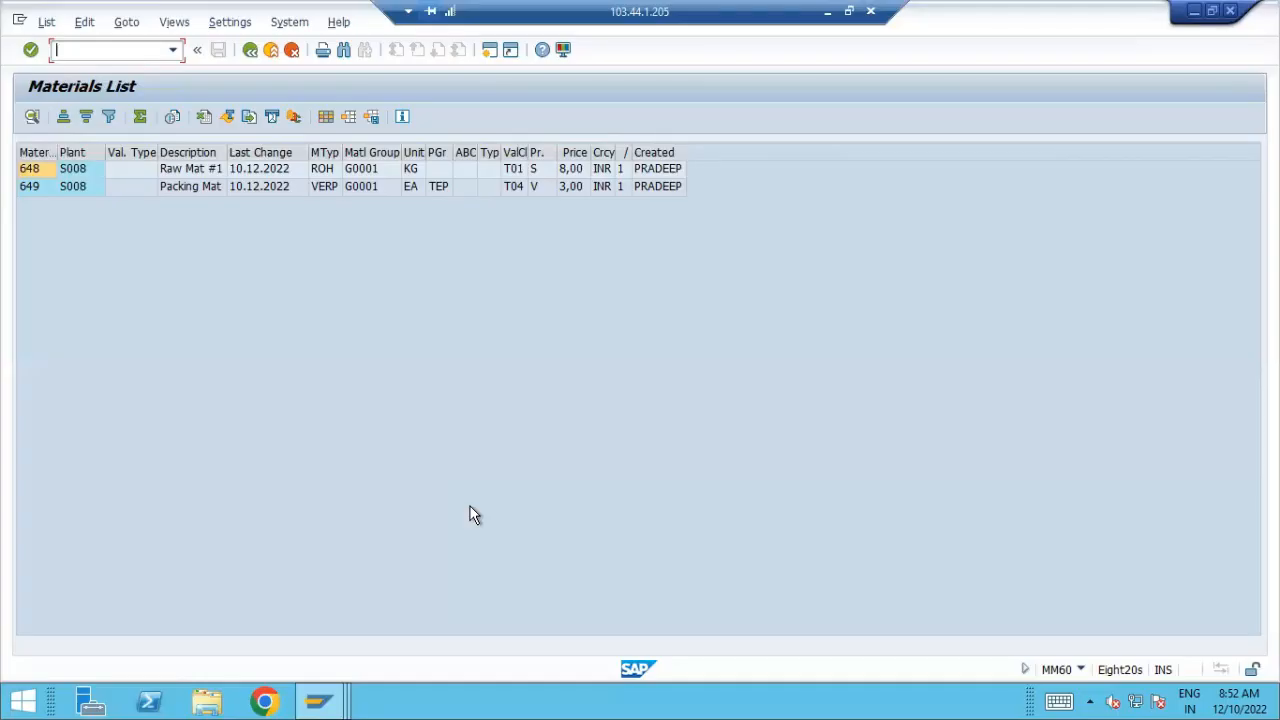
click(827, 13)
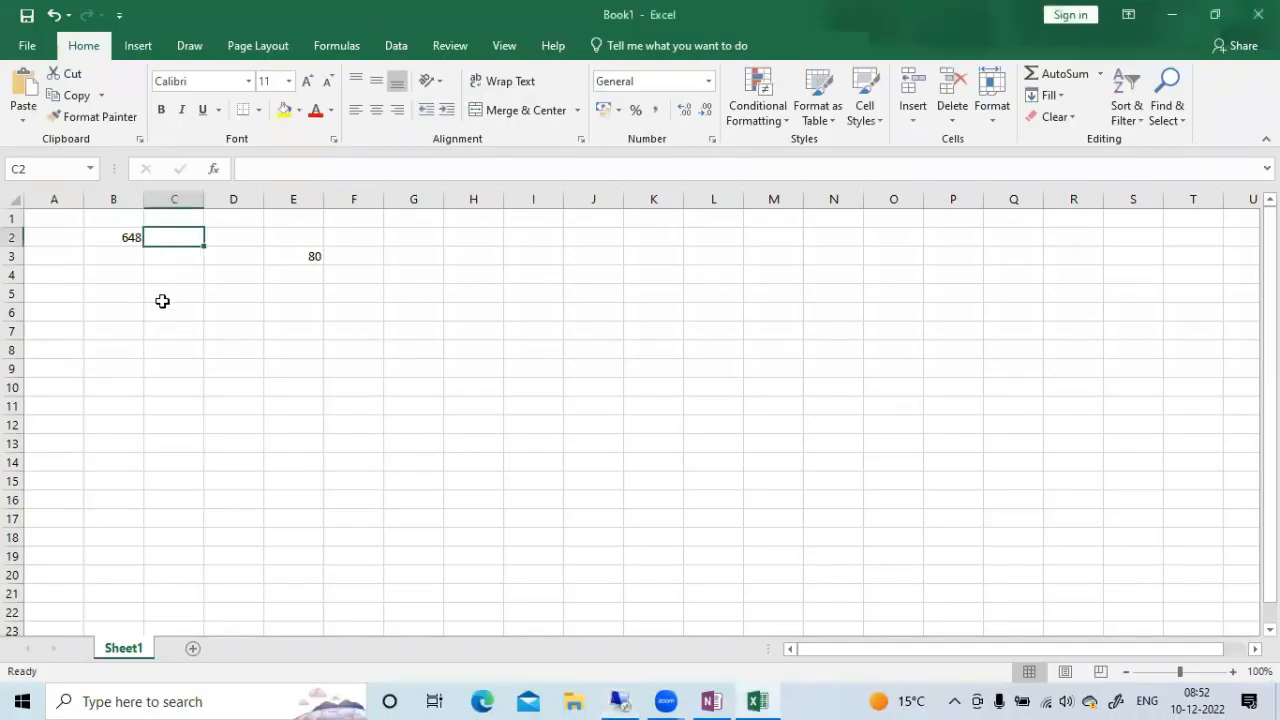
Record the standard price for material 648 by entering Std in B3 and 8 in C3
click(130, 259)
text(Std)
key(Tab)
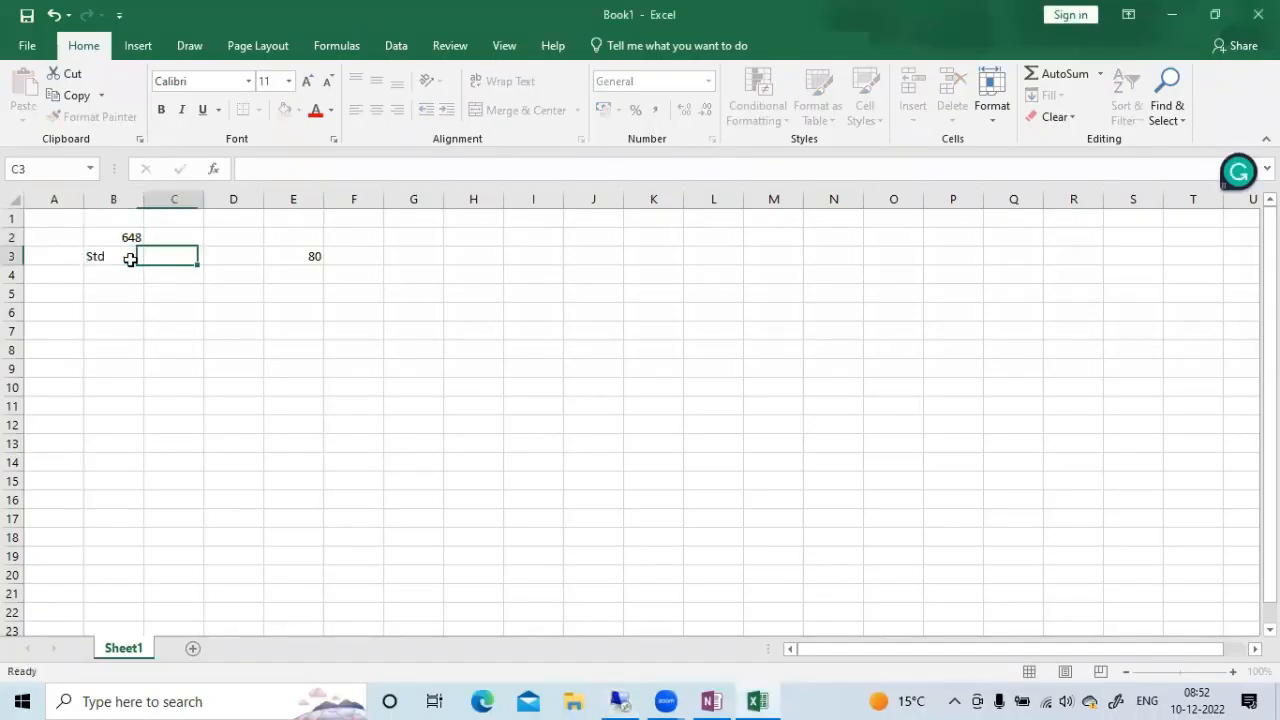
text(8)
key(Tab)
click(380, 366)
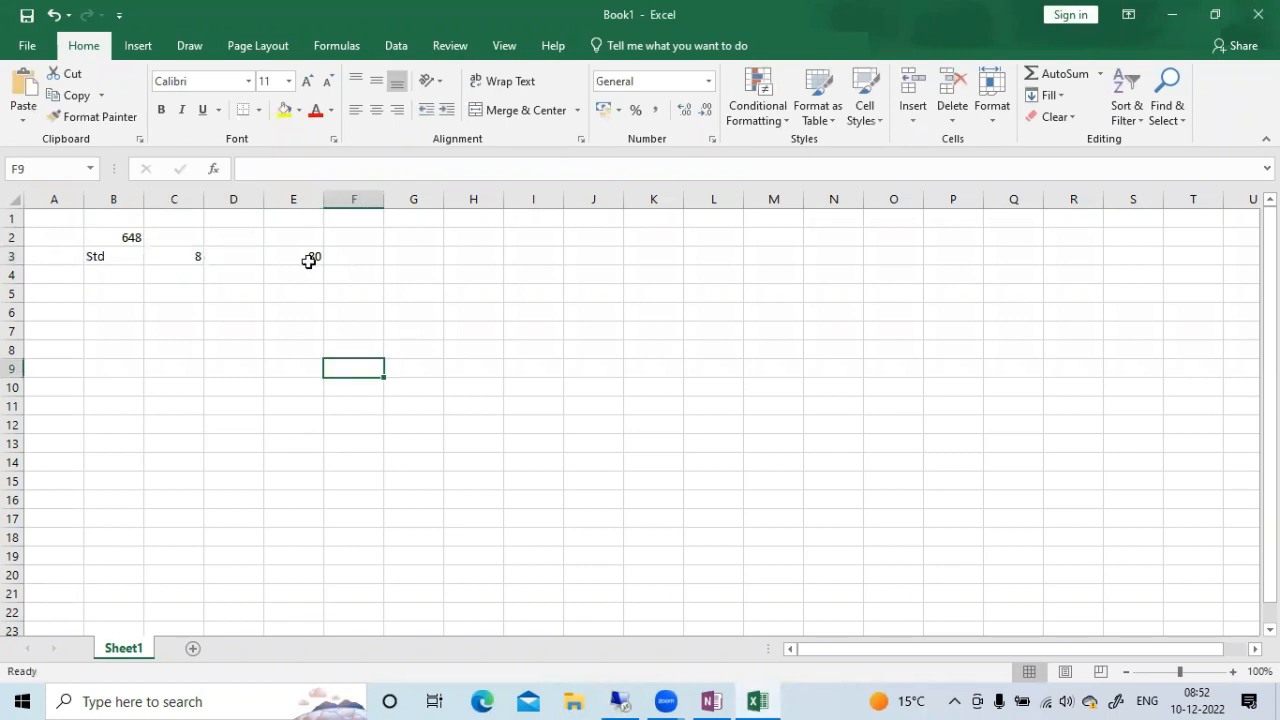
Add the heading Units in cell E2, above the 80
click(309, 260)
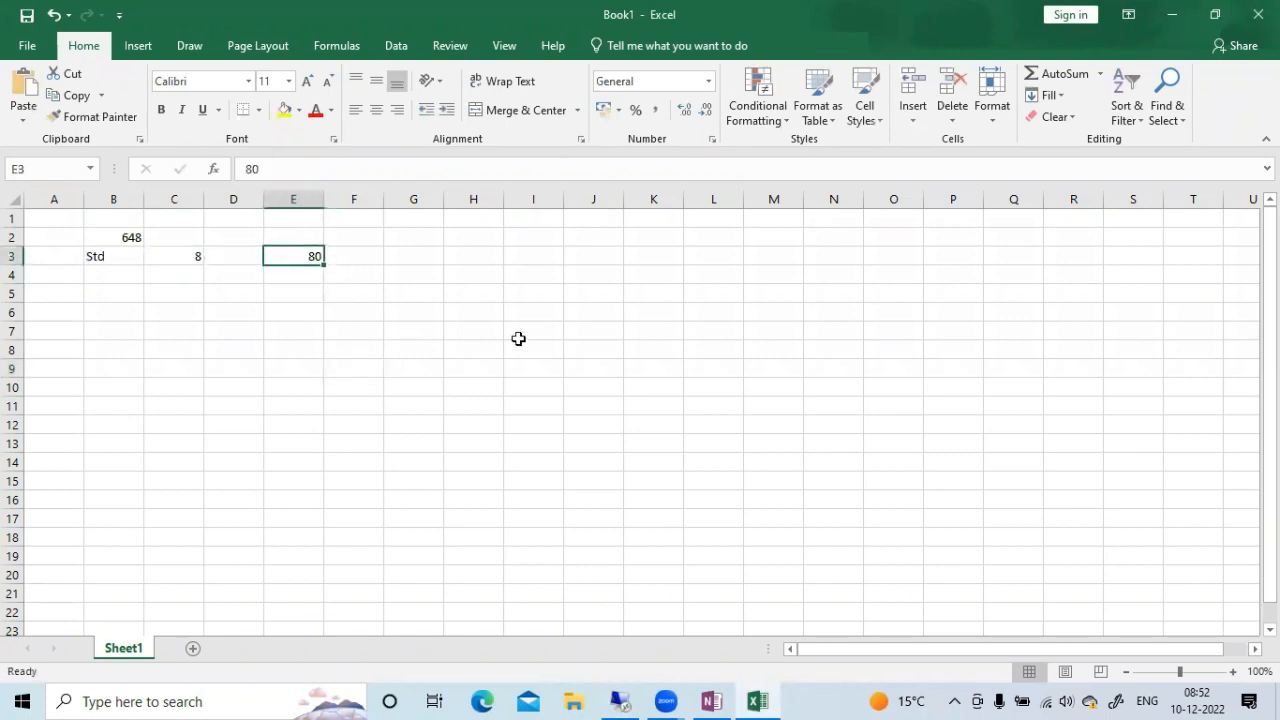
key(Tab)
key(Tab)
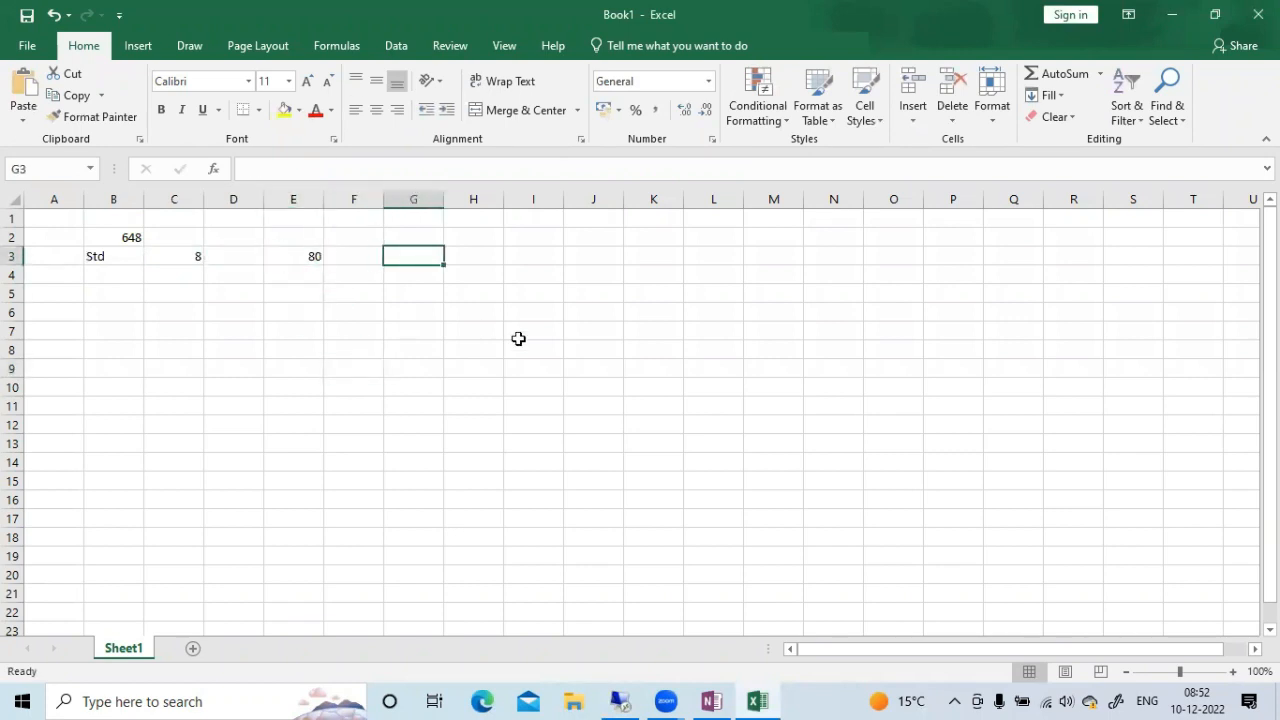
click(307, 243)
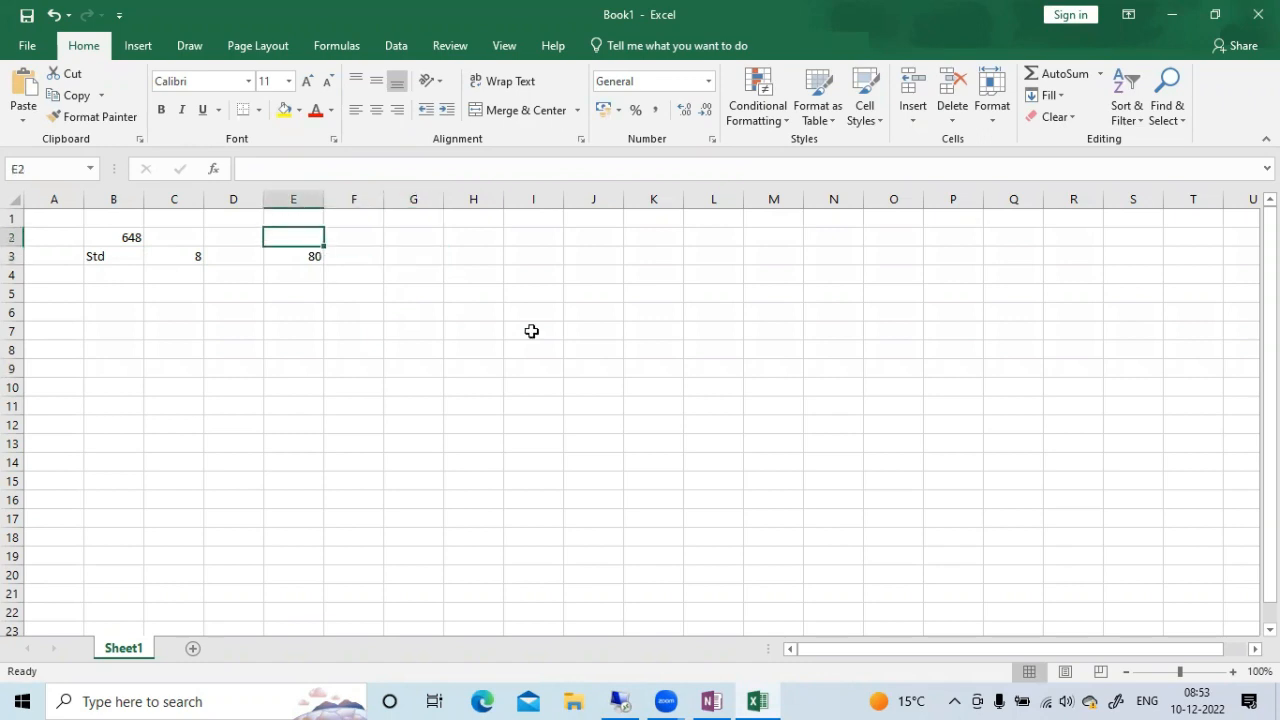
text(Units)
key(Tab)
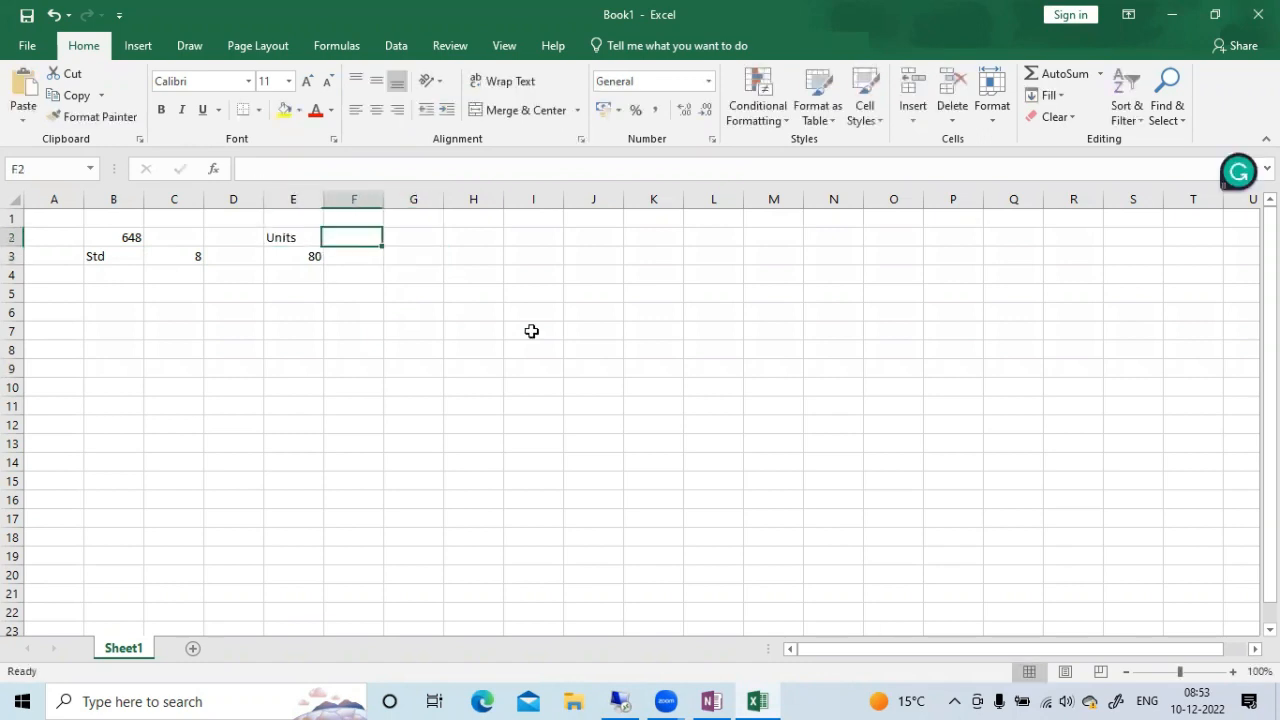
Enter 12 in cell H3, on the same row as the Std values
click(306, 257)
key(Tab)
key(Tab)
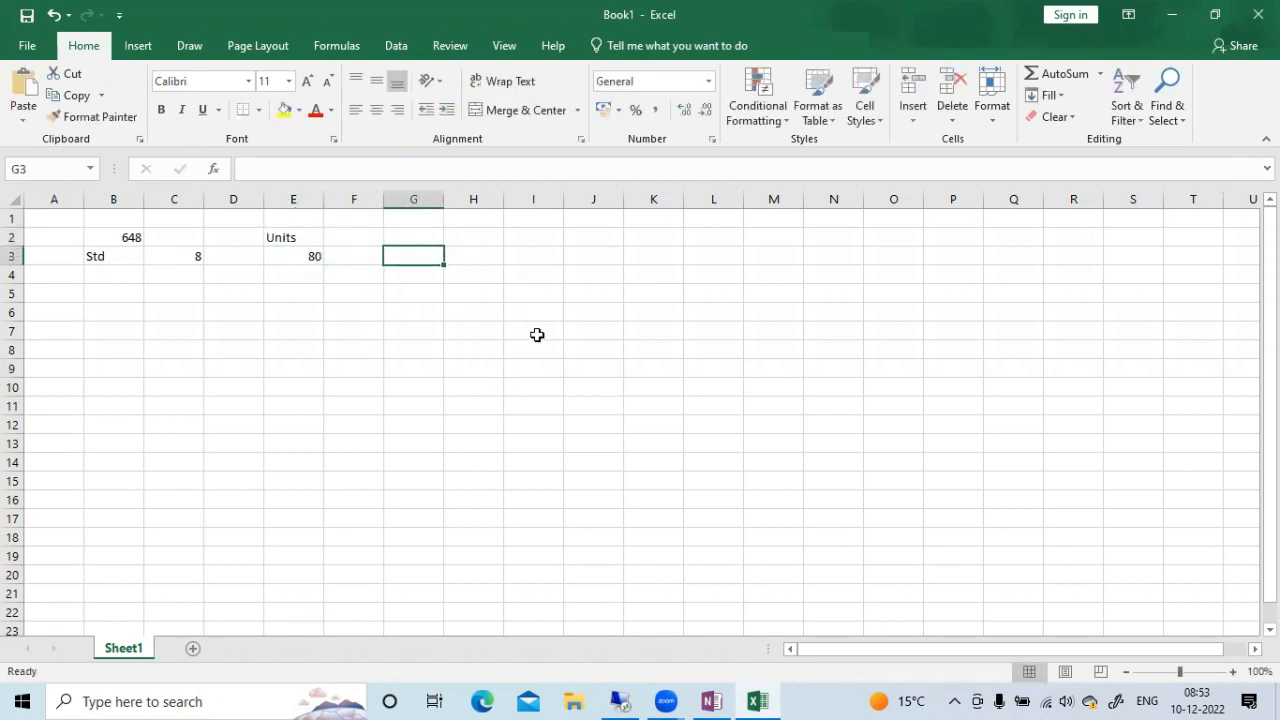
key(Tab)
text(12)
key(Tab)
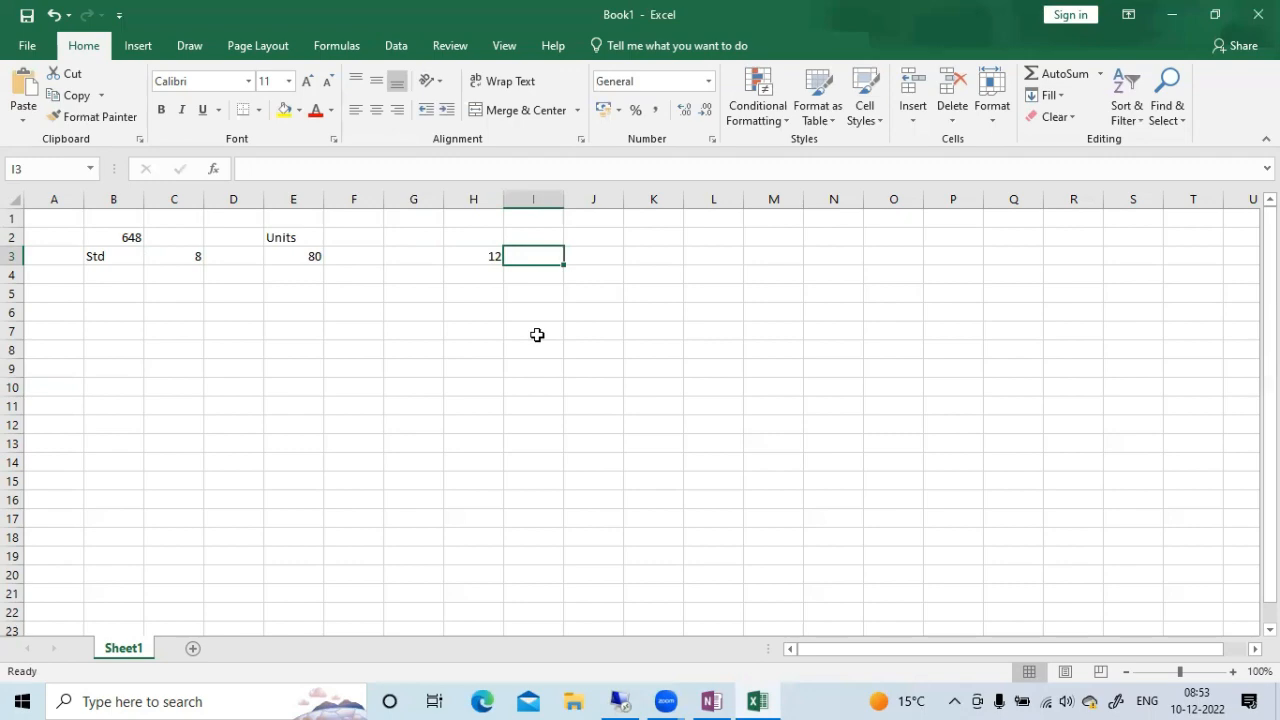
Switch to SAP and leave the Change Material session for the SAP Easy Access screen with /n
click(641, 698)
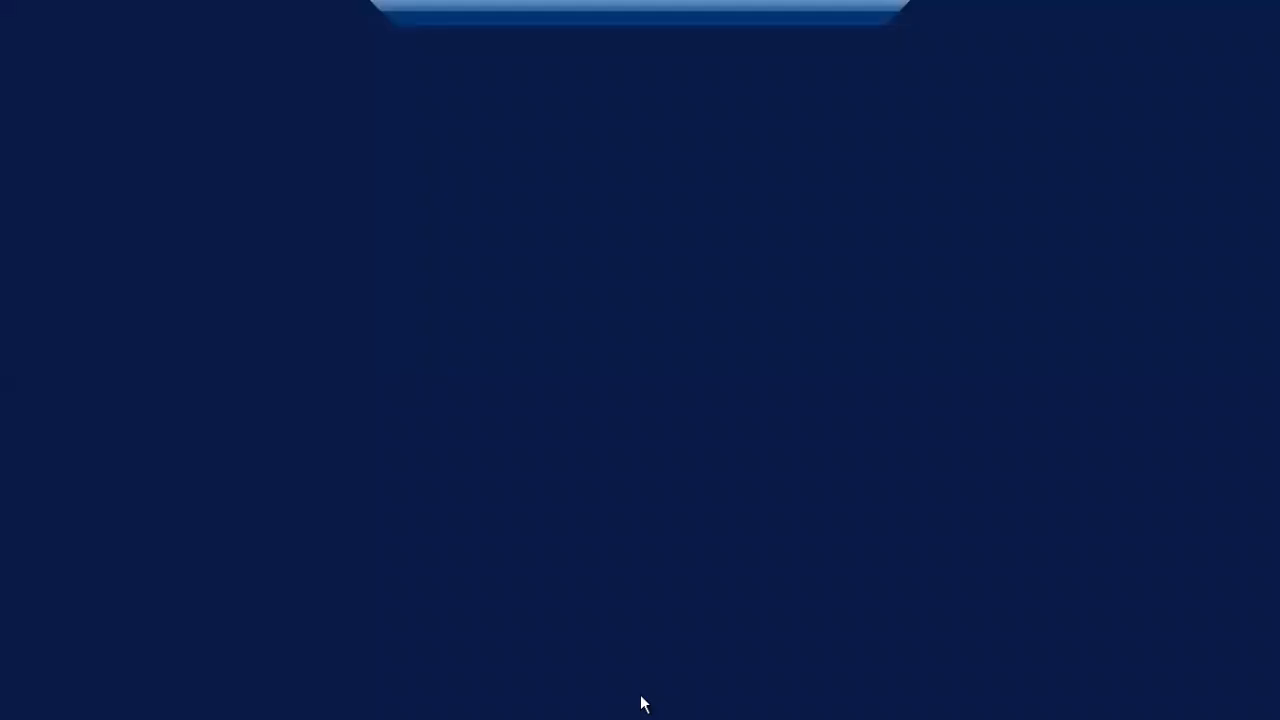
mouse_move(320, 700)
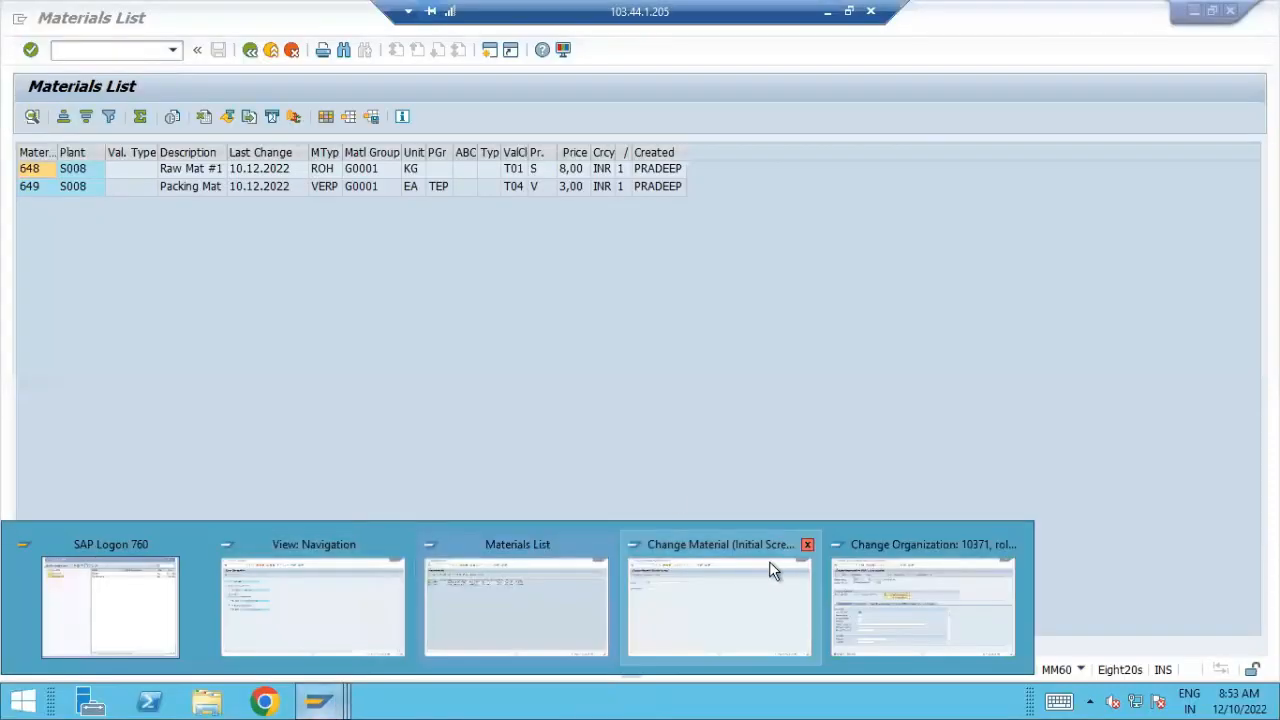
click(708, 572)
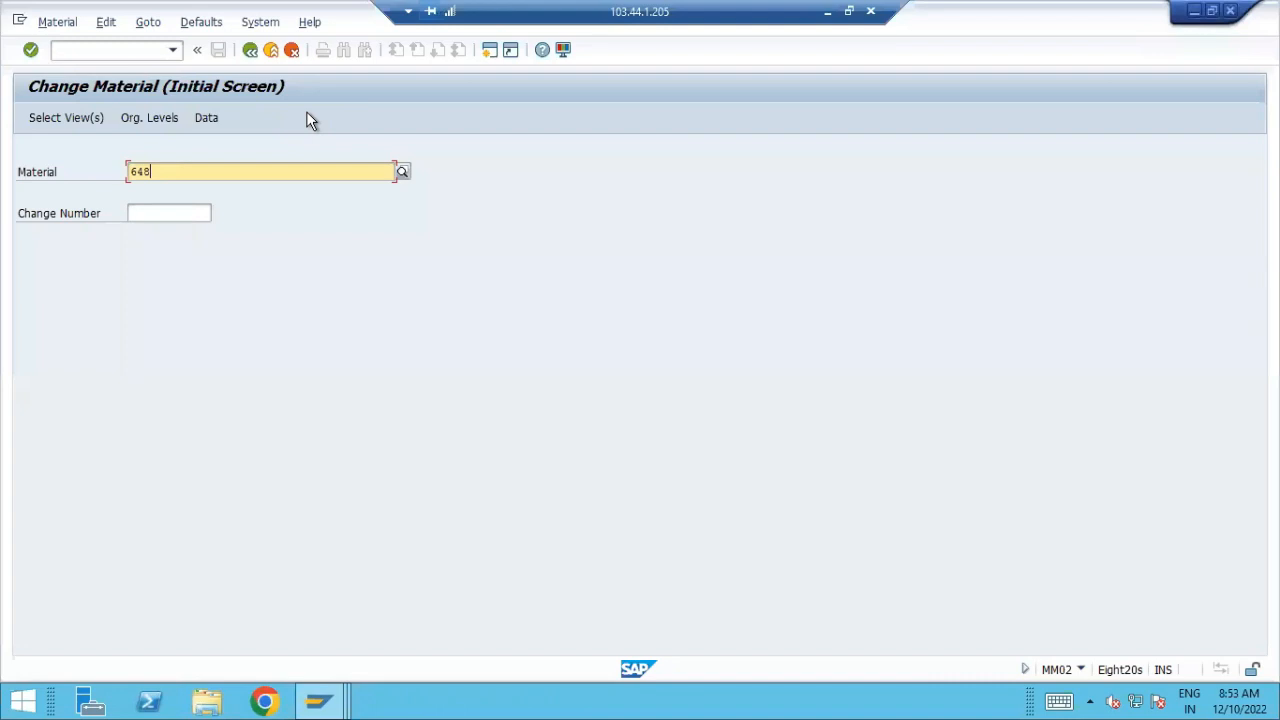
click(108, 48)
text(/n)
key(Return)
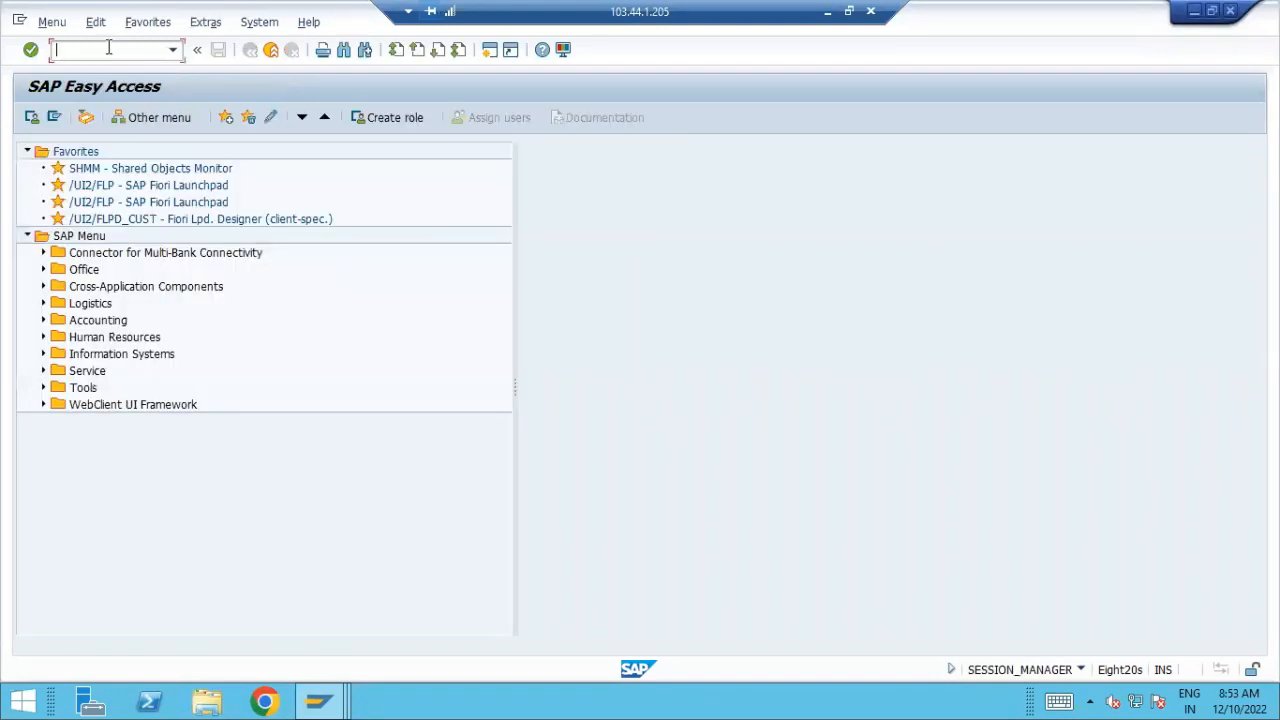
Start transaction ME21N - Vendor/Supplying Plant Known from the Materials Management purchase order creation functions
click(42, 320)
click(43, 320)
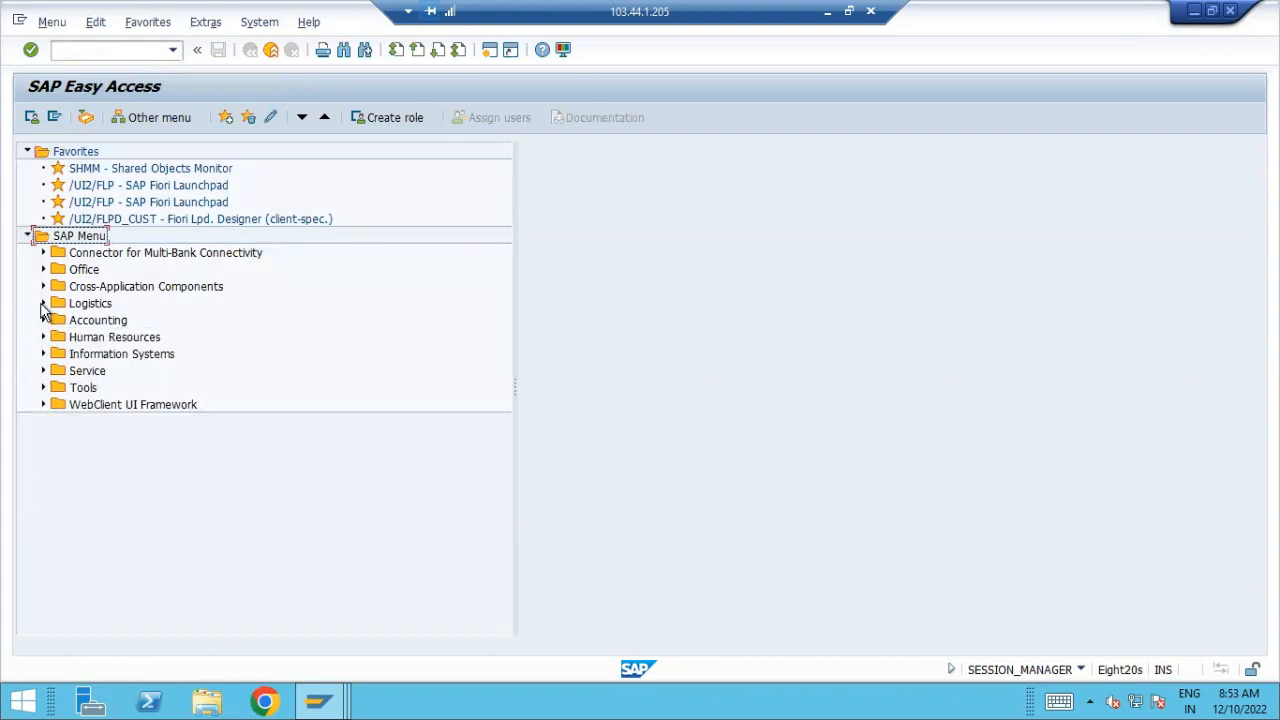
click(43, 304)
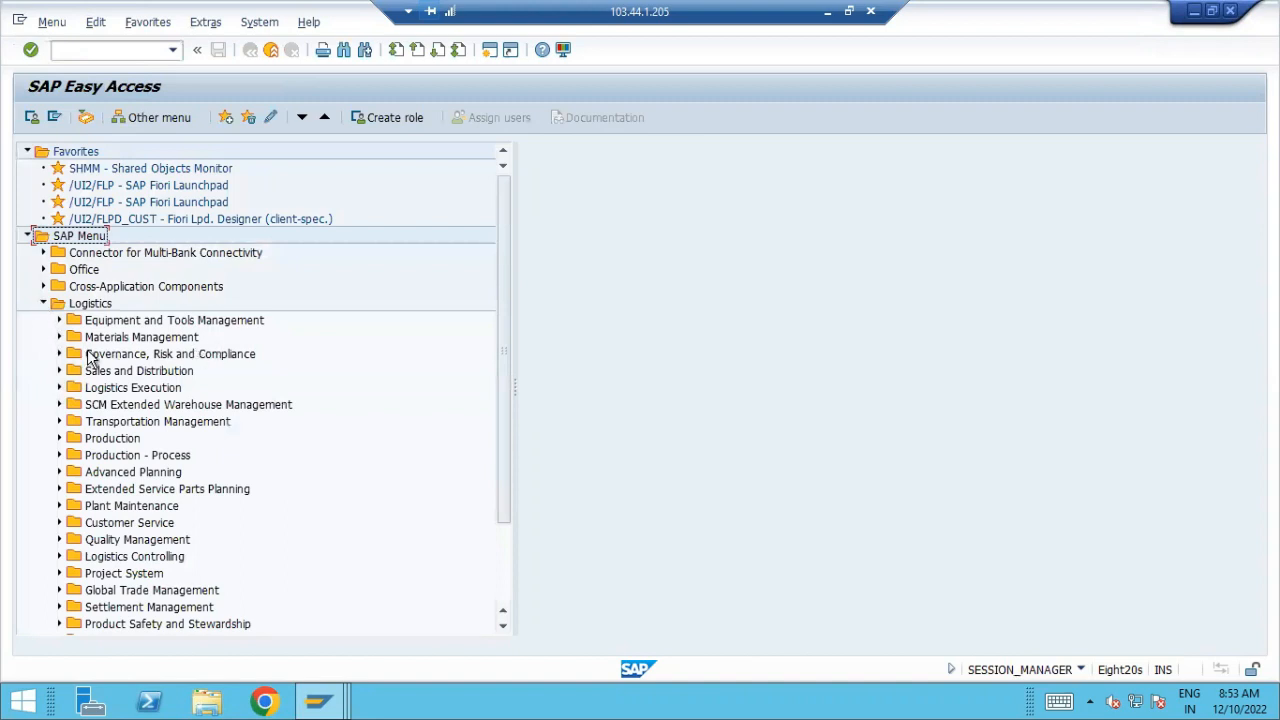
click(59, 338)
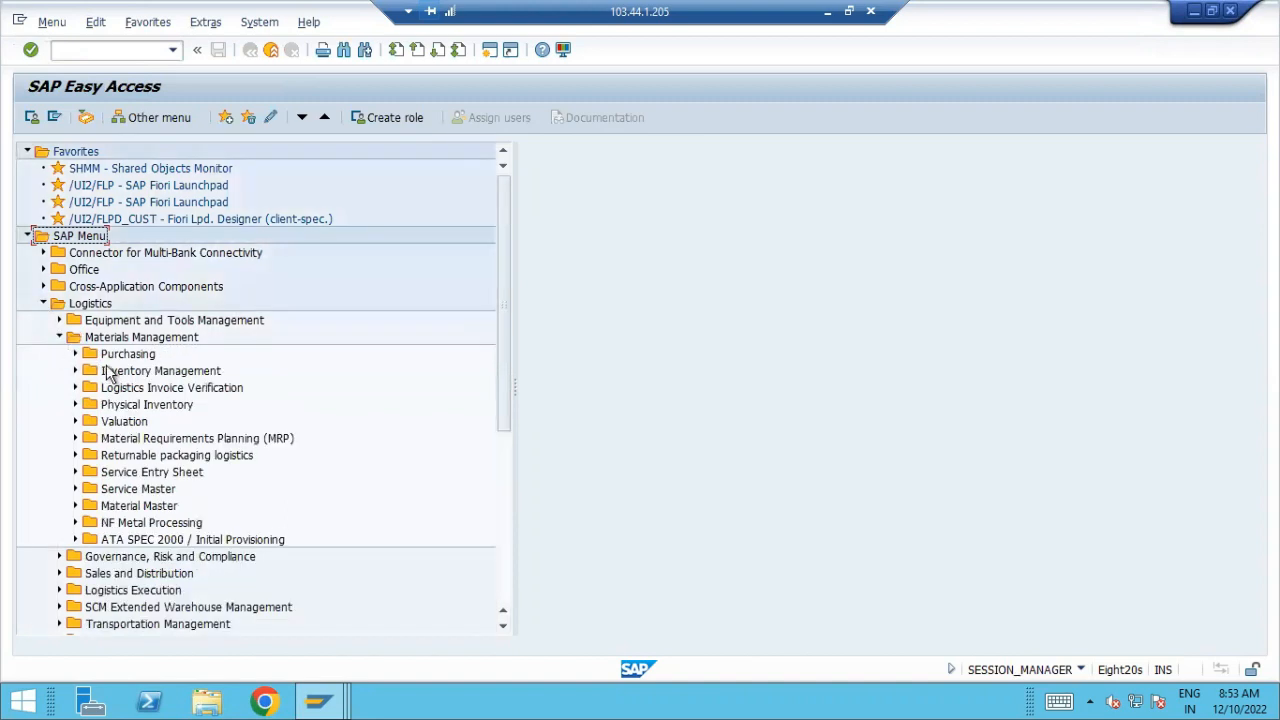
click(73, 355)
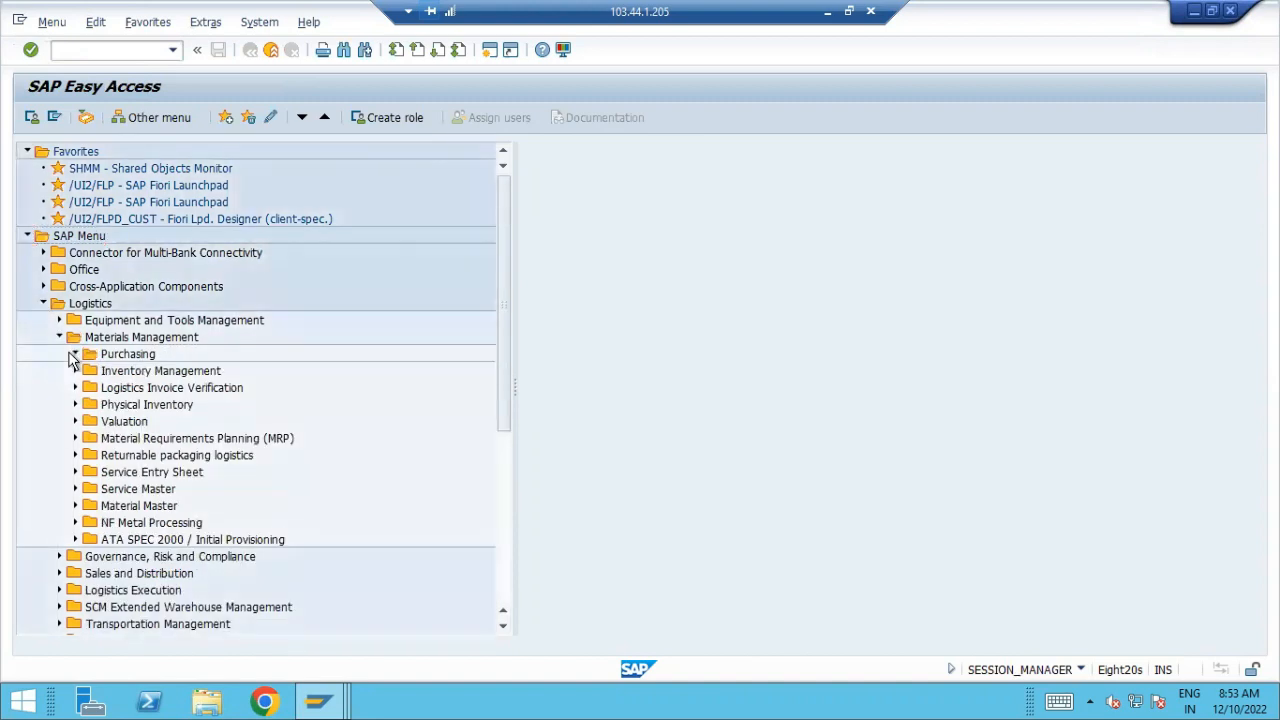
click(91, 371)
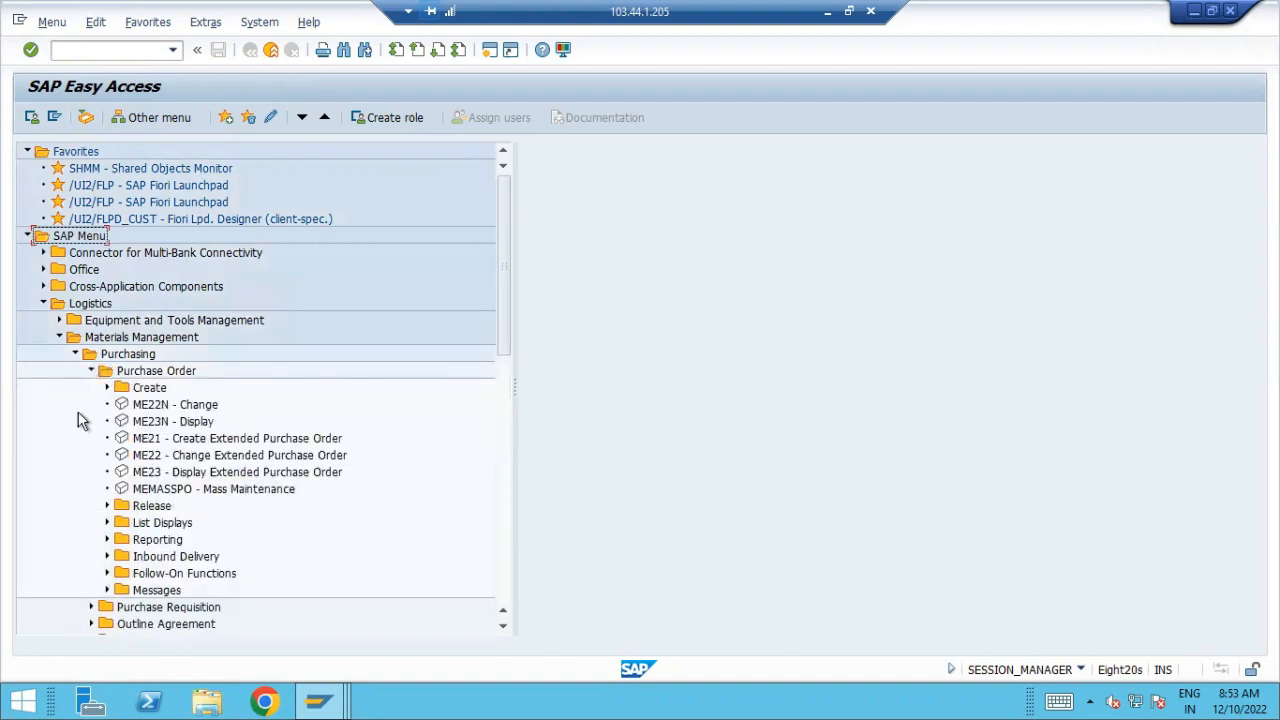
click(107, 387)
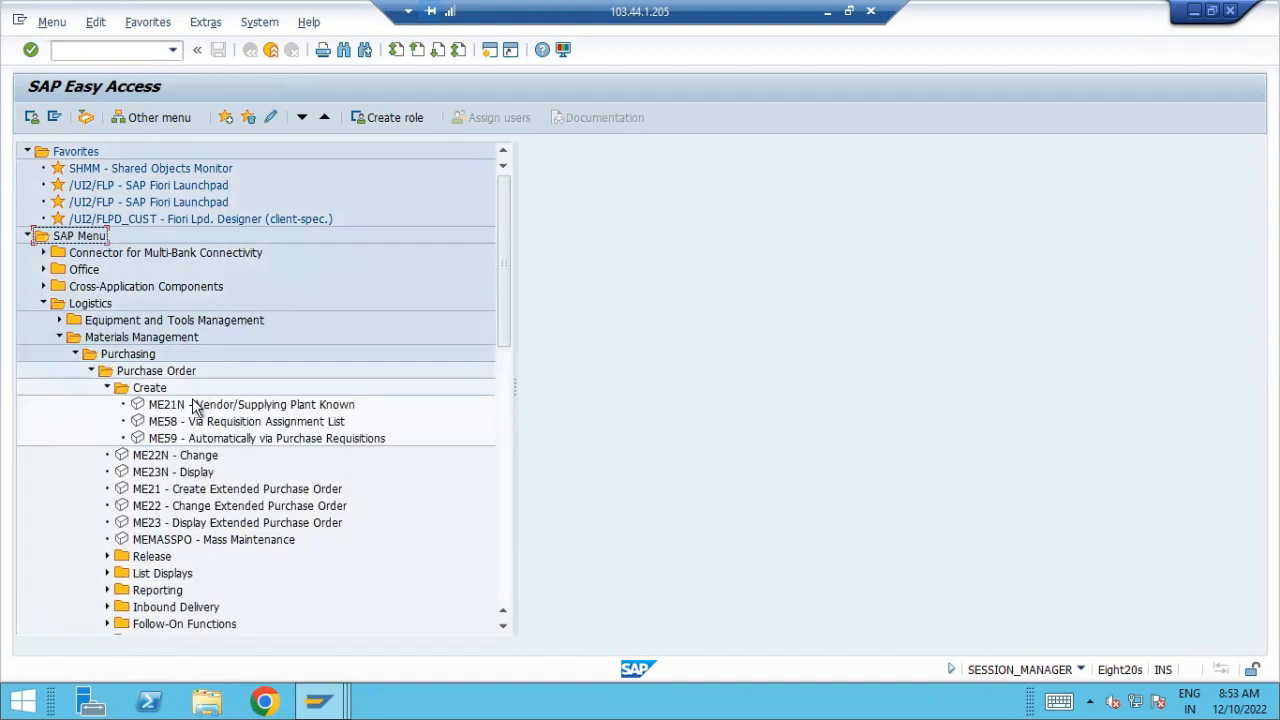
double_click(200, 404)
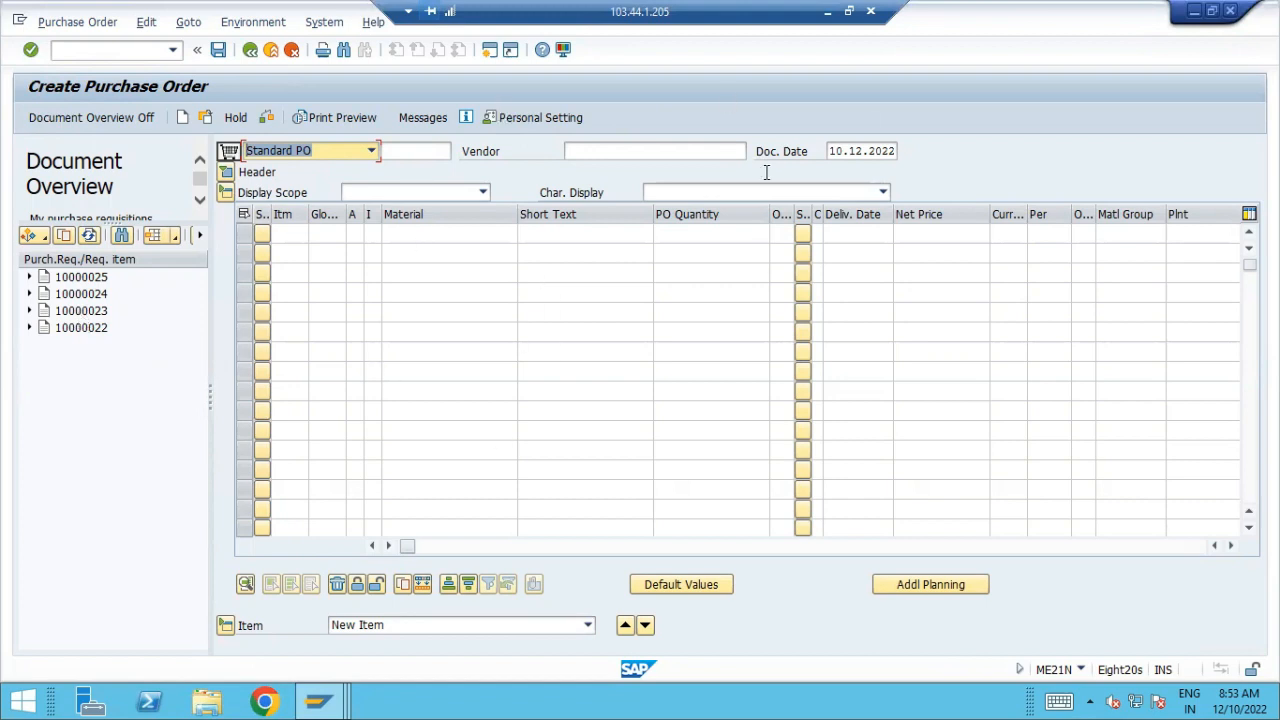
Look up the suppliers and assign Vendor #1 to the standard purchase order
click(671, 158)
click(757, 152)
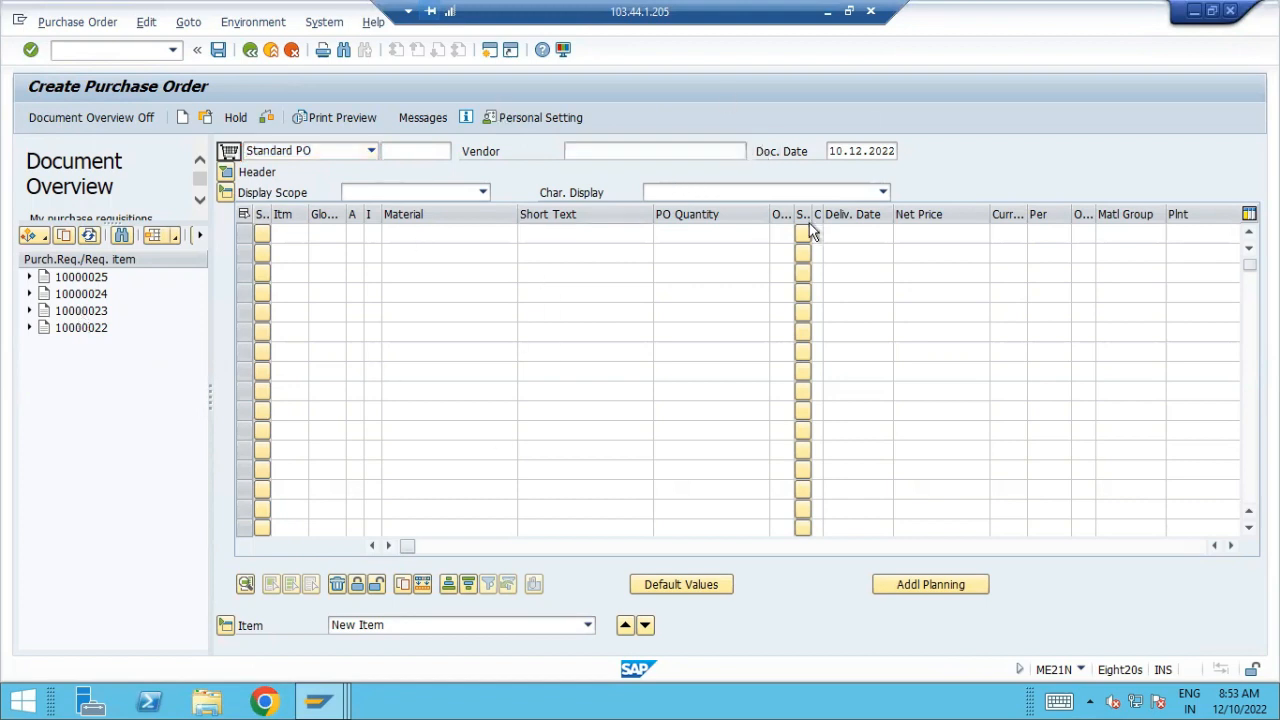
key(Return)
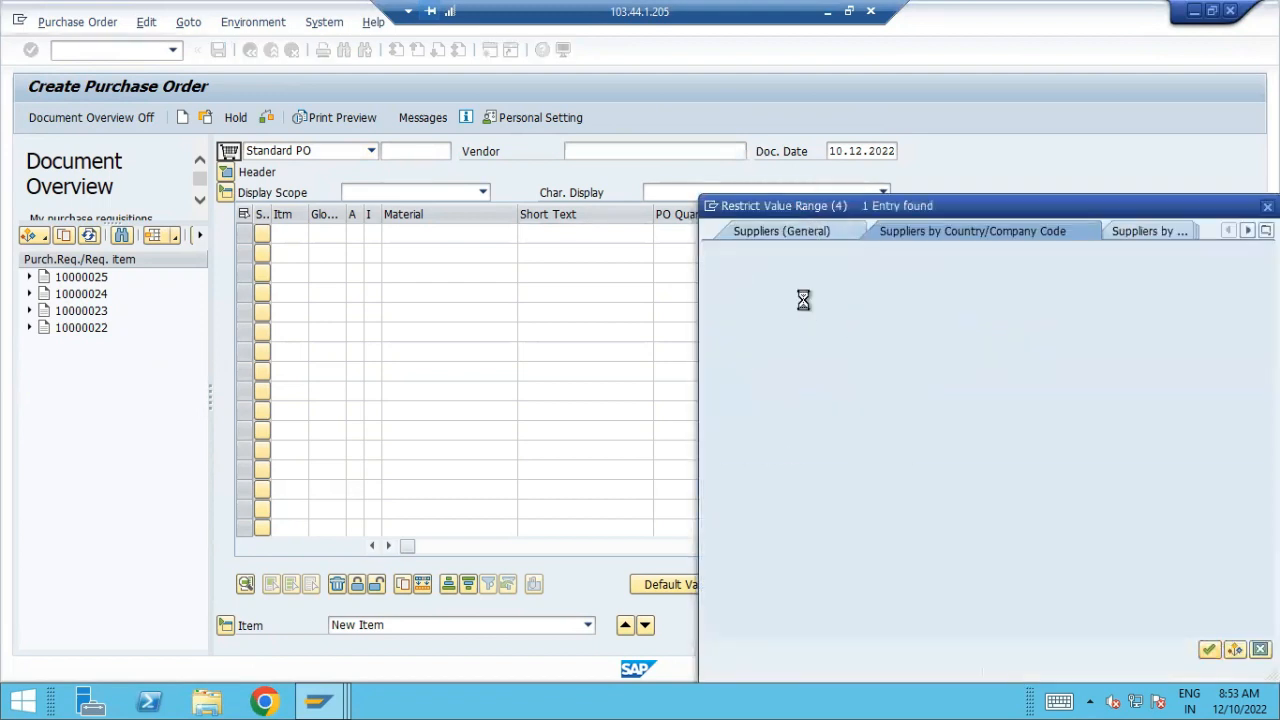
double_click(864, 119)
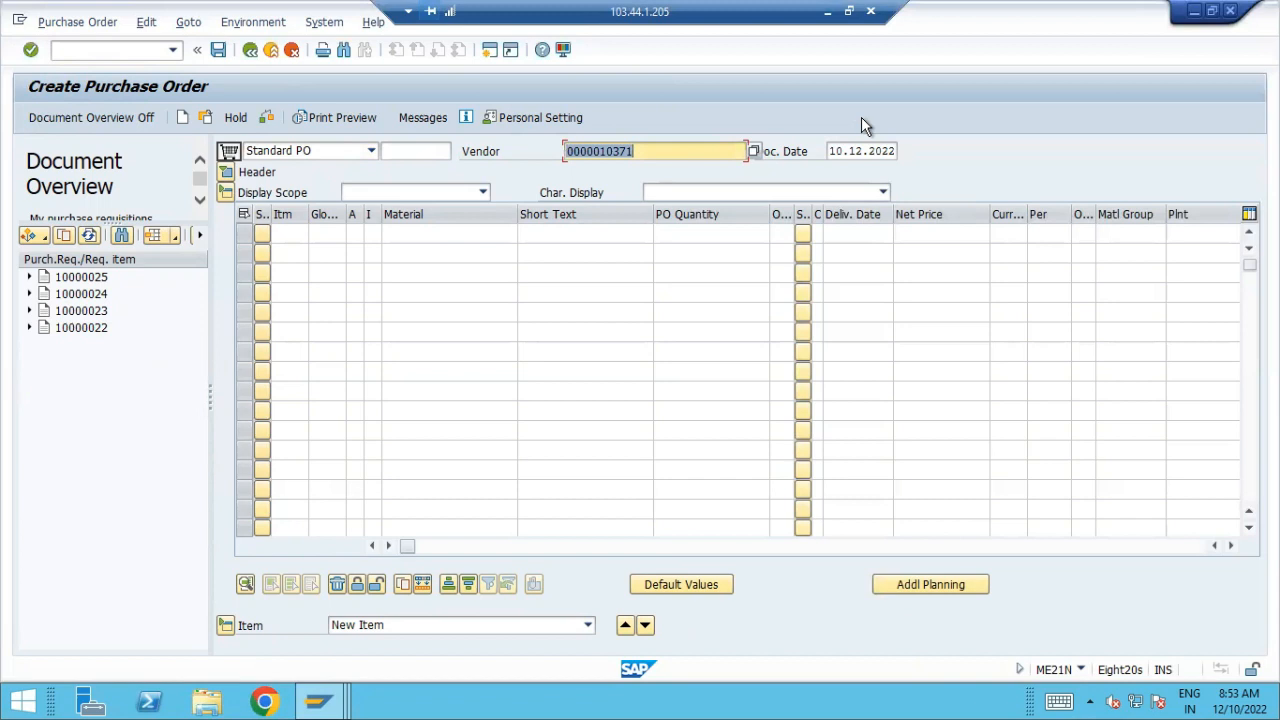
Fill in the purchase order header's organizational data with purchasing organization s08p, purchasing group tep and company code S008
click(230, 175)
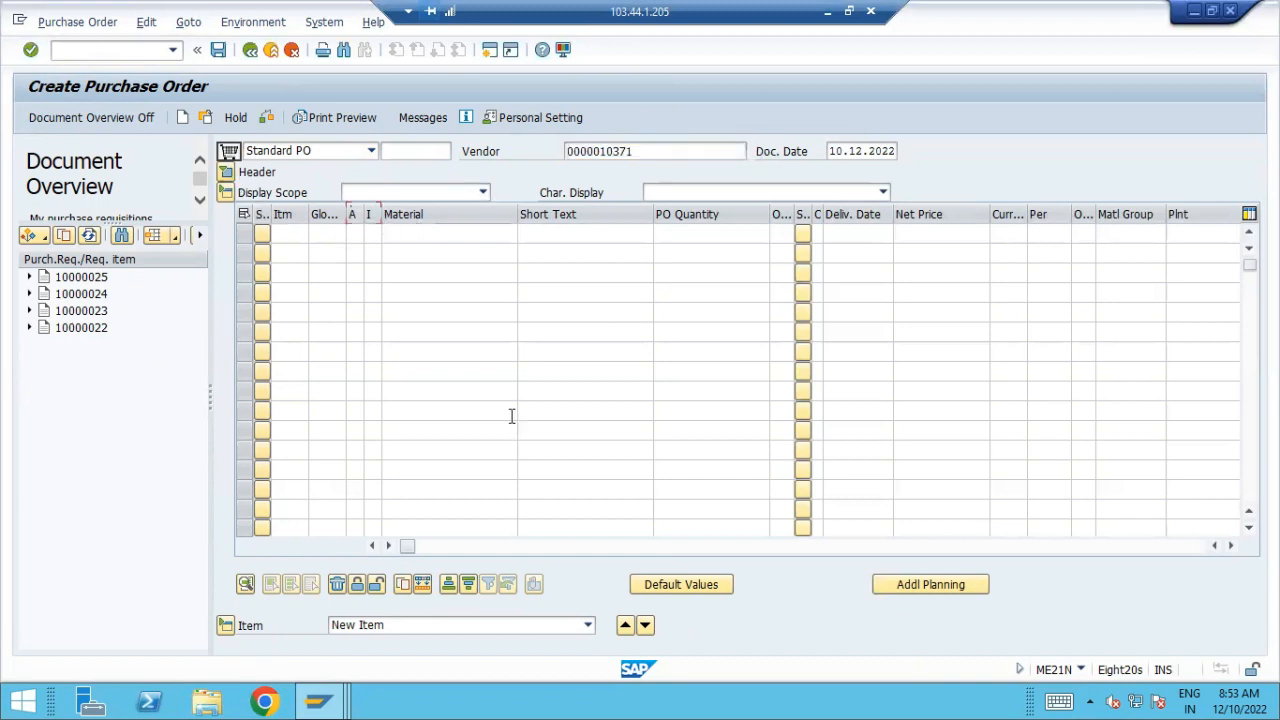
text(a)
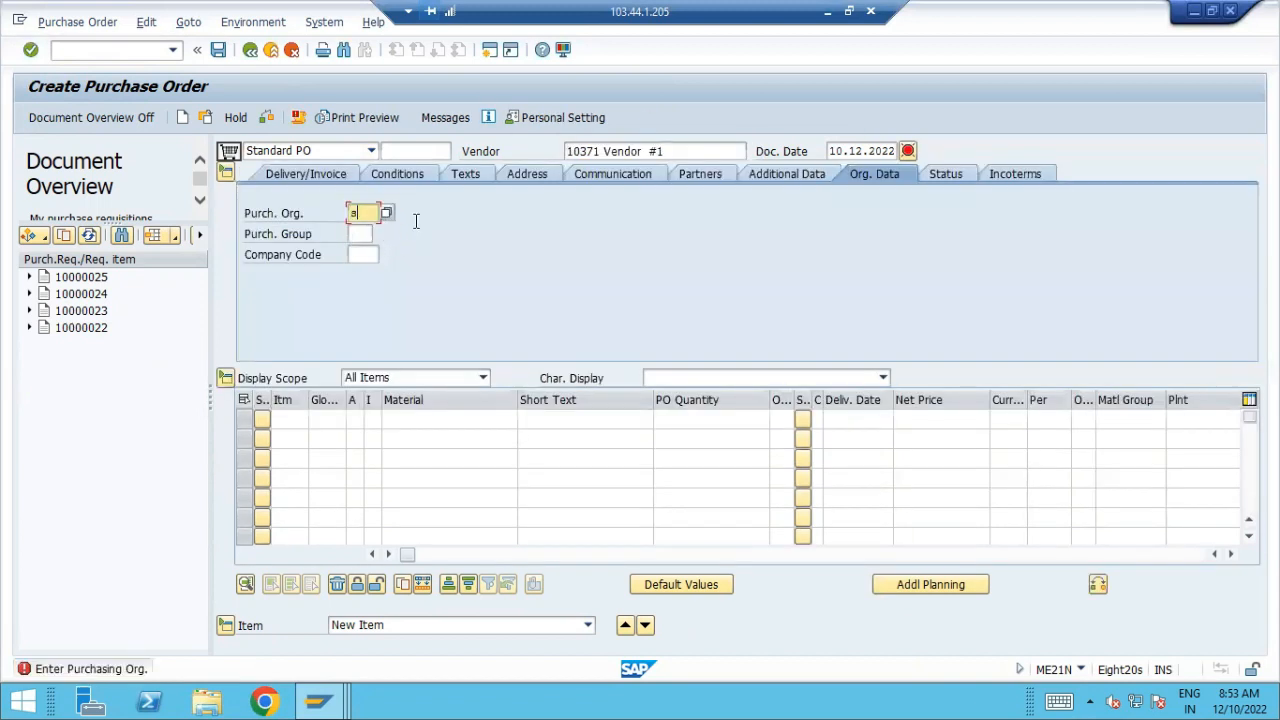
text(08p)
key(Tab)
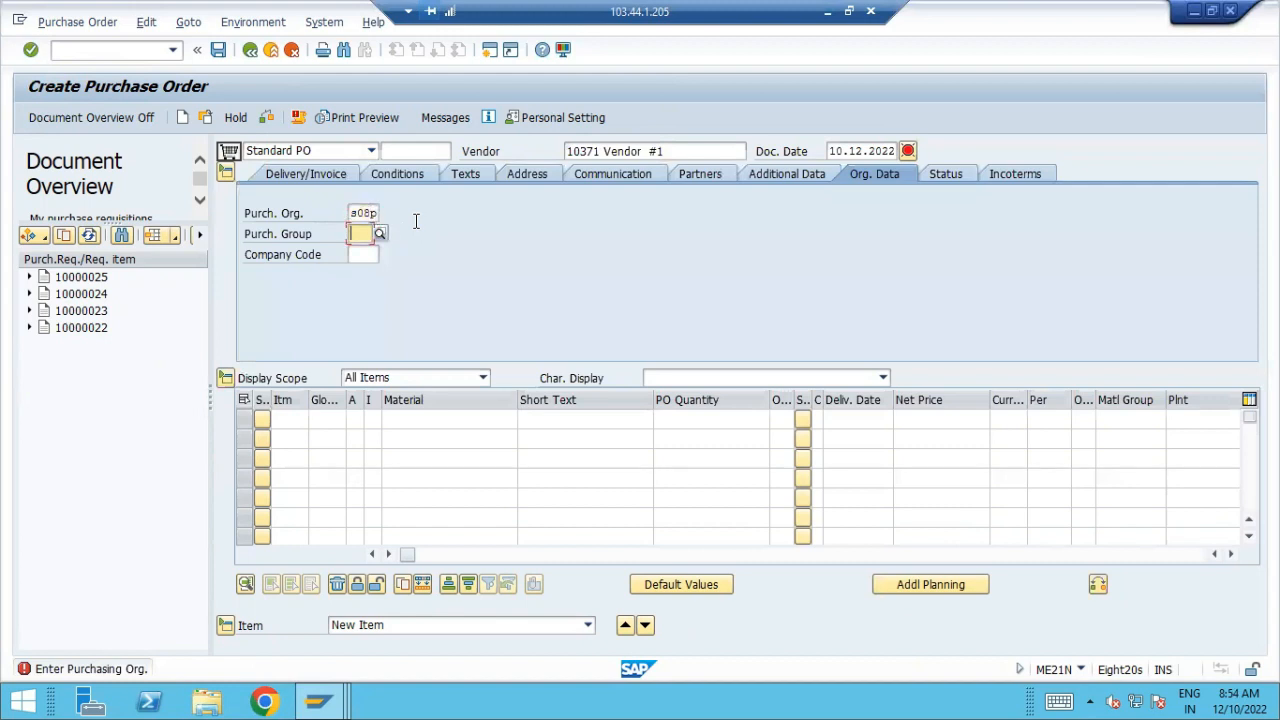
text(tep)
key(Tab)
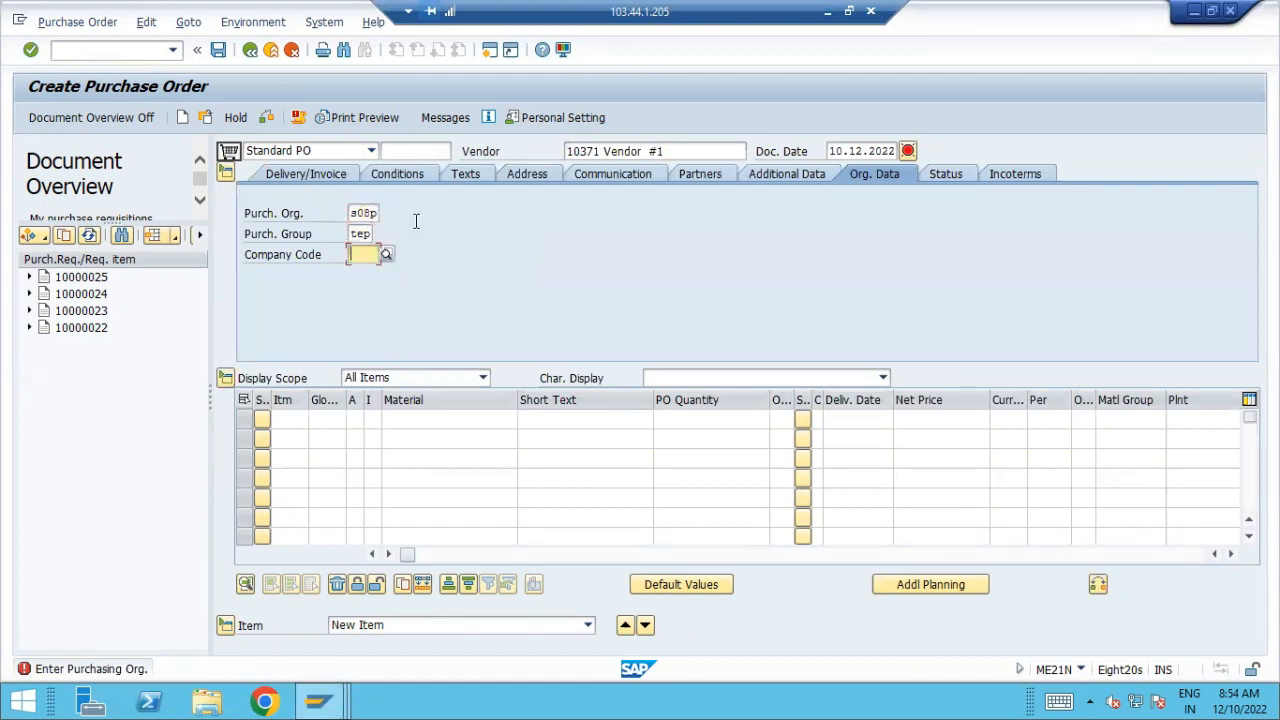
text(s008)
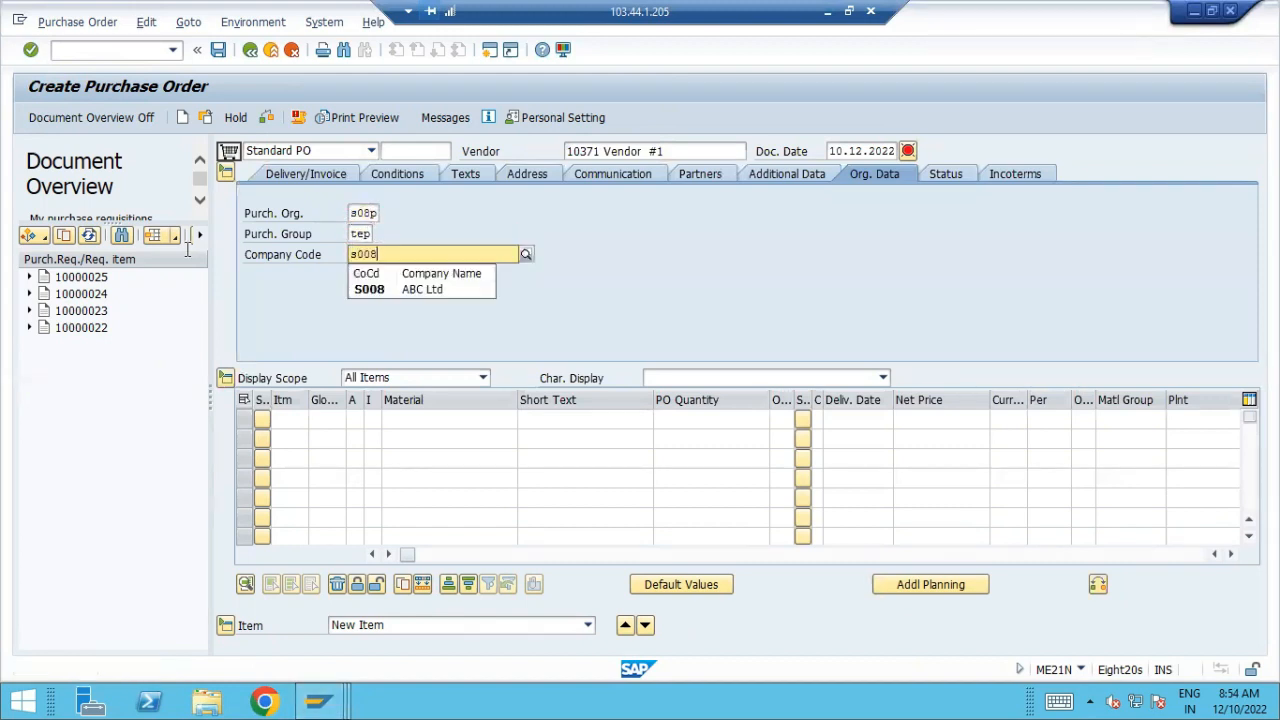
click(390, 290)
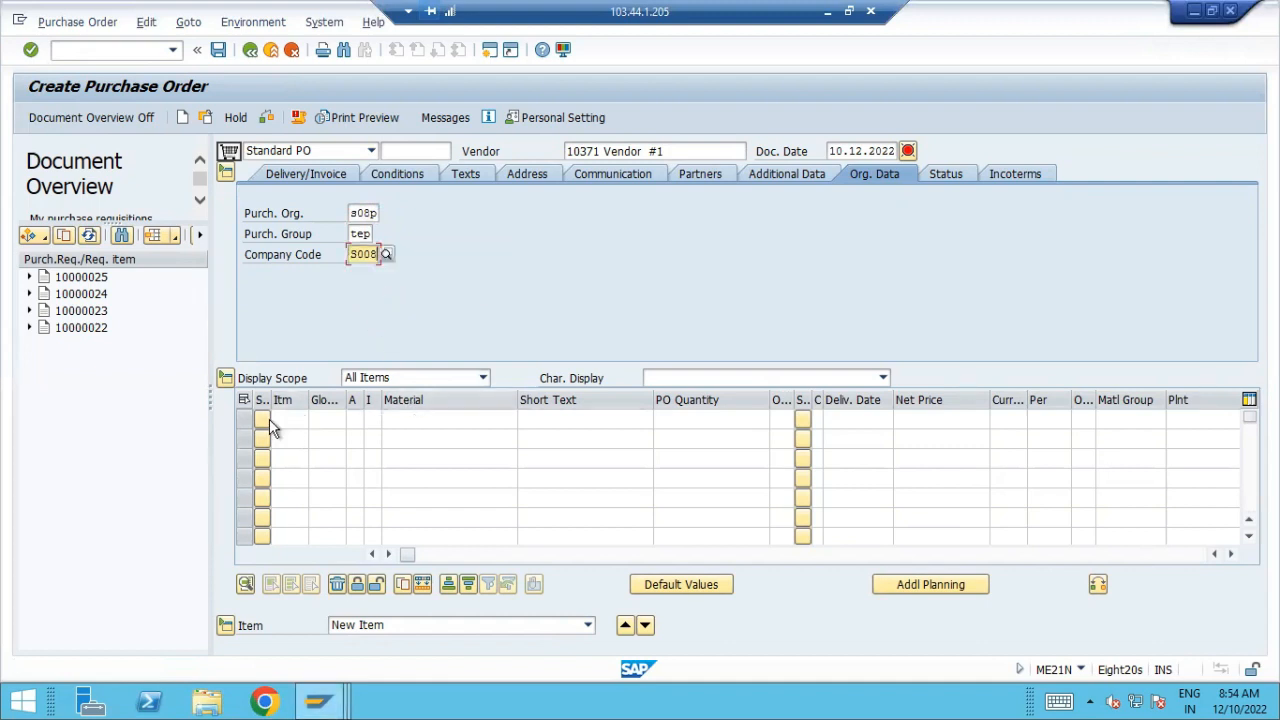
Enter item 10 with material 648 on the order's first line, checking the material number in the Materials List
click(294, 423)
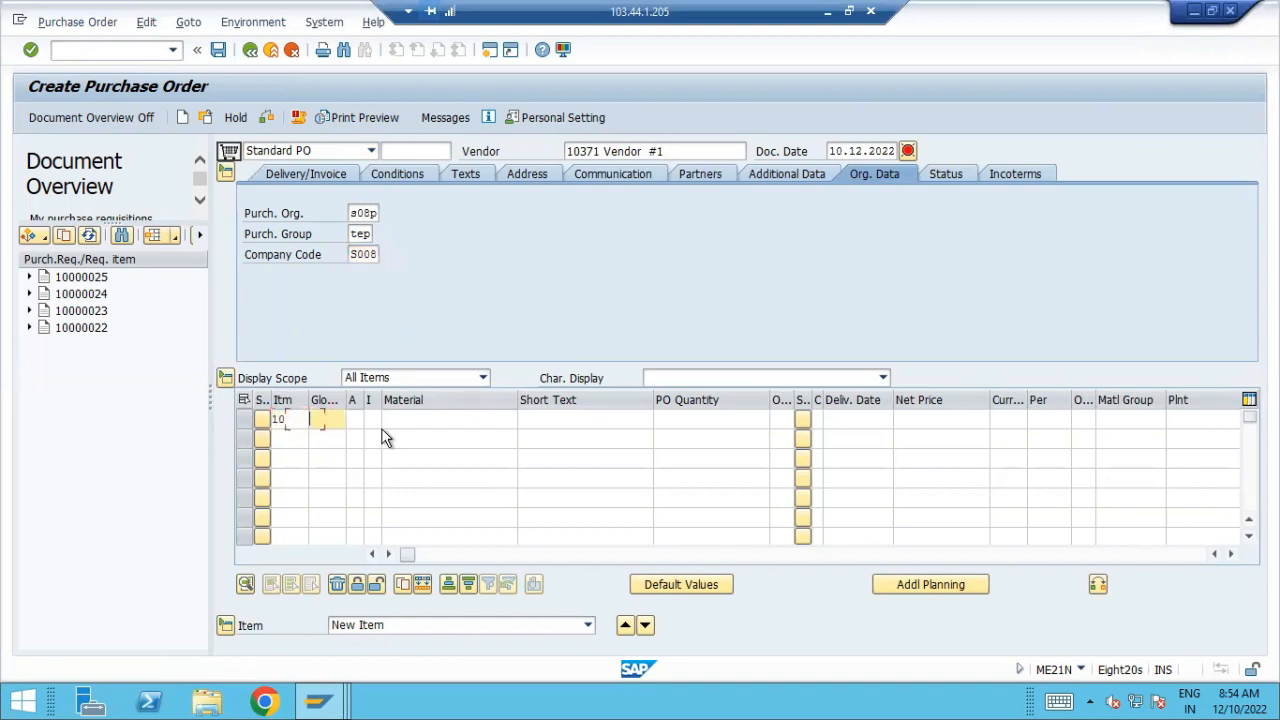
key(Tab)
key(Tab)
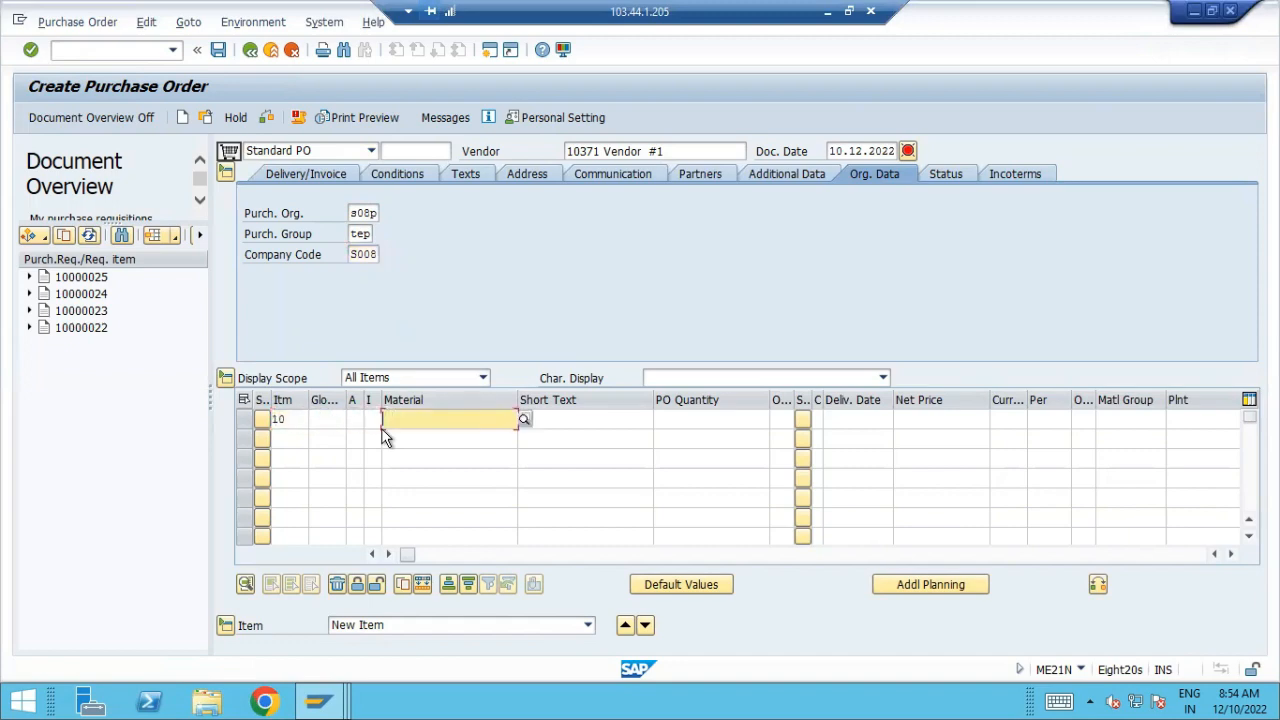
key(alt+Tab)
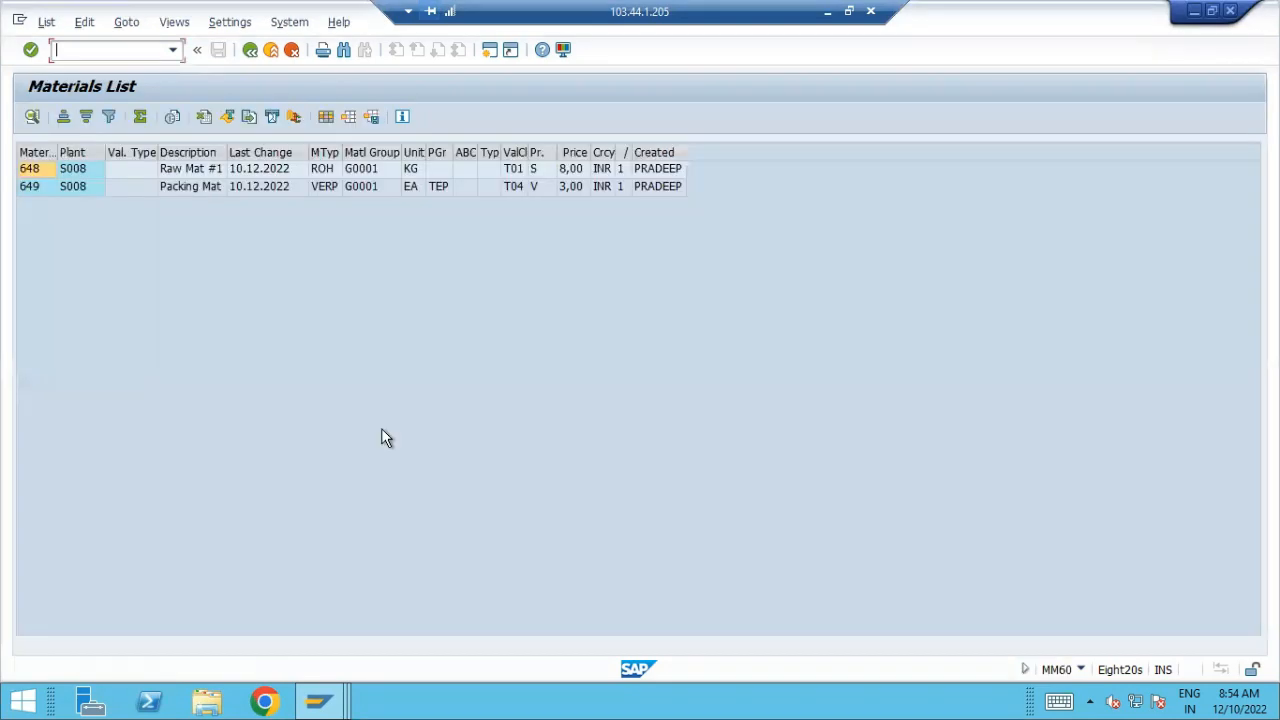
key(alt+Tab)
text(648)
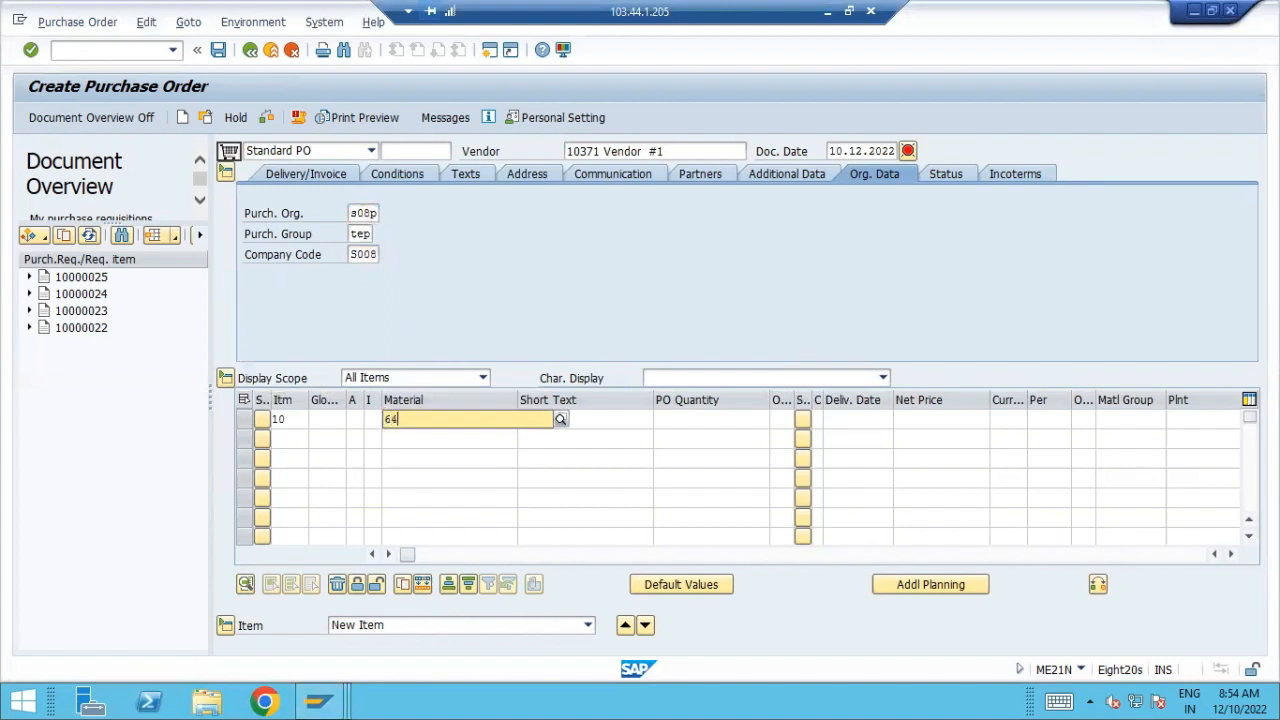
key(Tab)
Give item 10 a PO quantity of 80, delivery date 10.12.2022 and a net price of 12 in currency inr
key(Tab)
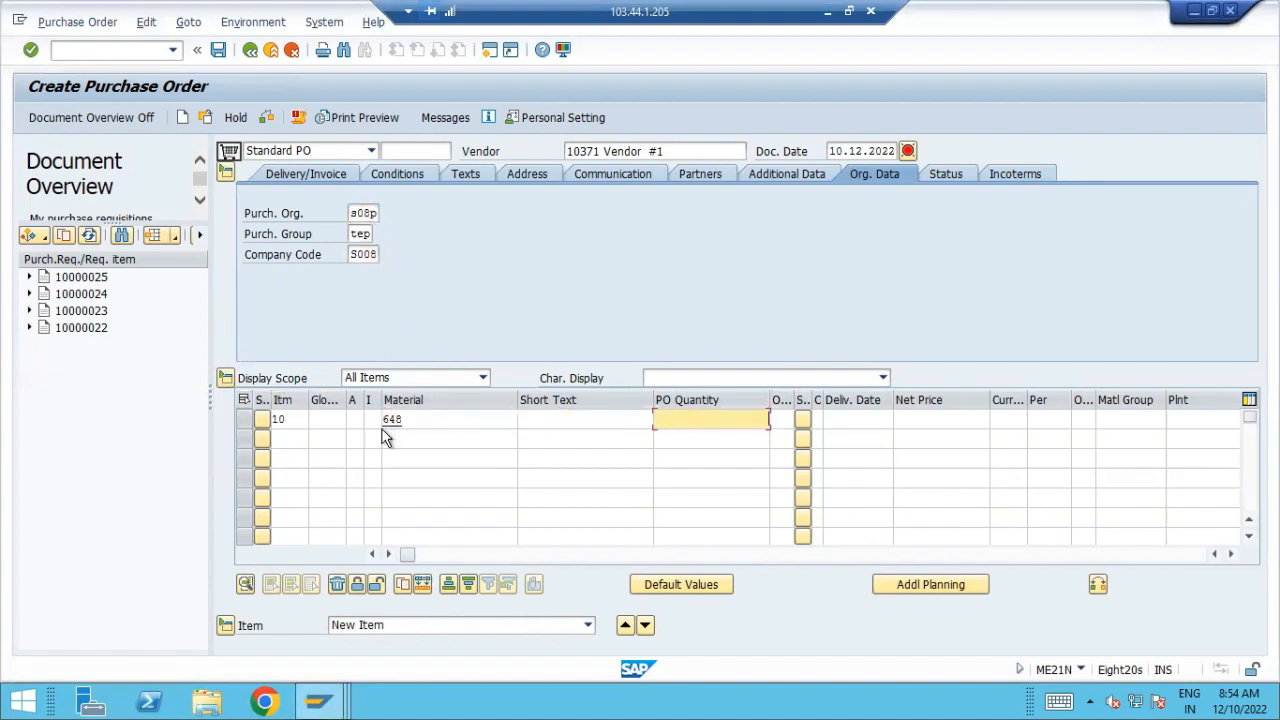
text(80)
key(Tab)
key(Tab)
key(Tab)
key(Tab)
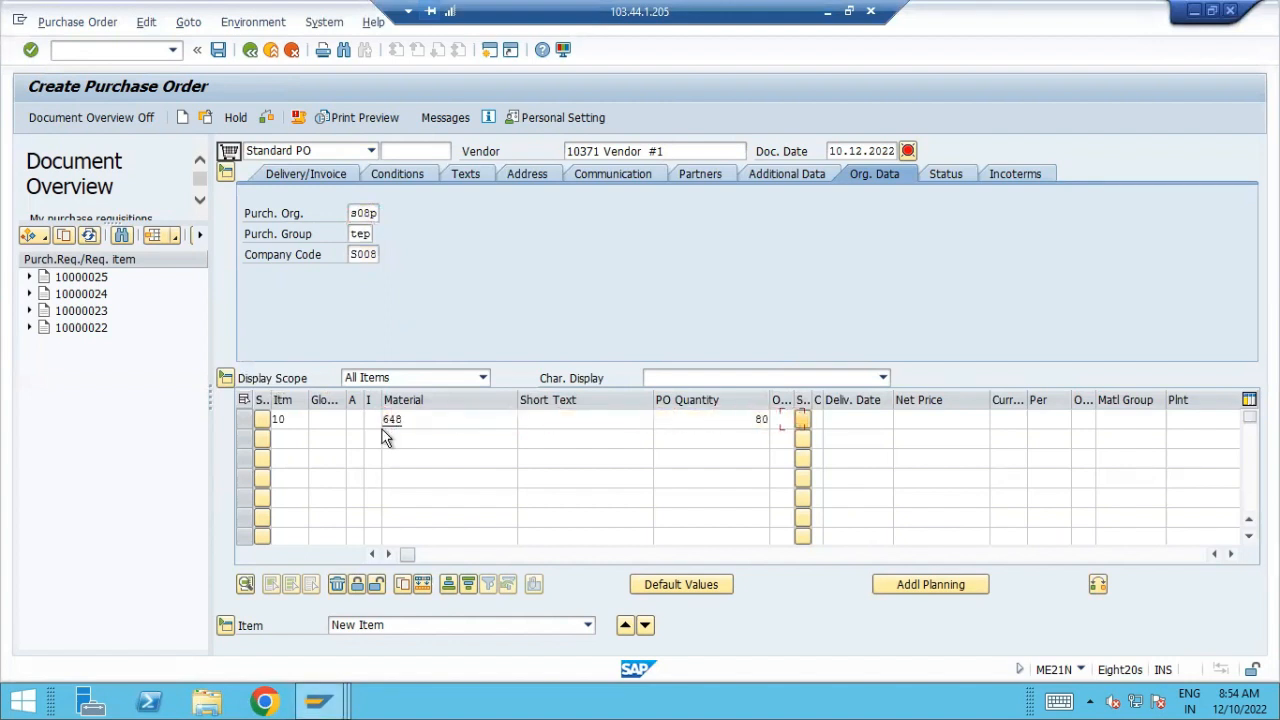
click(900, 419)
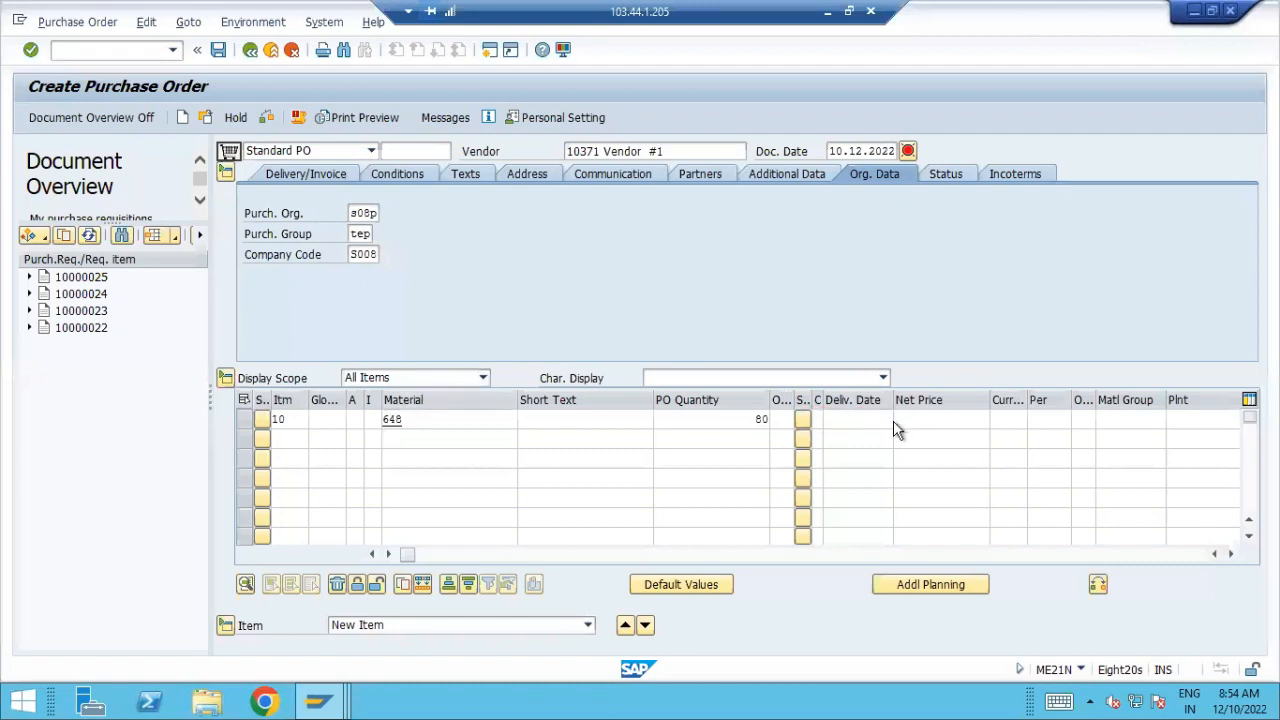
double_click(352, 395)
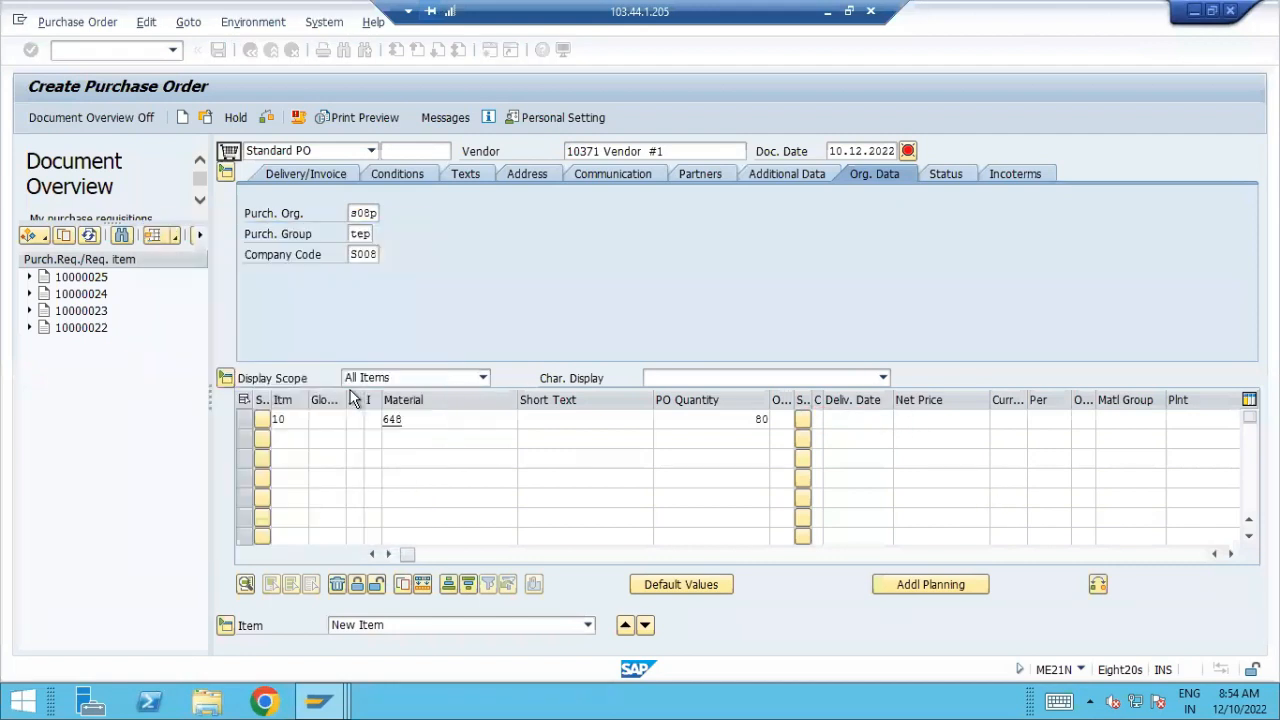
key(Tab)
text(12)
key(Tab)
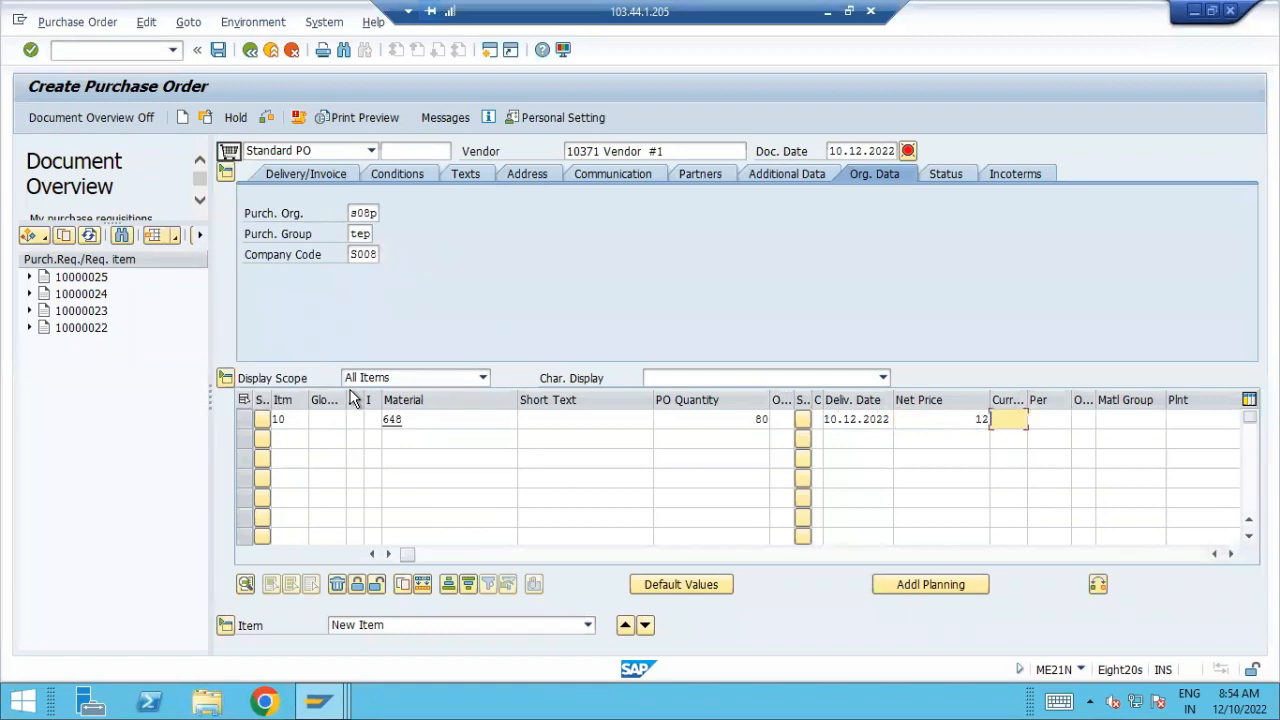
text(inr)
key(Tab)
Assign material group G0001 (General Material) to item 10
key(Tab)
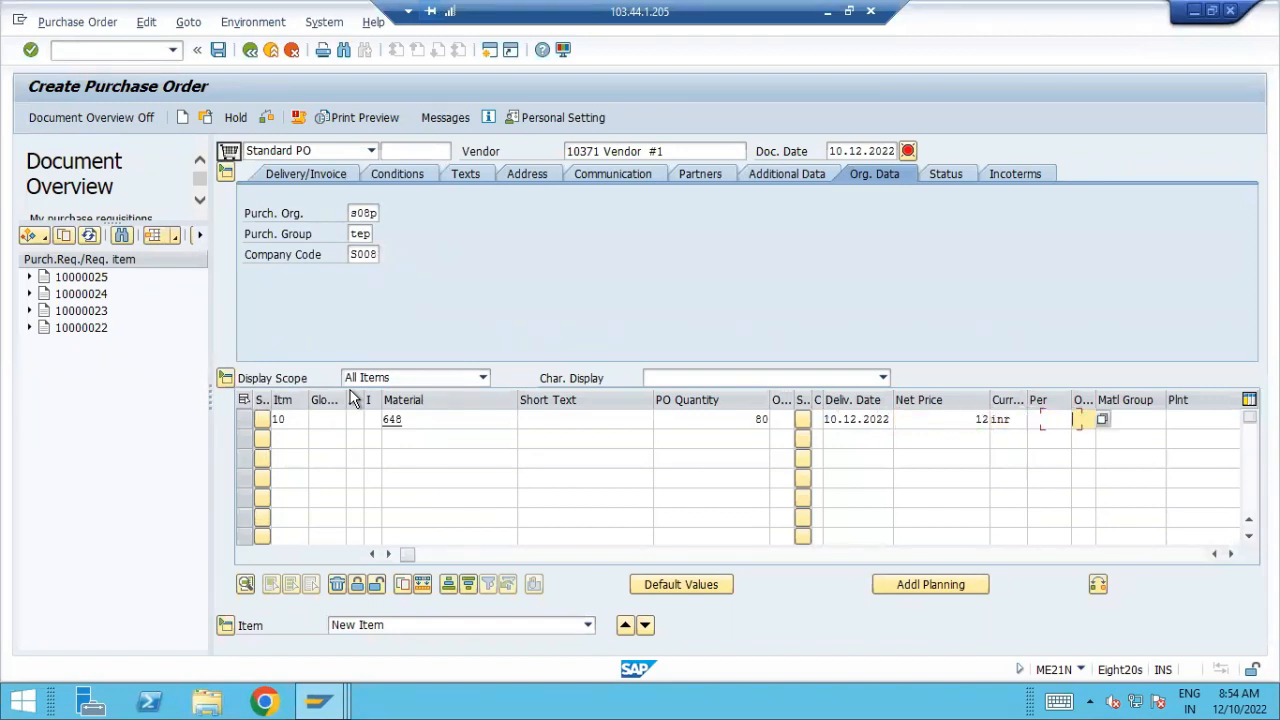
key(Tab)
text(s00)
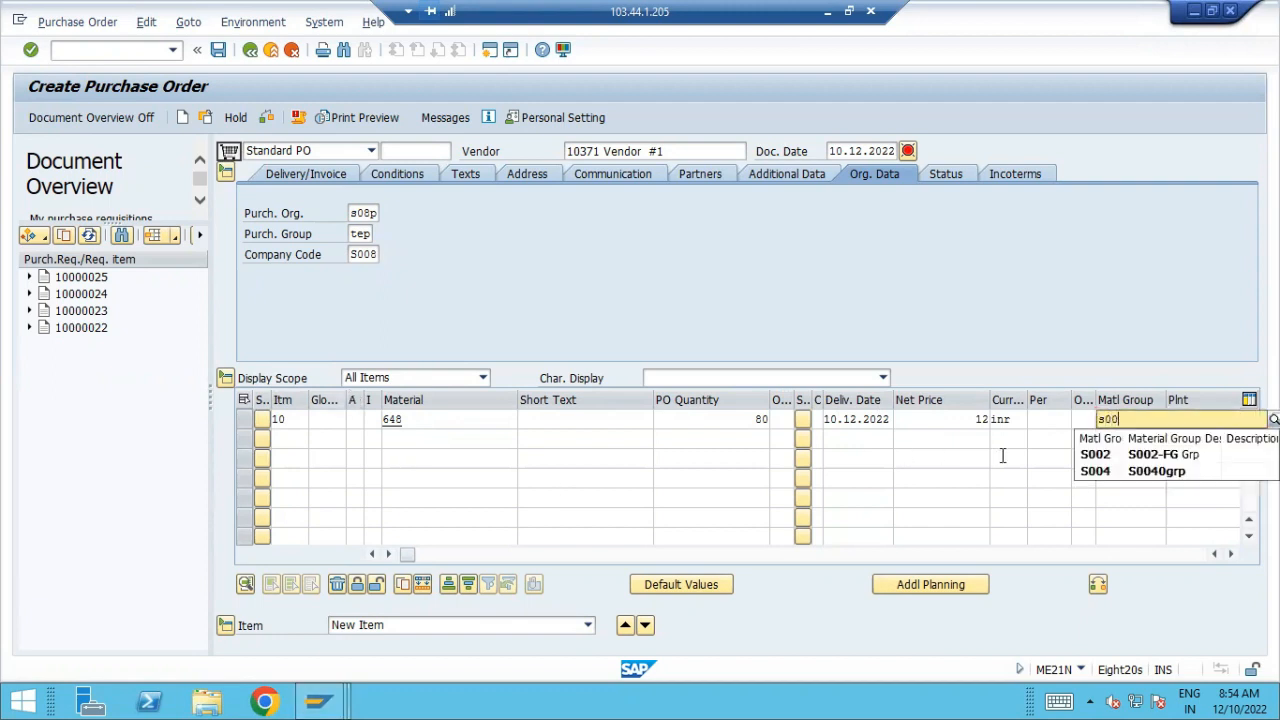
key(BackSpace)
key(BackSpace)
key(BackSpace)
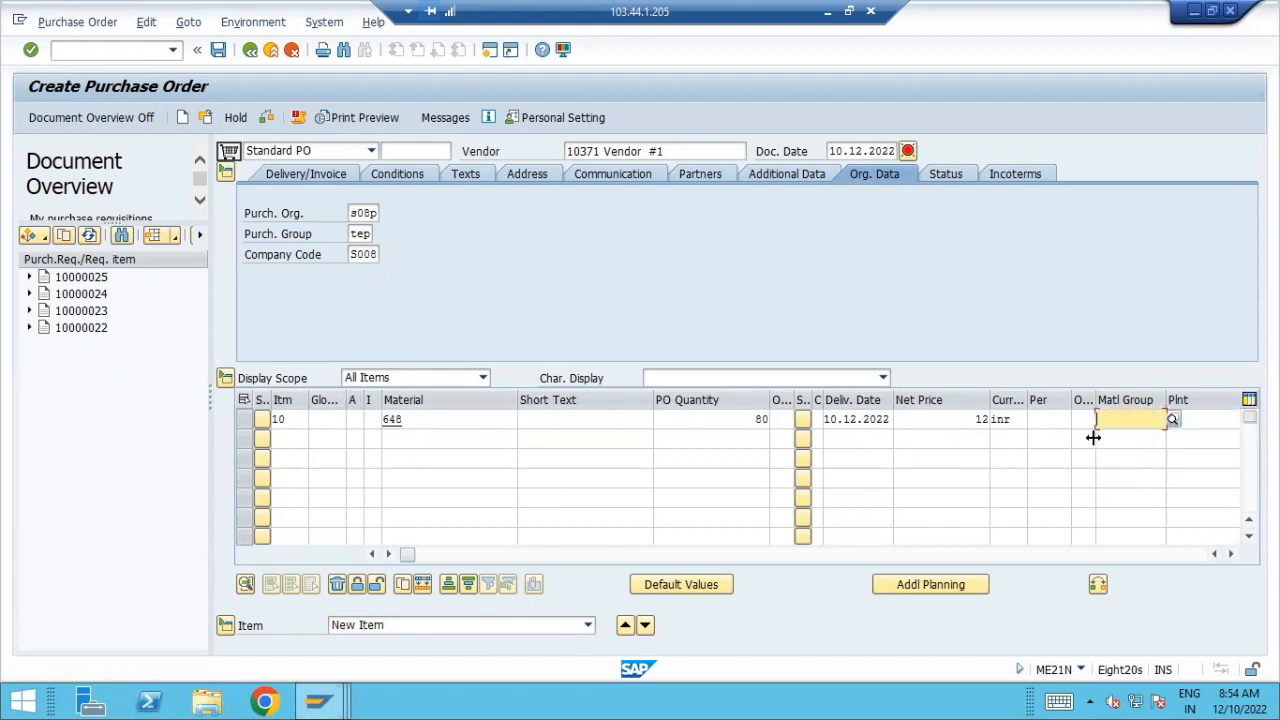
text(G000)
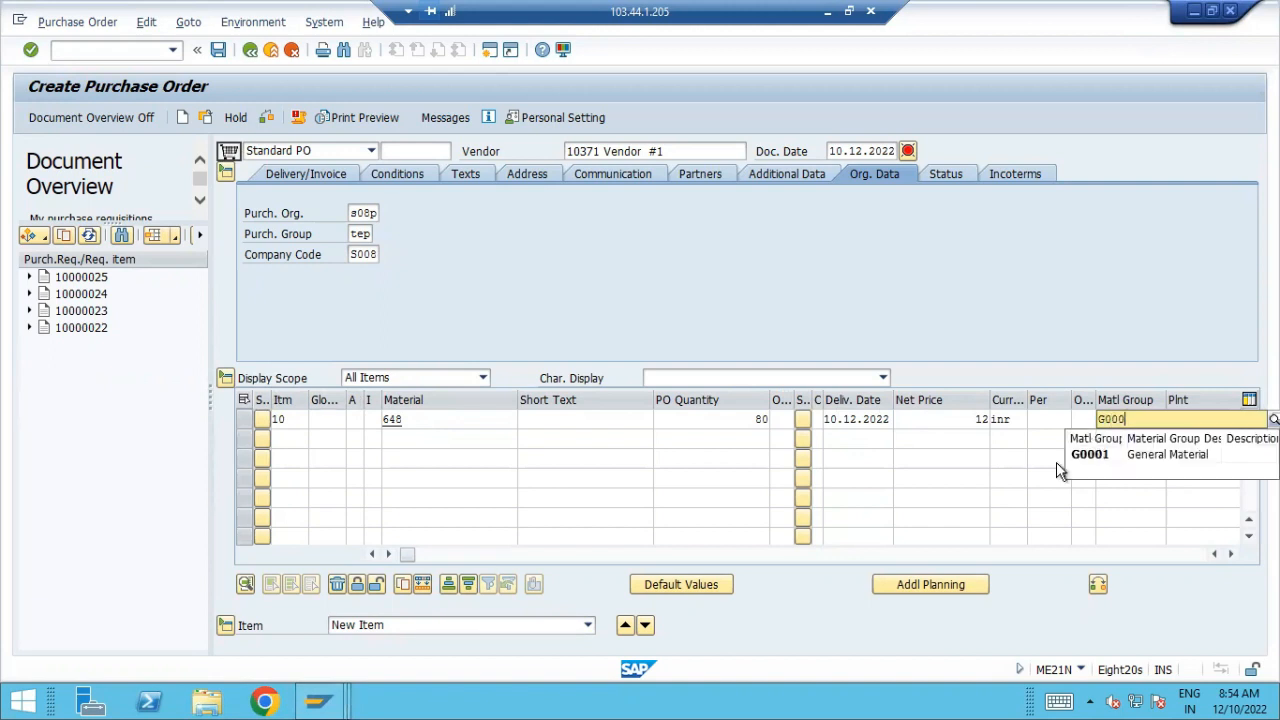
click(1109, 459)
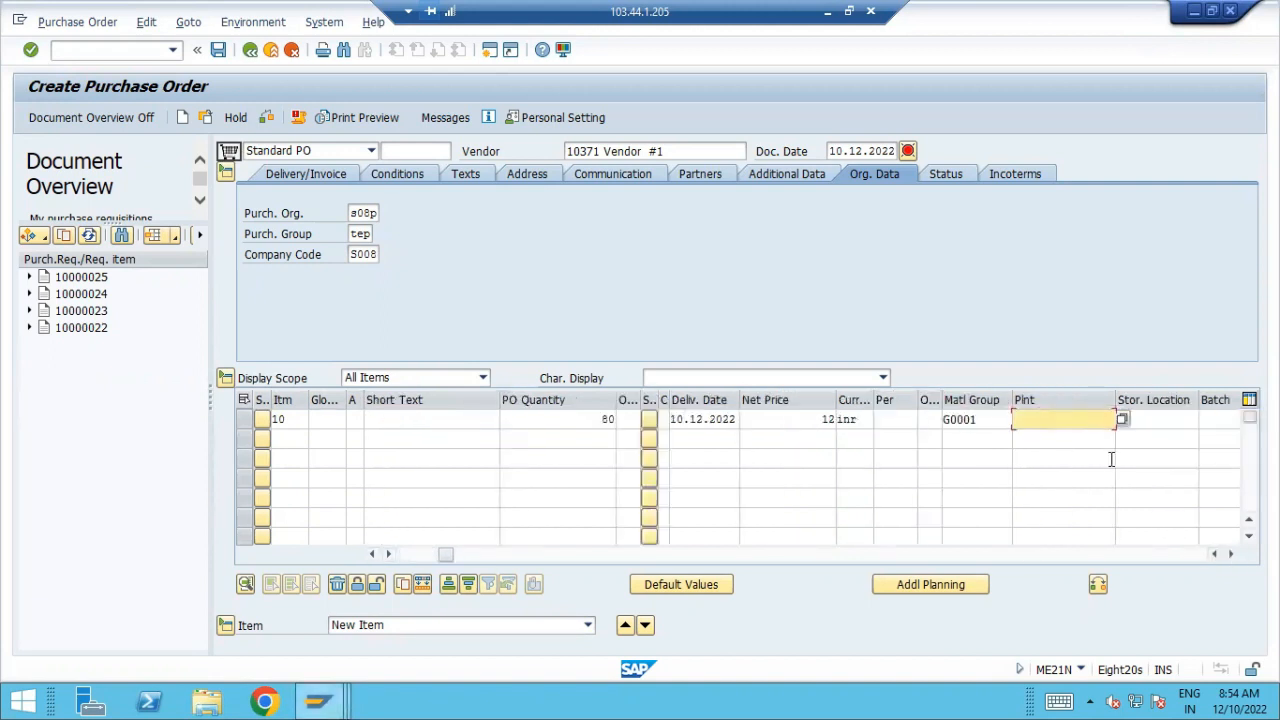
Set item 10's plant to S008 and its storage location to Ware House-1, and have the order line checked
text(S008)
key(Tab)
text(S018)
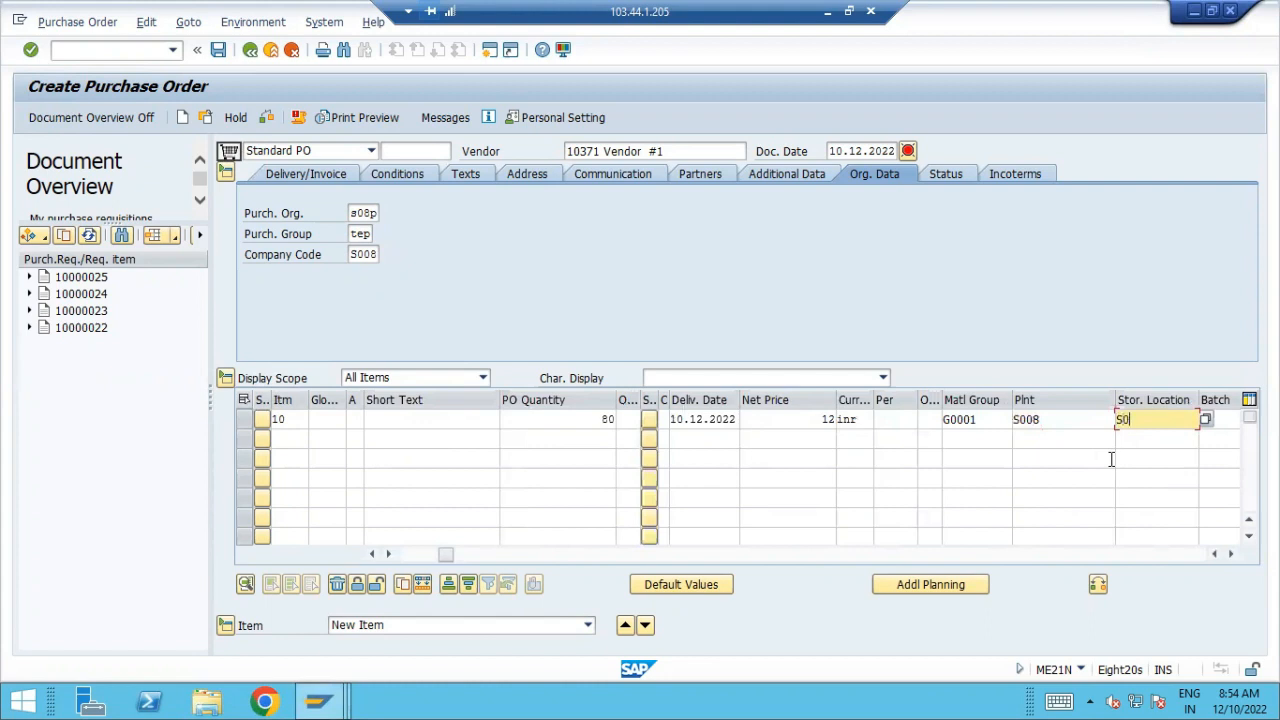
key(Tab)
key(shift+Tab)
key(Return)
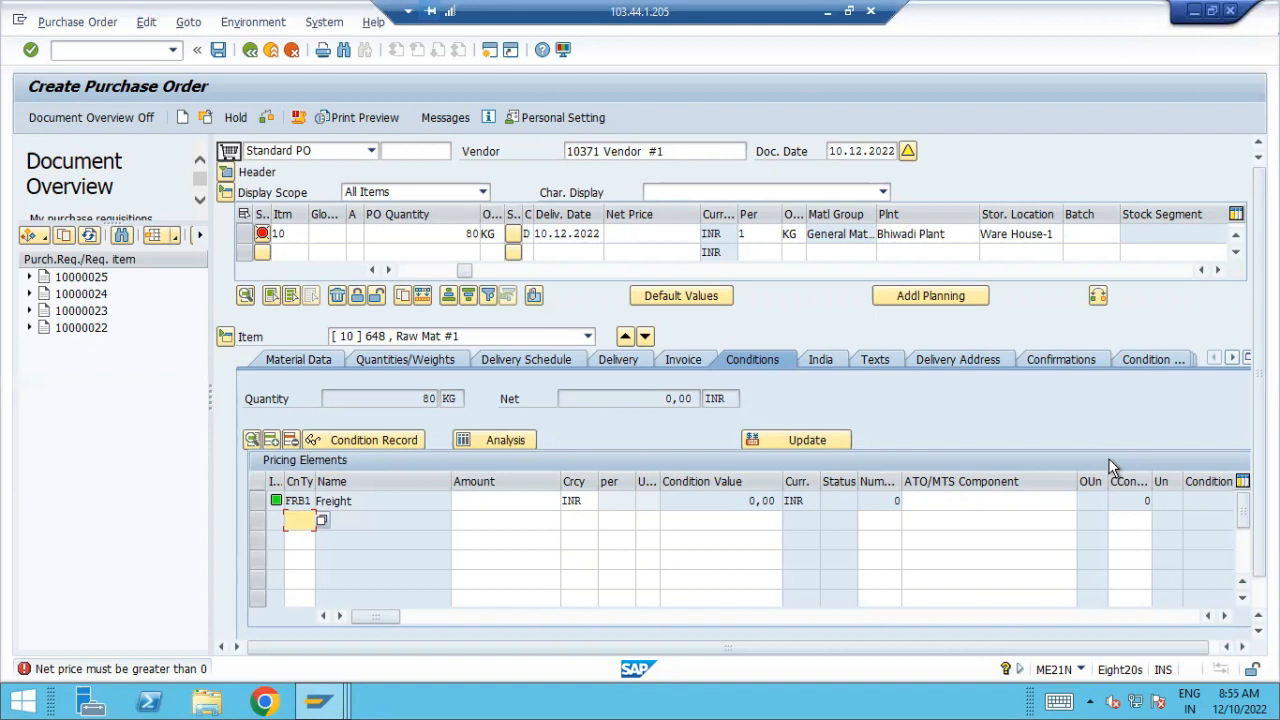
click(127, 281)
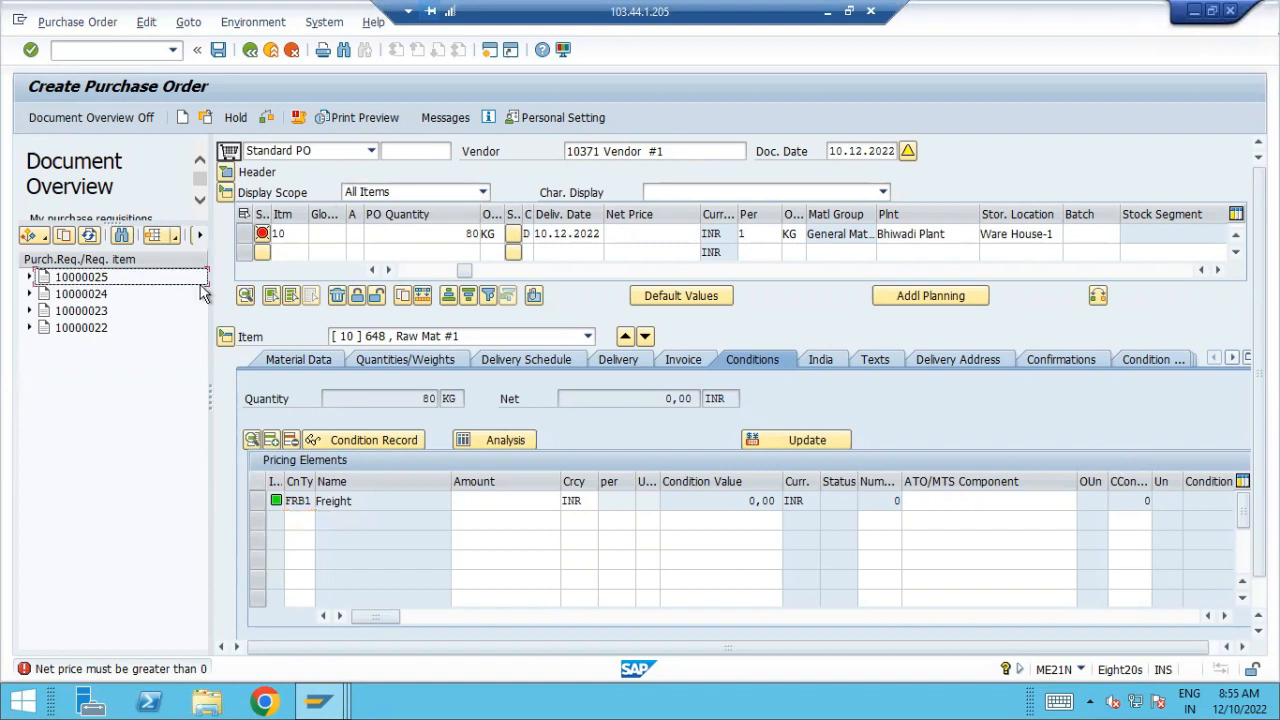
mouse_move(163, 290)
mouse_down()
mouse_move(422, 176)
mouse_move(395, 222)
mouse_up()
mouse_move(671, 154)
mouse_down()
mouse_move(654, 105)
mouse_move(682, 152)
mouse_up()
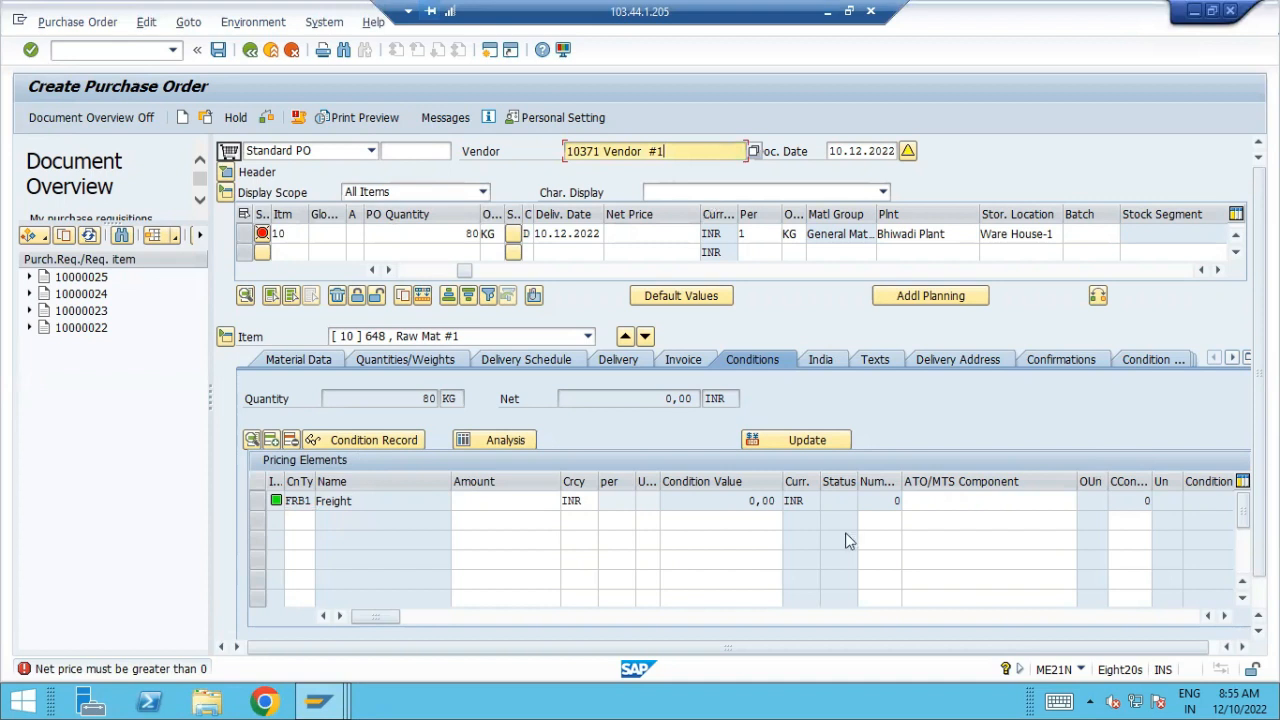
mouse_move(668, 158)
mouse_down()
mouse_move(562, 144)
mouse_move(696, 160)
mouse_up()
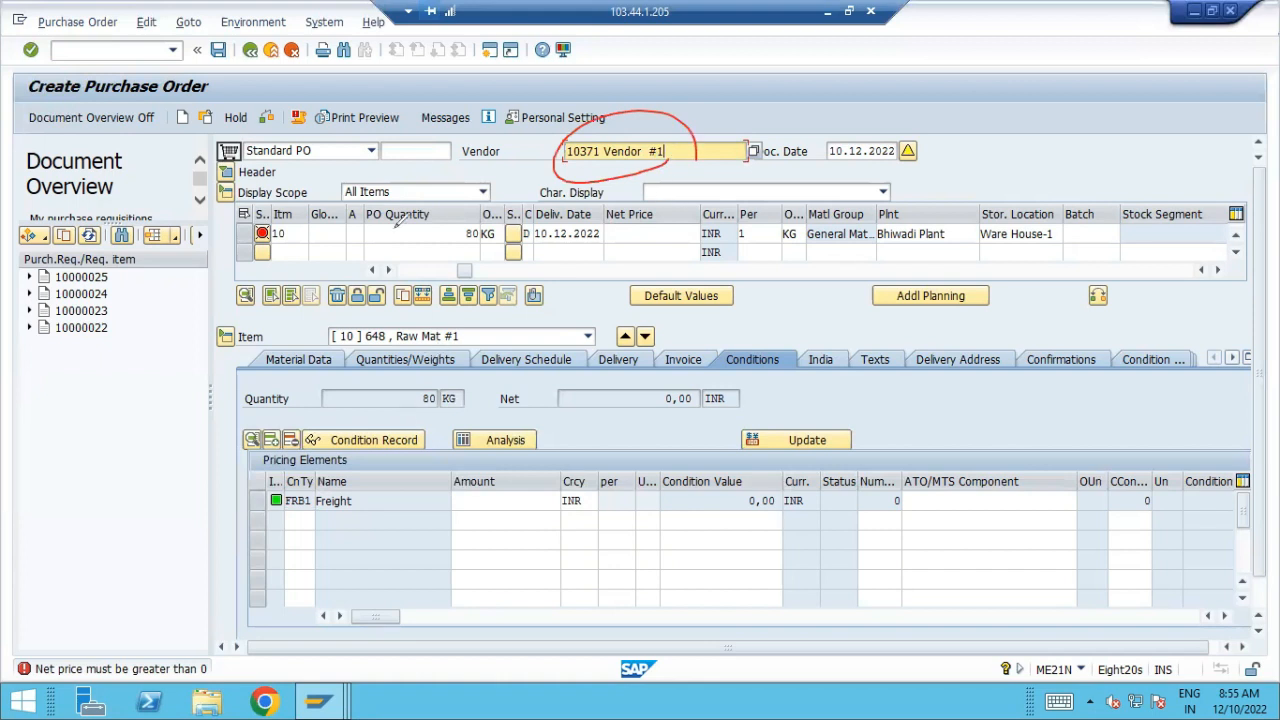
drag(474, 246, 500, 276)
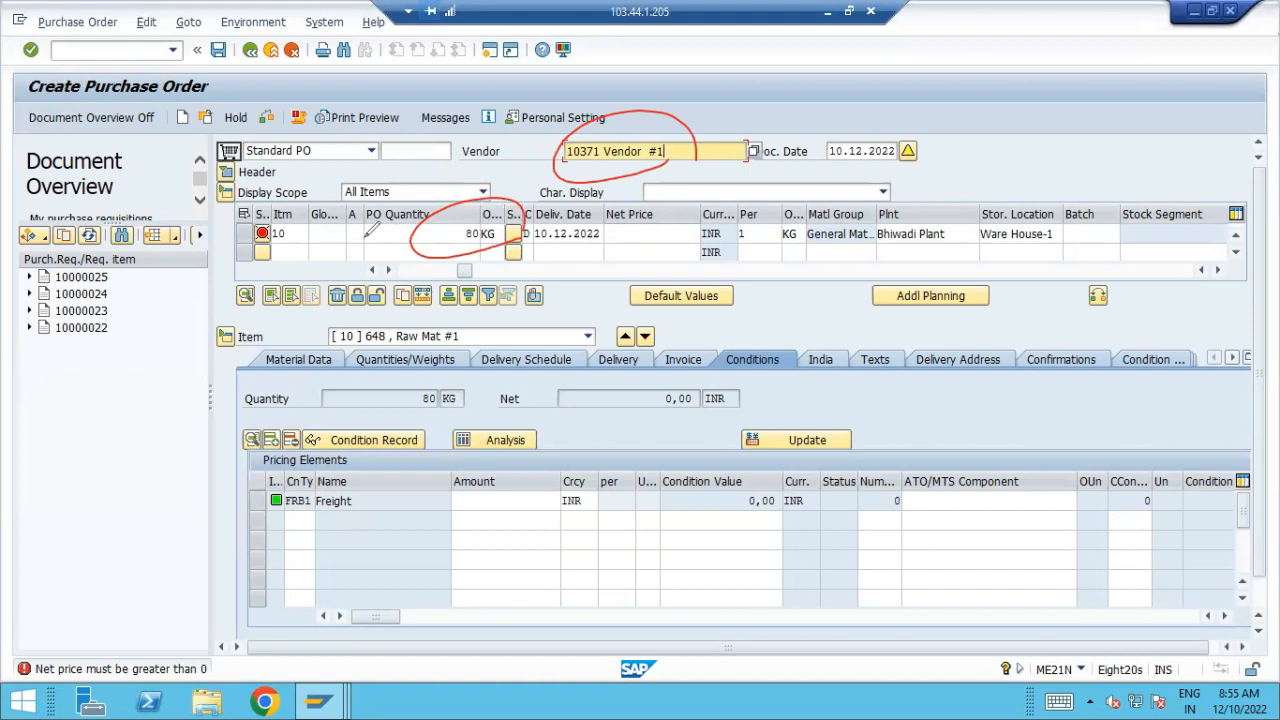
mouse_move(248, 514)
mouse_down()
mouse_move(236, 555)
mouse_move(280, 648)
mouse_up()
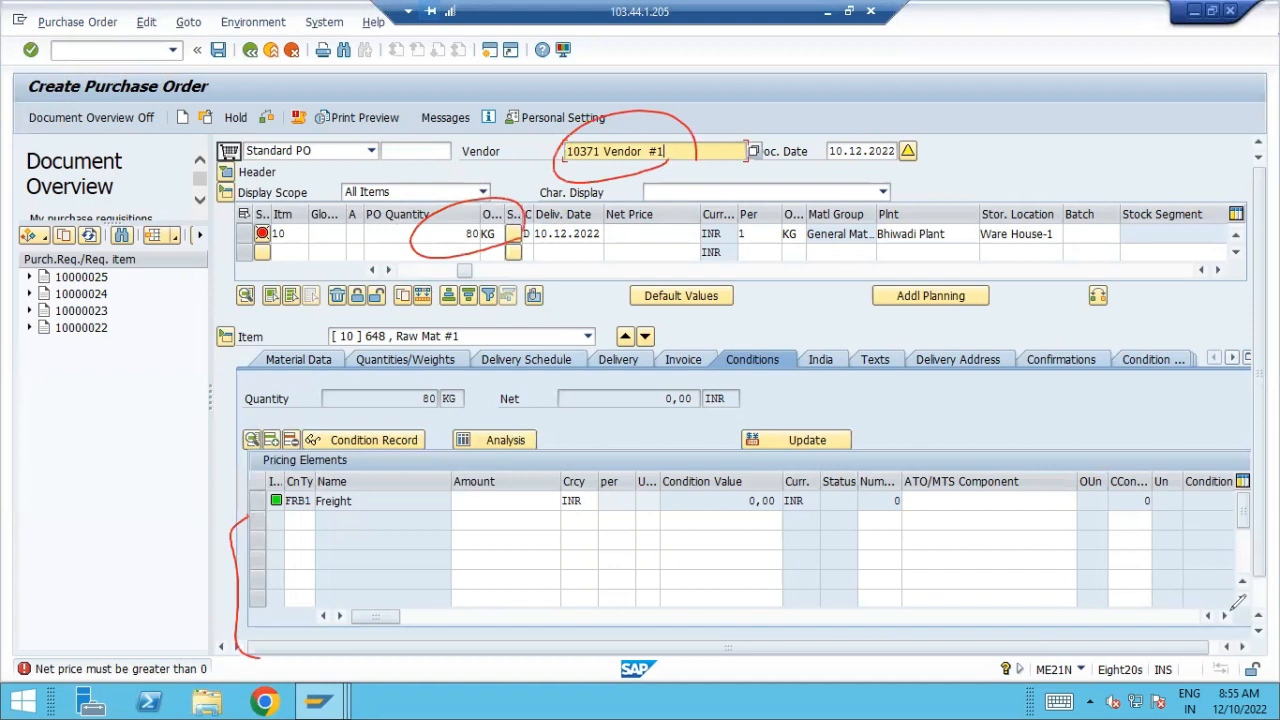
key(Escape)
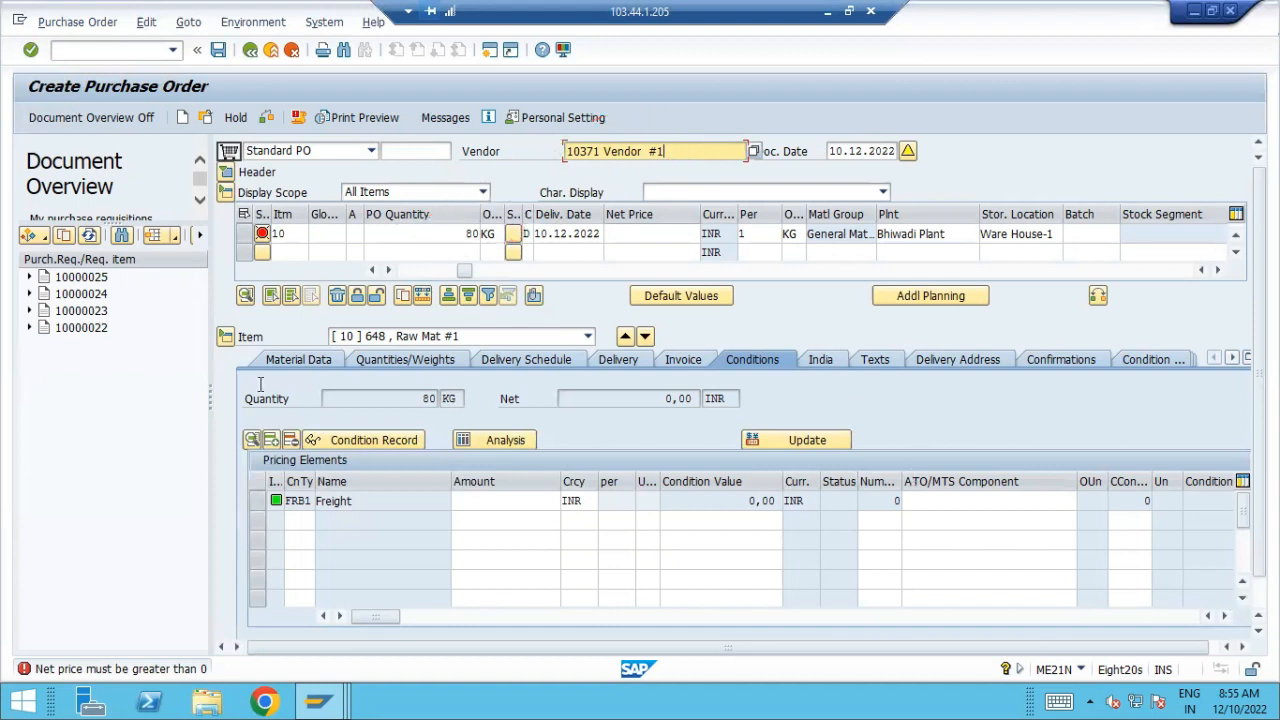
Add condition type PB00 with an amount of 12 to item 10's pricing elements
click(303, 521)
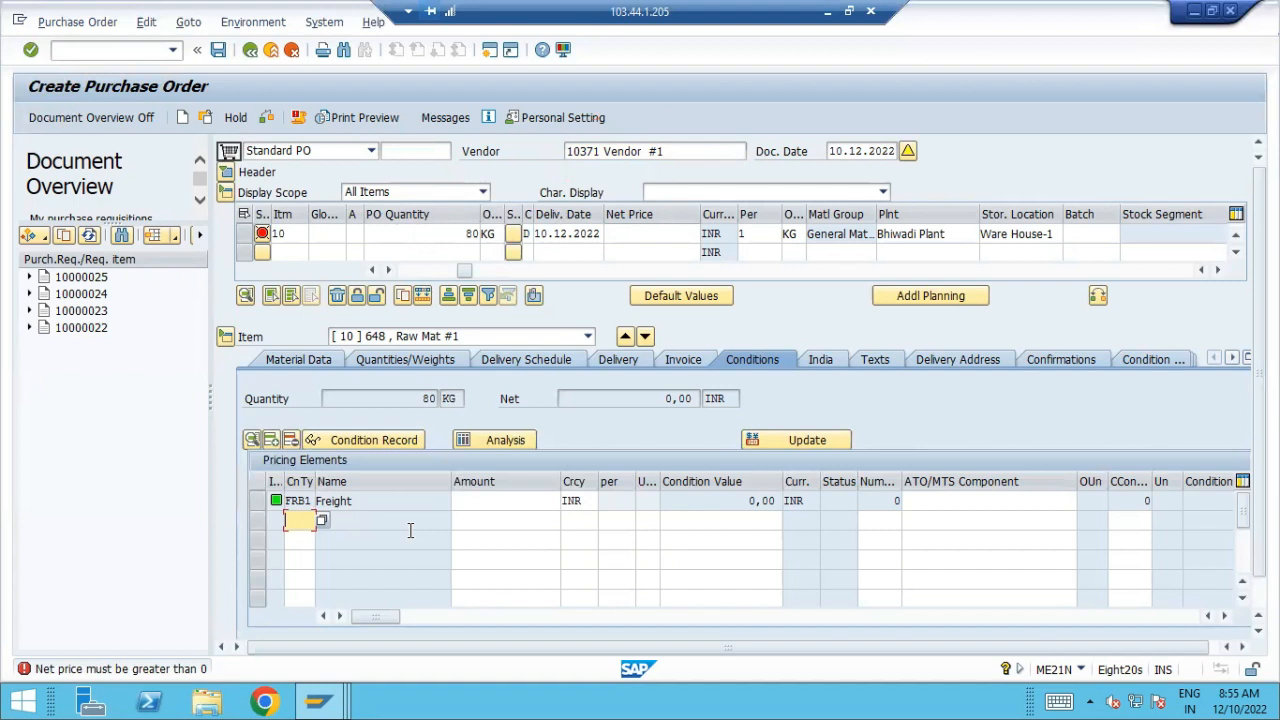
text(PB00)
key(Tab)
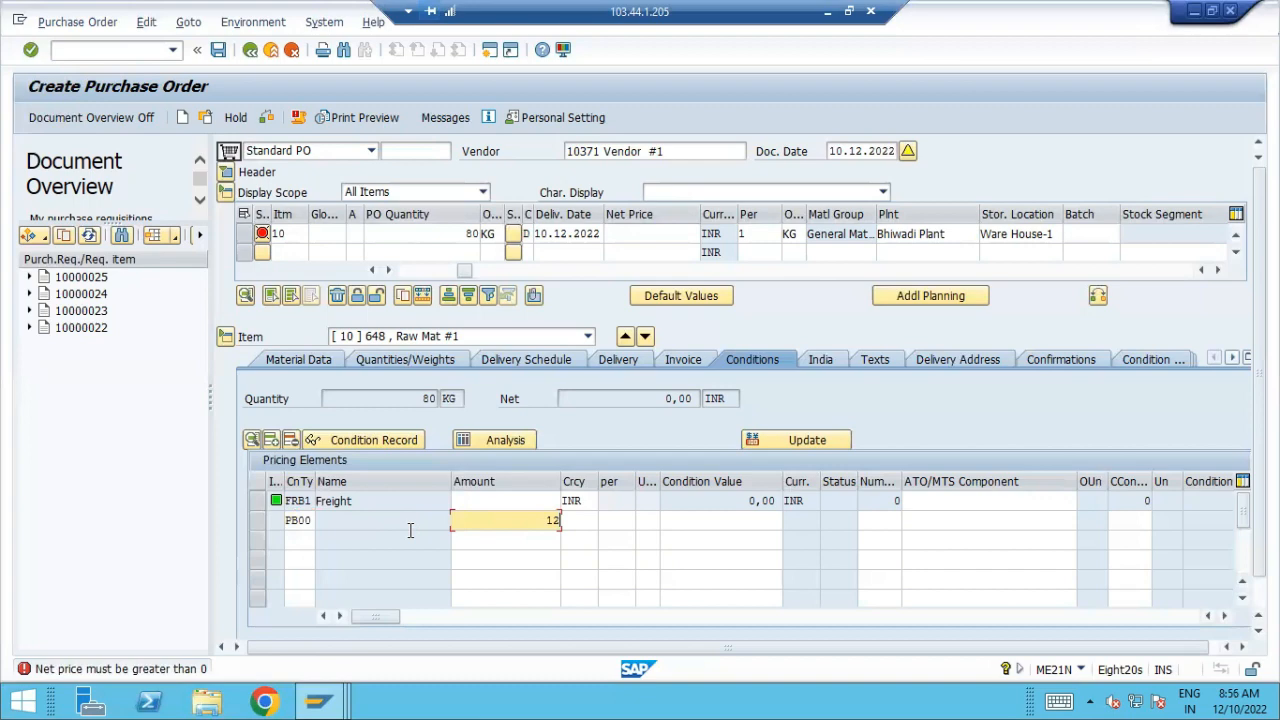
key(Return)
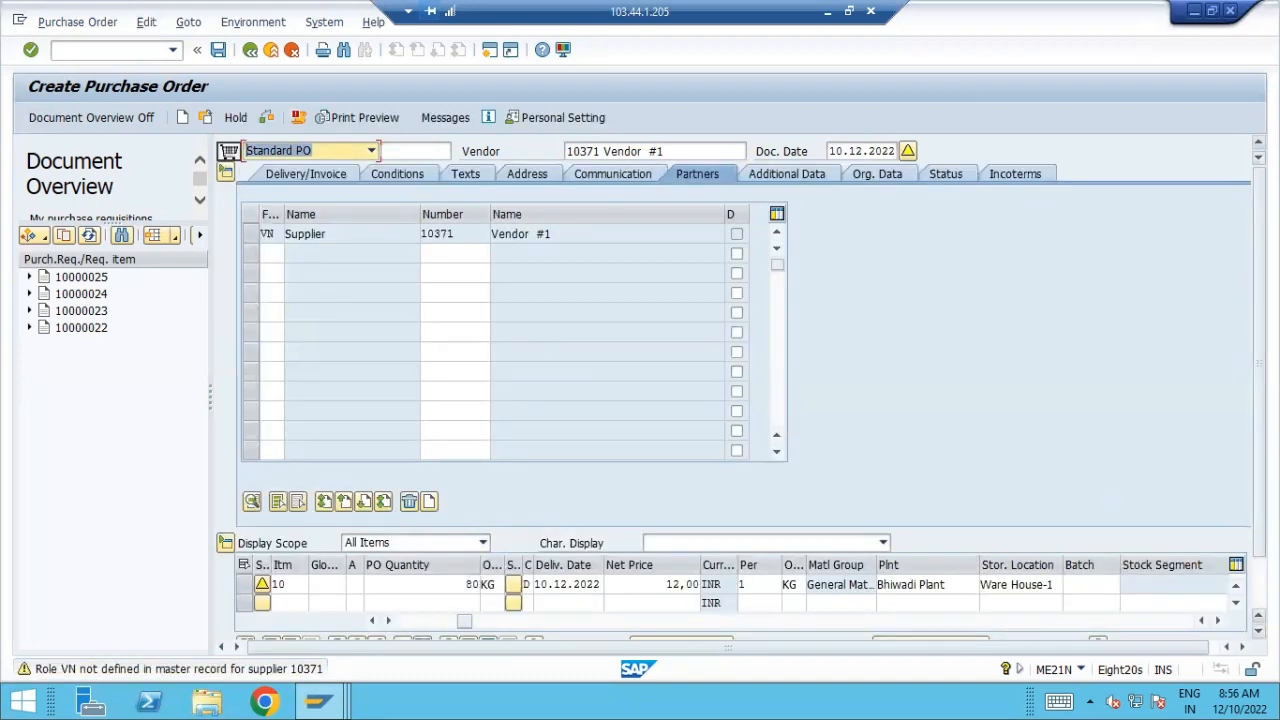
Reopen item 10's details and set its Freight condition FRB1 to 100 INR, accepting the warnings
drag(1259, 400, 1259, 450)
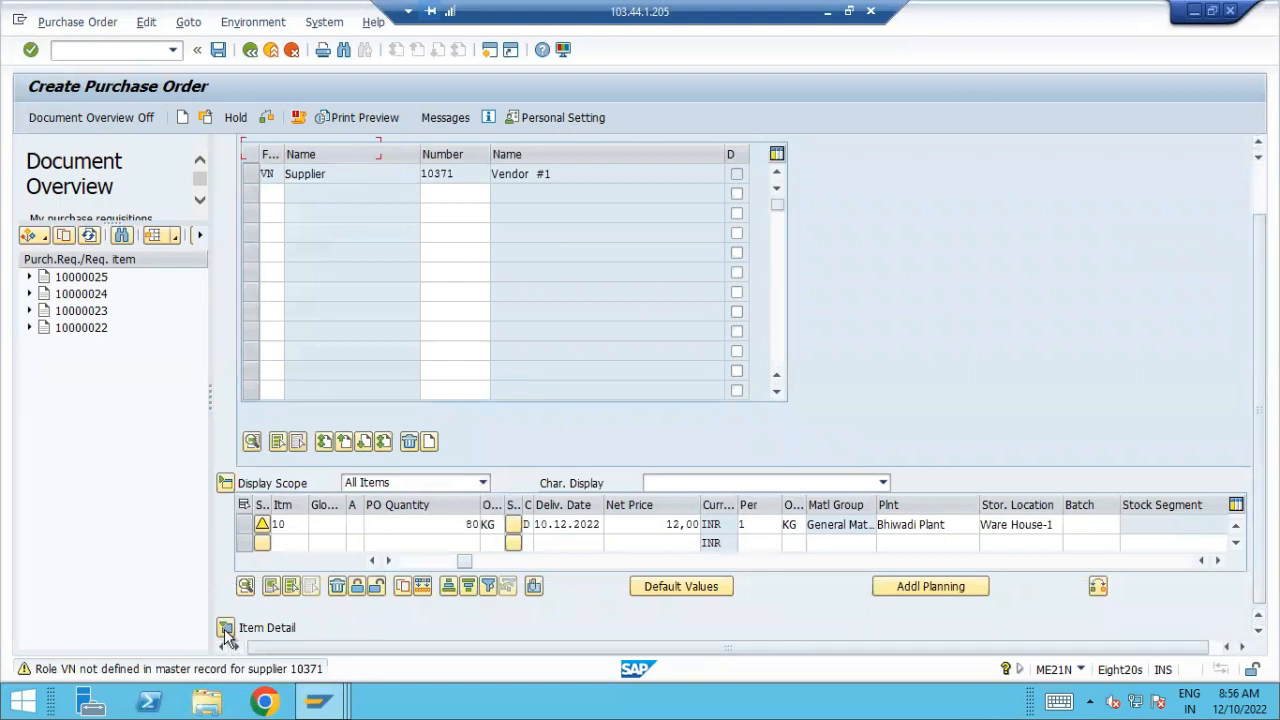
click(225, 628)
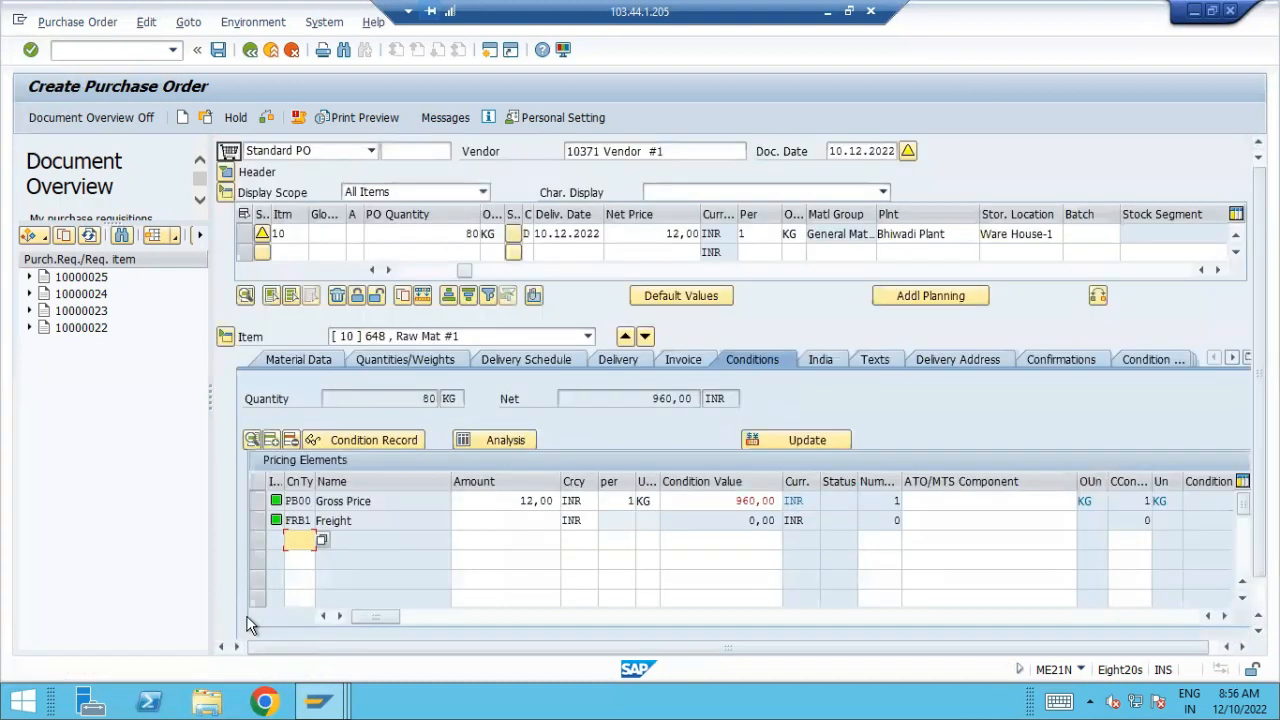
click(478, 520)
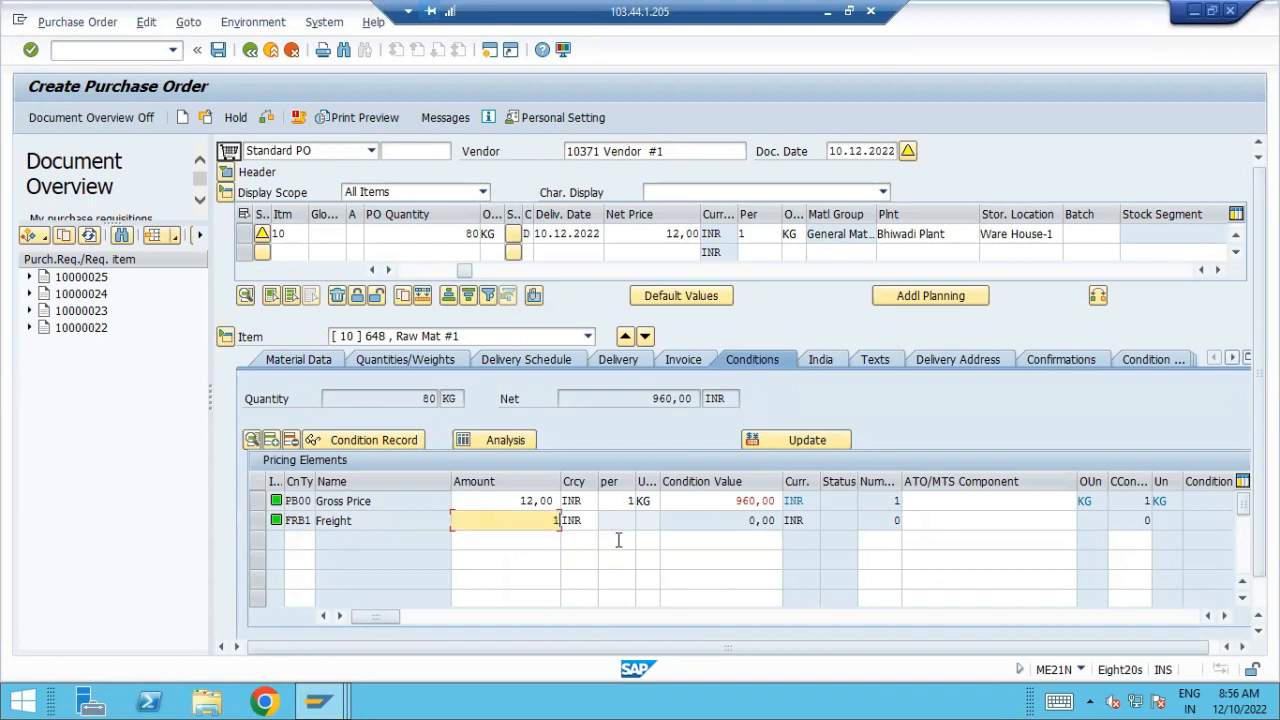
key(Return)
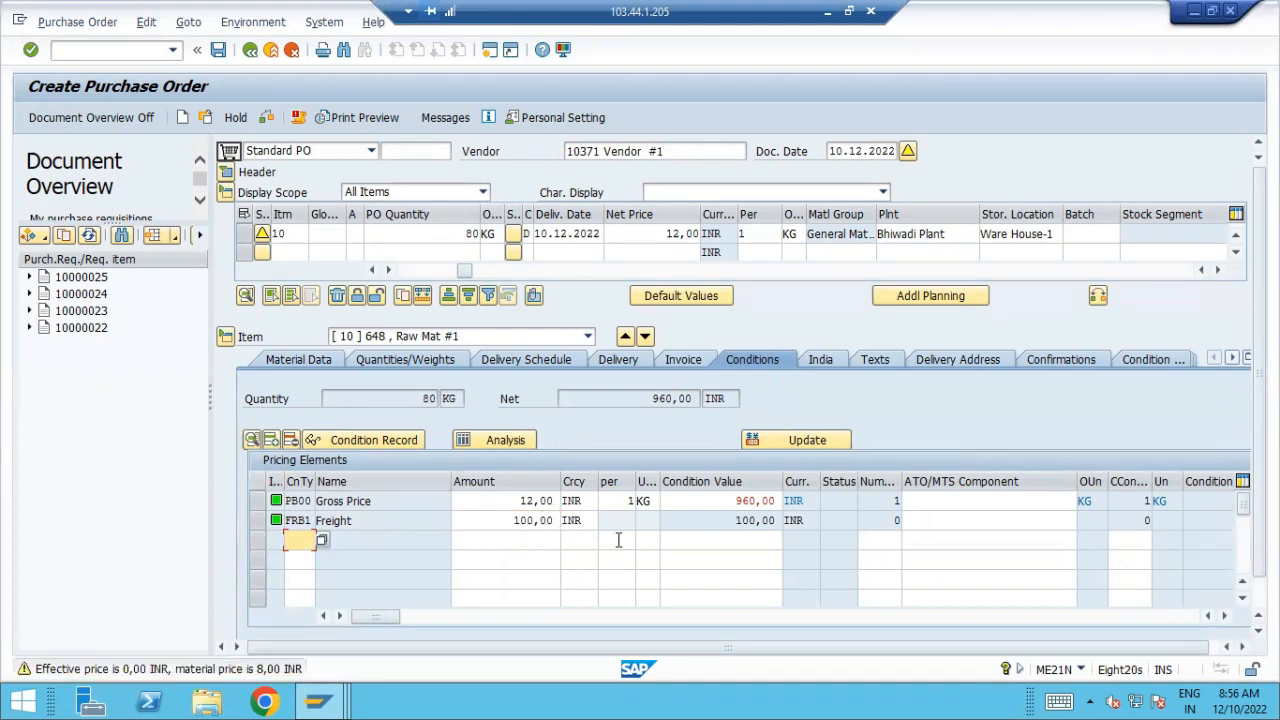
key(Return)
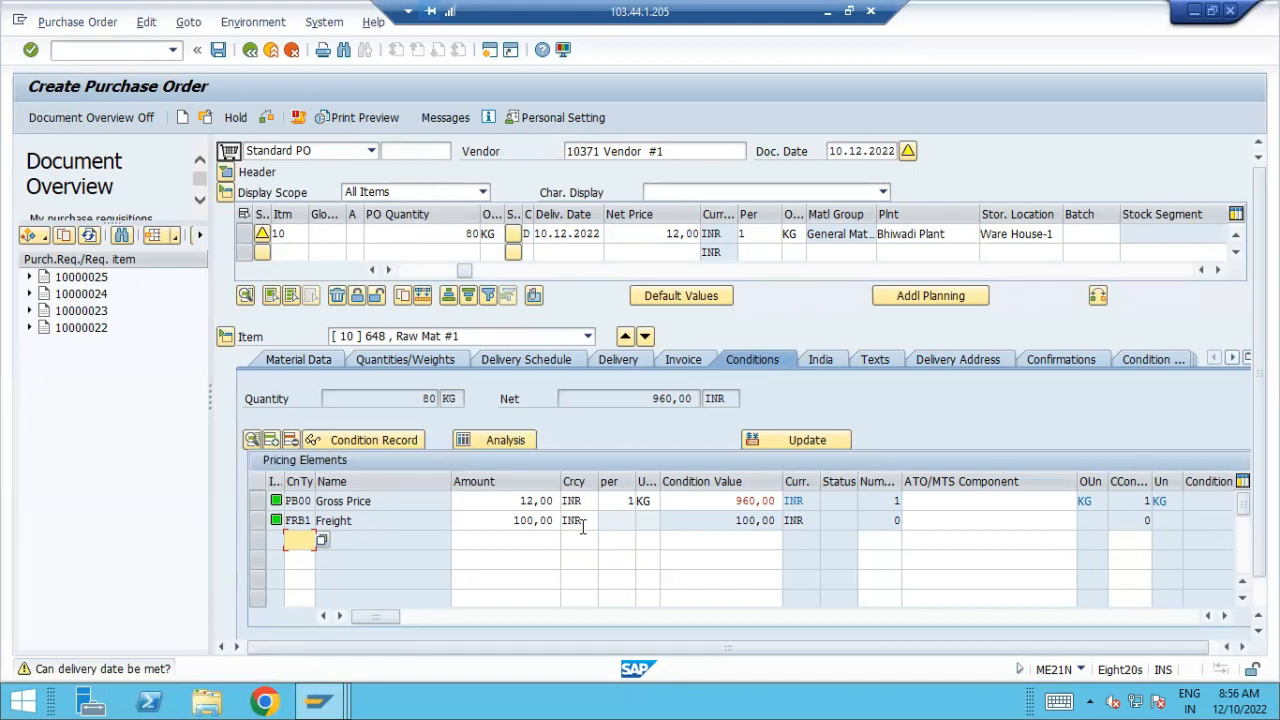
Save the purchase order and copy its document number from the details of the confirmation message
click(220, 50)
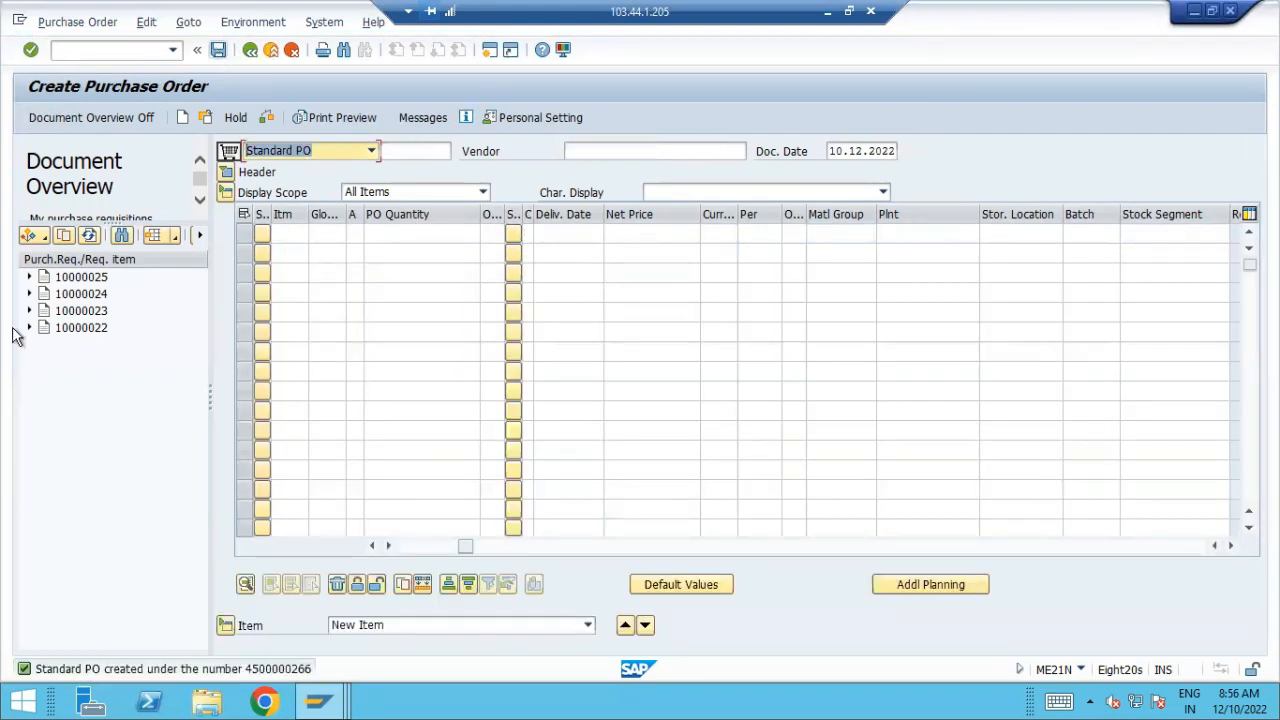
double_click(254, 669)
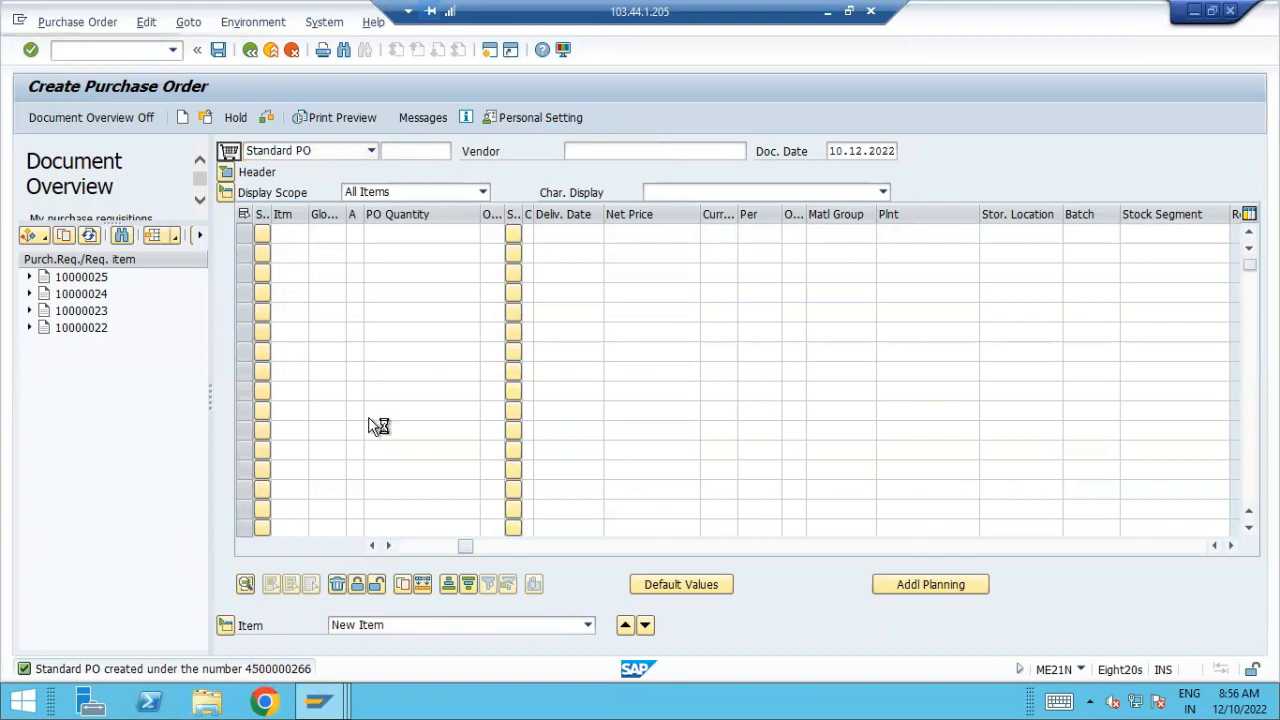
drag(626, 159, 681, 159)
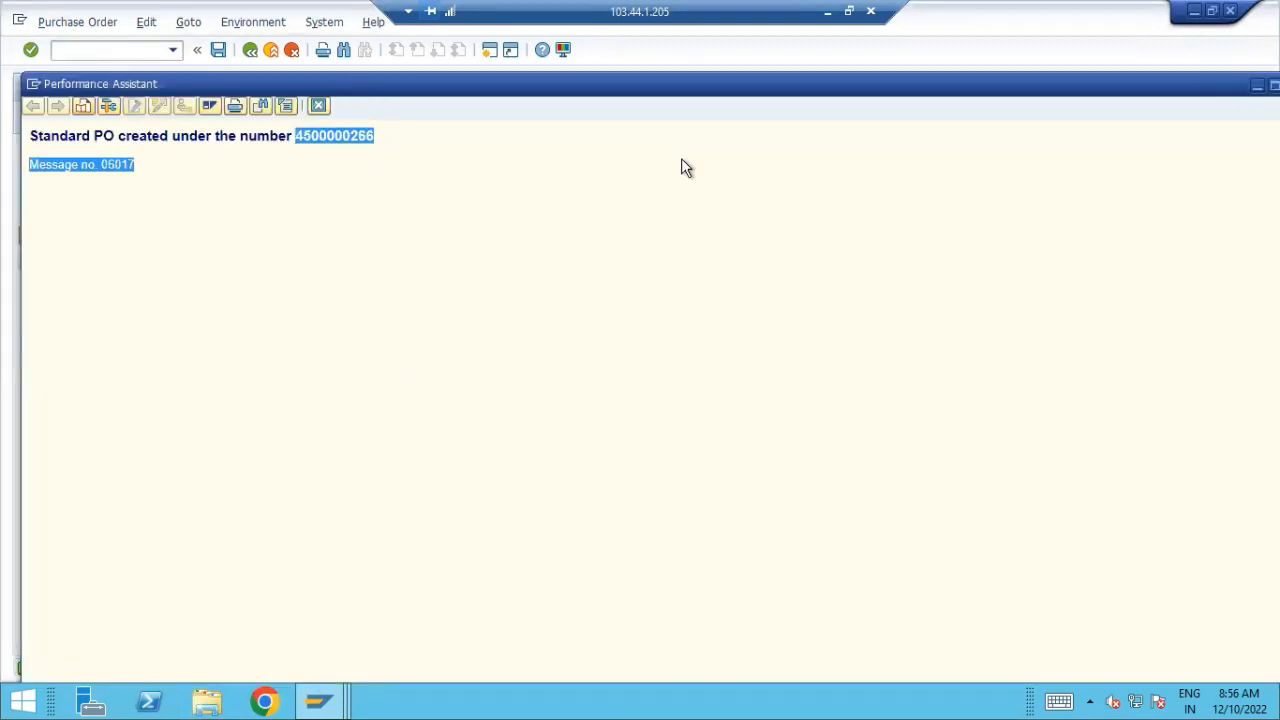
click(293, 135)
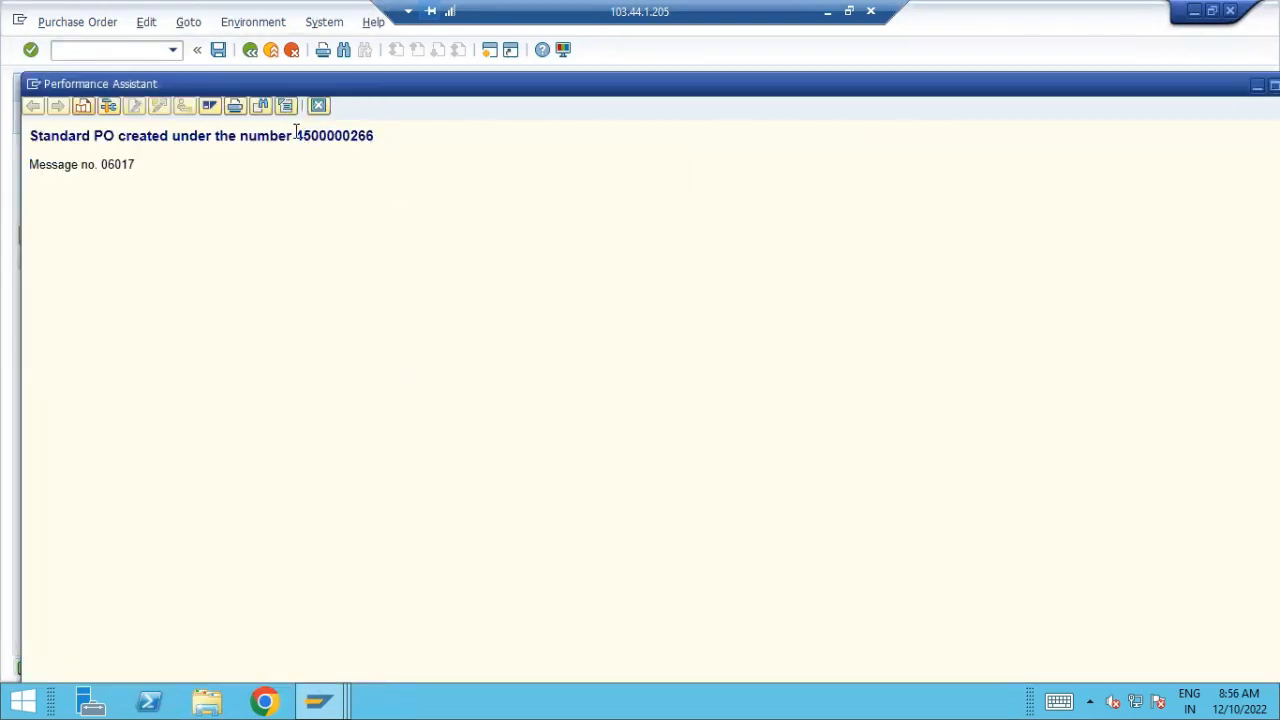
drag(295, 135, 534, 133)
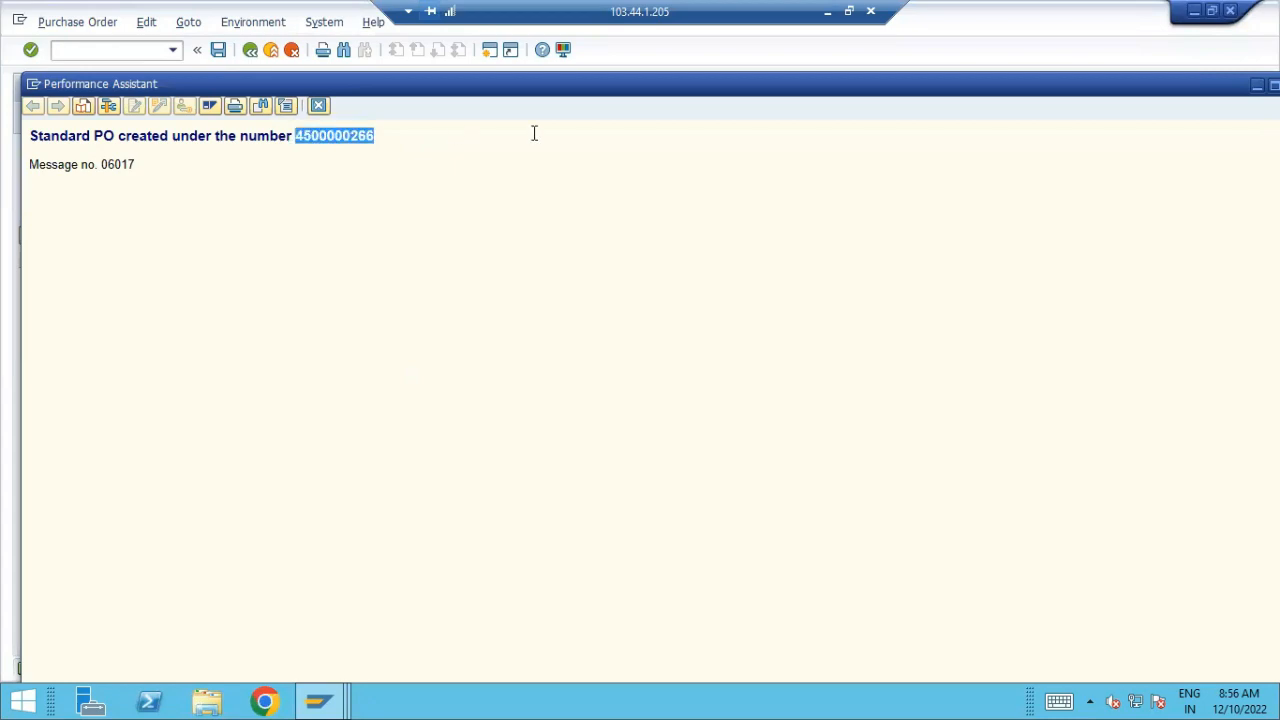
Switch to the Excel workbook, widen column D and enter the new purchase order's number in cell D3
click(827, 11)
click(468, 369)
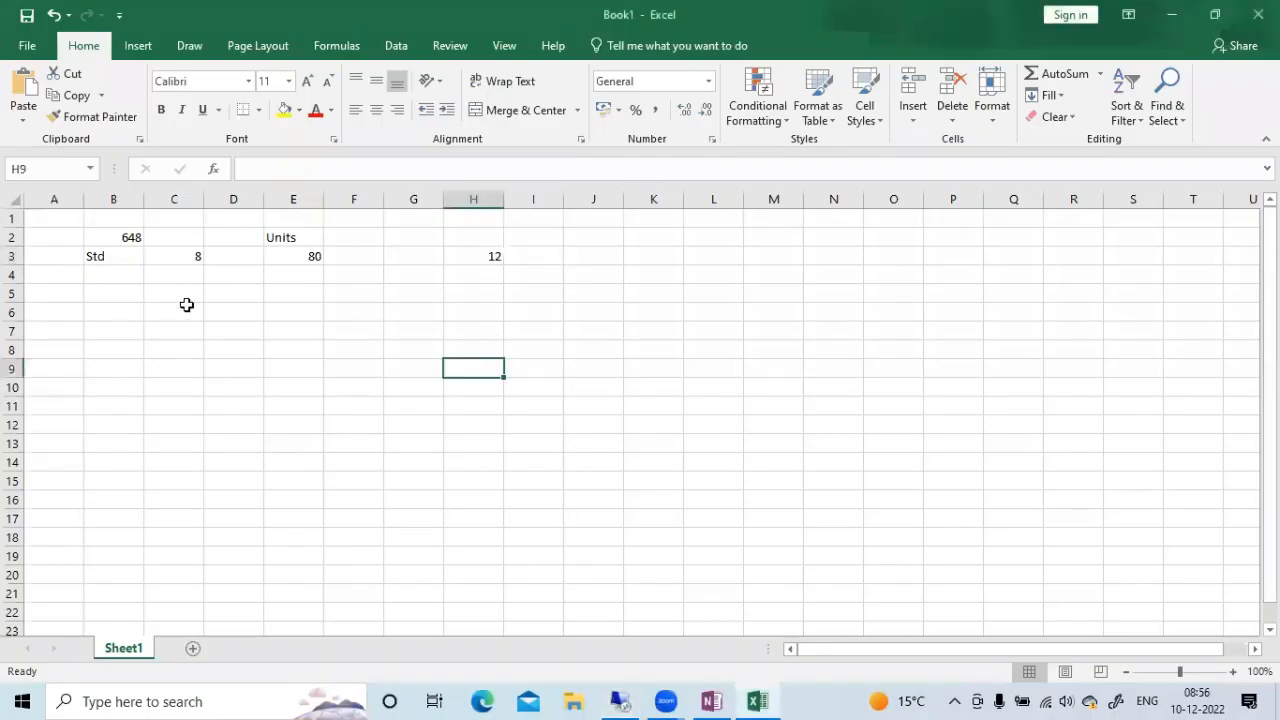
click(233, 293)
click(370, 256)
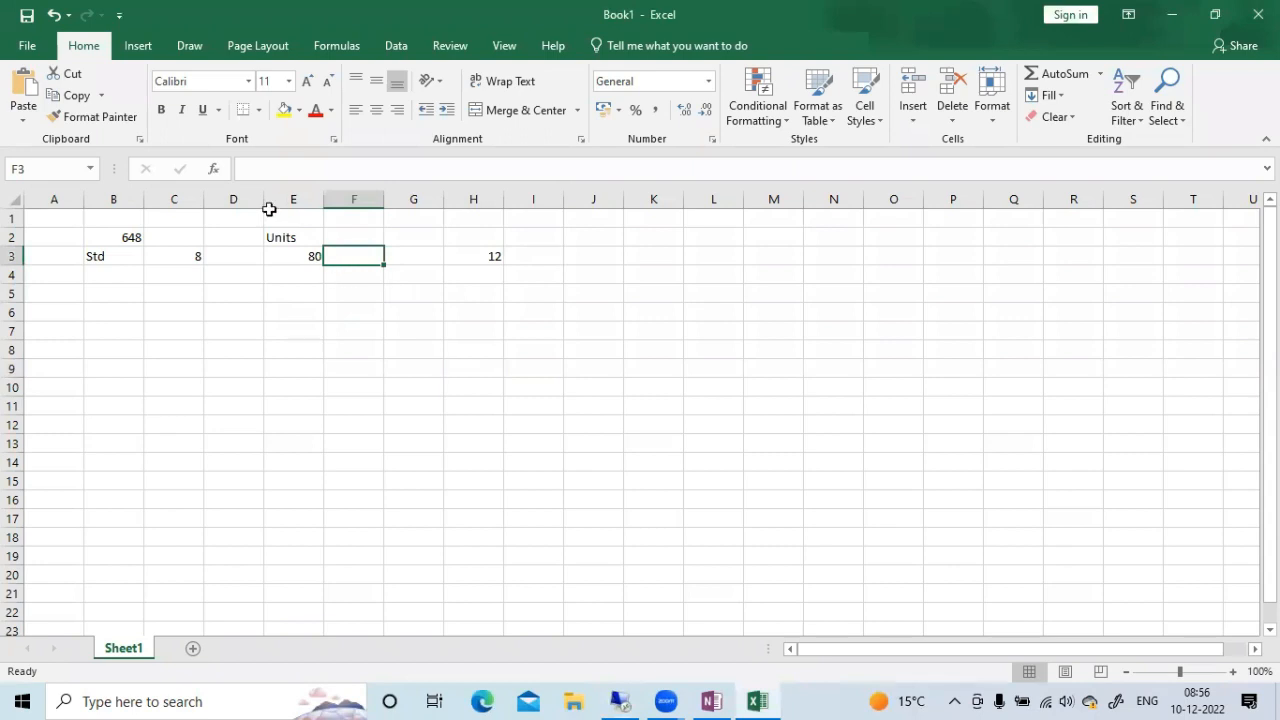
drag(264, 199, 390, 199)
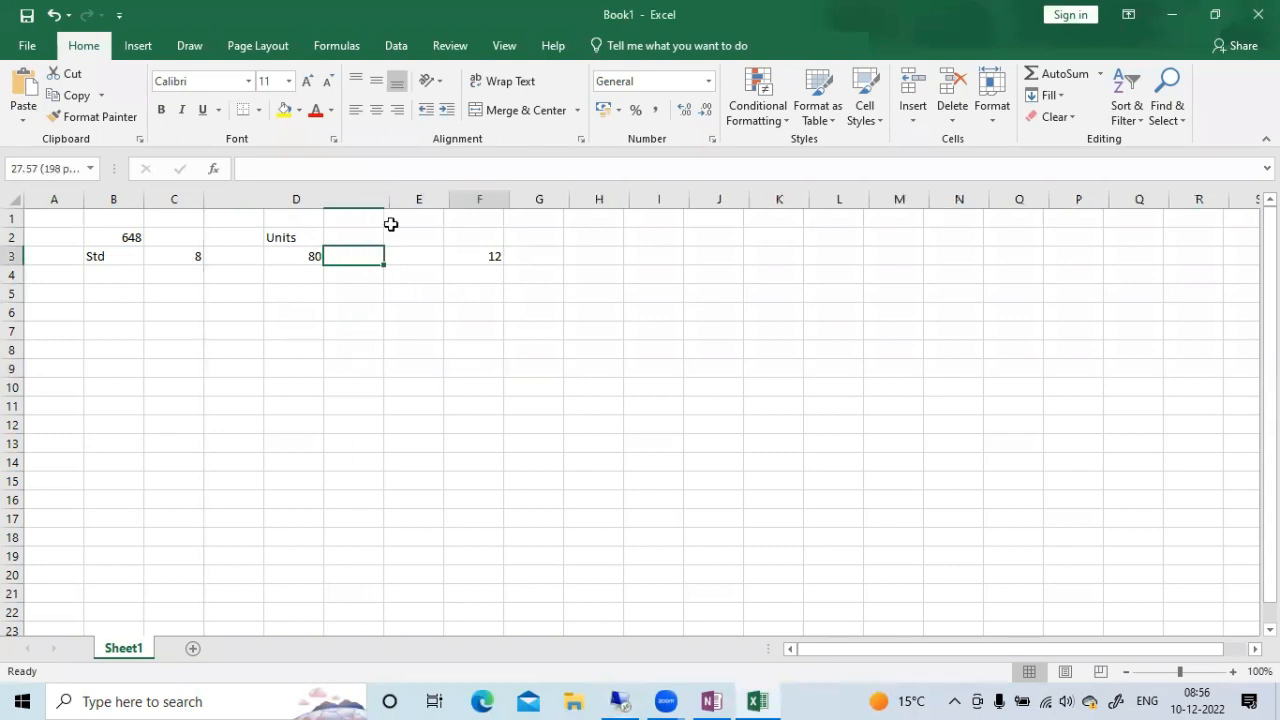
click(249, 257)
text(4500000266)
click(267, 290)
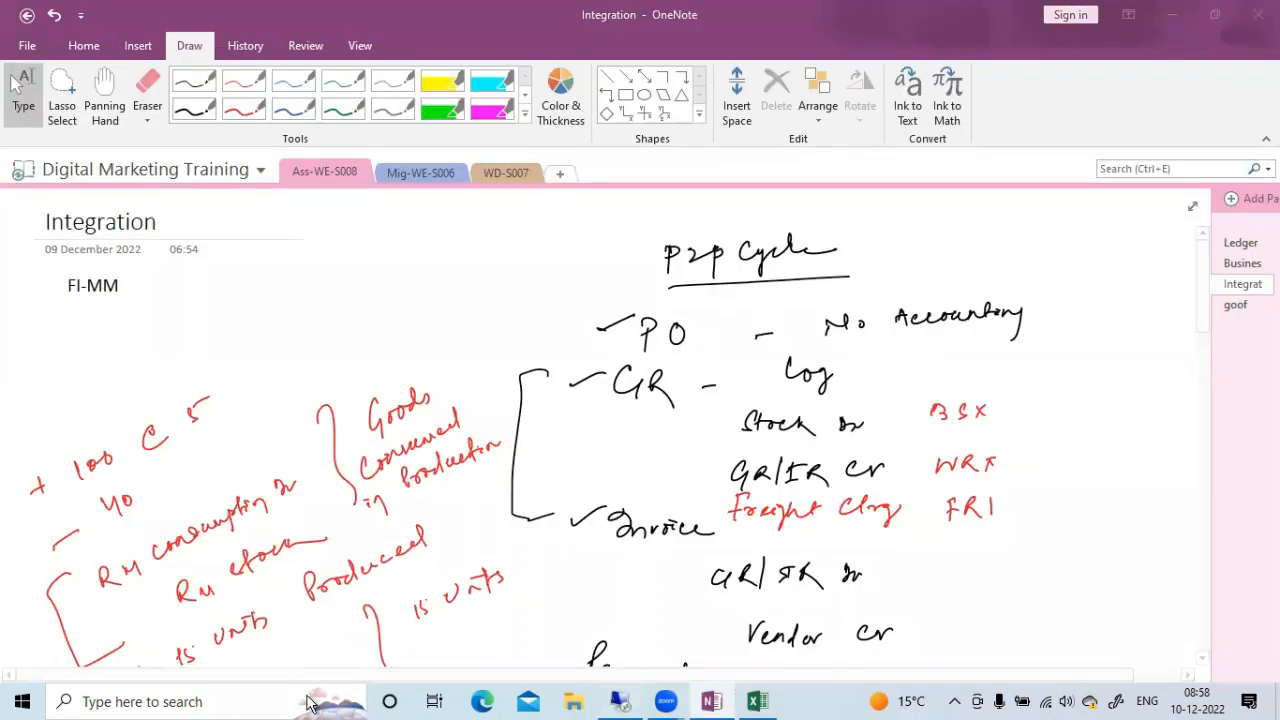
Switch to the remote SAP session and leave purchase order creation for the SAP Easy Access start screen
click(620, 701)
click(320, 702)
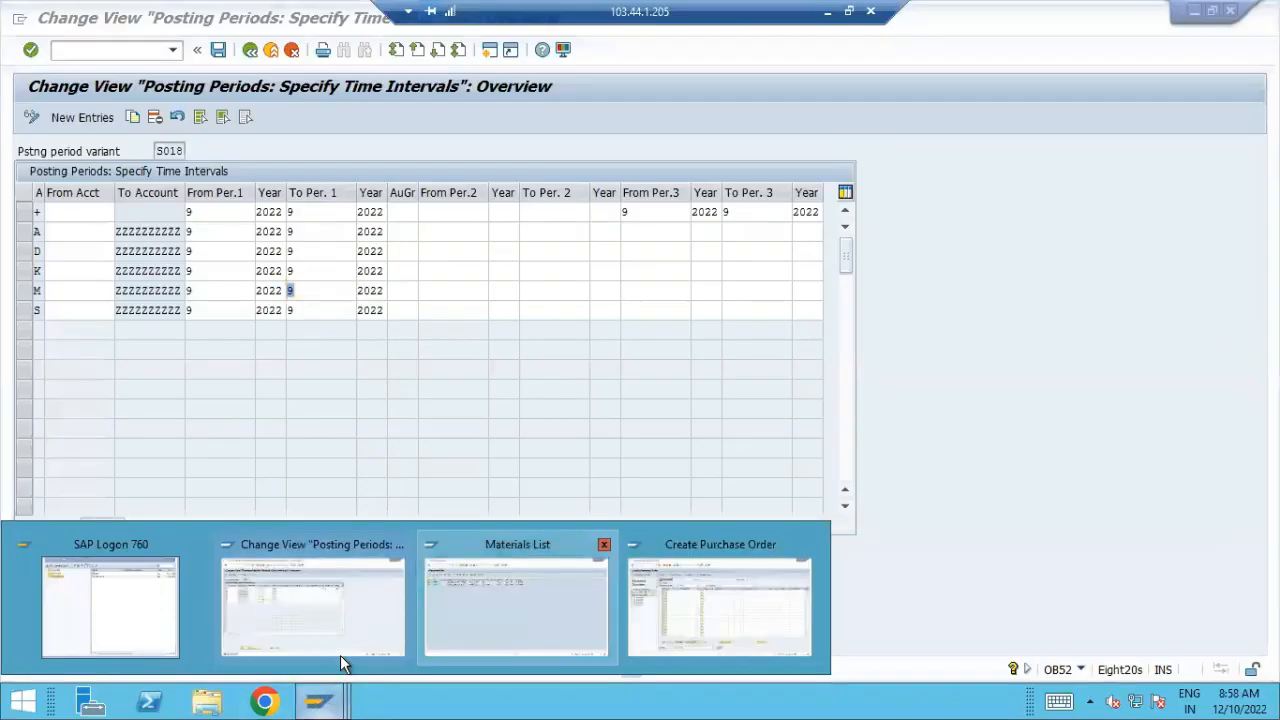
click(719, 590)
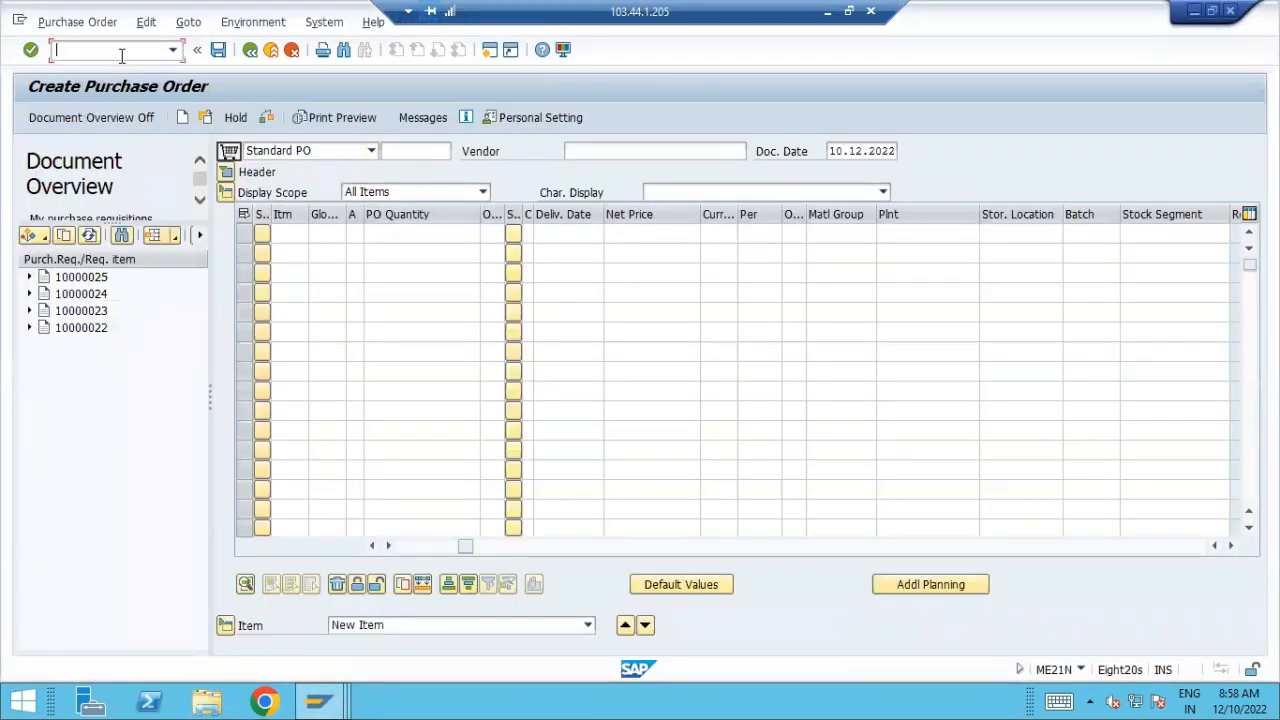
text(/N)
key(Return)
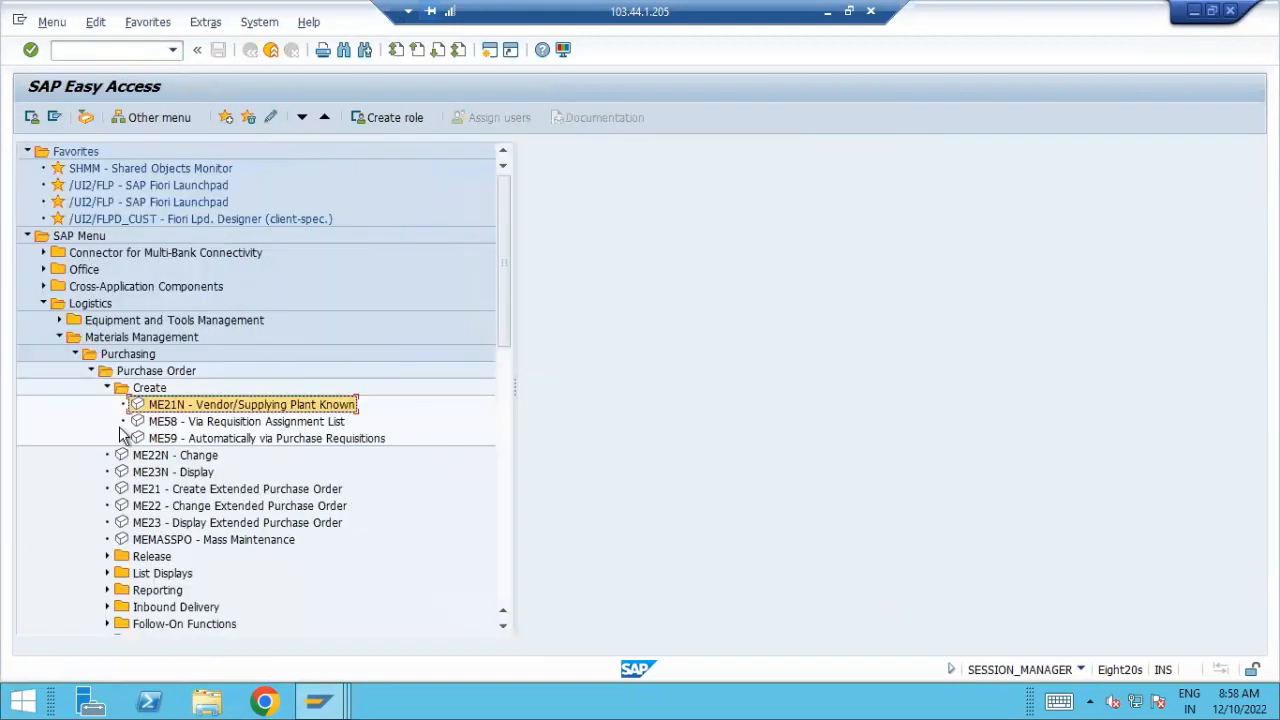
Collapse the Purchasing folder and open MIGO - Goods Movement from Inventory Management's Goods Movement folder
click(106, 388)
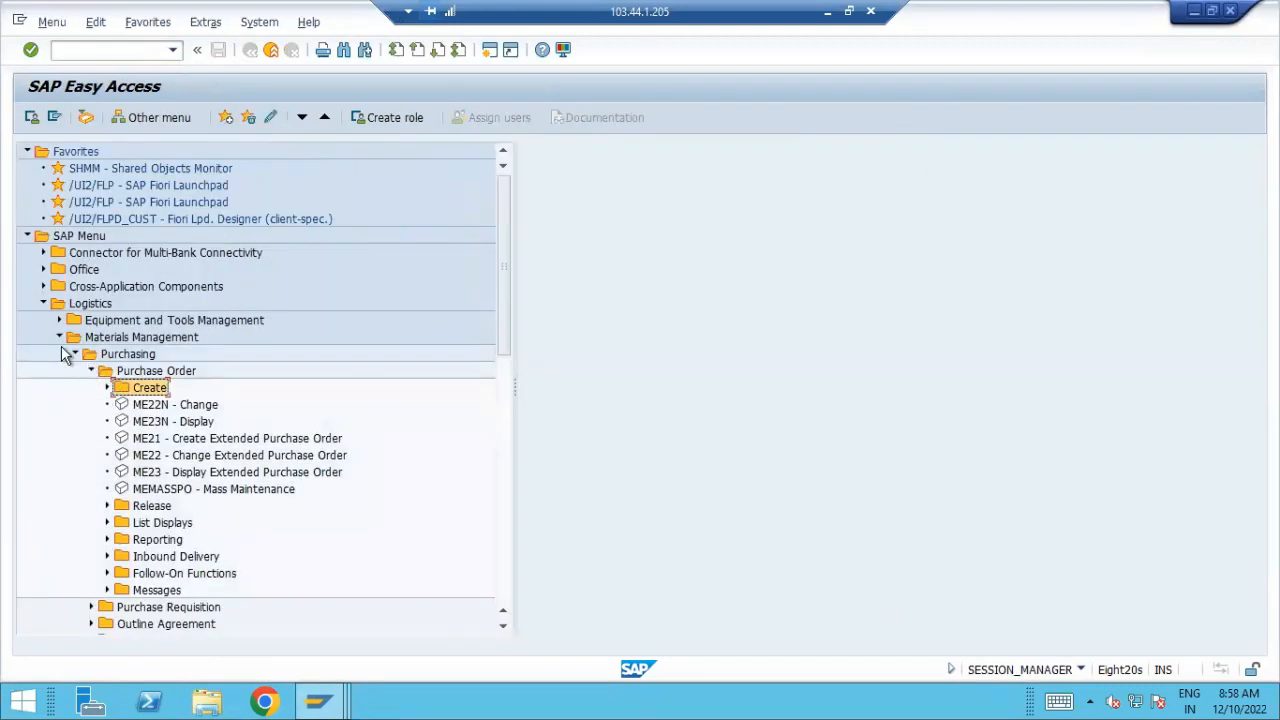
click(72, 356)
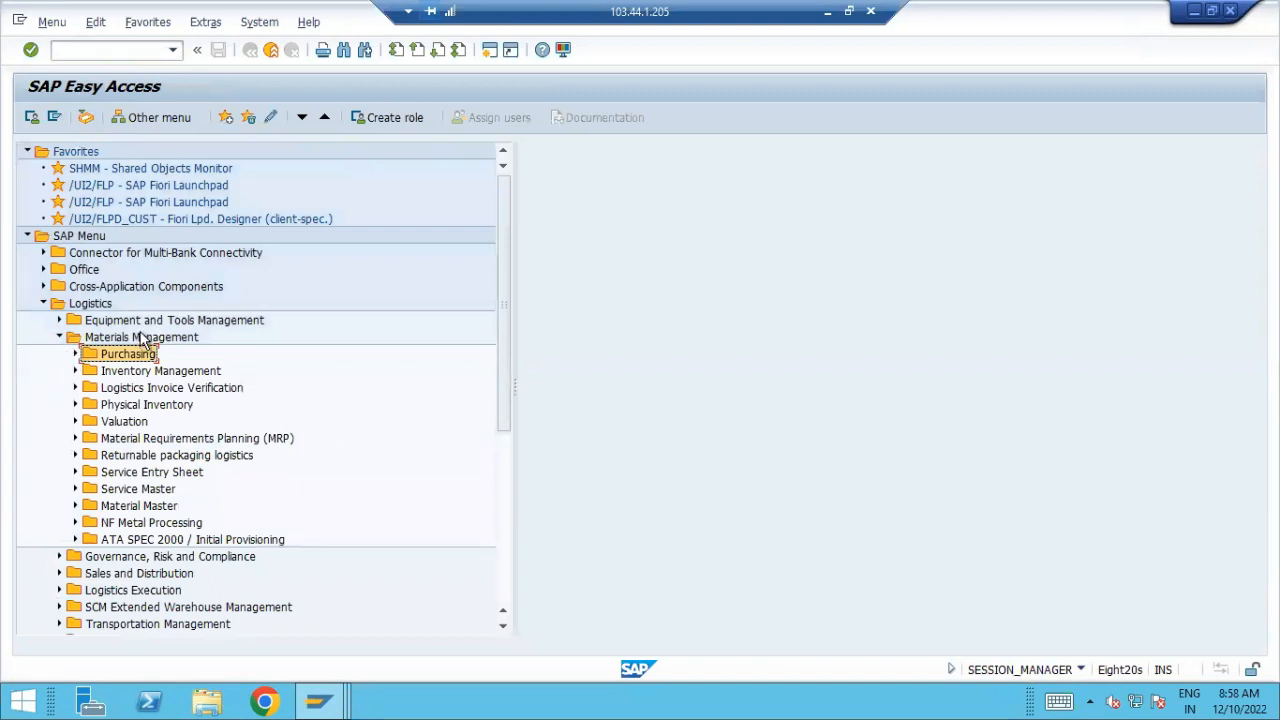
click(224, 393)
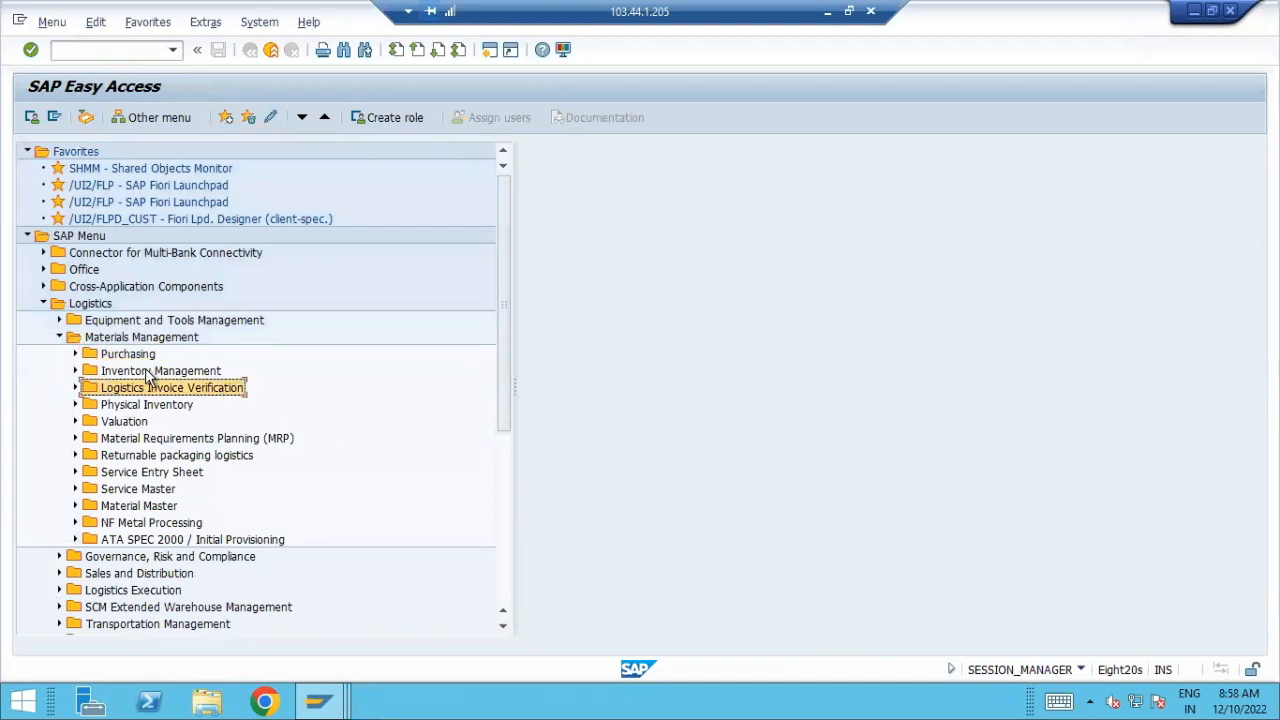
click(150, 372)
click(76, 371)
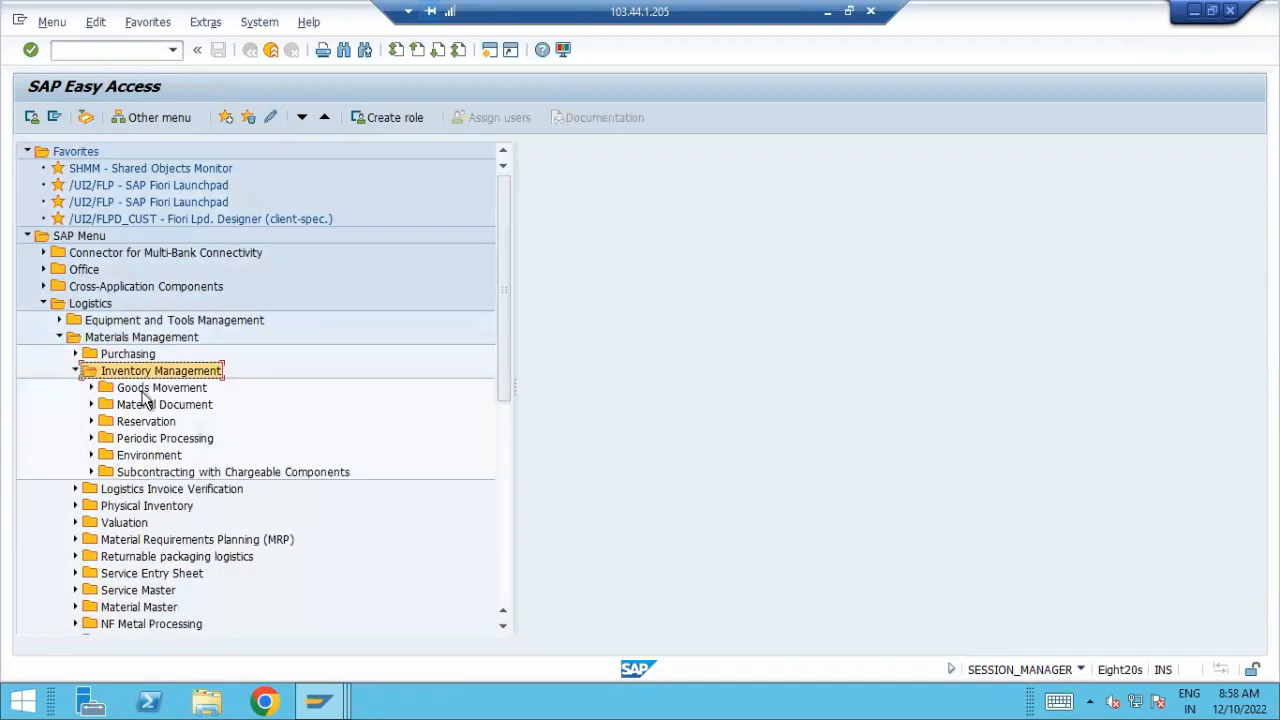
click(90, 388)
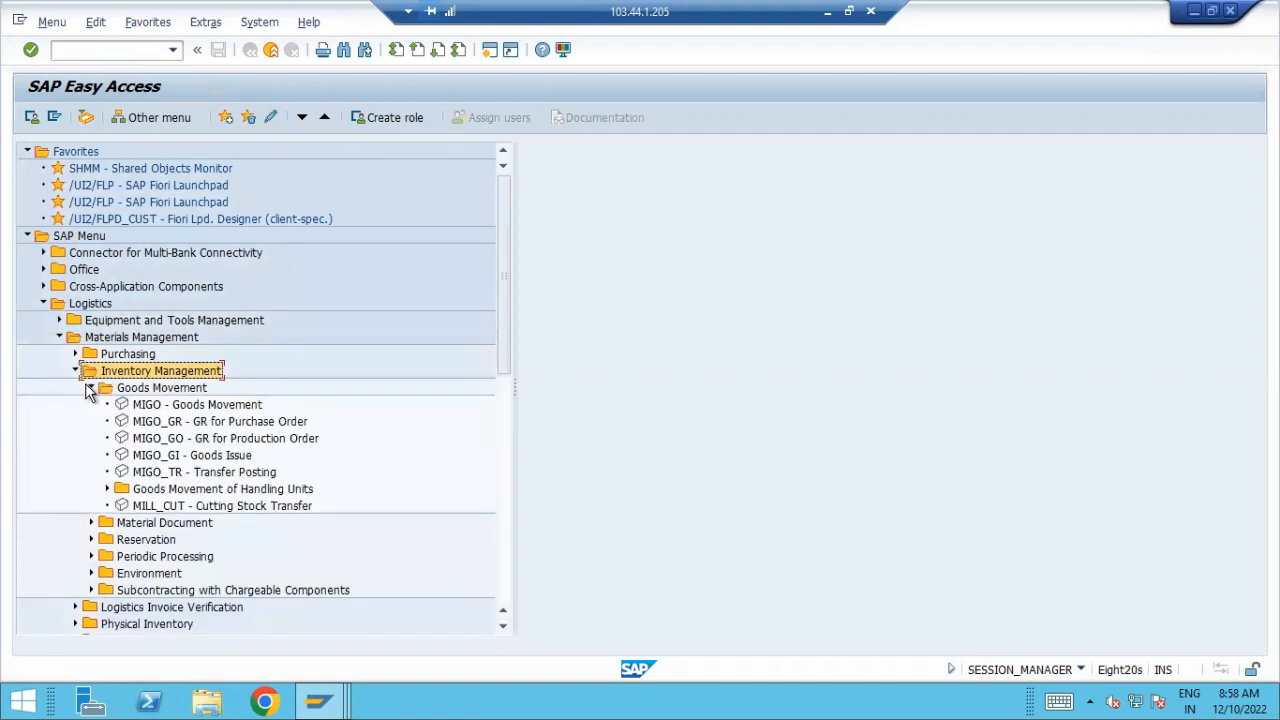
double_click(215, 406)
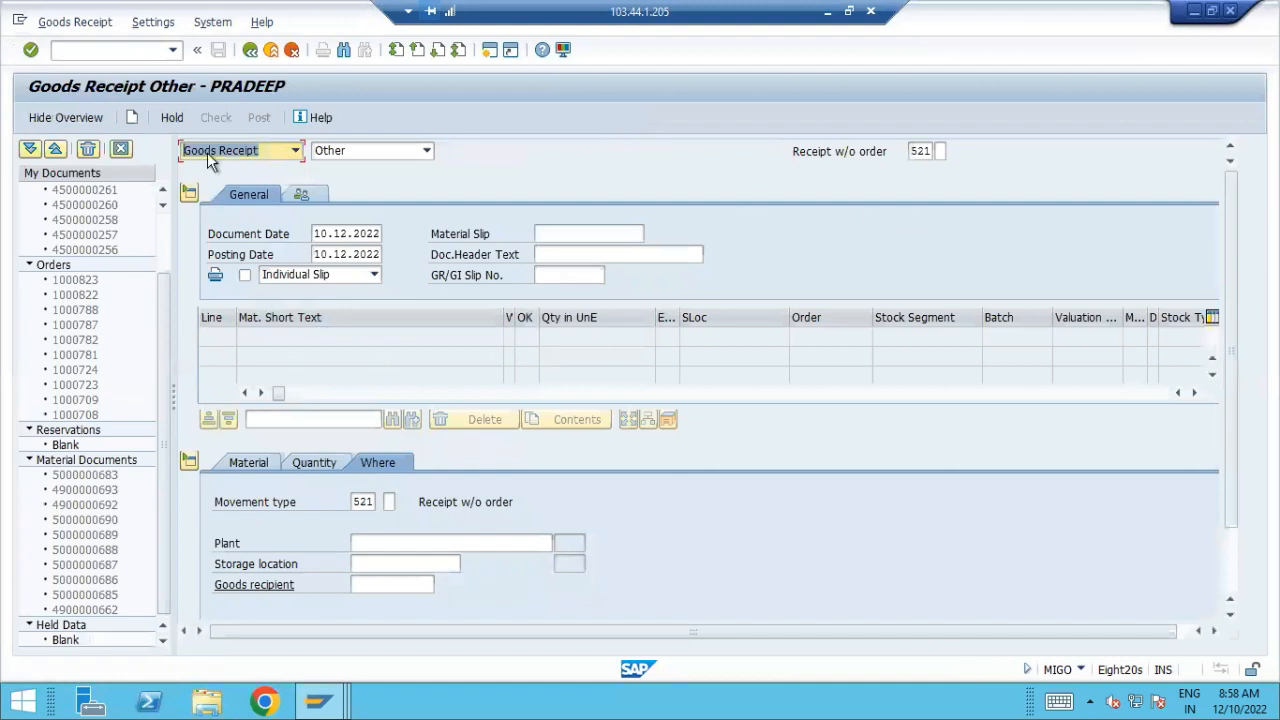
Set the goods receipt reference to Purchase Order and load the order whose number is copied from cell D3 of the Excel workbook
click(359, 147)
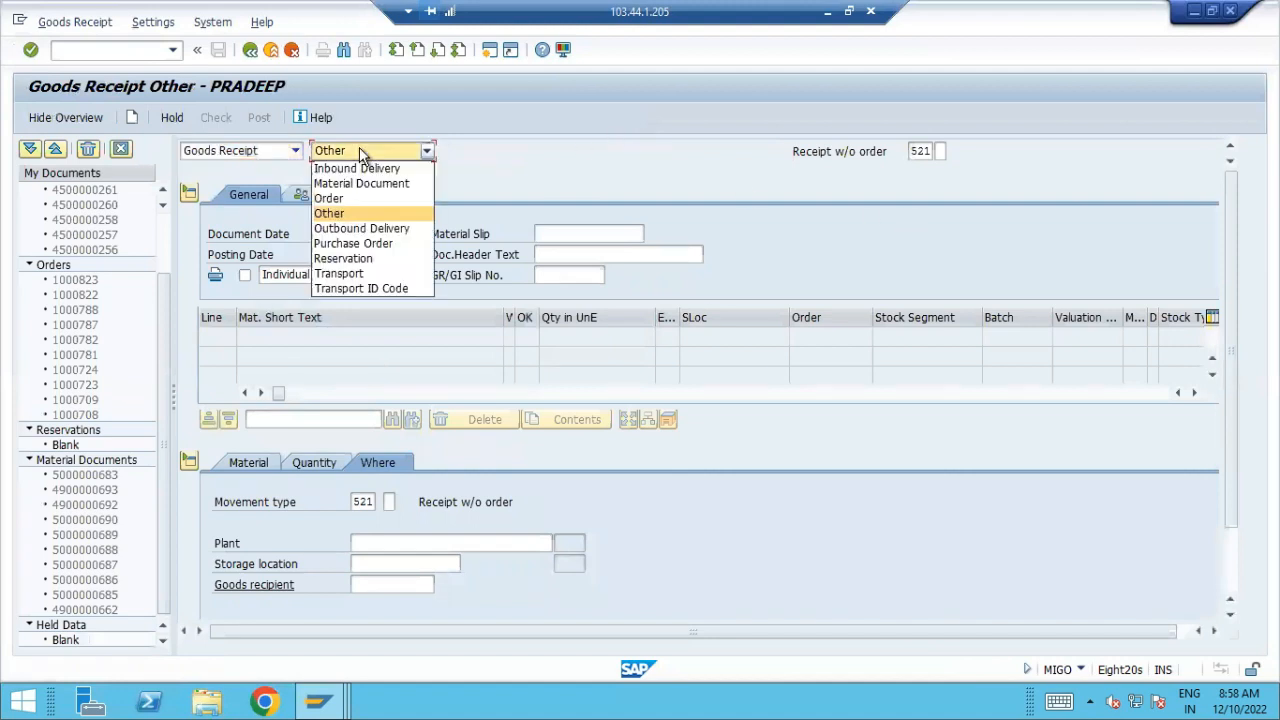
click(352, 241)
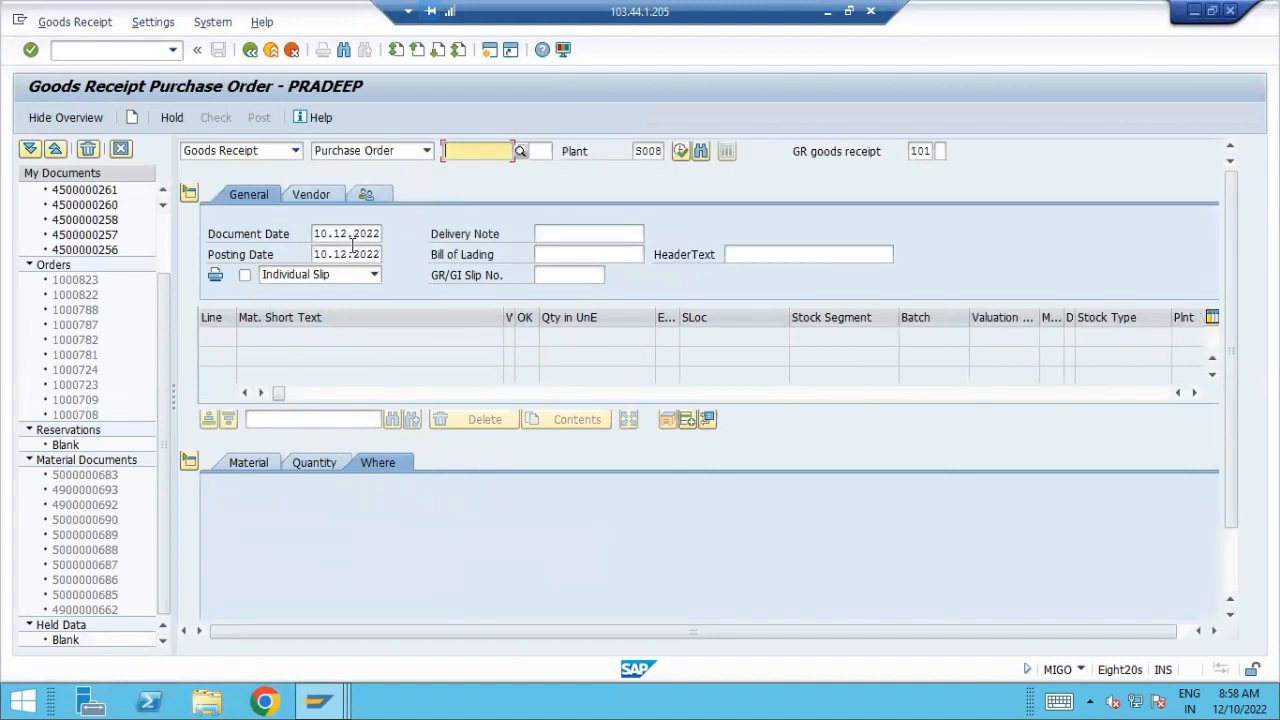
click(826, 12)
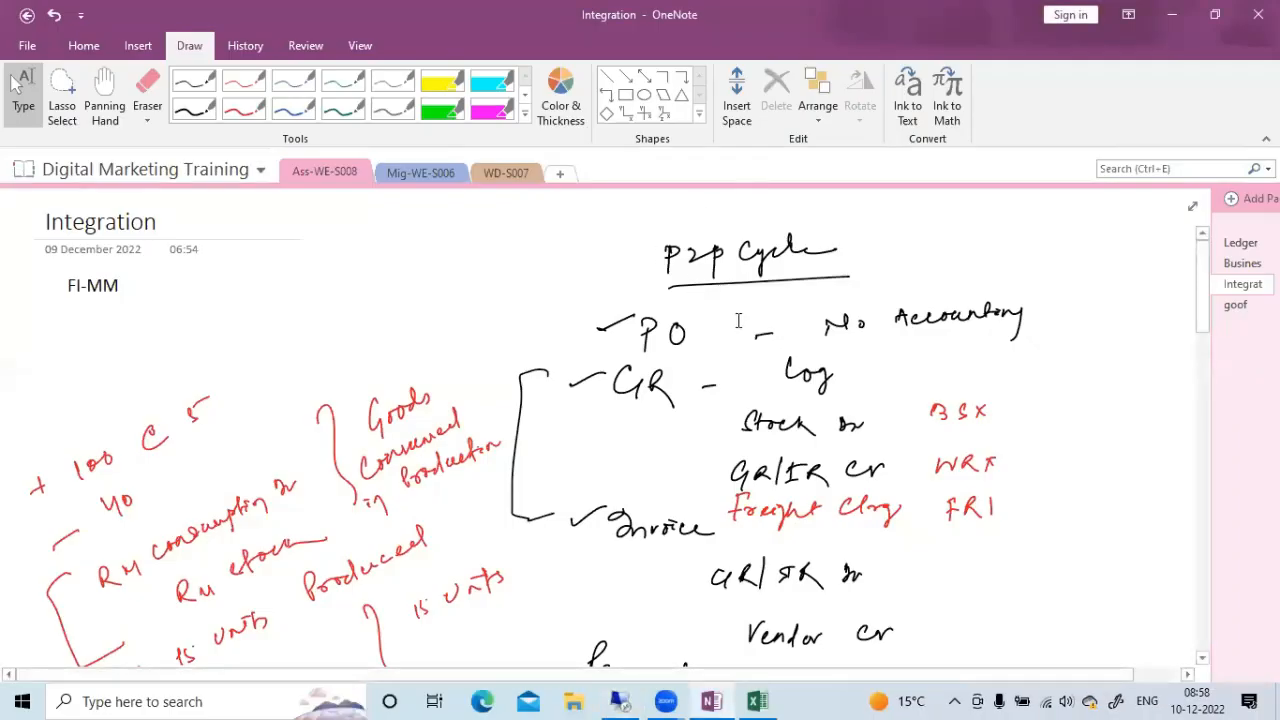
click(757, 701)
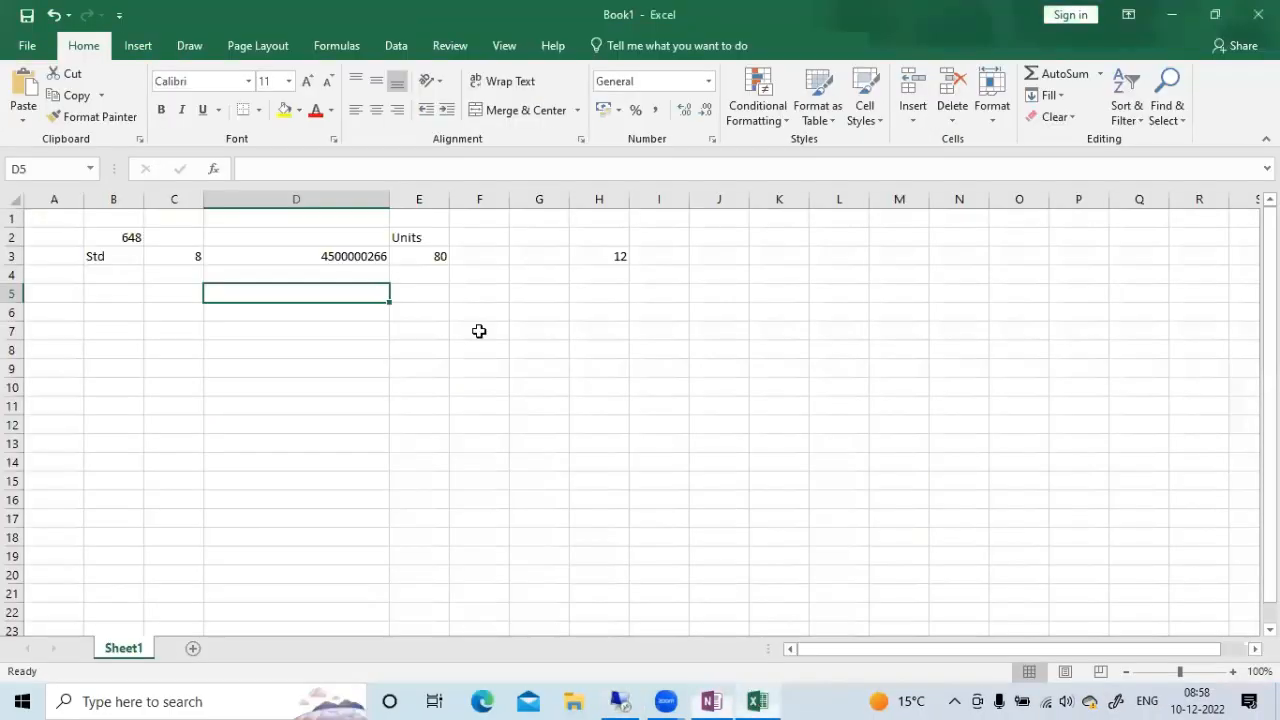
click(366, 258)
drag(334, 168, 244, 168)
key(ctrl+c)
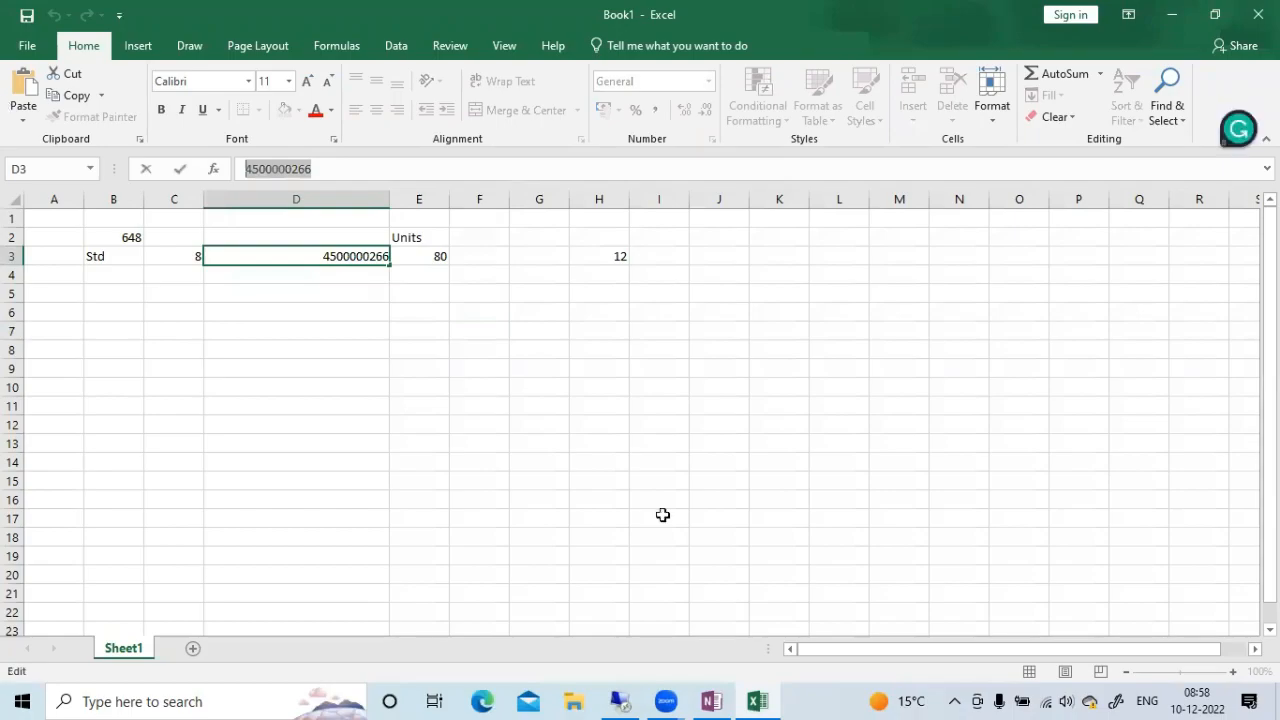
click(634, 697)
key(ctrl+v)
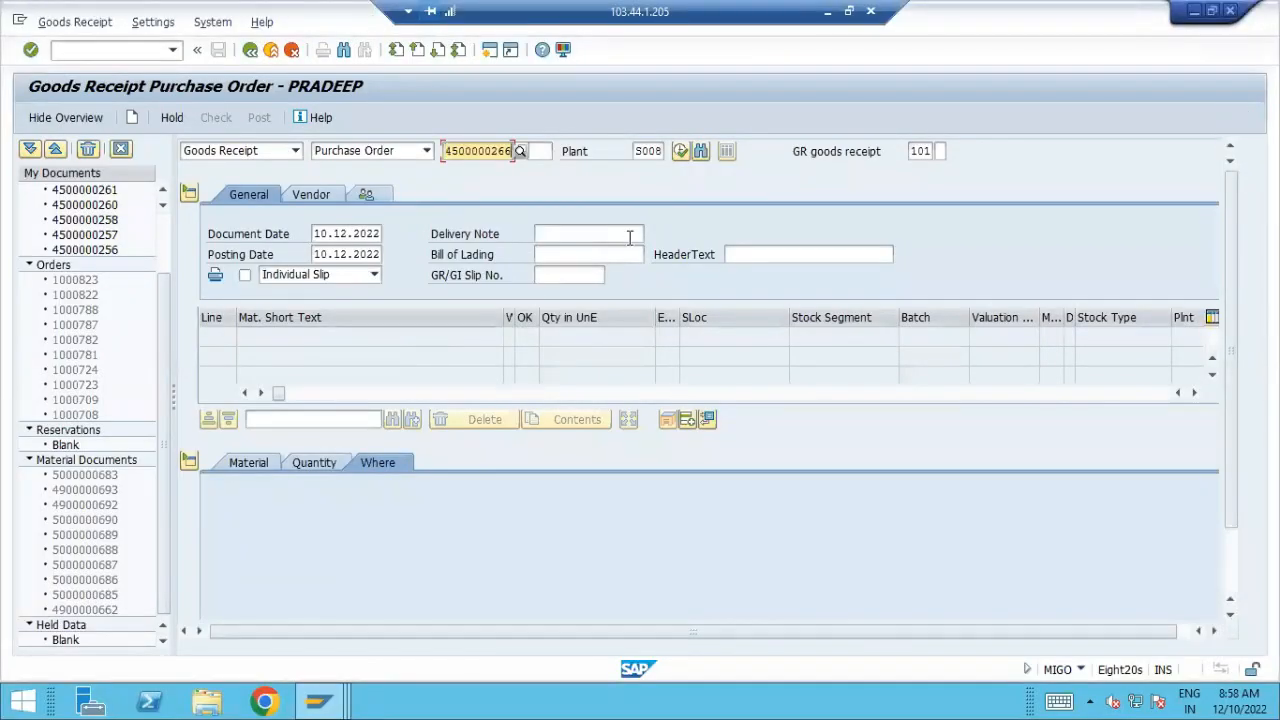
click(681, 151)
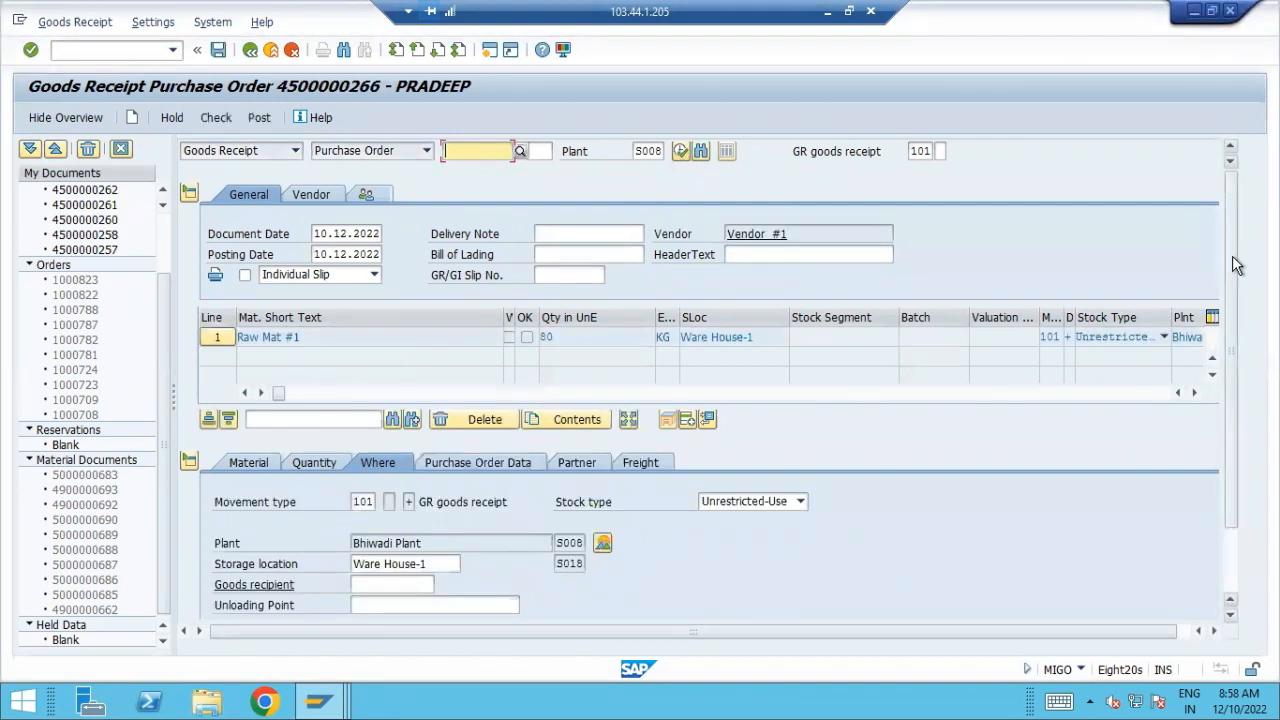
Mark the Raw Mat #1 line of the goods receipt as Item OK
scroll(1234, 451, down, 2)
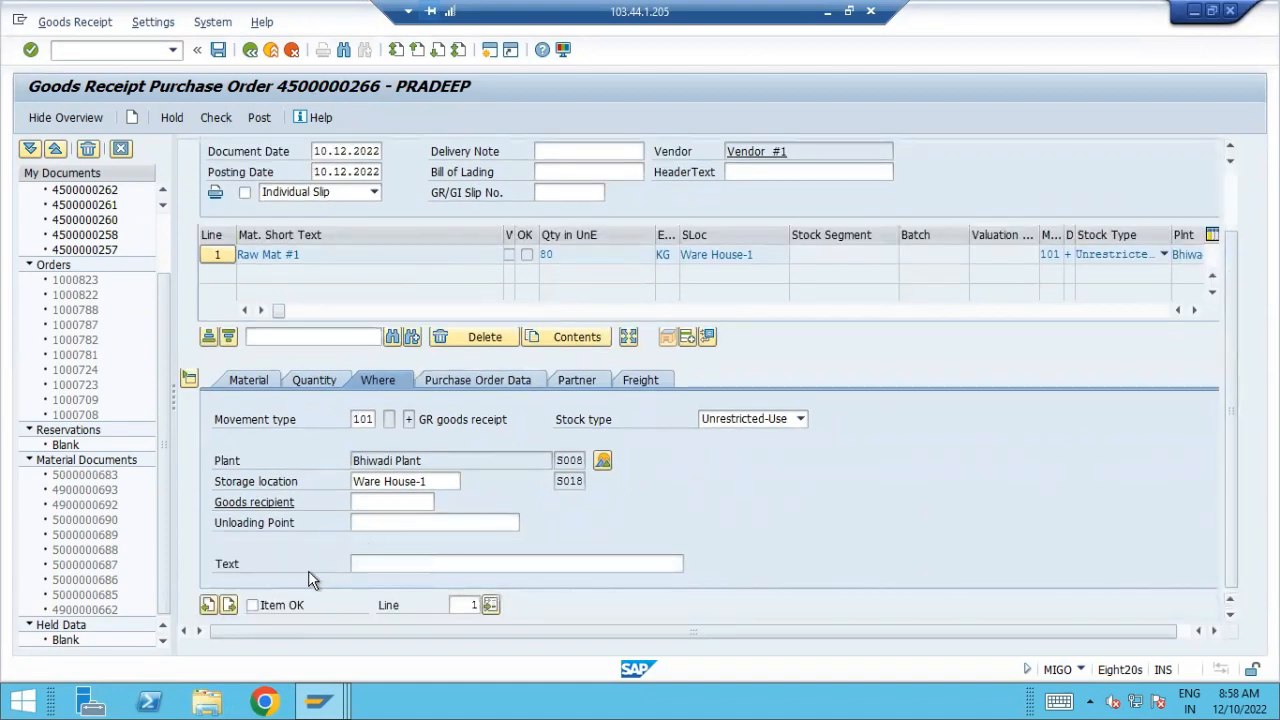
click(253, 605)
scroll(1240, 360, up, 2)
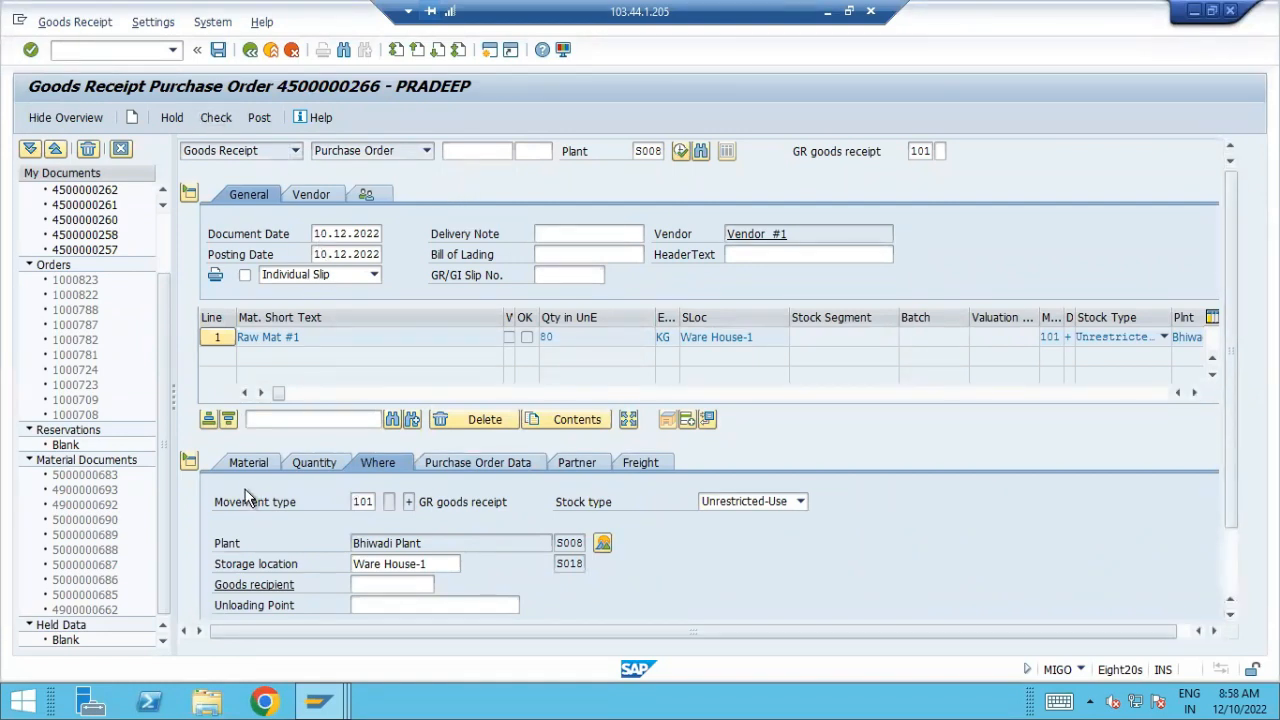
Examine the receipt item's Material, Quantity, Where, Purchase Order Data, Partner and Freight details
click(249, 464)
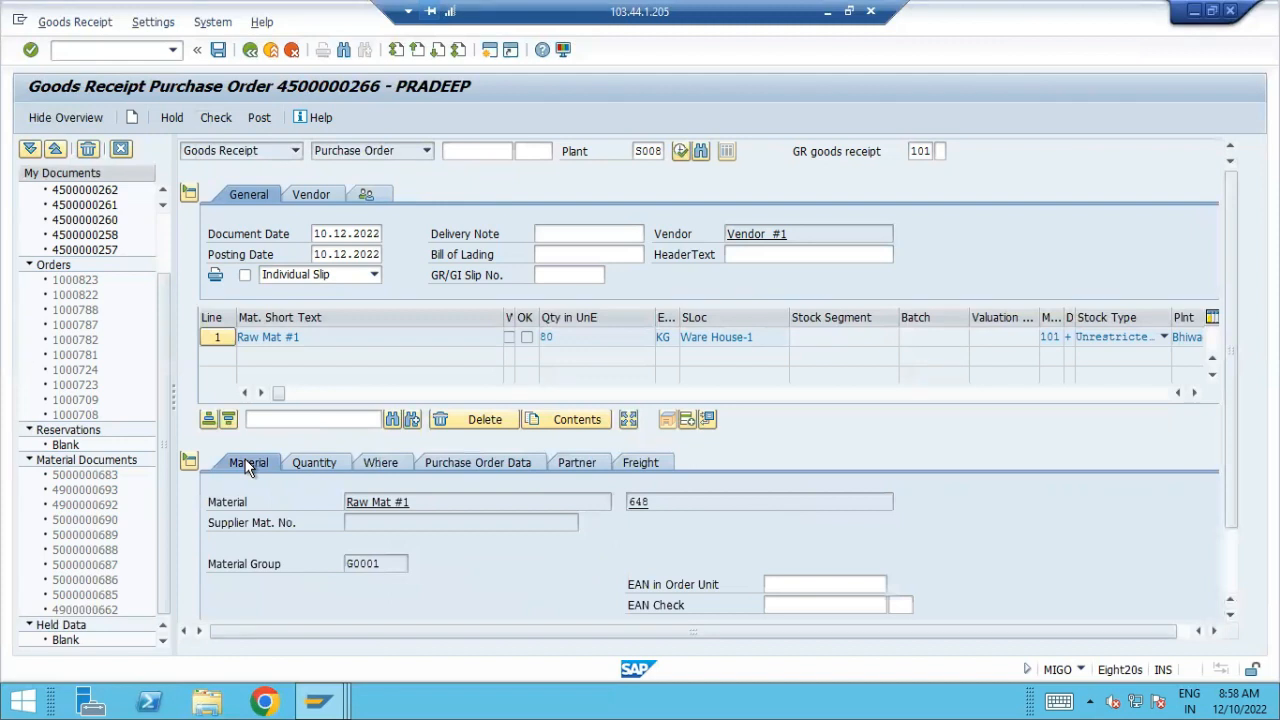
click(323, 462)
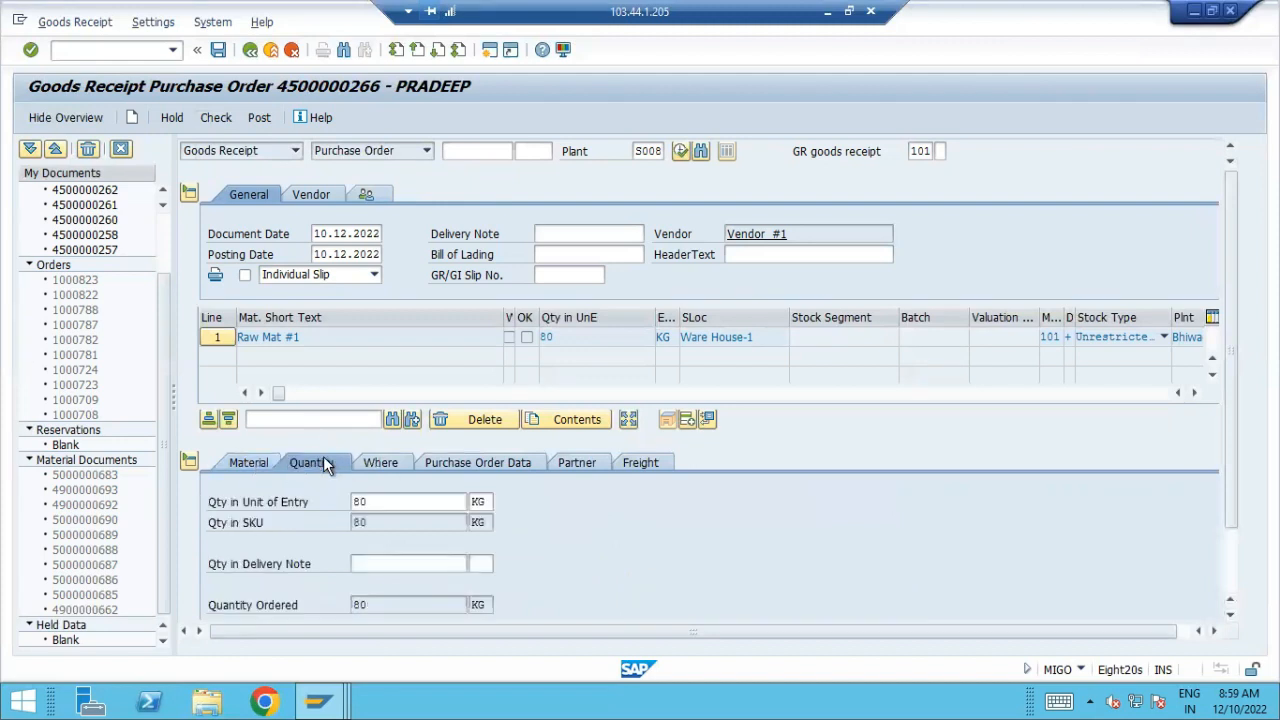
click(389, 462)
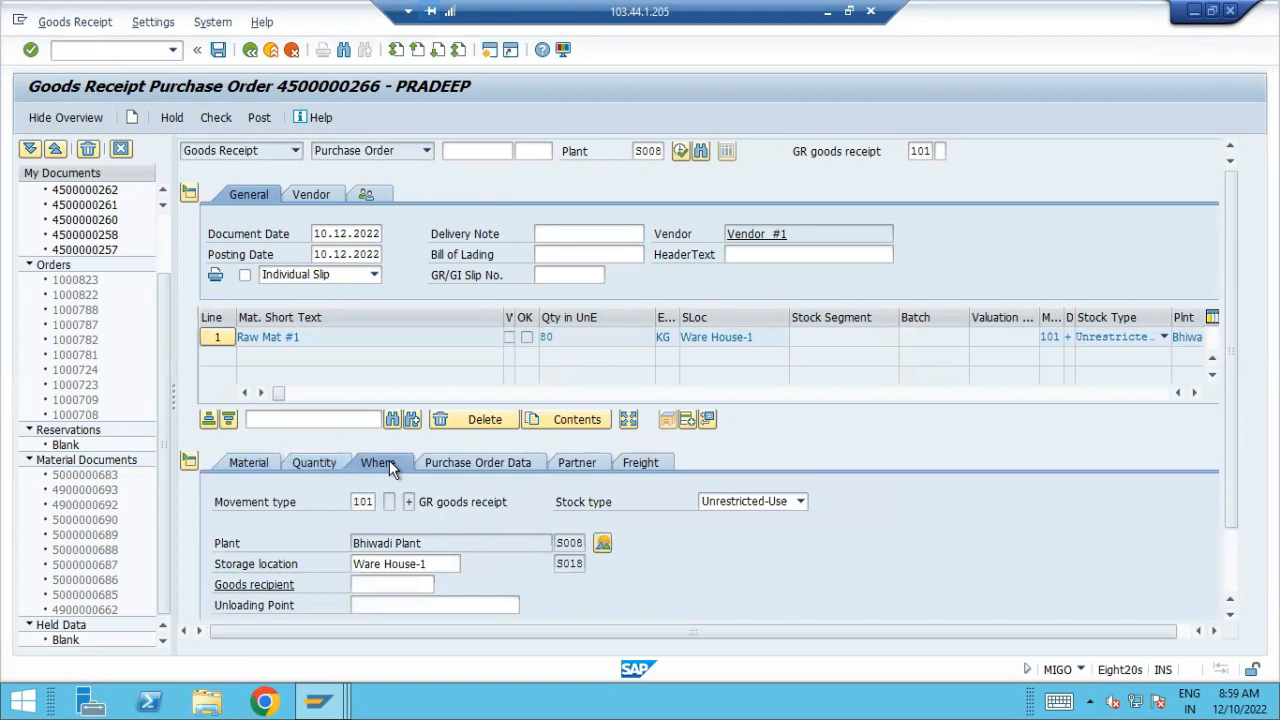
click(449, 467)
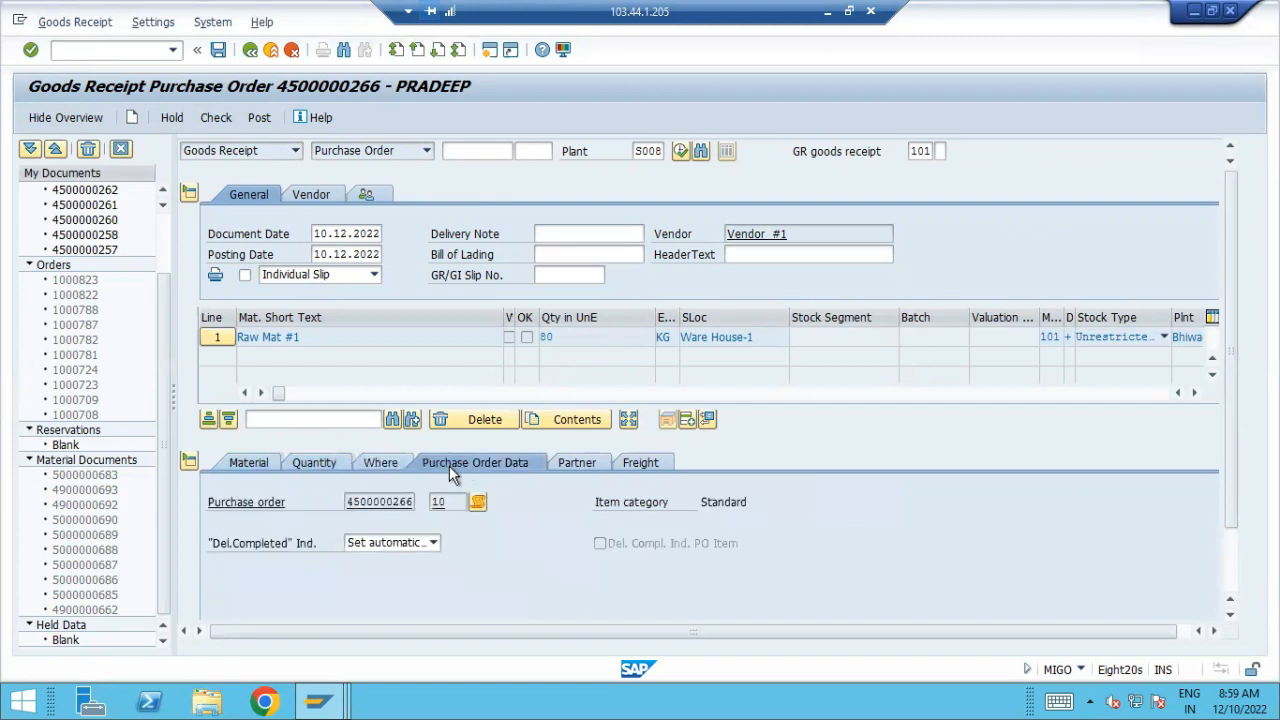
click(577, 465)
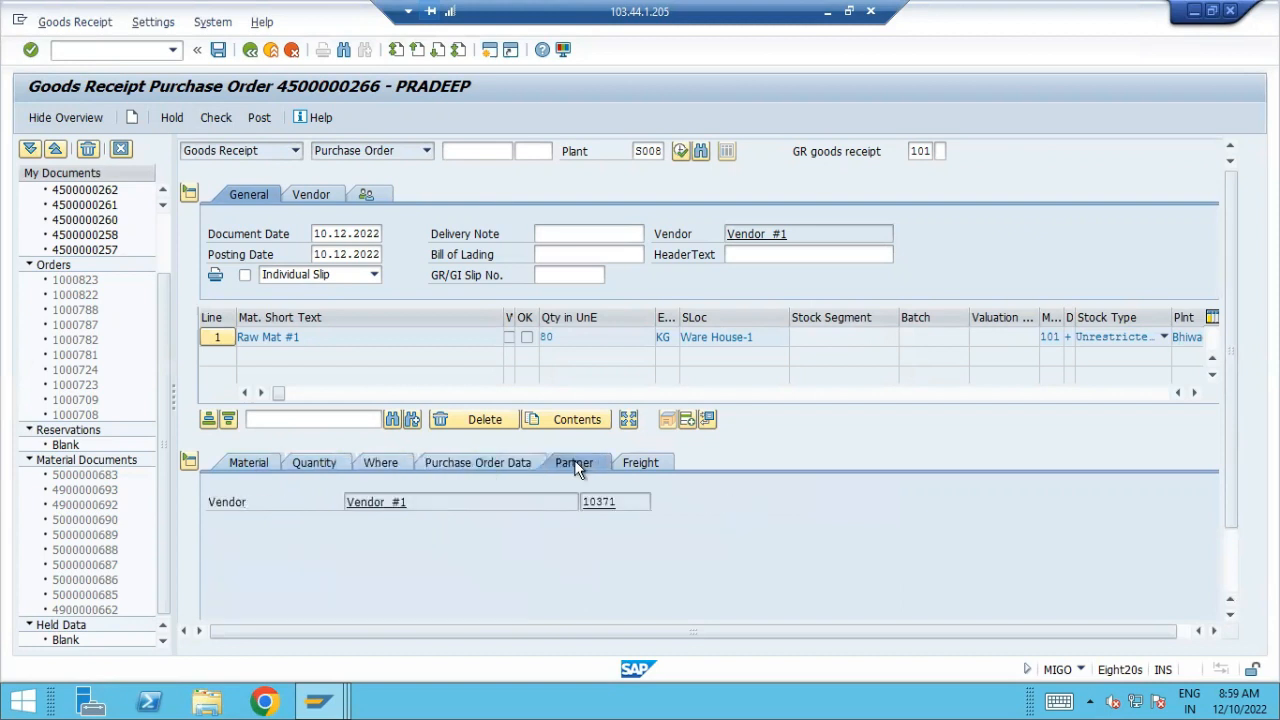
click(630, 462)
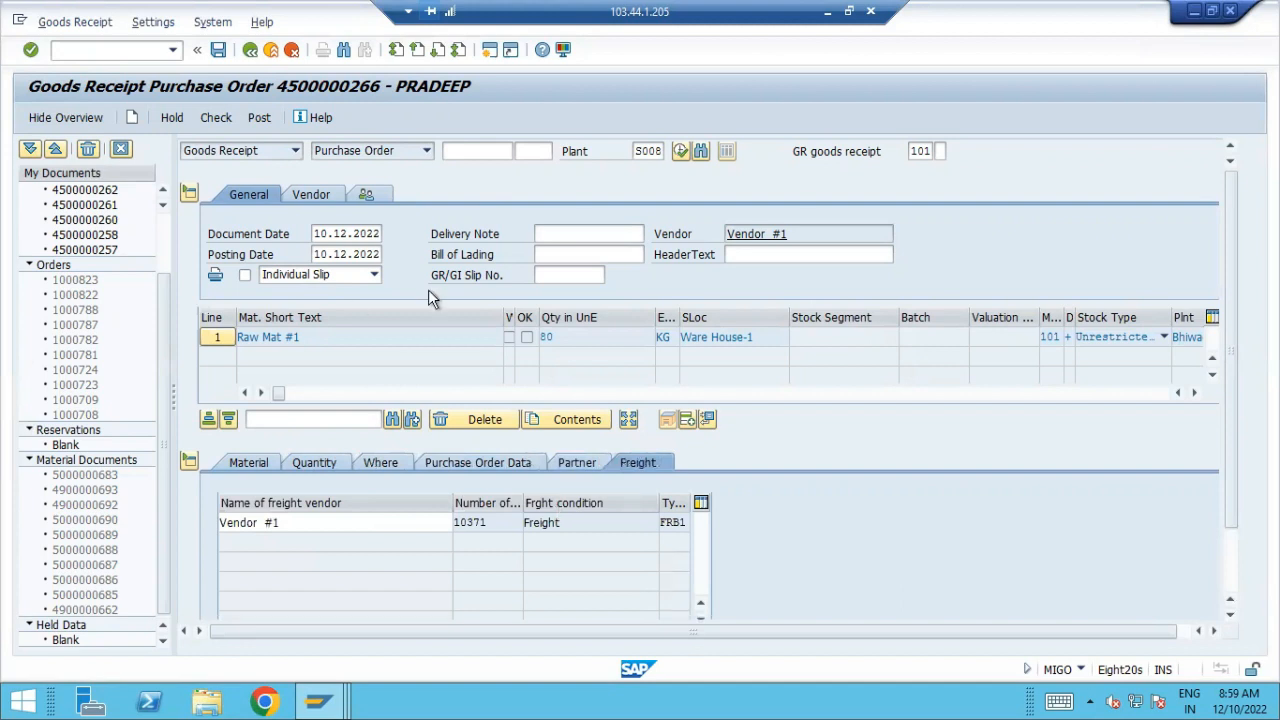
Check the goods receipt, close the display log and post the document
click(232, 120)
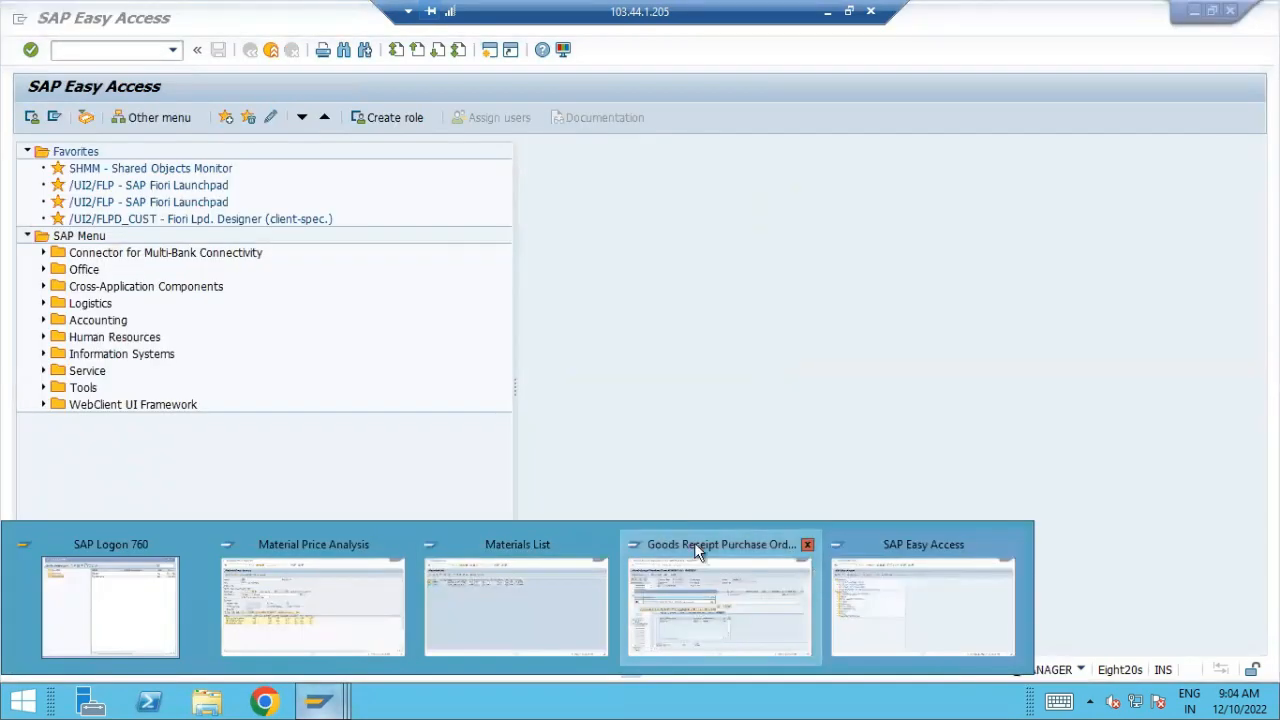
click(694, 542)
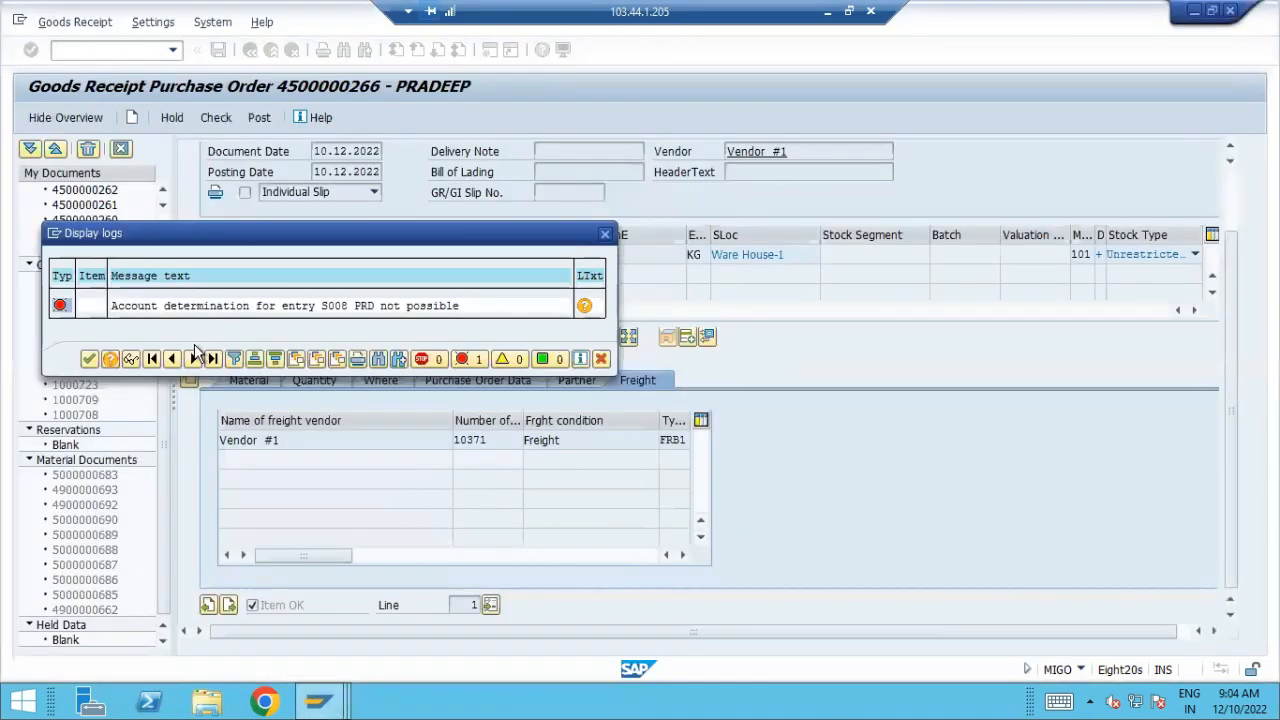
click(606, 235)
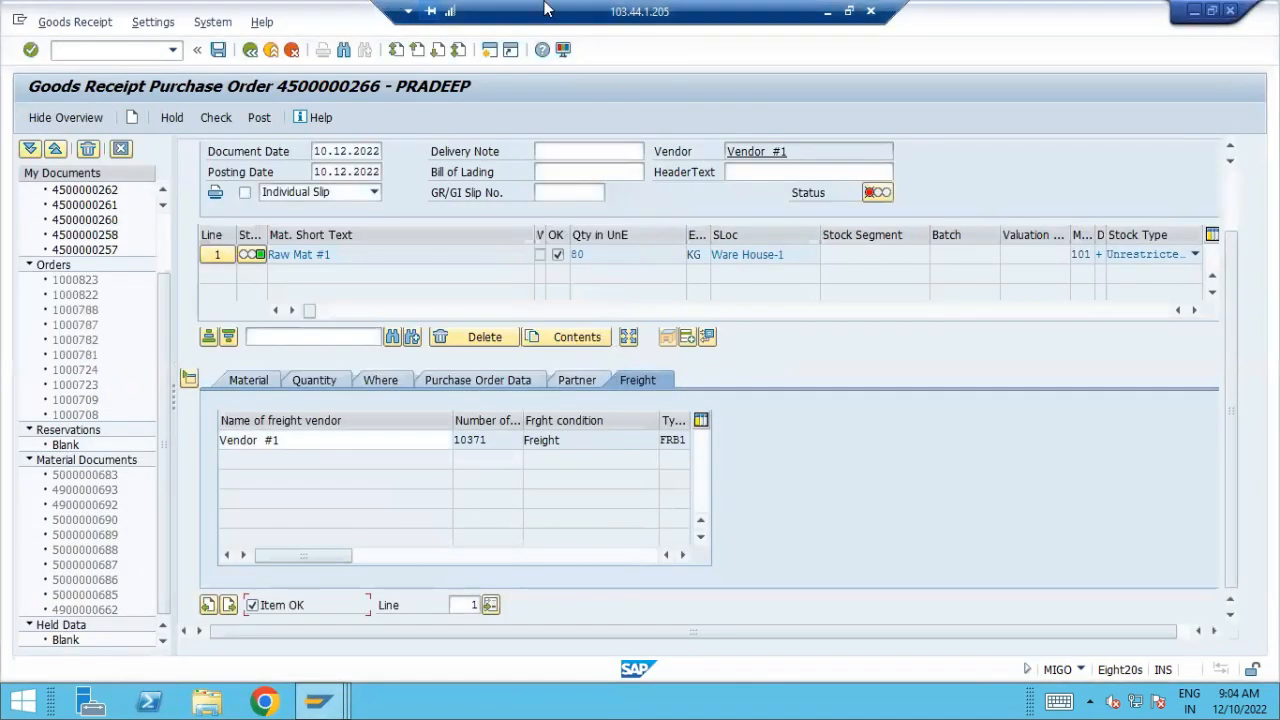
click(259, 117)
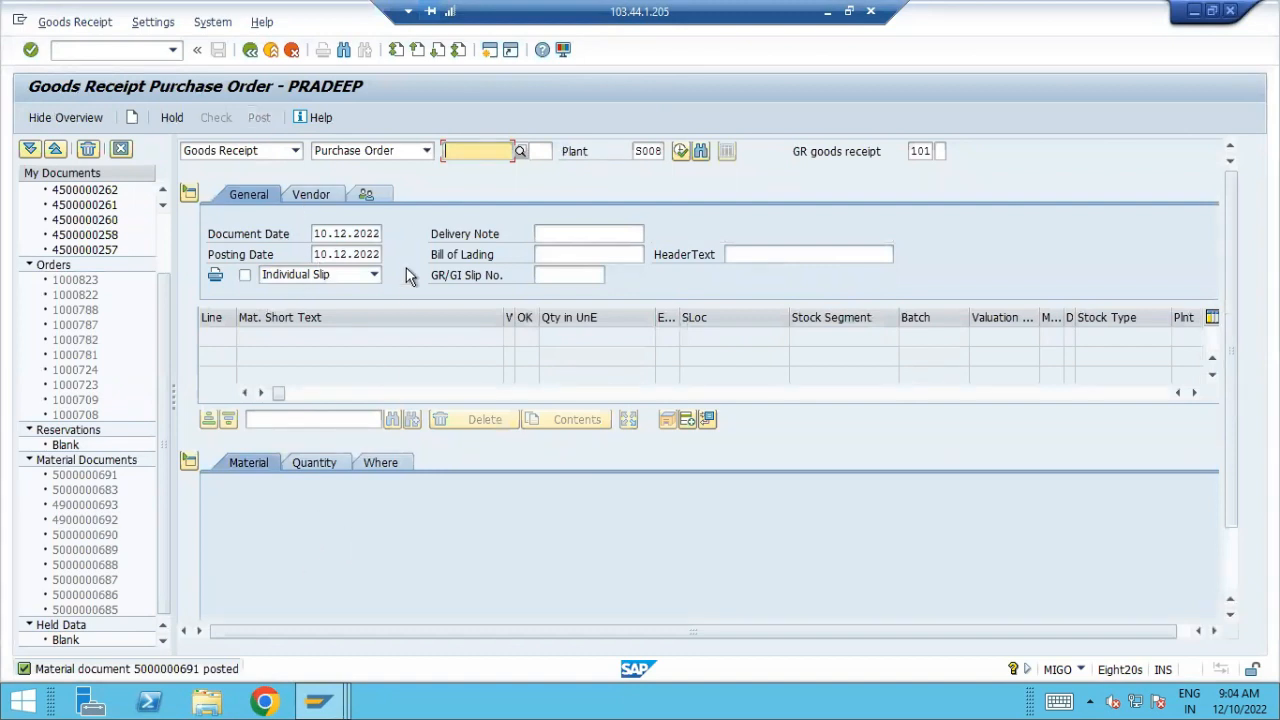
Switch to the SAP Easy Access session and start transaction FBL3N for G/L account line items
click(318, 700)
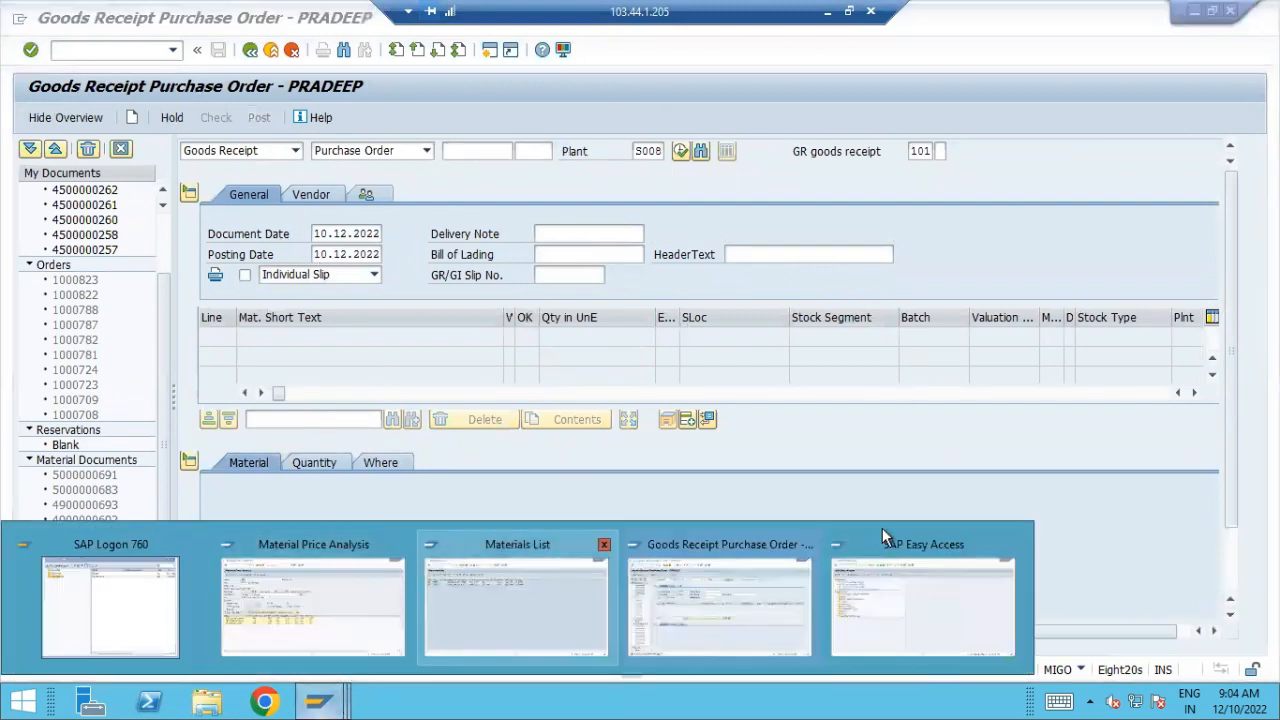
click(889, 570)
text(fb)
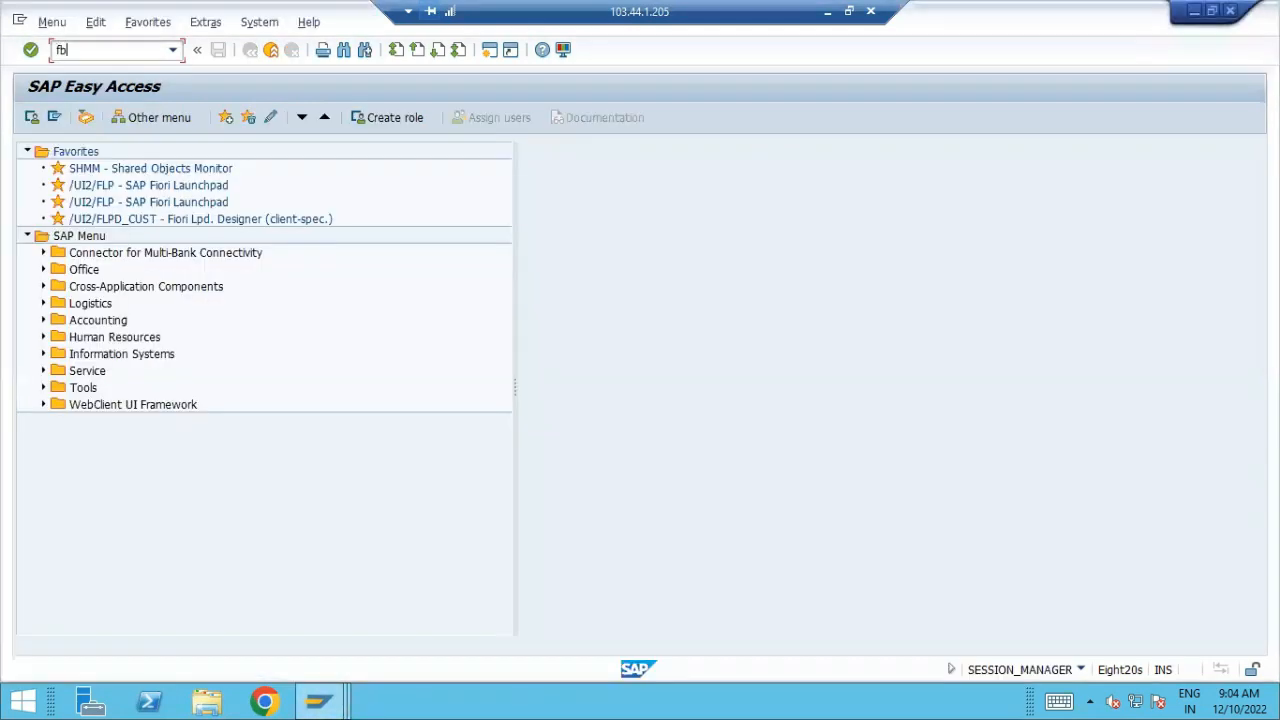
text(l3m)
key(BackSpace)
key(BackSpace)
text(n)
key(Return)
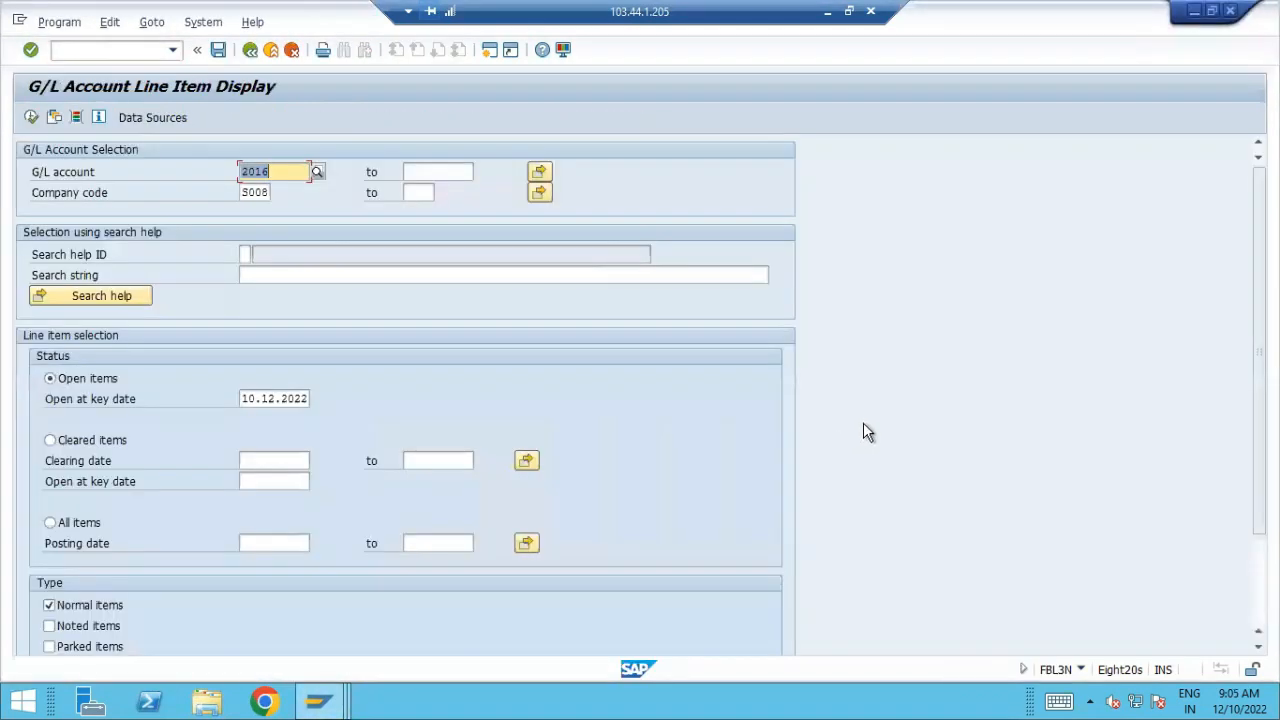
Display all line items of company code S008 posted from 10.12.2022 to 10.12.2022, with the G/L account selection cleared
click(79, 526)
click(290, 543)
click(317, 543)
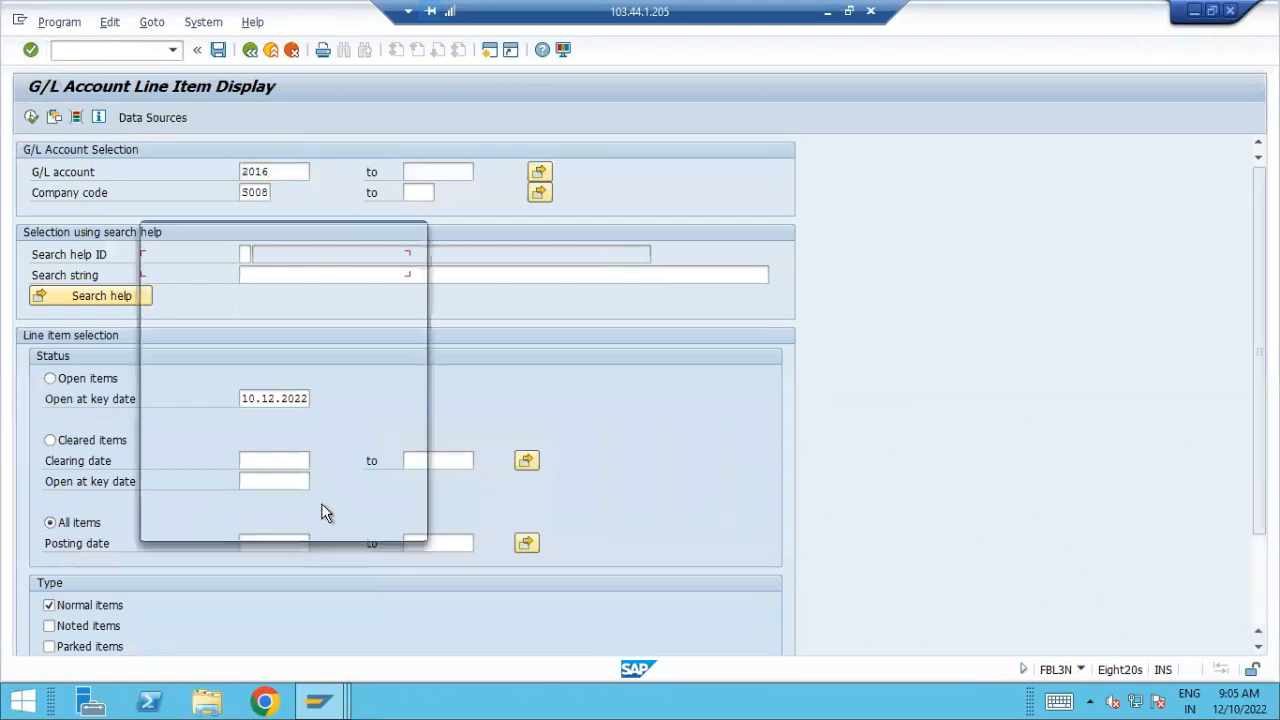
double_click(352, 400)
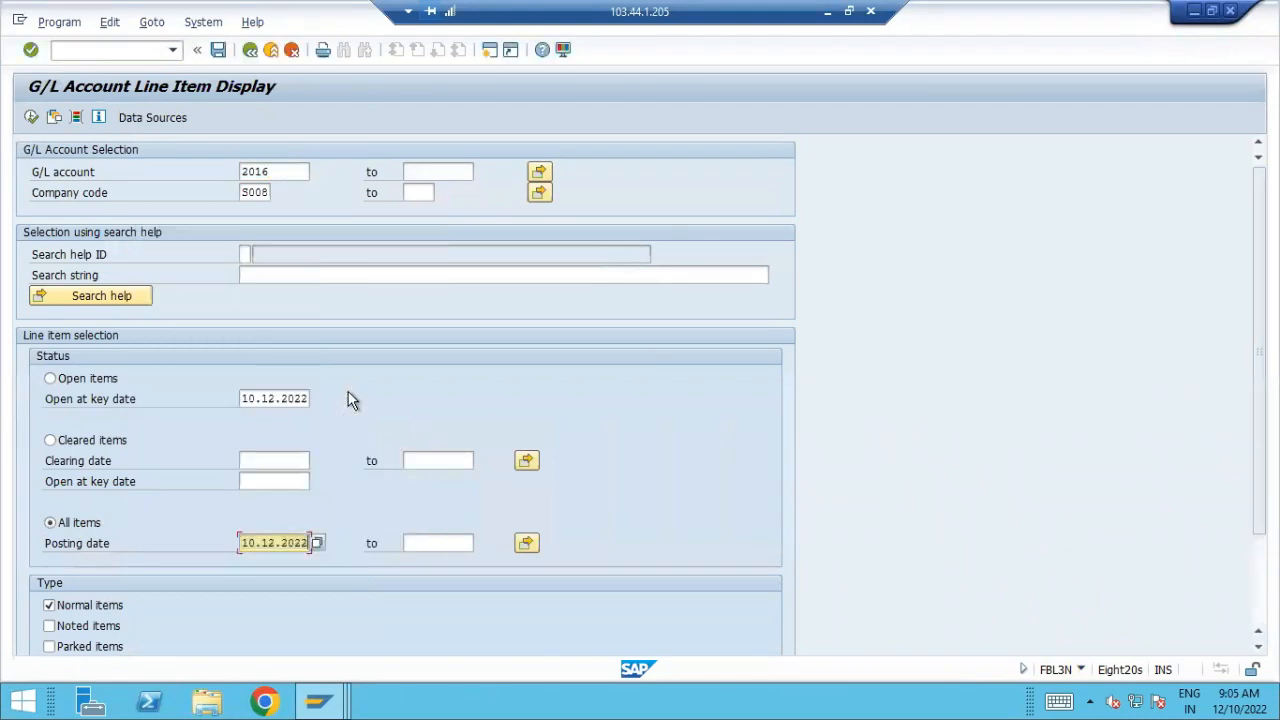
drag(274, 172, 14, 200)
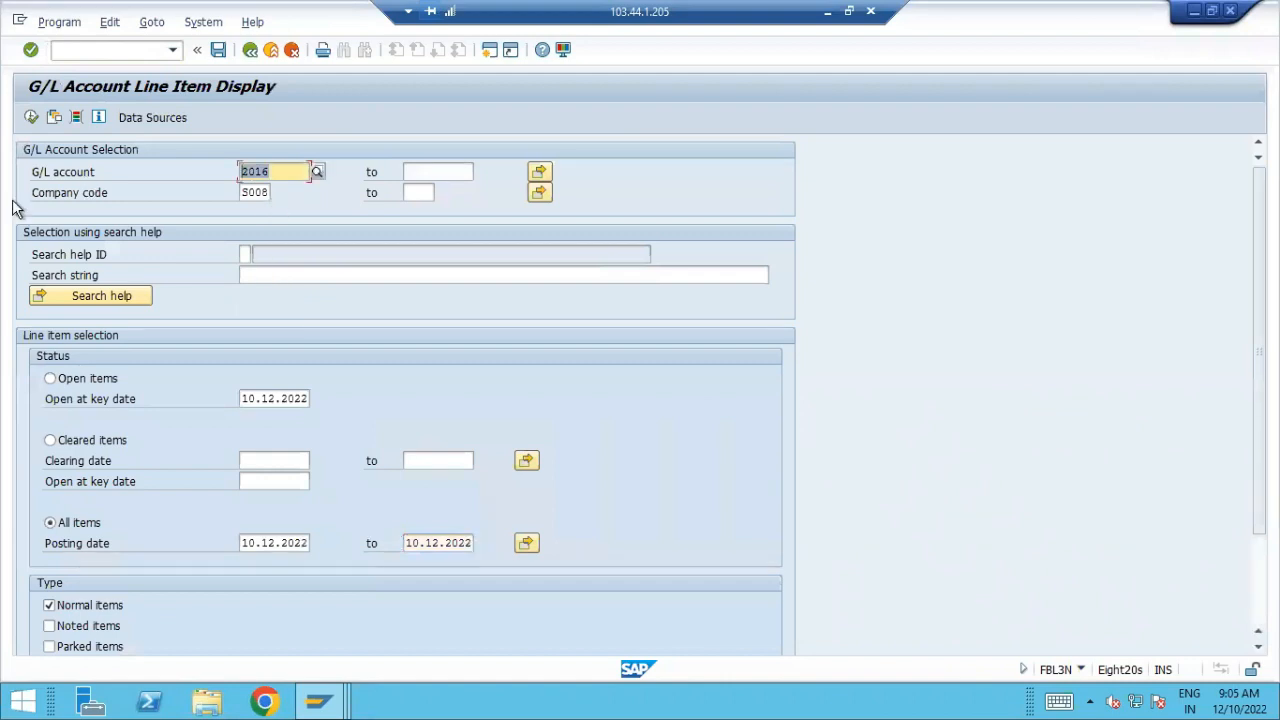
key(BackSpace)
click(29, 117)
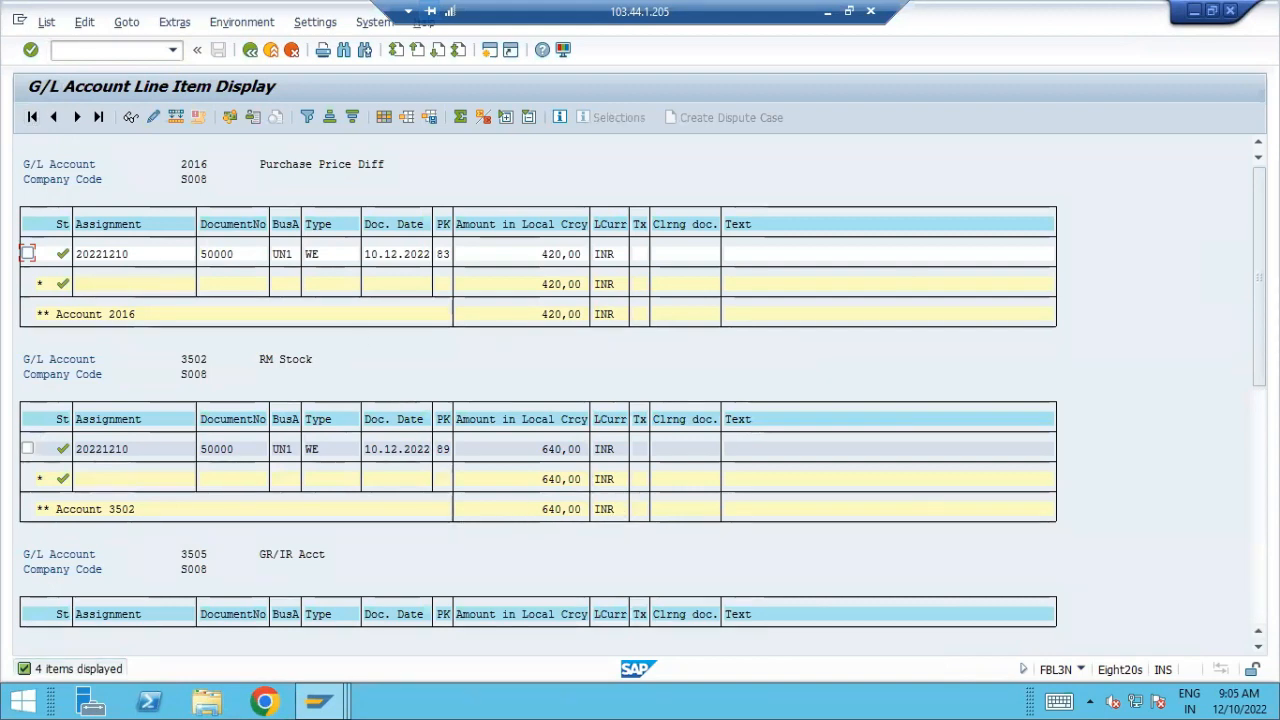
Review the line items of the RM Stock, GR/IR and Freight Clrg accounts, and return to the Excel workbook
scroll(1243, 400, down, 3)
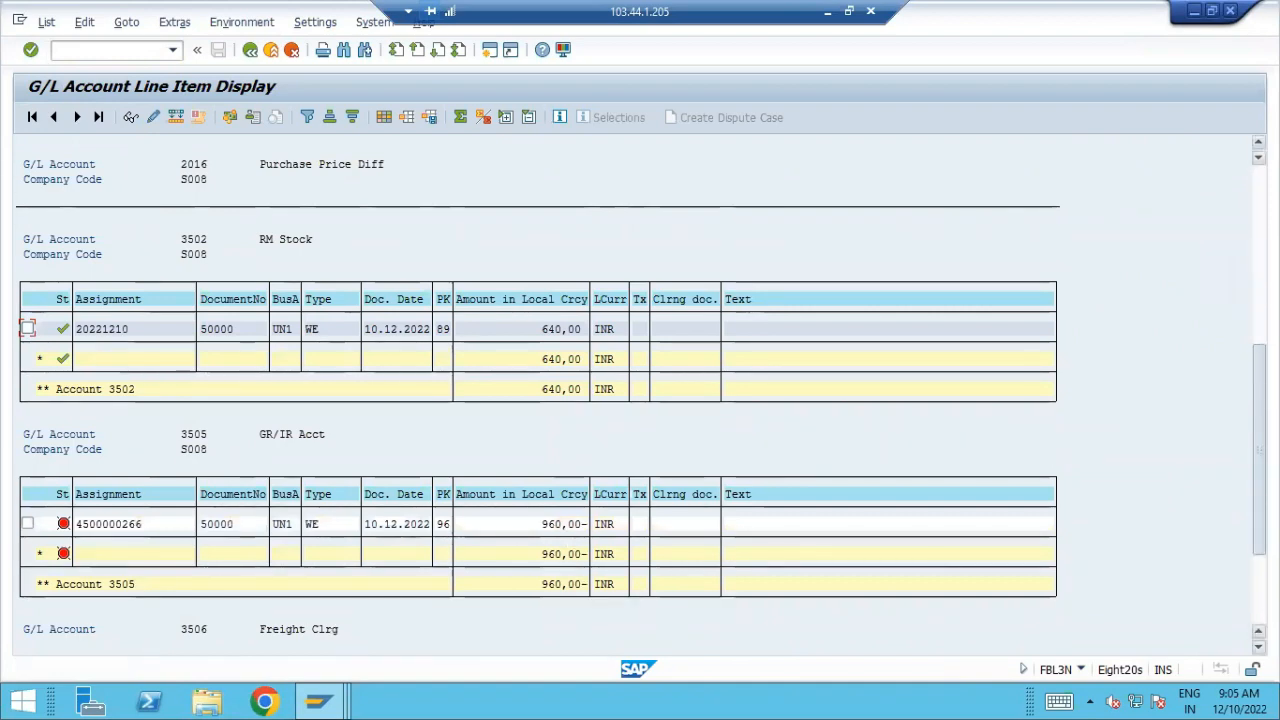
scroll(774, 509, down, 3)
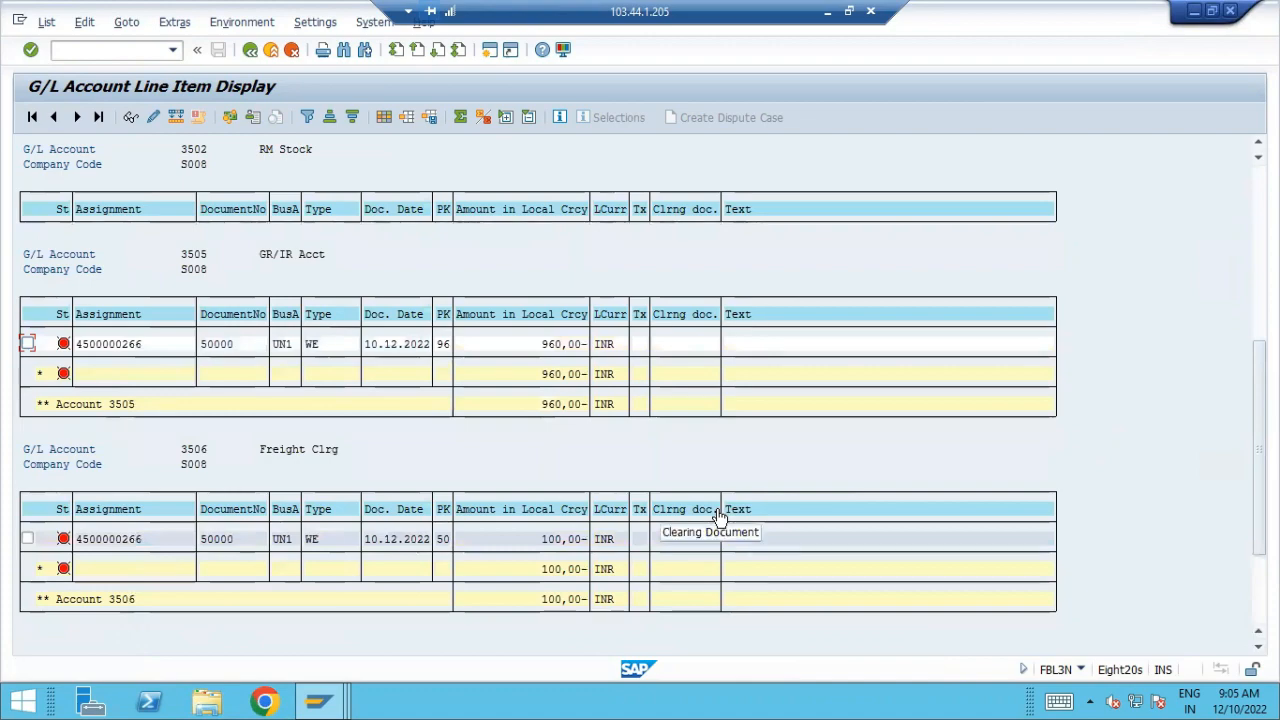
click(827, 12)
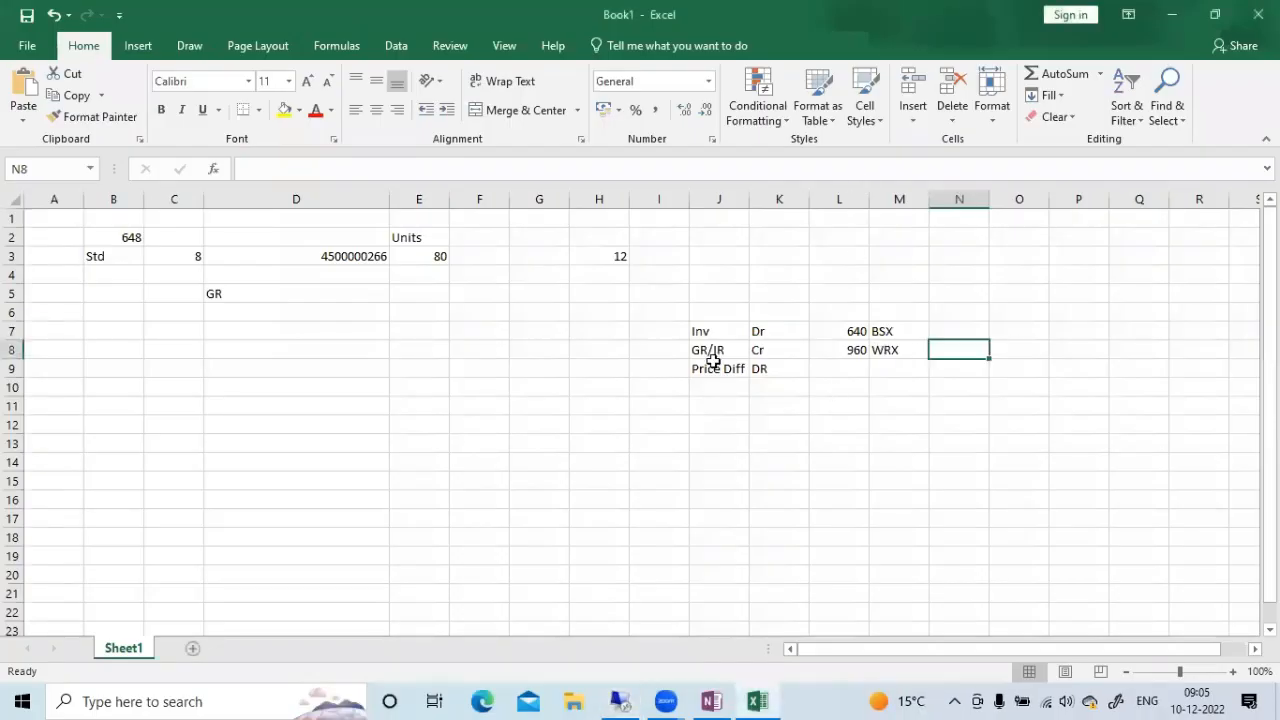
drag(709, 370, 782, 370)
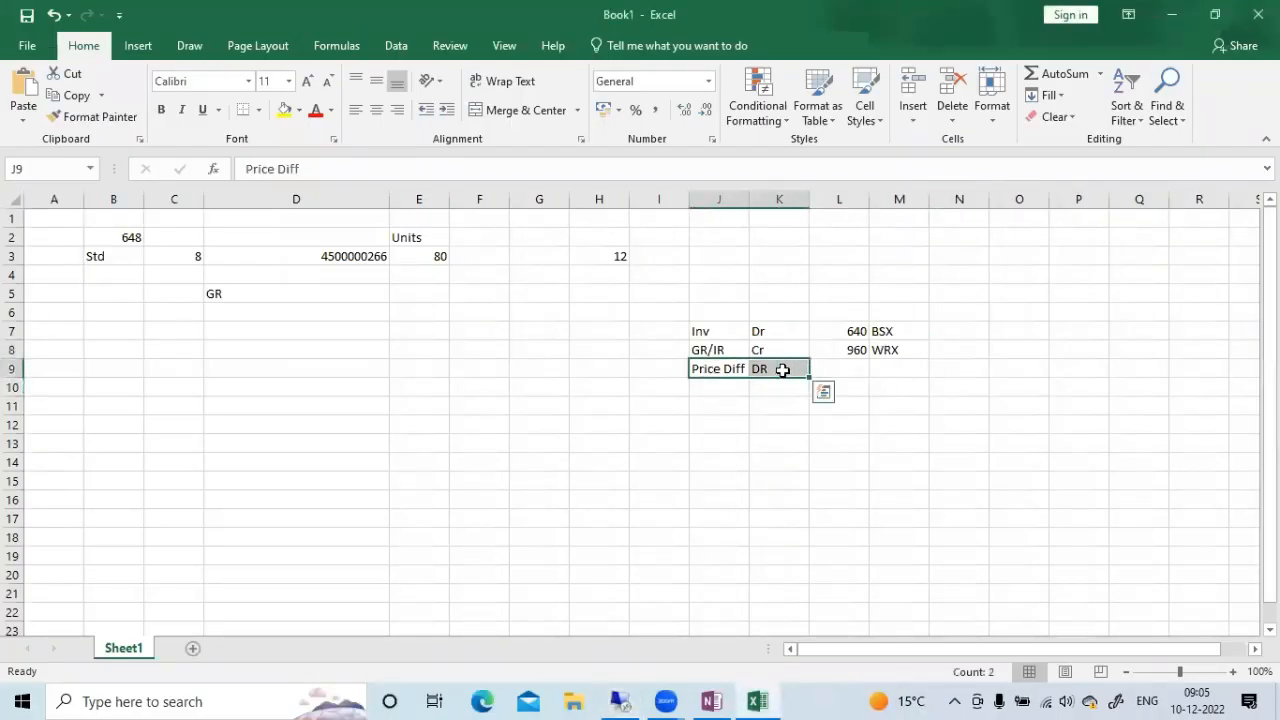
key(ctrl+q)
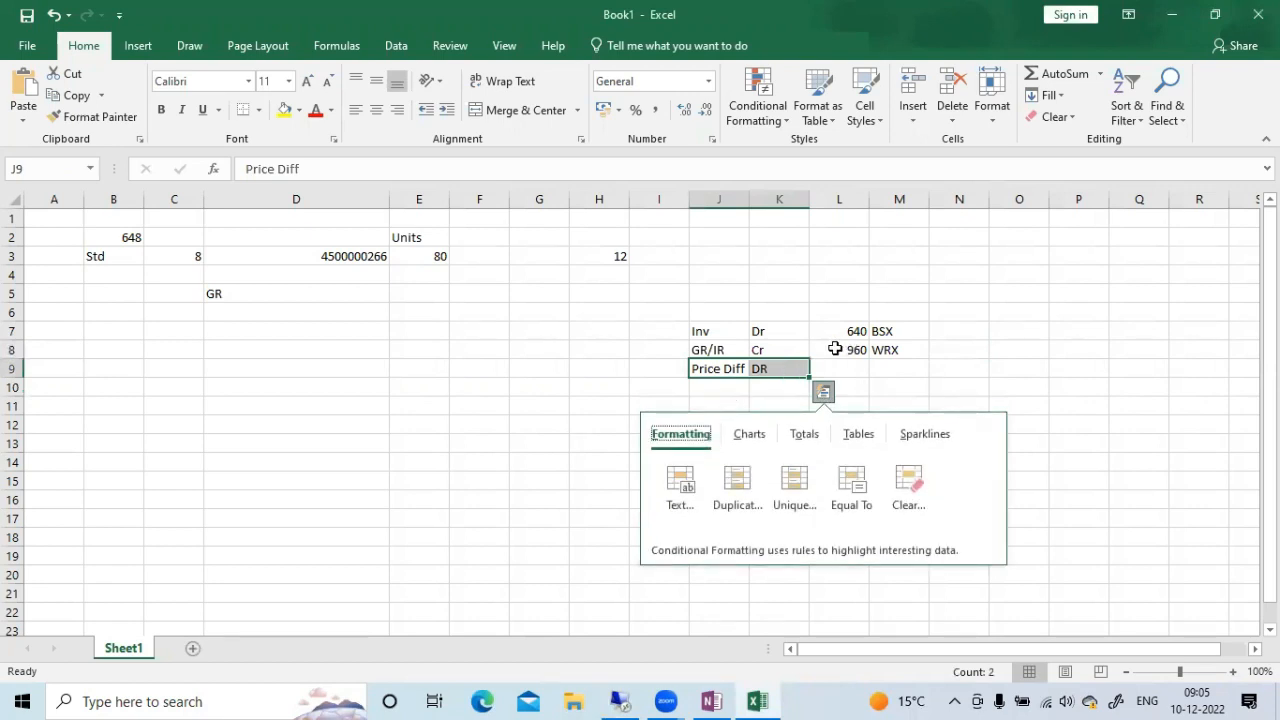
click(727, 389)
text(10.12.2022)
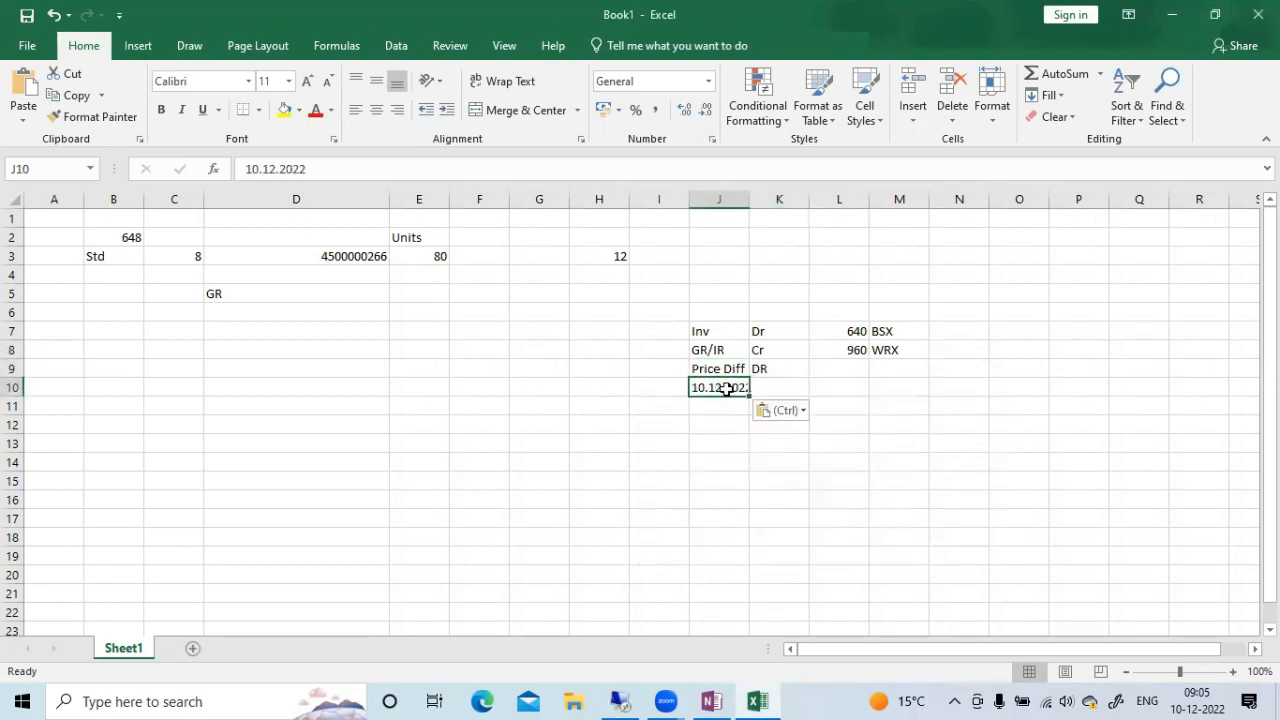
Move the Price Diff label and its DR entry from row 9 down to row 10
key(Up)
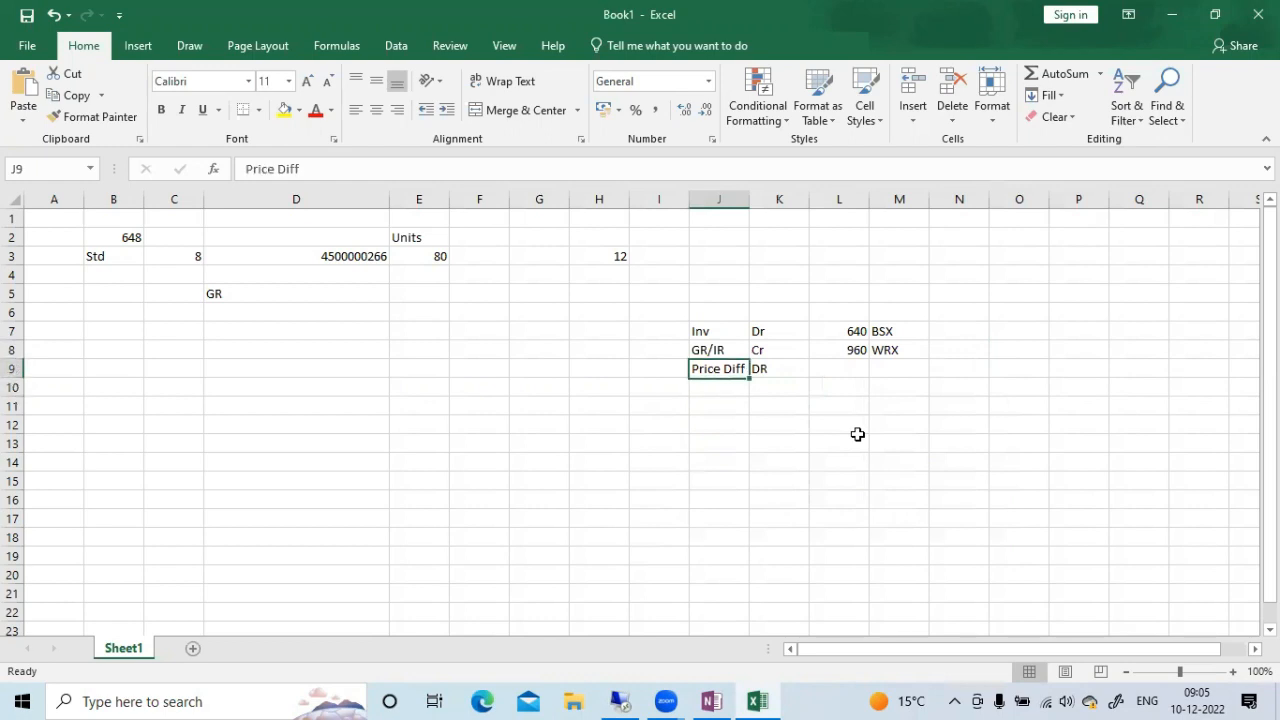
key(ctrl+c)
key(Down)
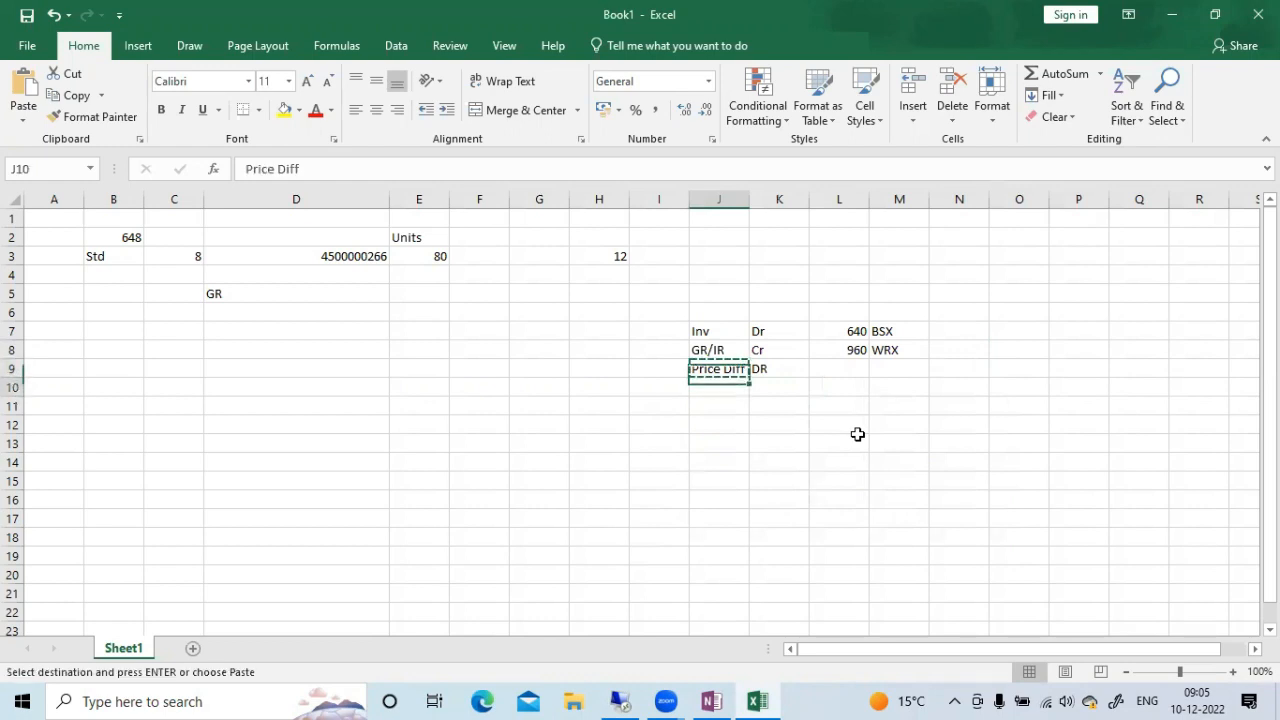
key(Return)
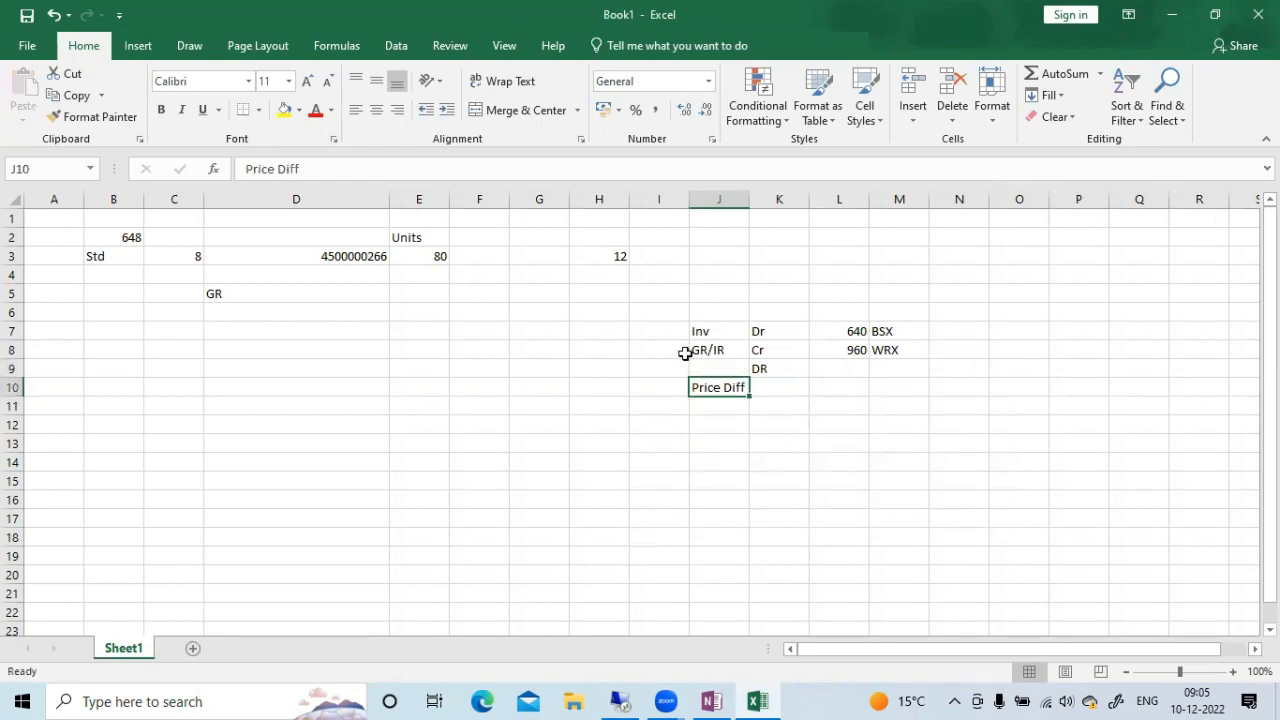
click(793, 372)
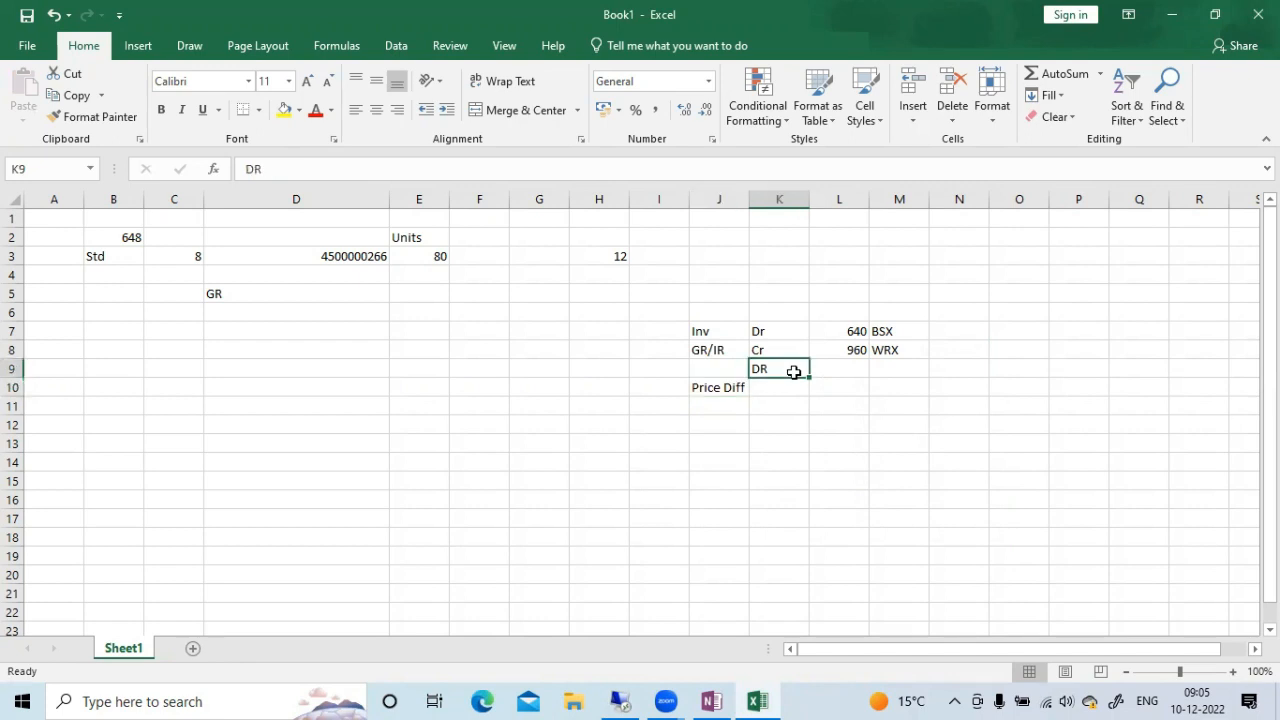
key(ctrl+x)
key(Down)
key(Return)
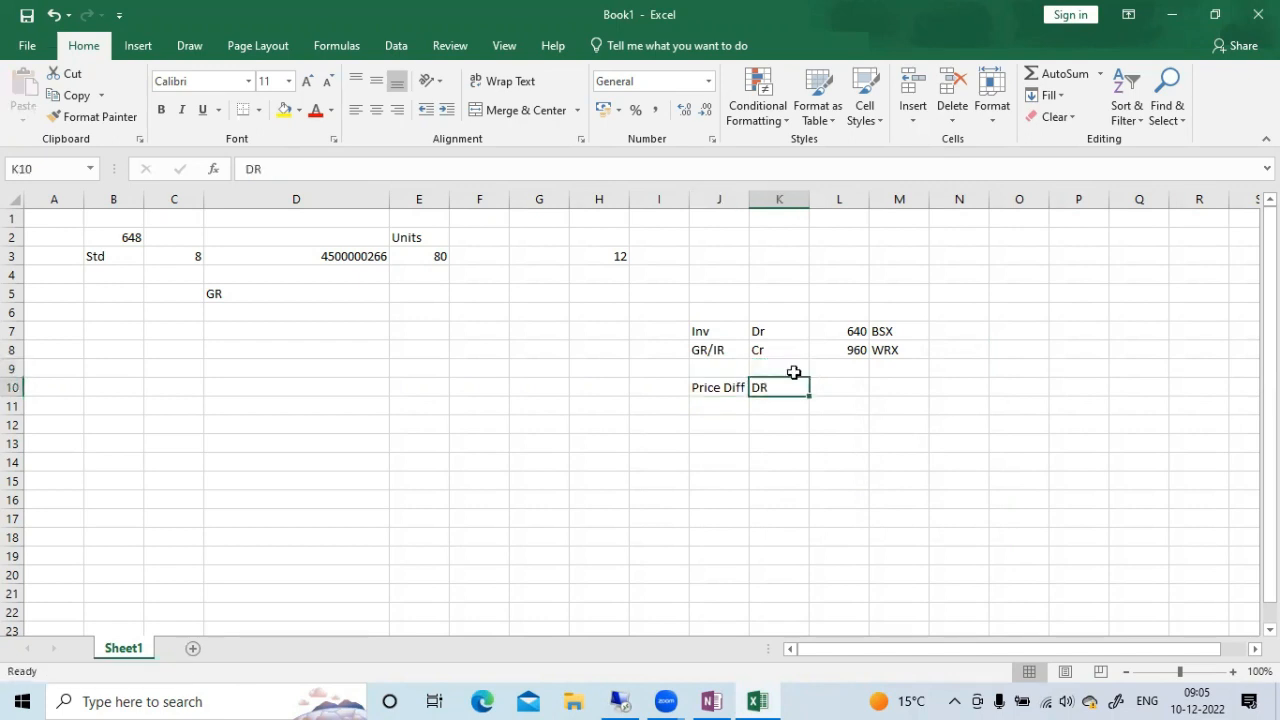
Fill row 9 from column J with Freight Clrg, Cr, 100 and FR1, and widen column J to fit the label
click(738, 366)
text(Frei)
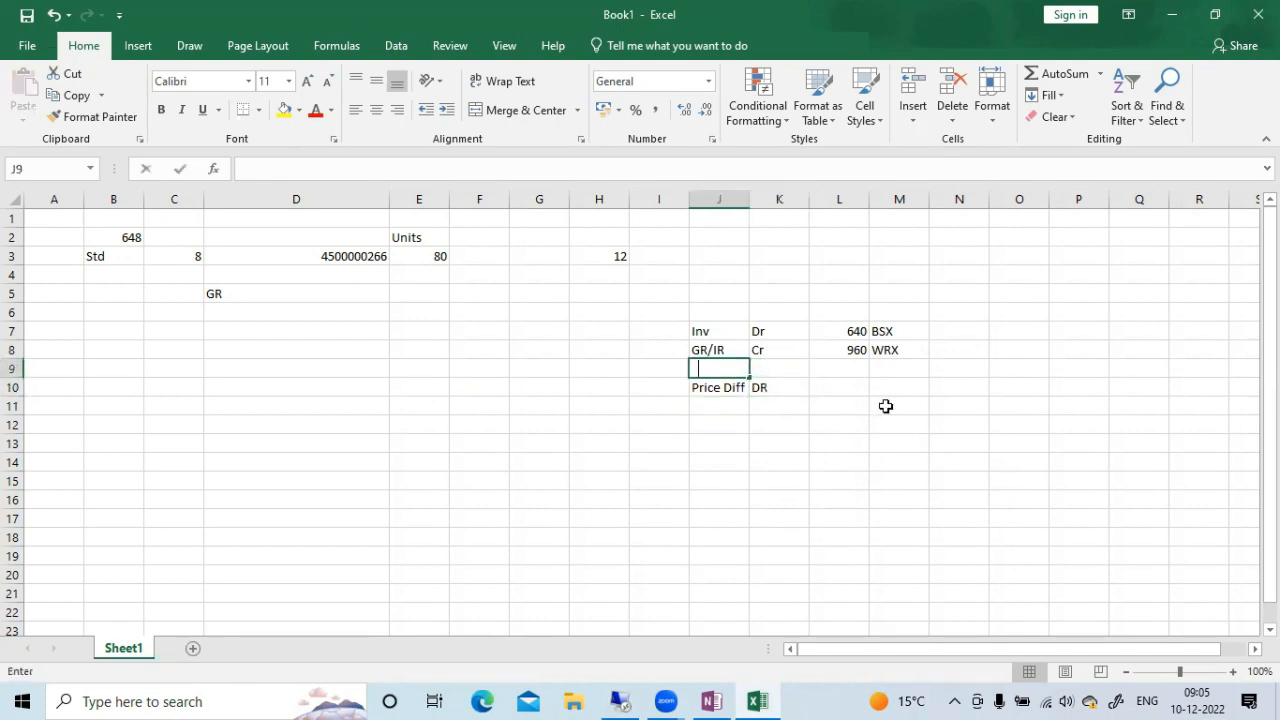
text(ght Clrg)
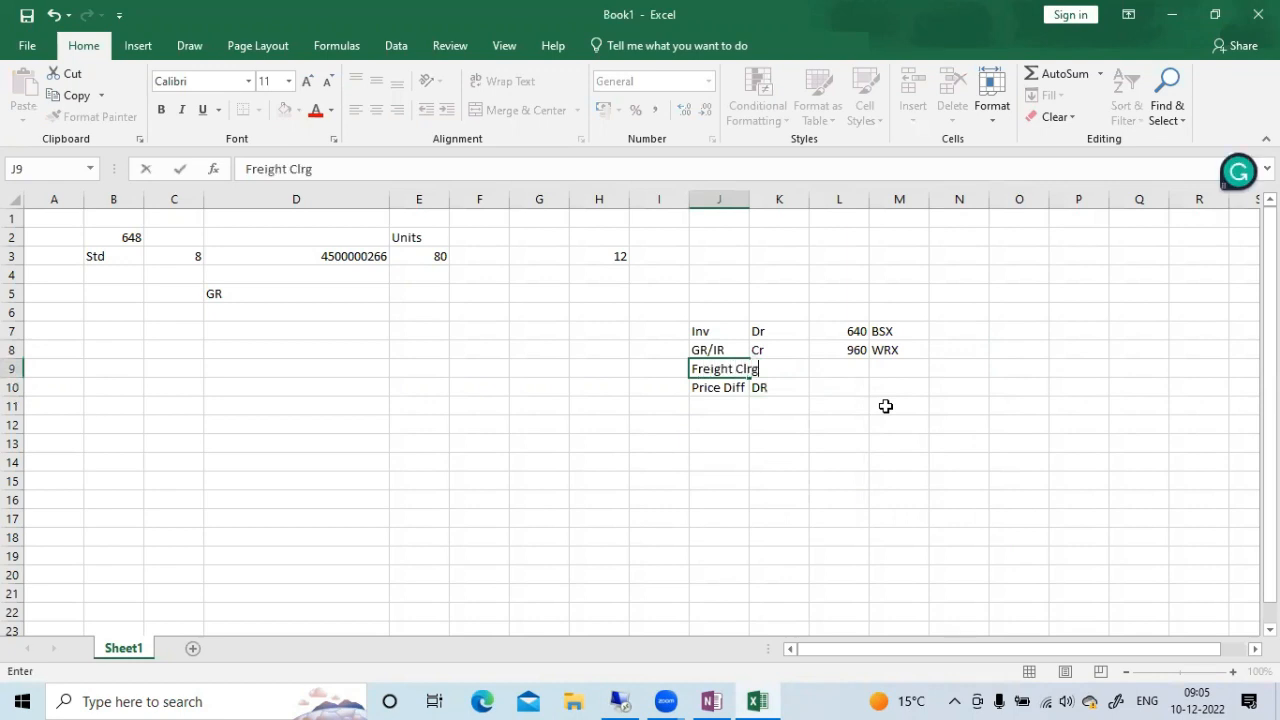
key(Tab)
text(Cr)
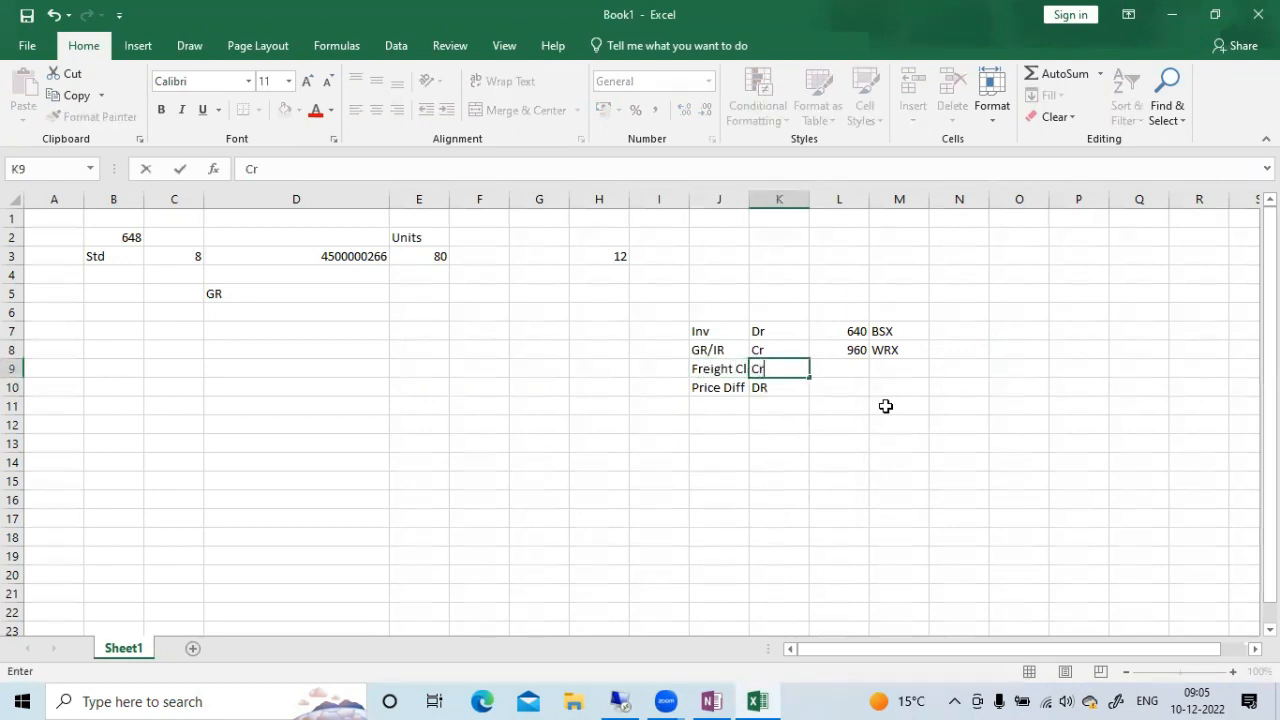
key(Tab)
text(100)
key(Tab)
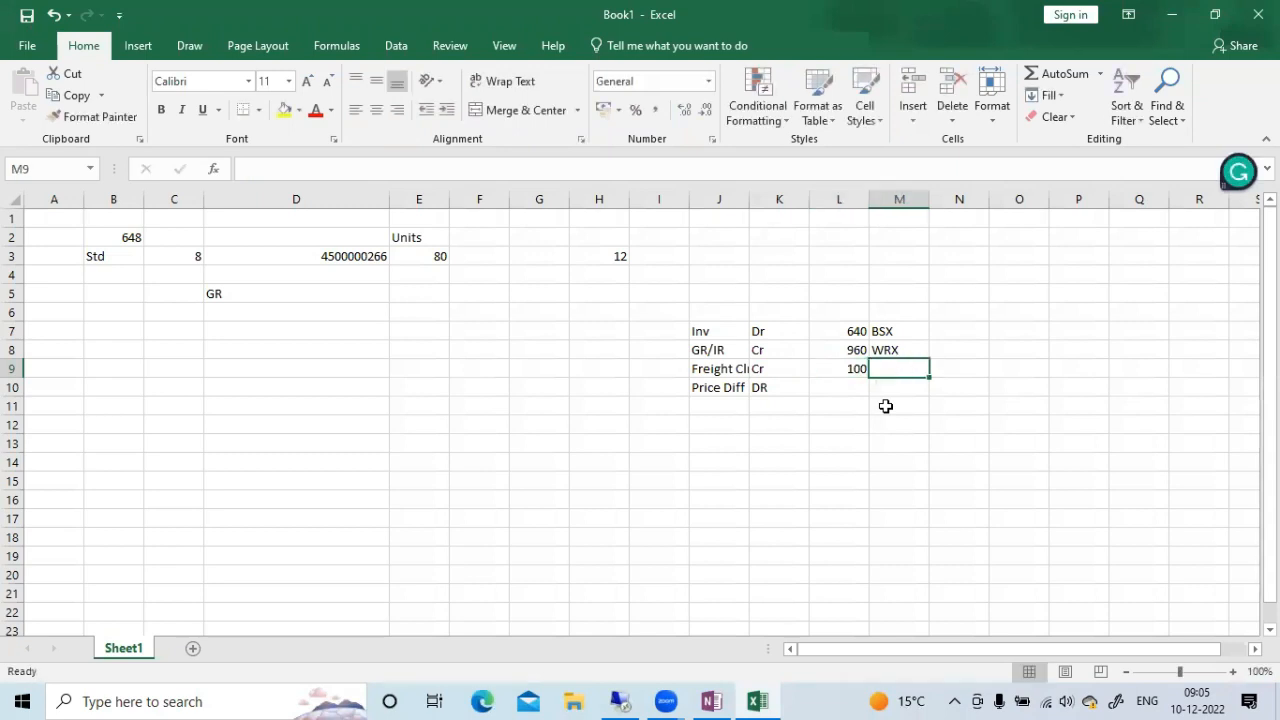
text(FR1)
key(Tab)
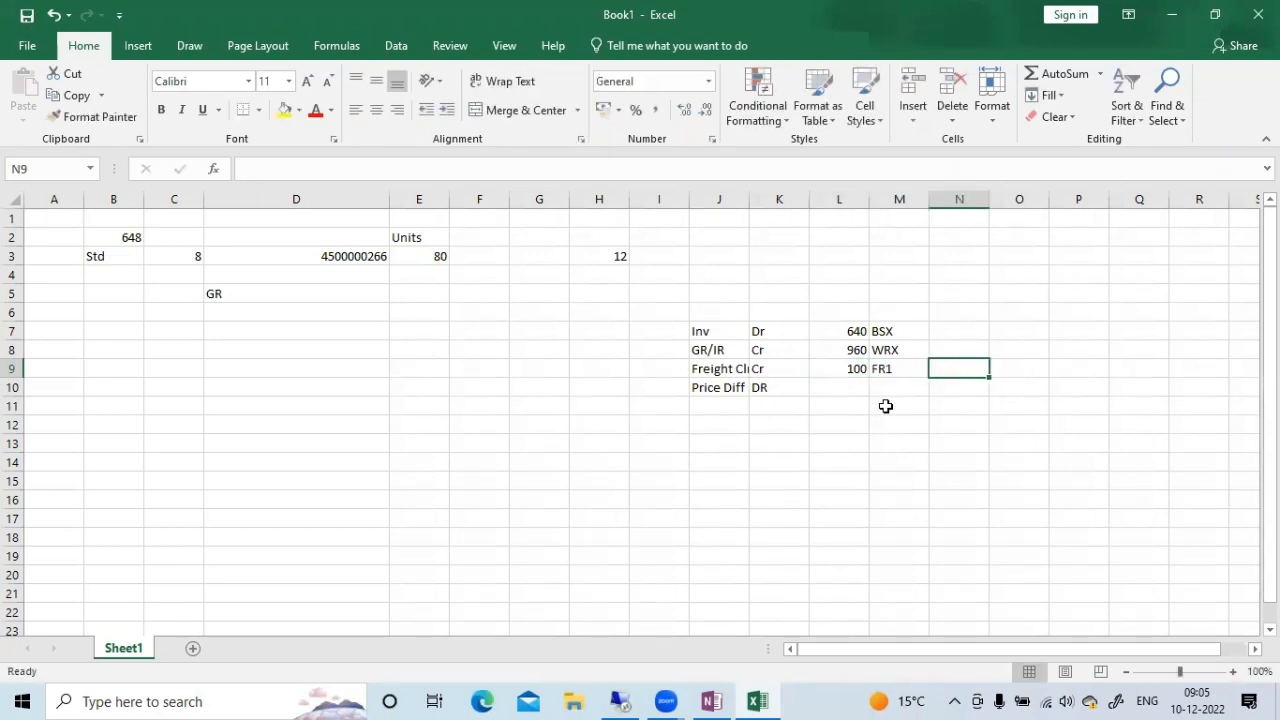
click(838, 444)
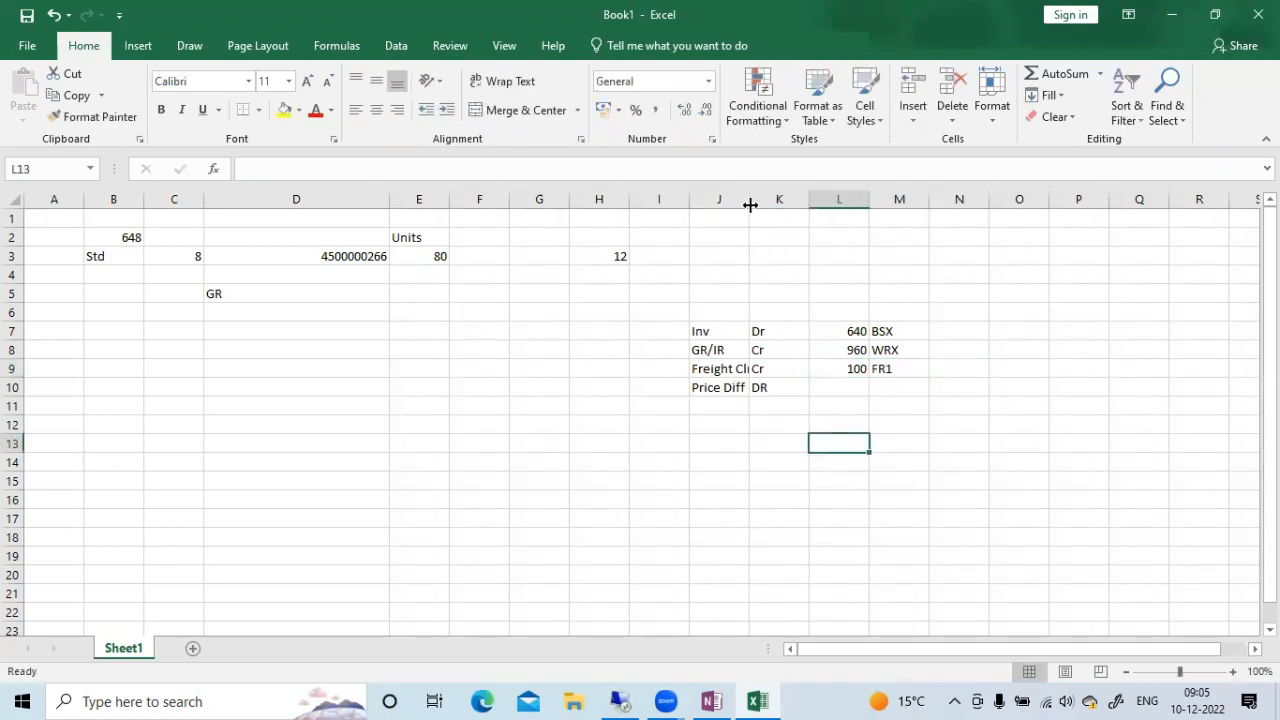
drag(749, 199, 791, 200)
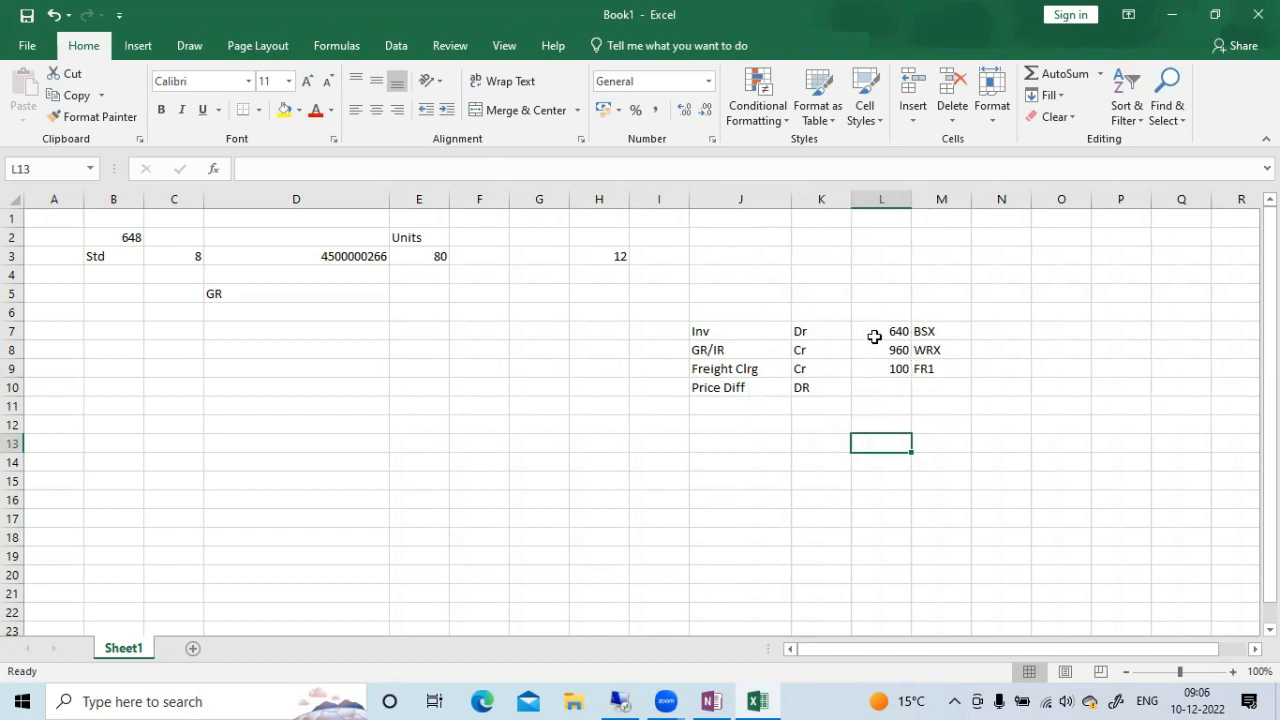
Compare the worksheet's Inv, GR/IR and Freight Clrg amounts with the Purchase Price Diff and RM Stock line items in SAP
drag(889, 348, 890, 362)
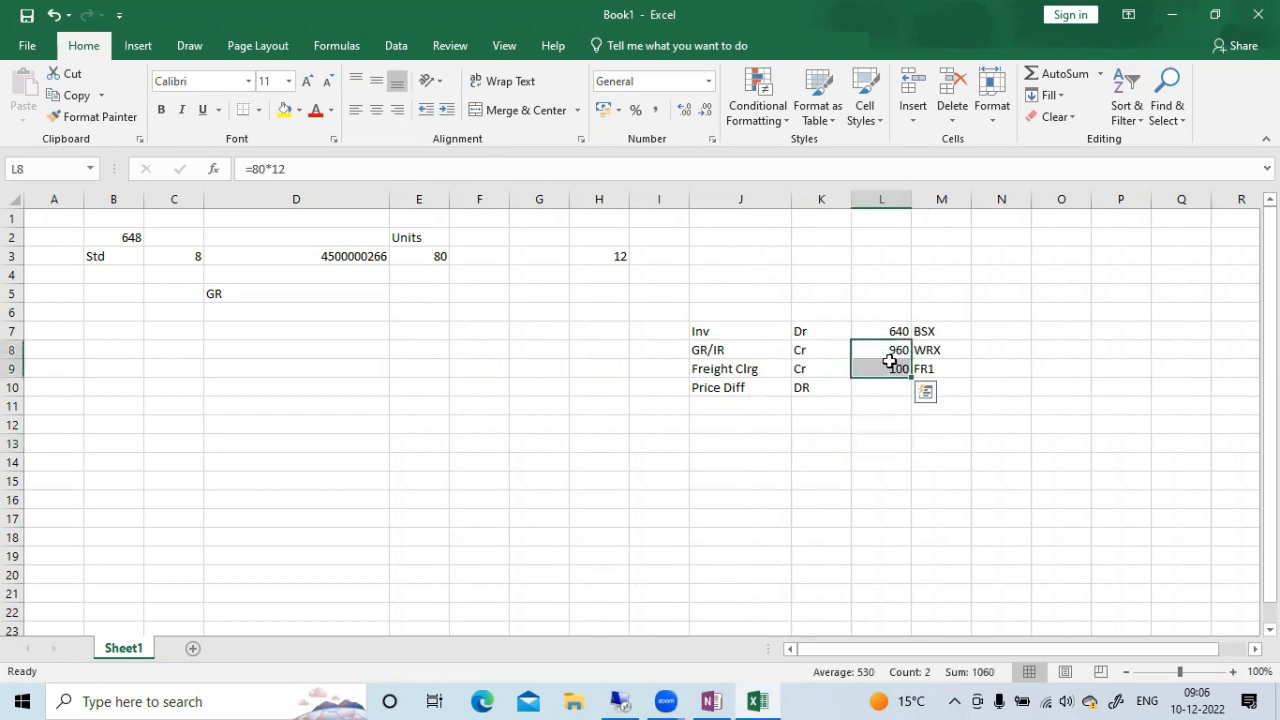
click(1120, 385)
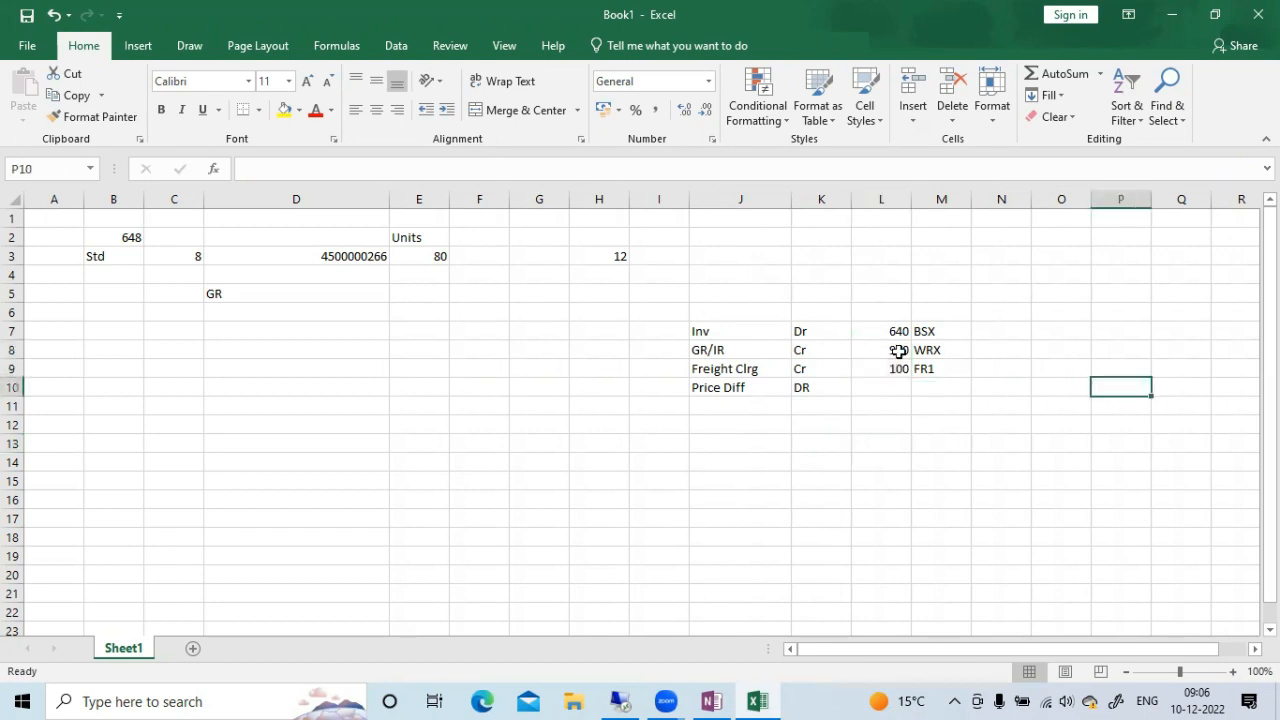
click(894, 331)
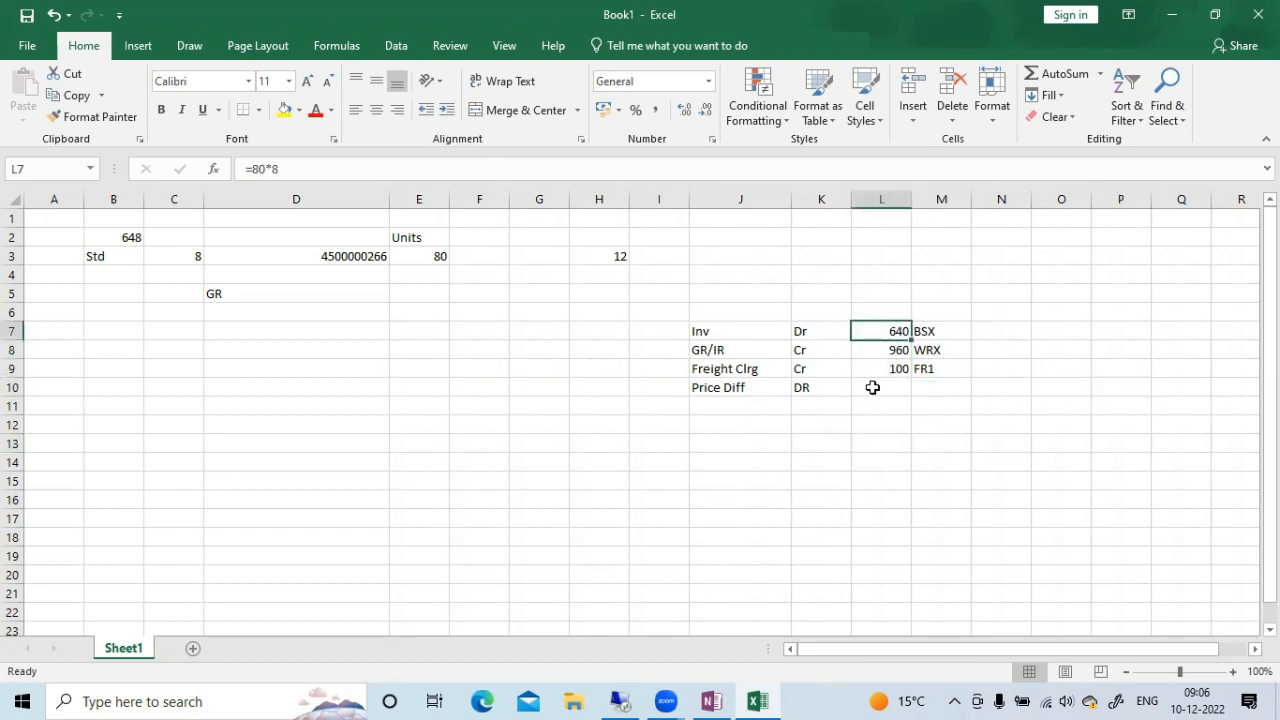
click(871, 387)
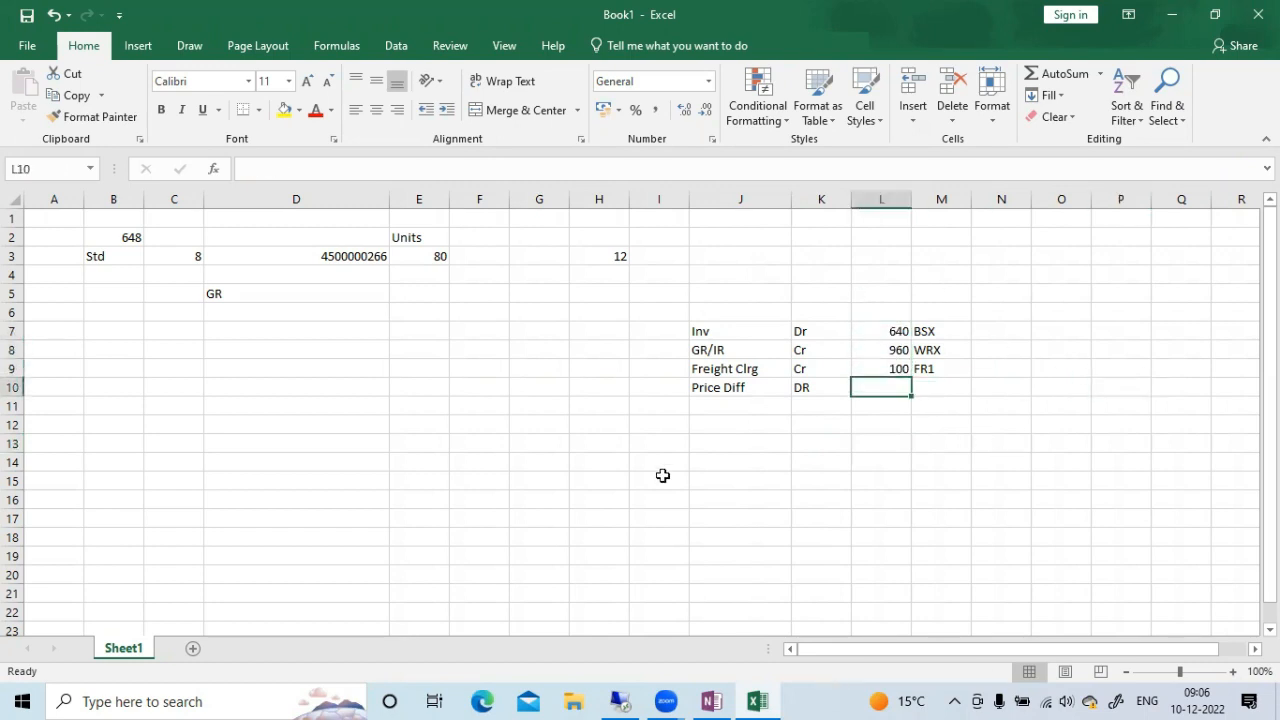
click(628, 700)
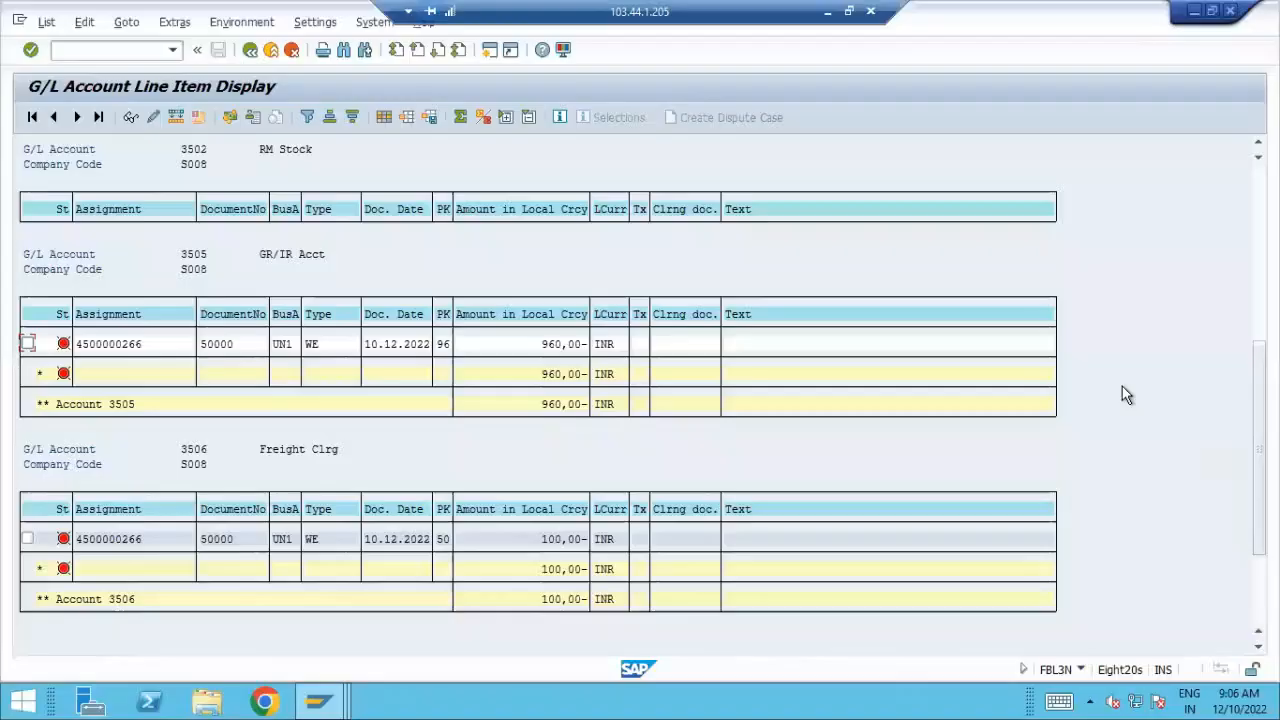
scroll(409, 209, up, 5)
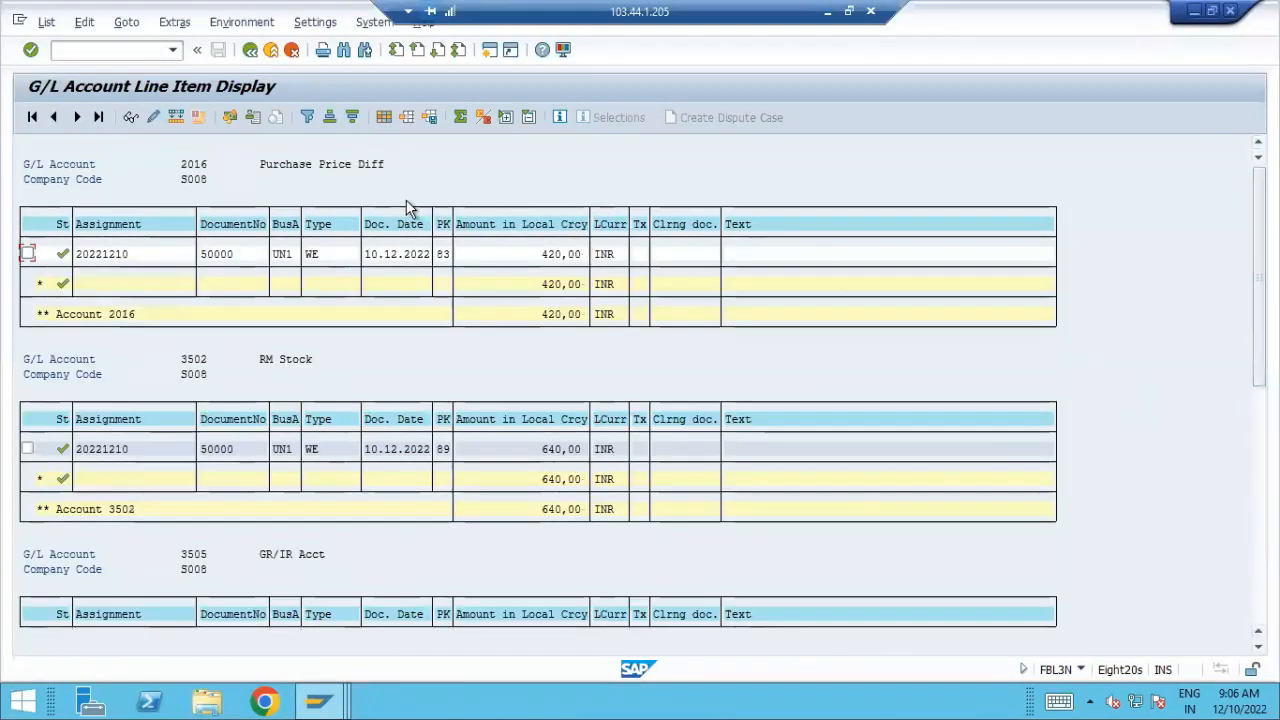
click(827, 11)
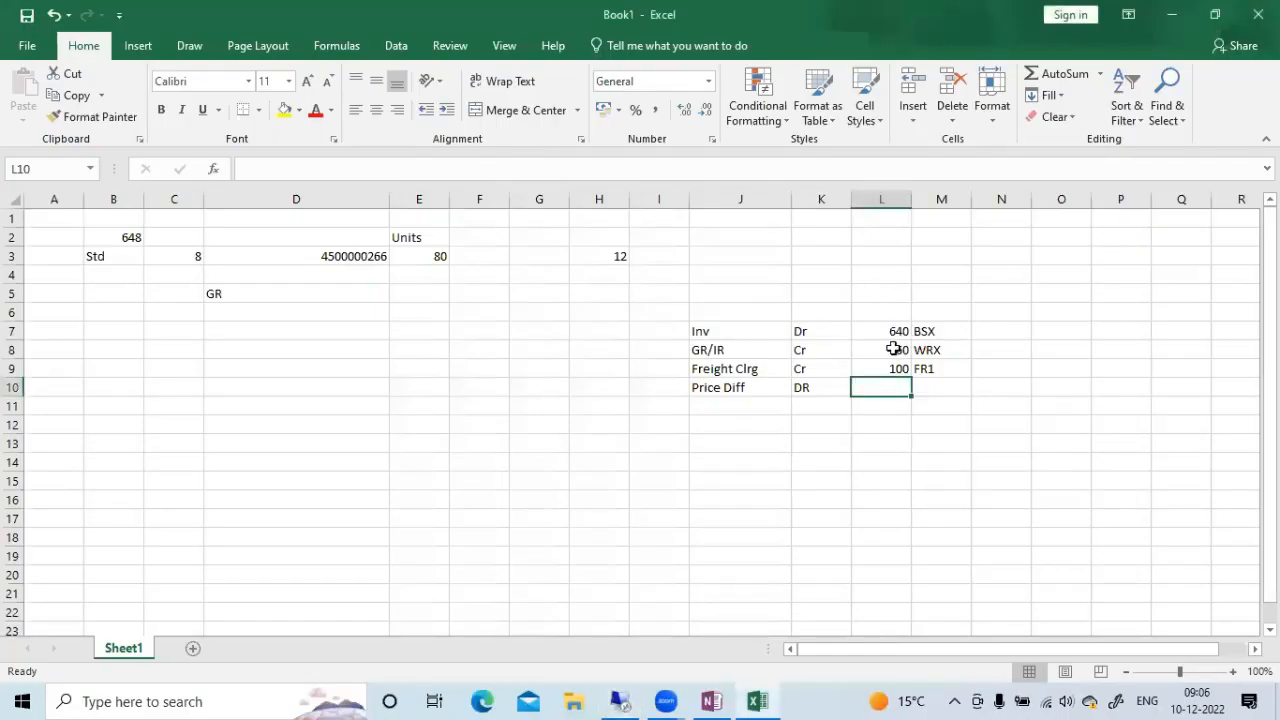
drag(897, 347, 895, 362)
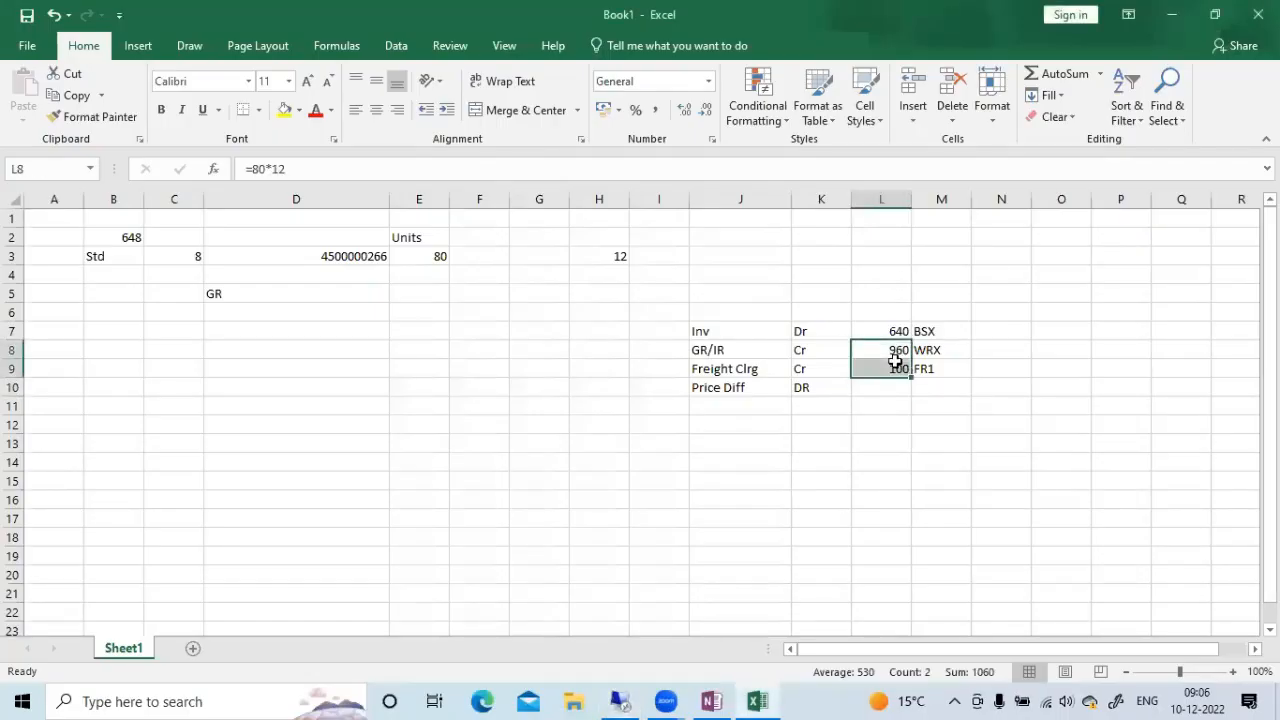
click(1014, 351)
click(880, 330)
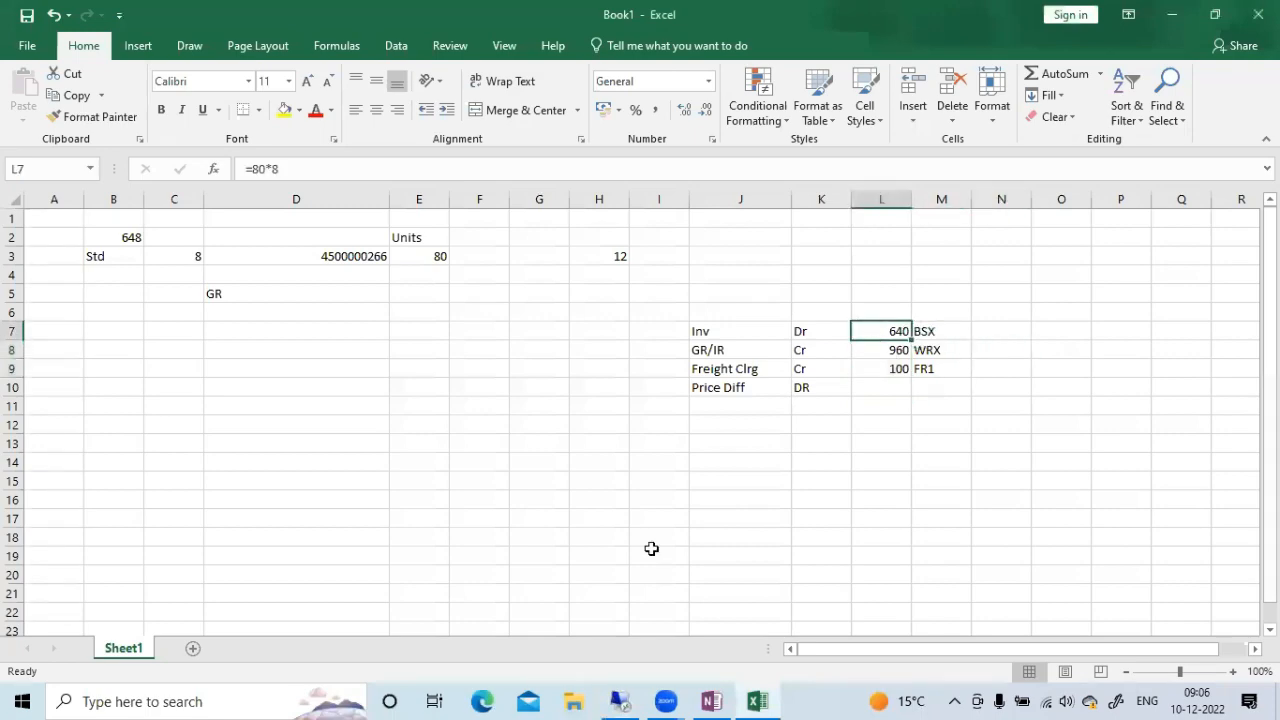
Switch to the Material Price Analysis session in SAP and refresh the data for material 648 in period 9/2022
click(640, 697)
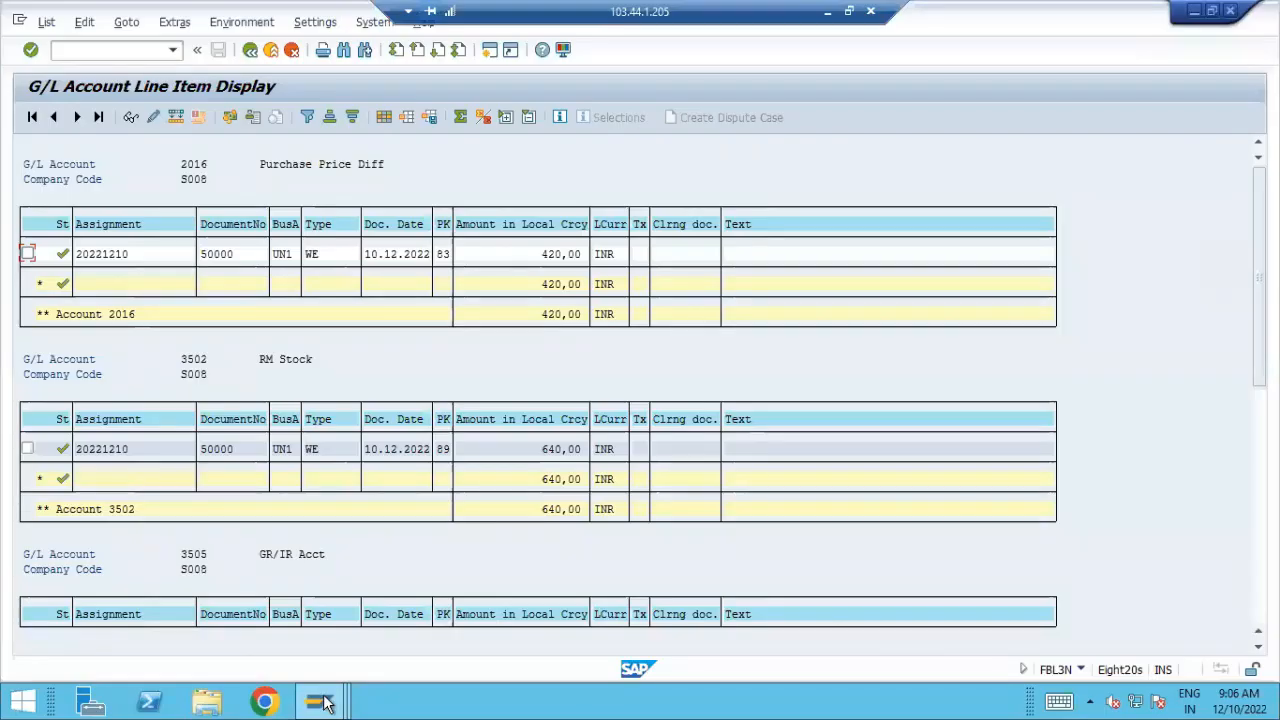
mouse_move(325, 705)
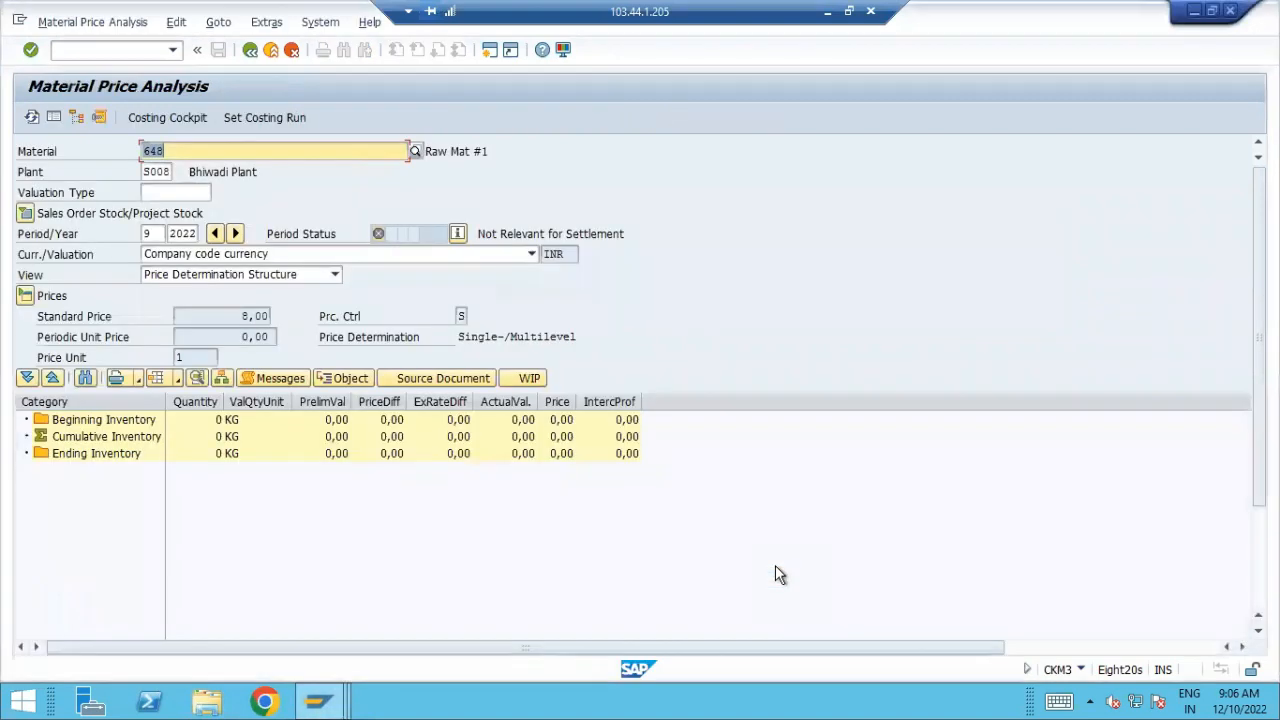
click(33, 117)
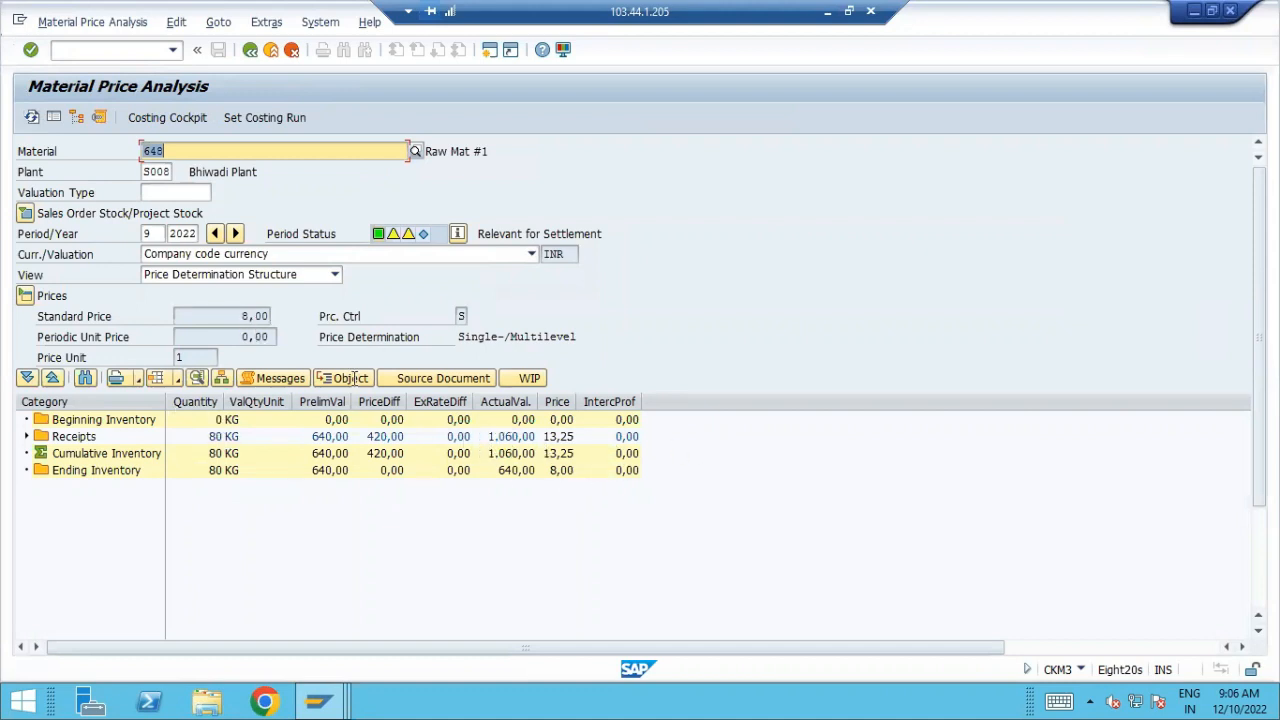
Examine the Ending Inventory price and the Receipts actual value, and expand the Receipts category to its details
click(574, 470)
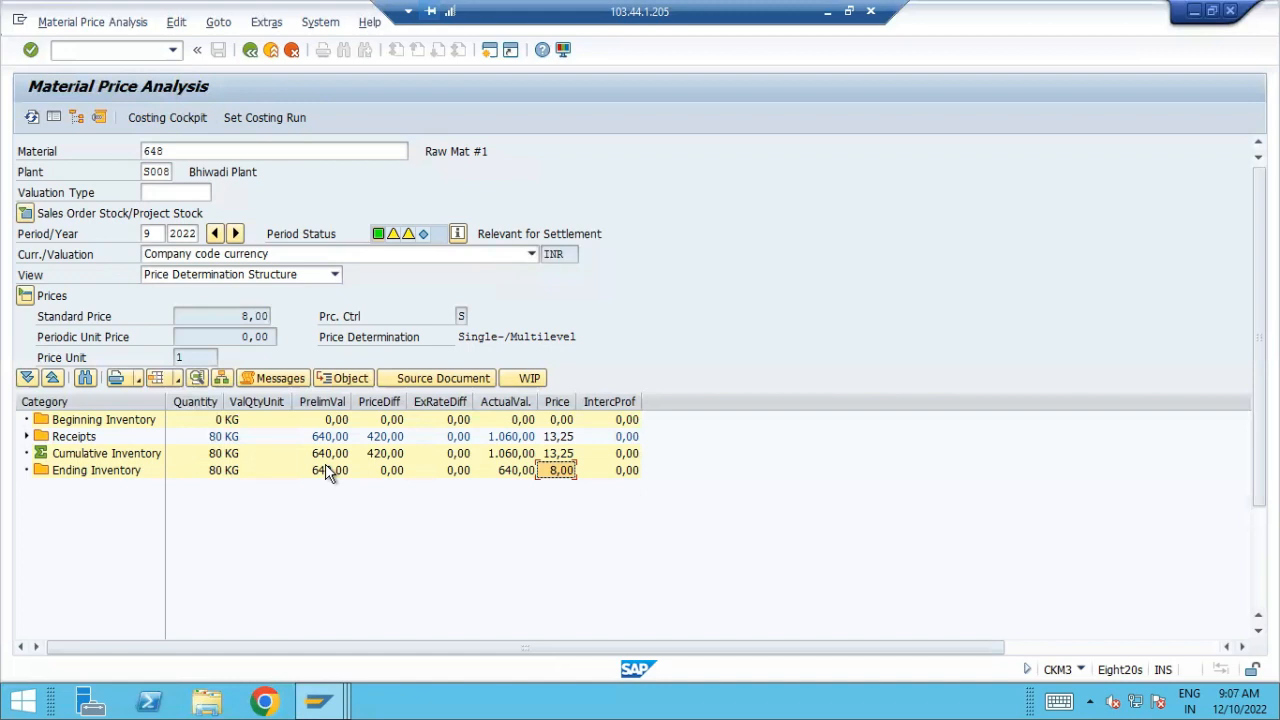
click(508, 441)
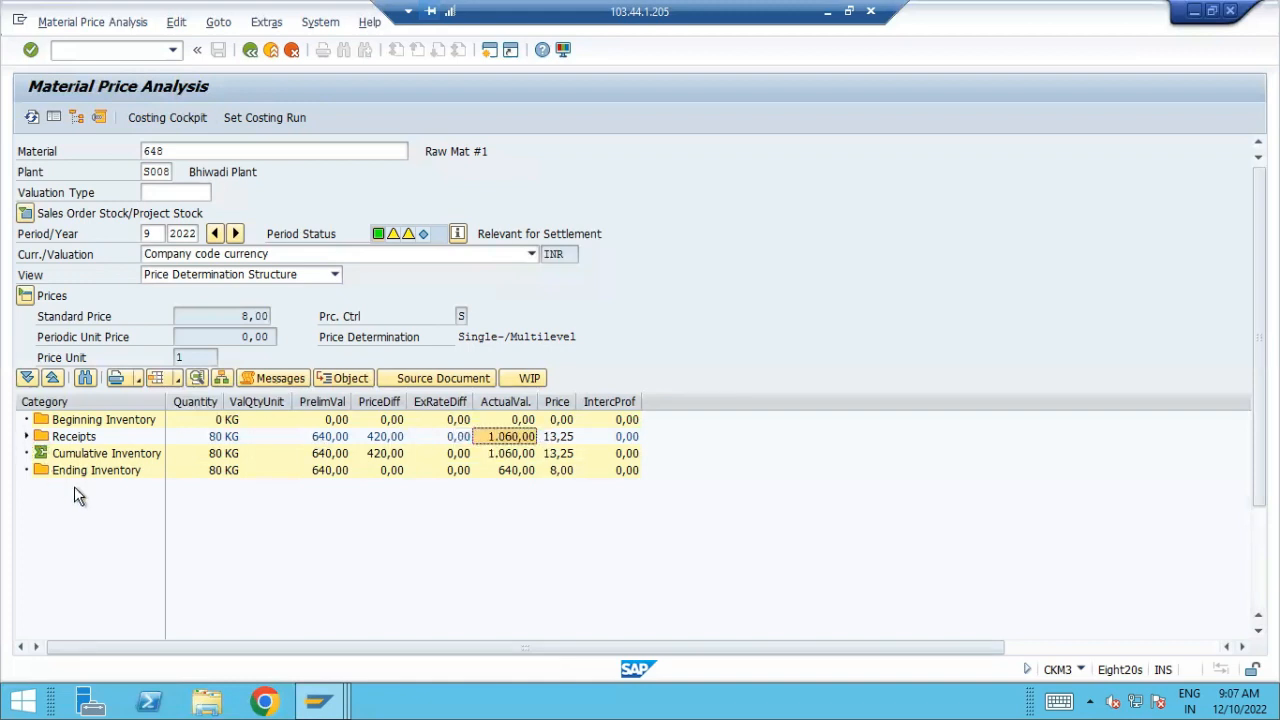
click(26, 436)
double_click(72, 457)
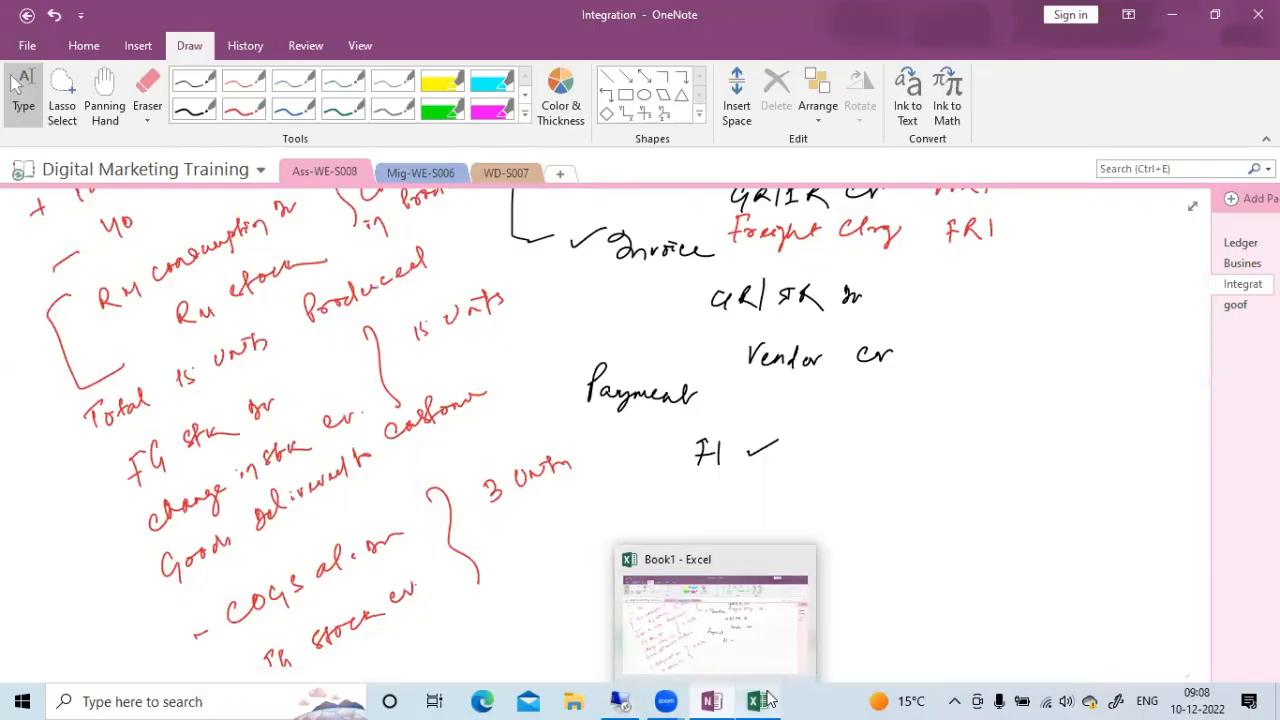
Switch to the Book1 workbook in Excel and enter 420 as the Price Diff amount in L10
click(755, 700)
click(380, 403)
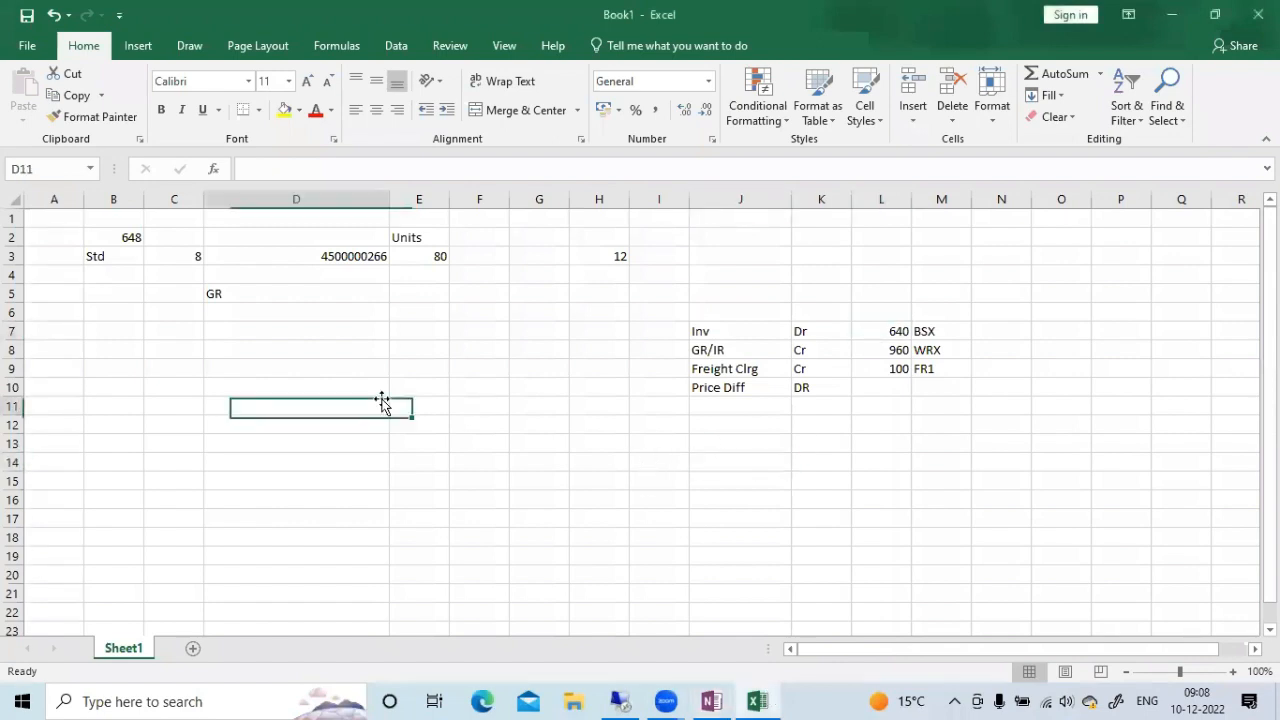
click(857, 386)
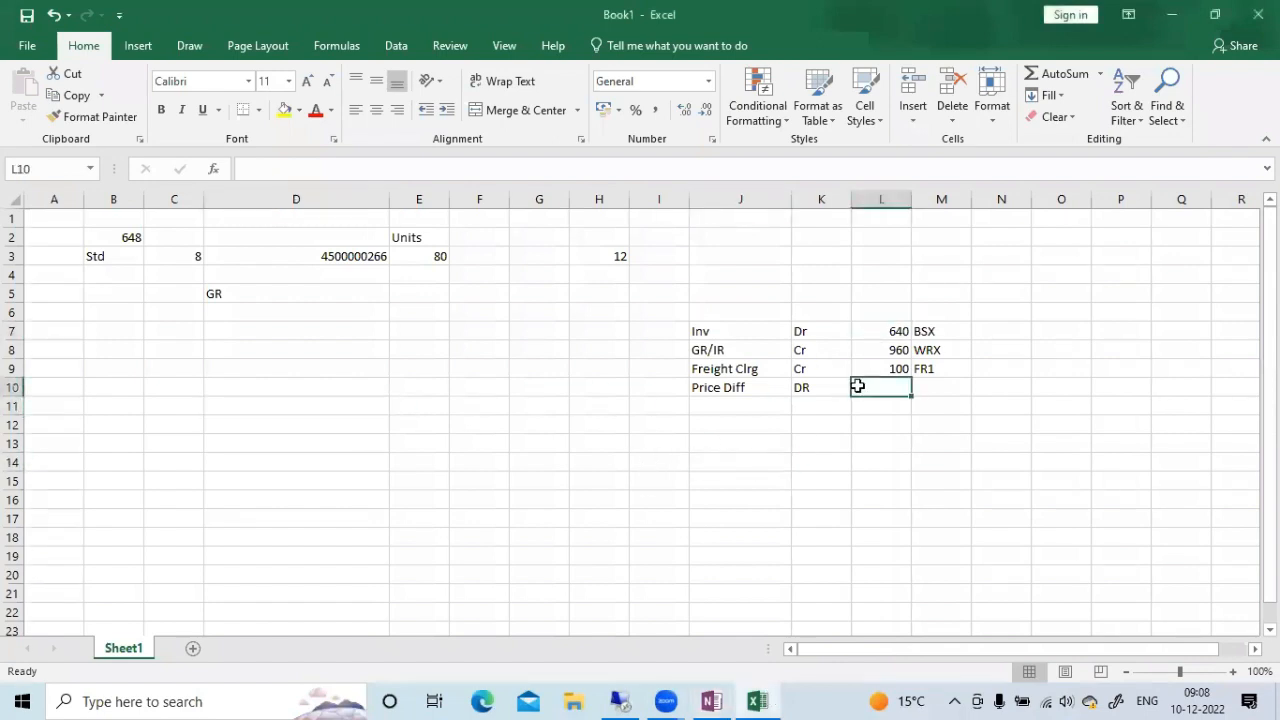
text(420)
key(Tab)
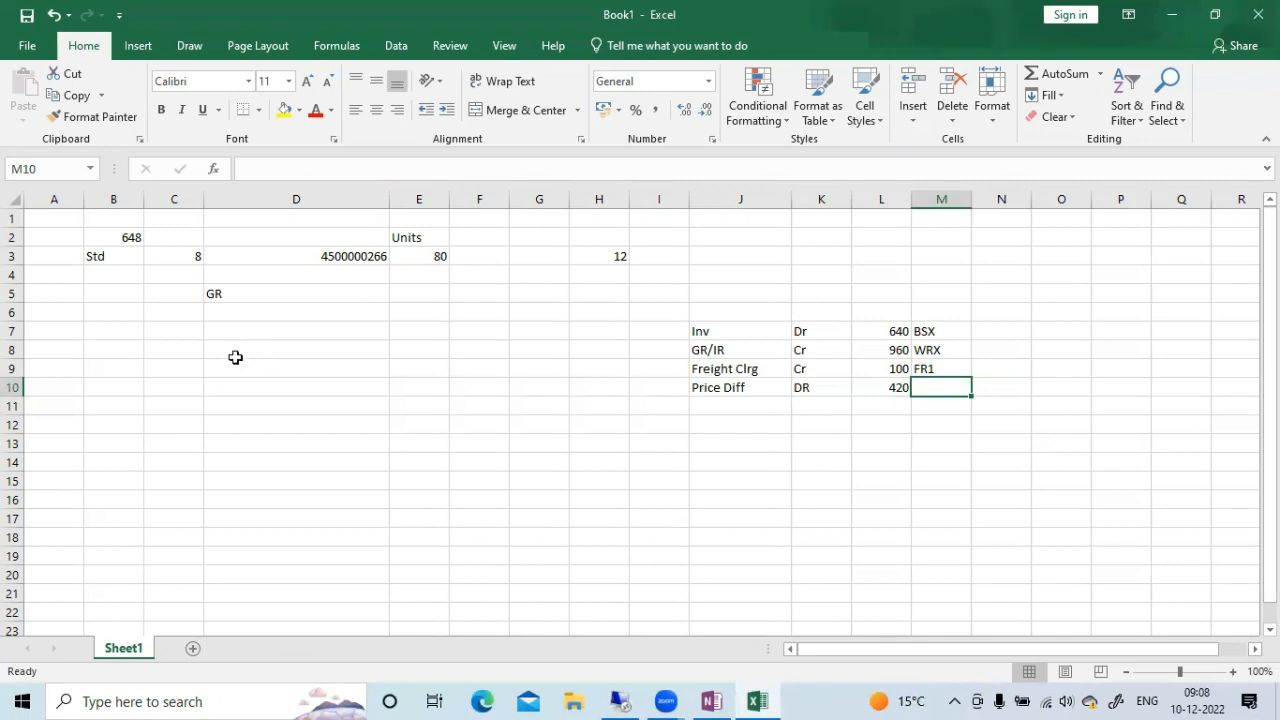
Label cell D12 as Inv and enter an invoice price of 11 in H12
click(251, 421)
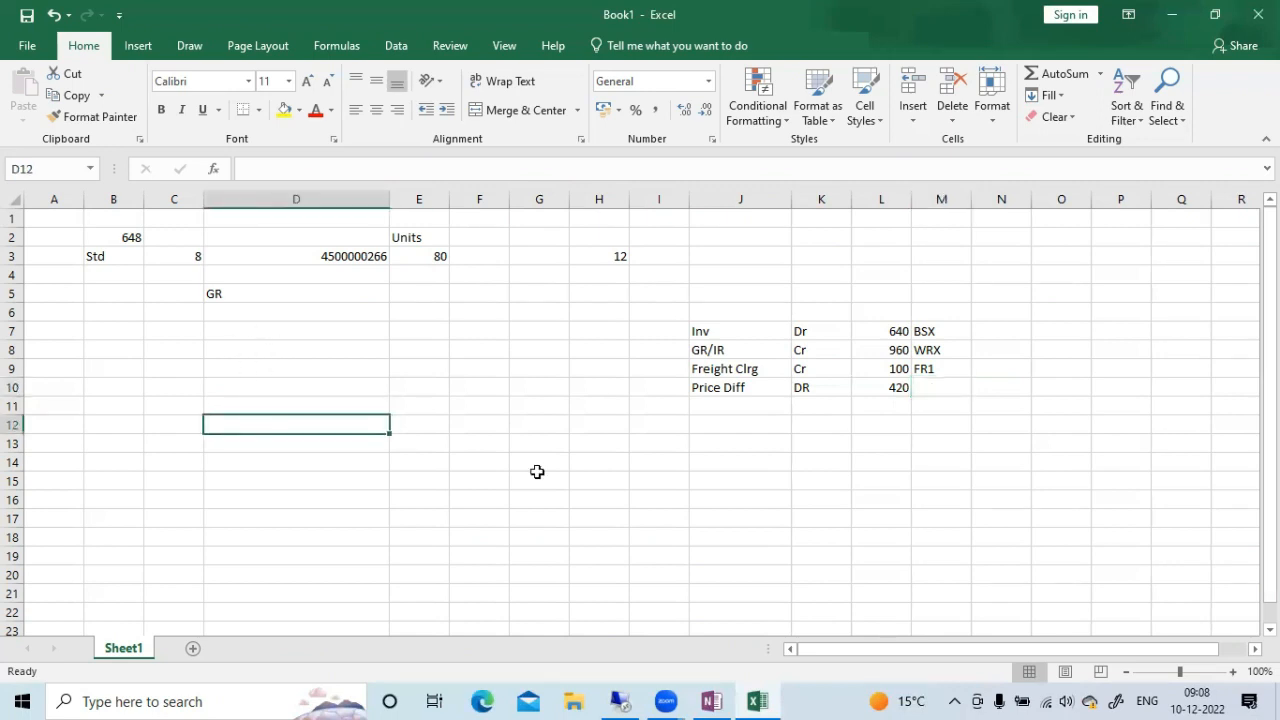
text(iNV)
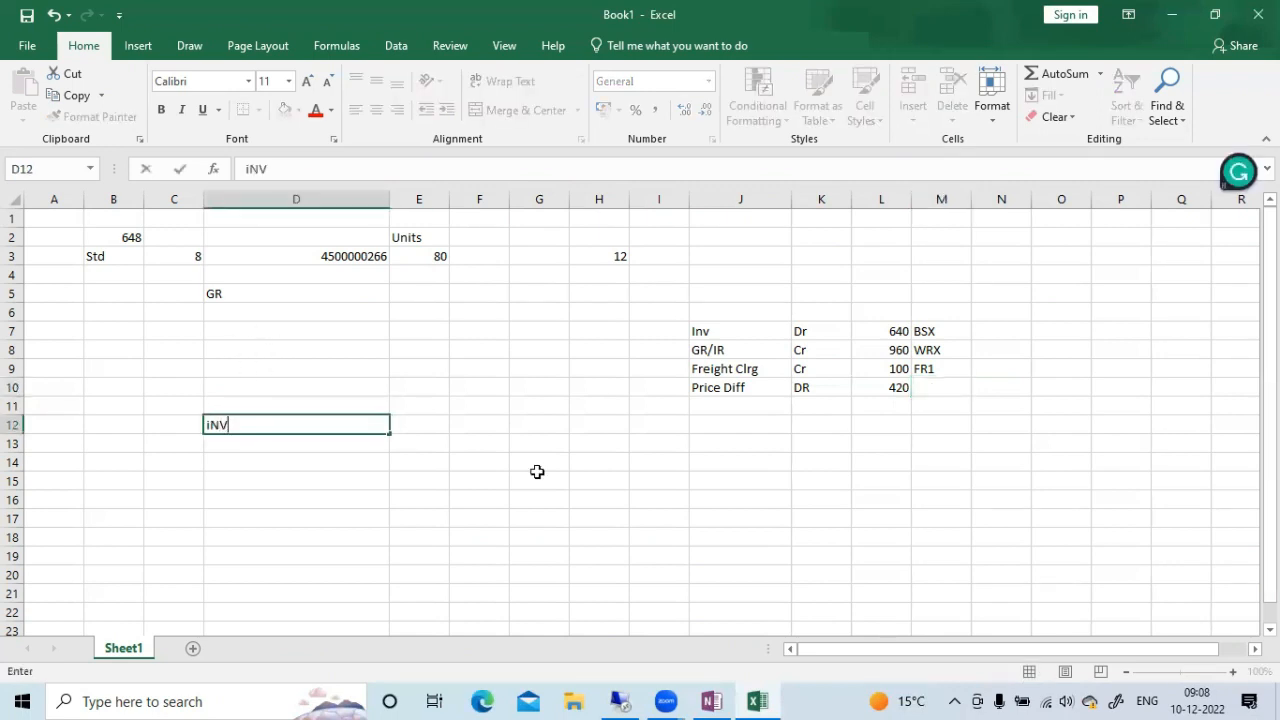
key(BackSpace)
key(BackSpace)
key(BackSpace)
text(Inv)
key(Tab)
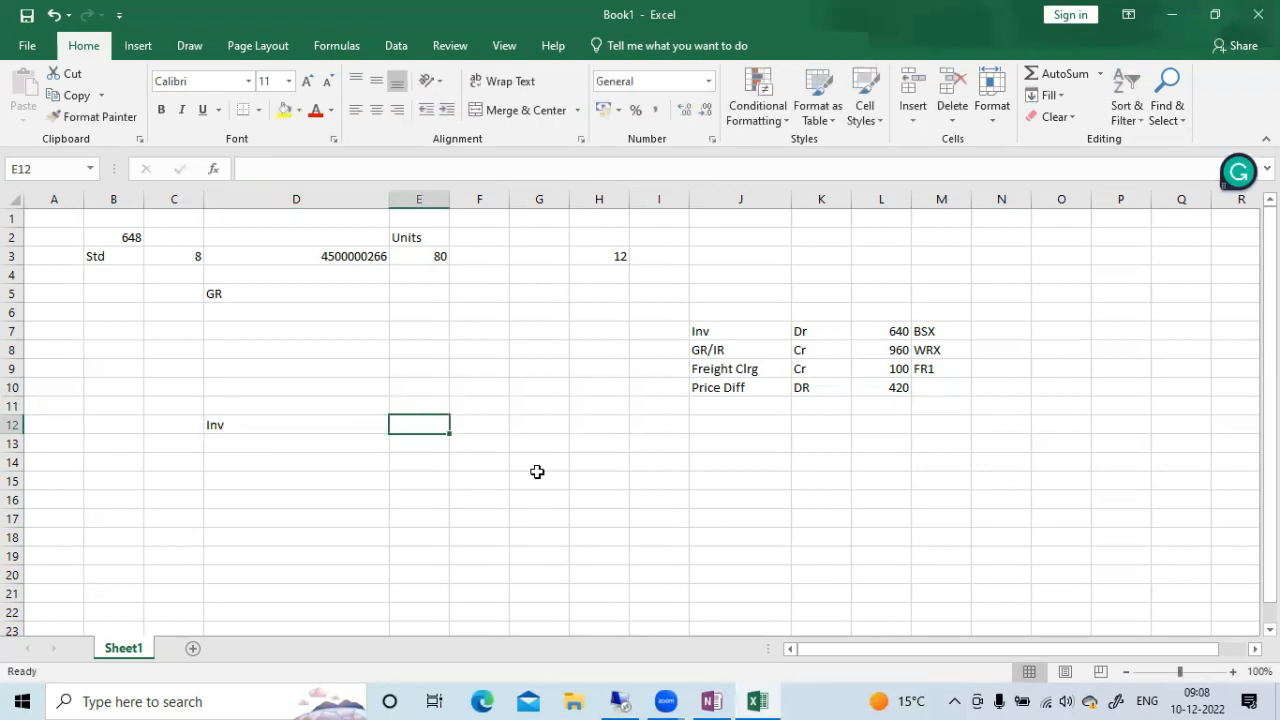
click(603, 430)
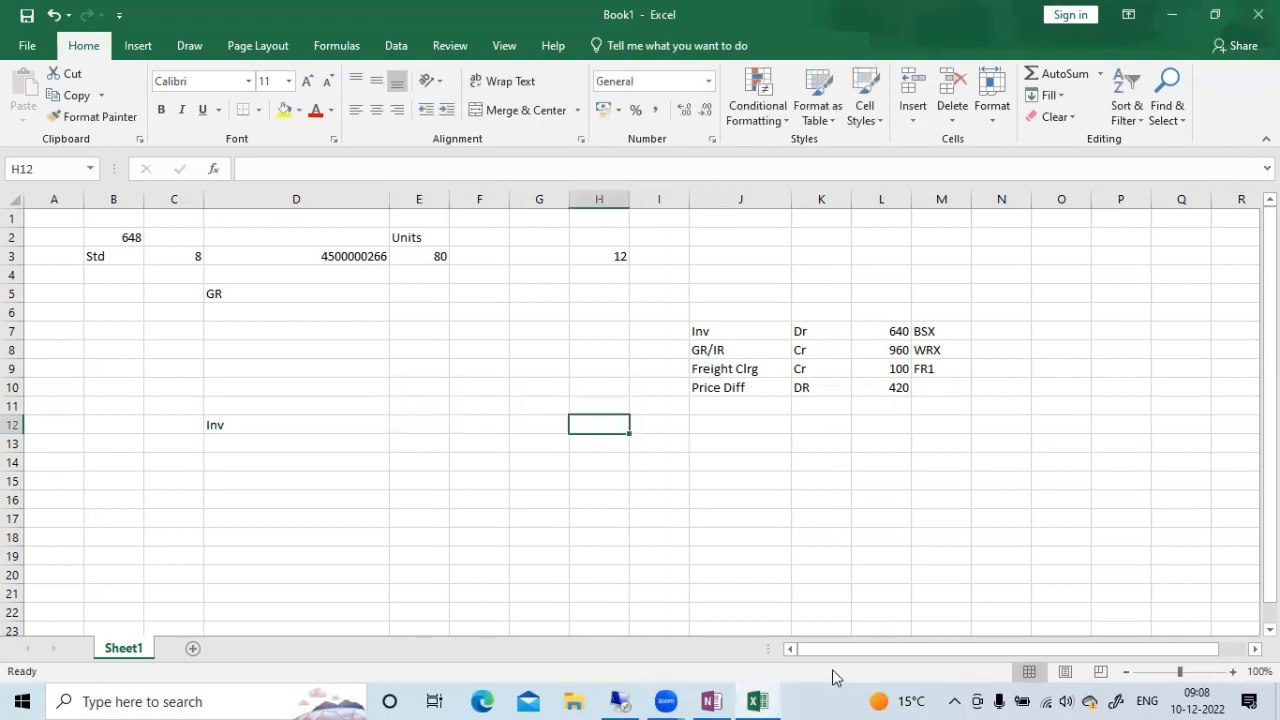
text(11)
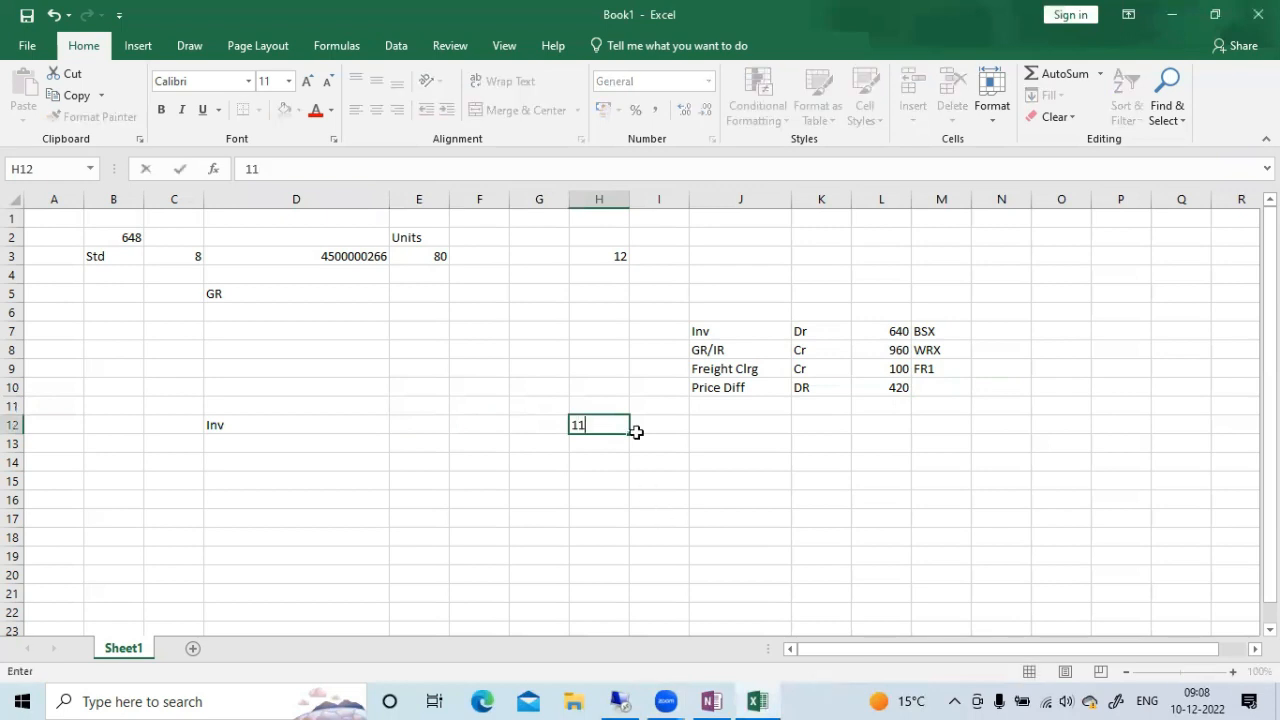
key(Tab)
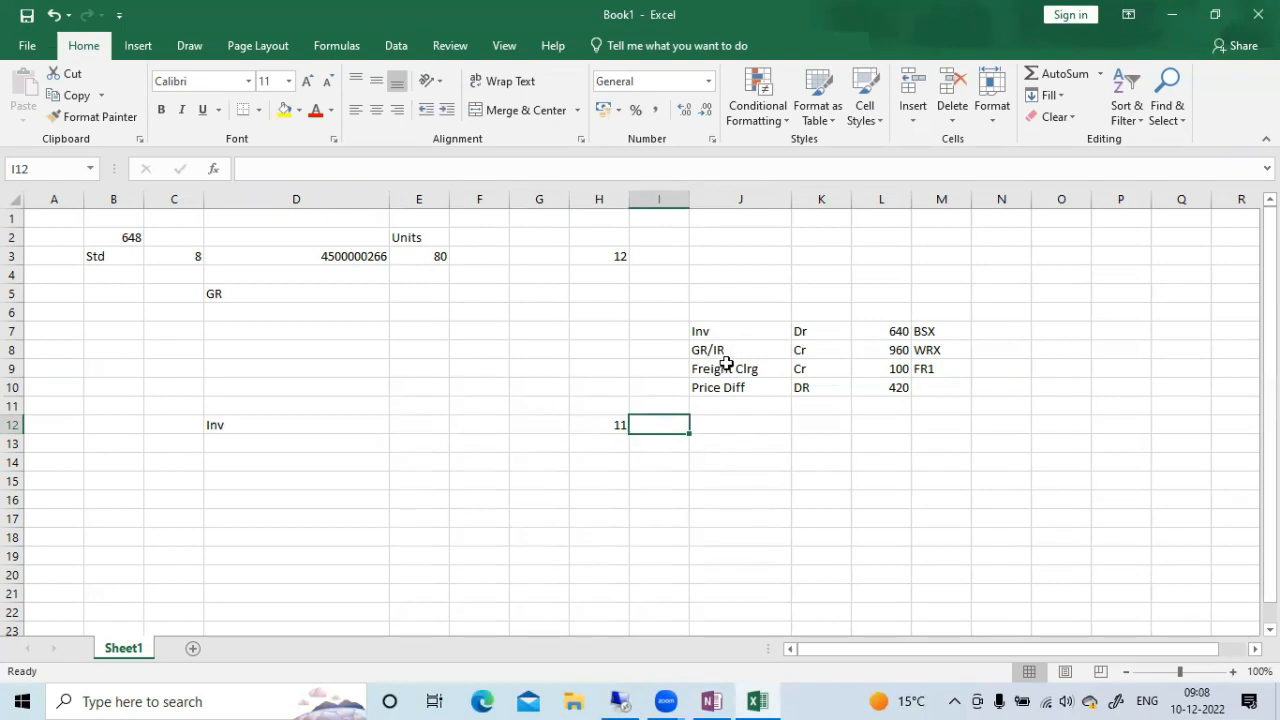
Copy the GR/IR entry from J8:L8 to row 13 and change its posting side to DR
drag(694, 350, 883, 338)
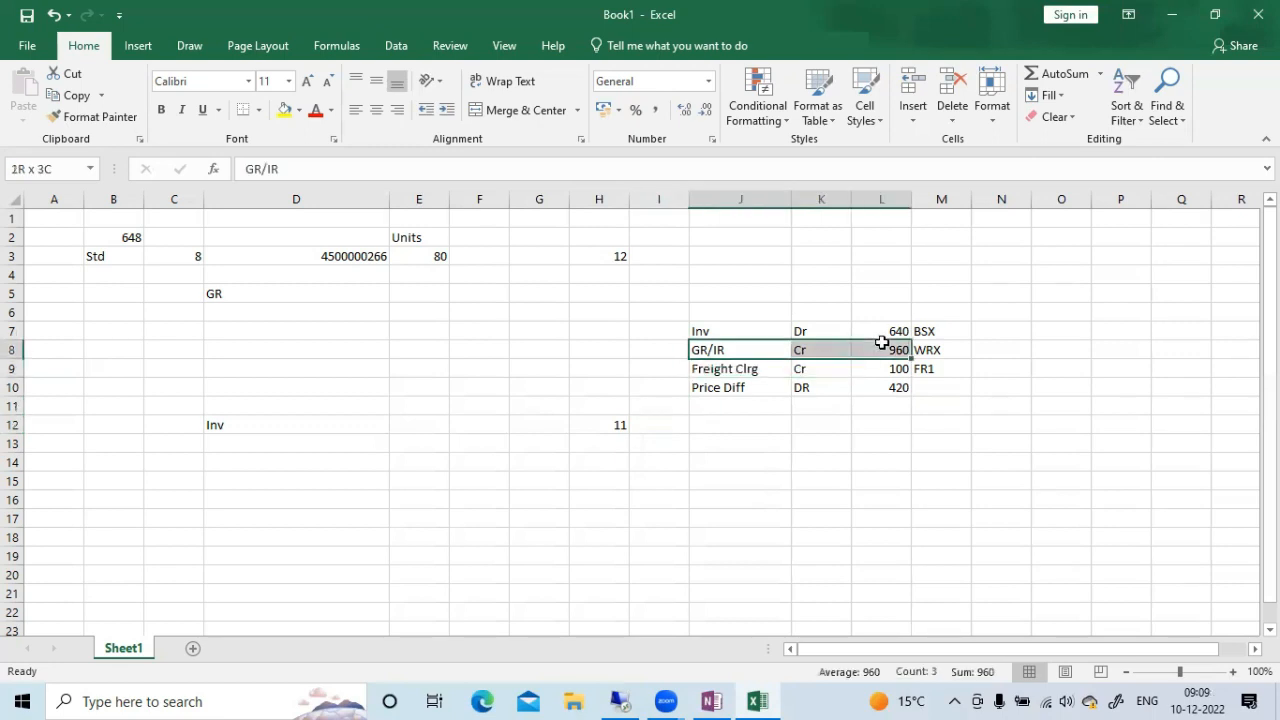
key(ctrl+c)
click(726, 440)
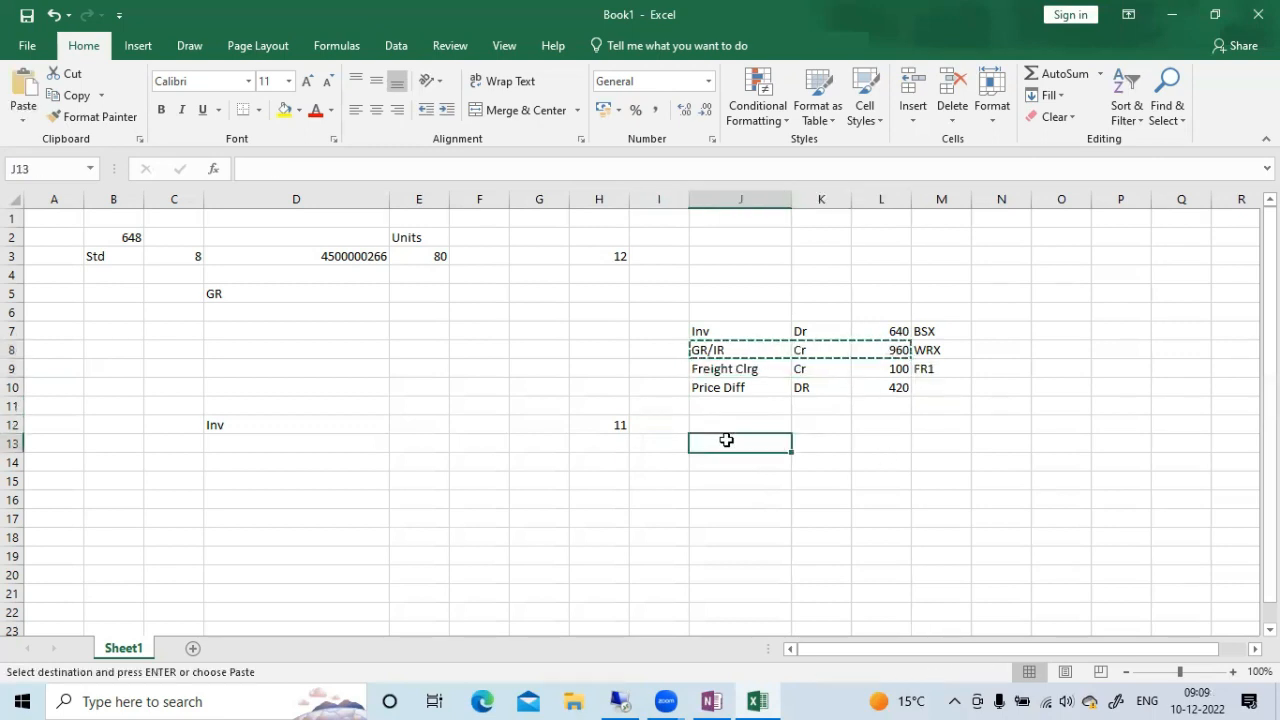
key(ctrl+v)
key(Escape)
click(820, 443)
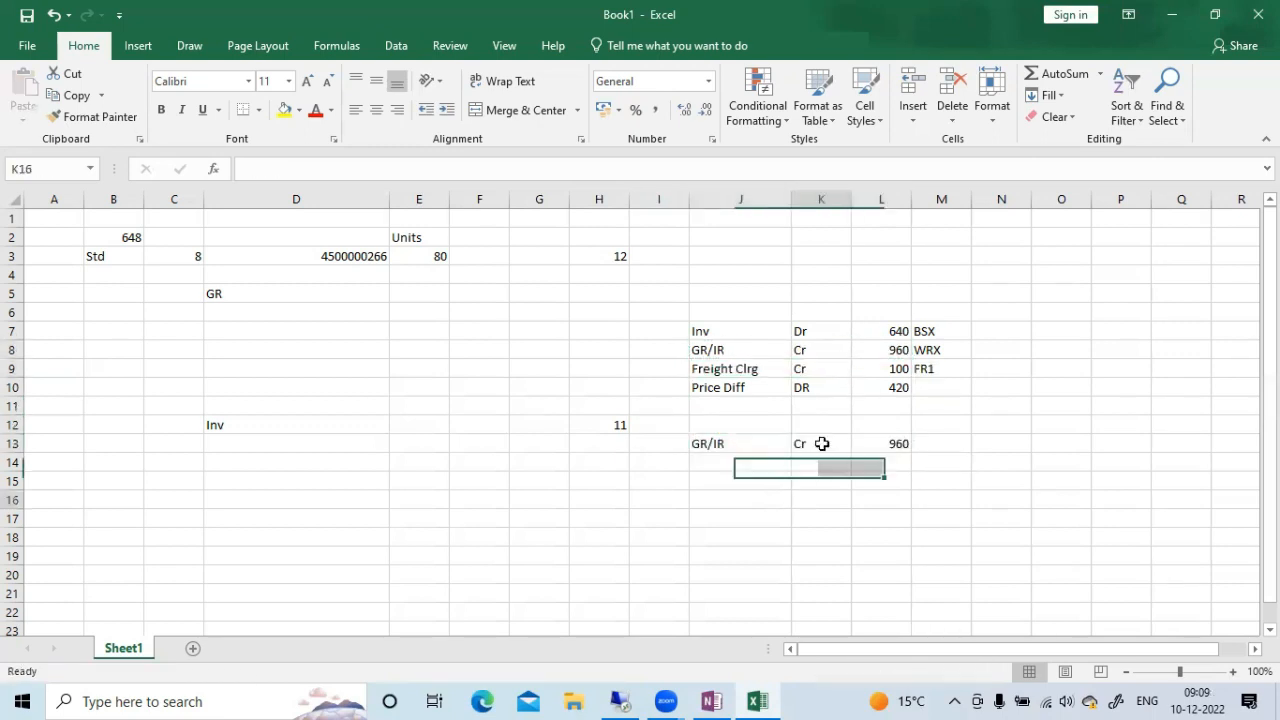
text(DR)
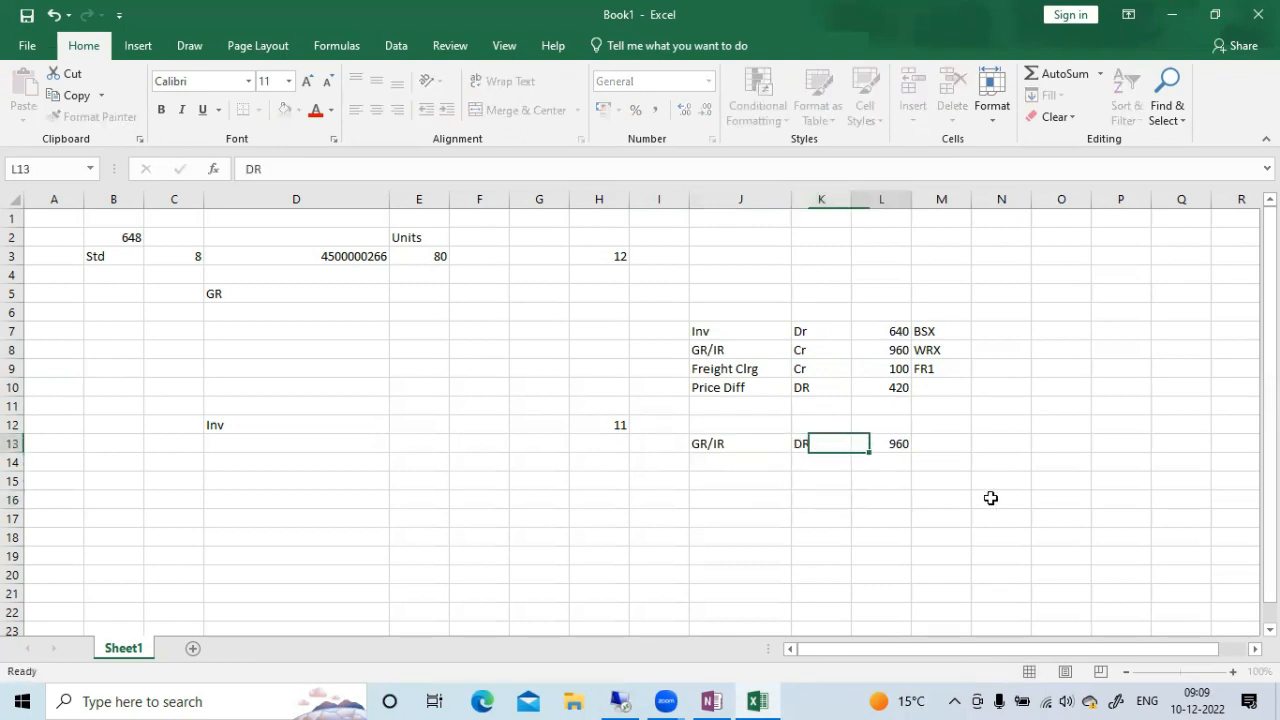
key(Tab)
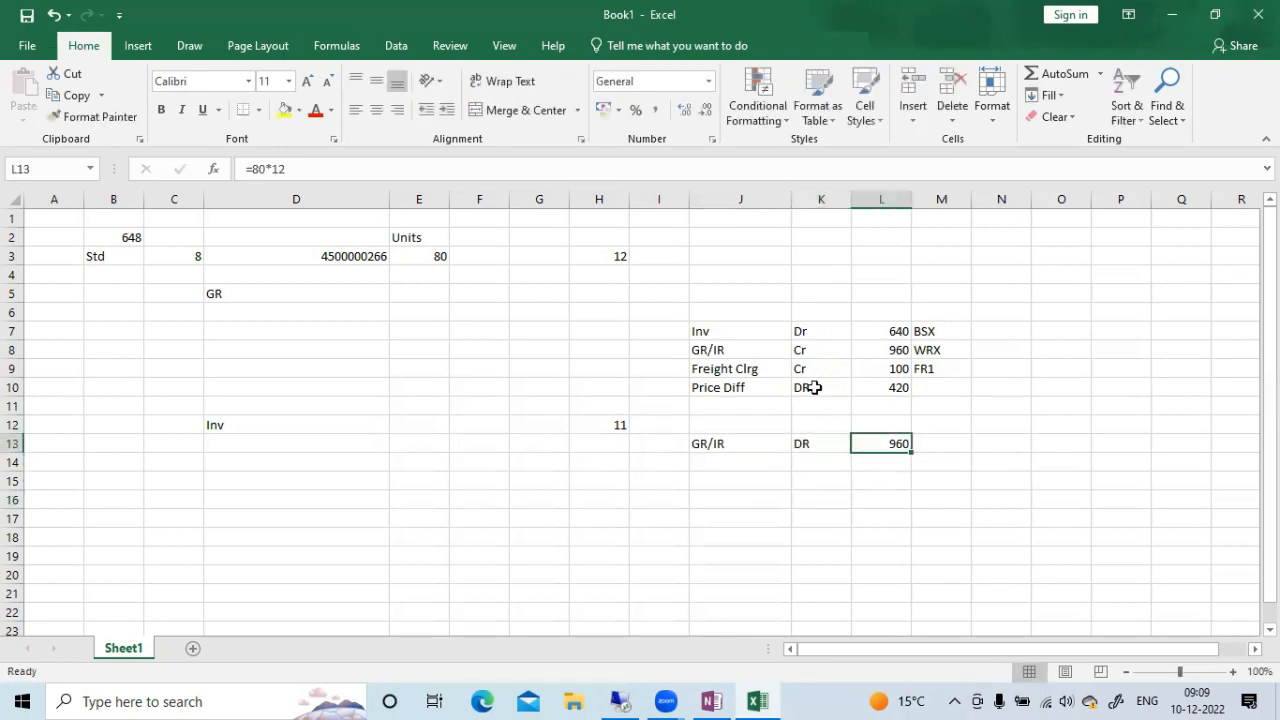
Copy the Freight Clrg entry from J9:L9 to row 14 and change its posting side to Dr
click(703, 366)
drag(789, 366, 863, 364)
key(ctrl+c)
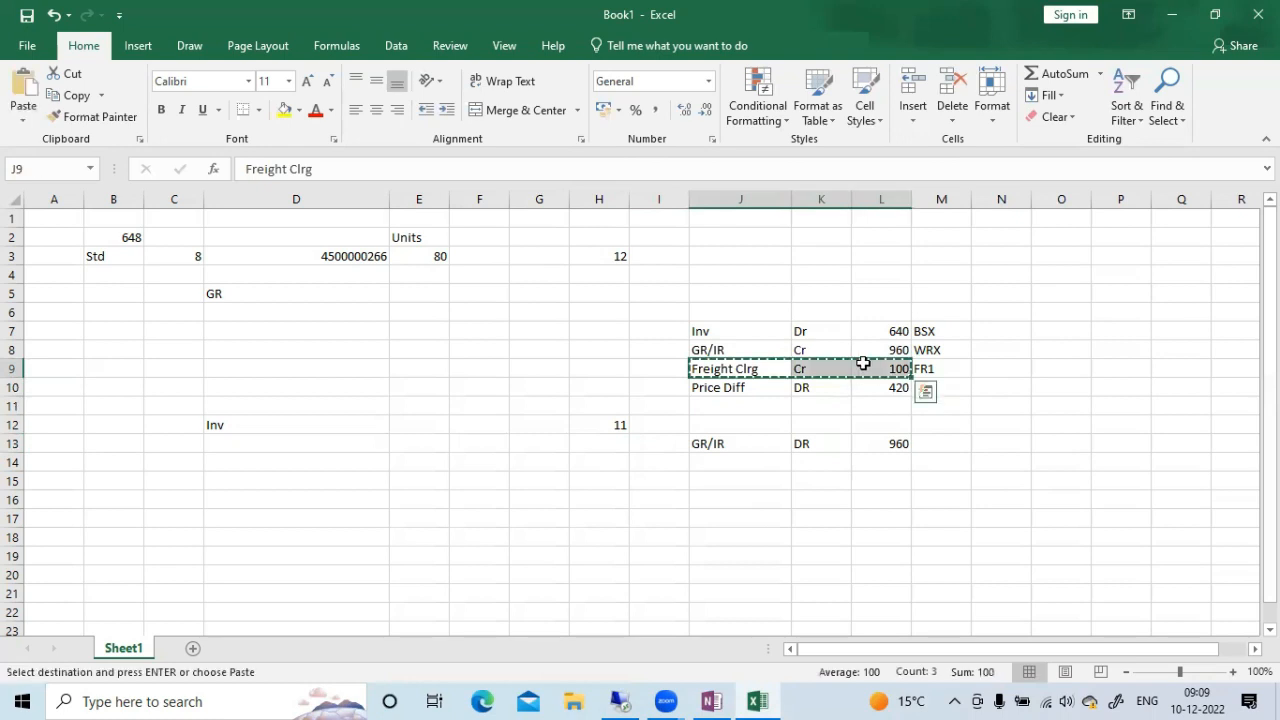
click(703, 460)
key(ctrl+v)
key(Escape)
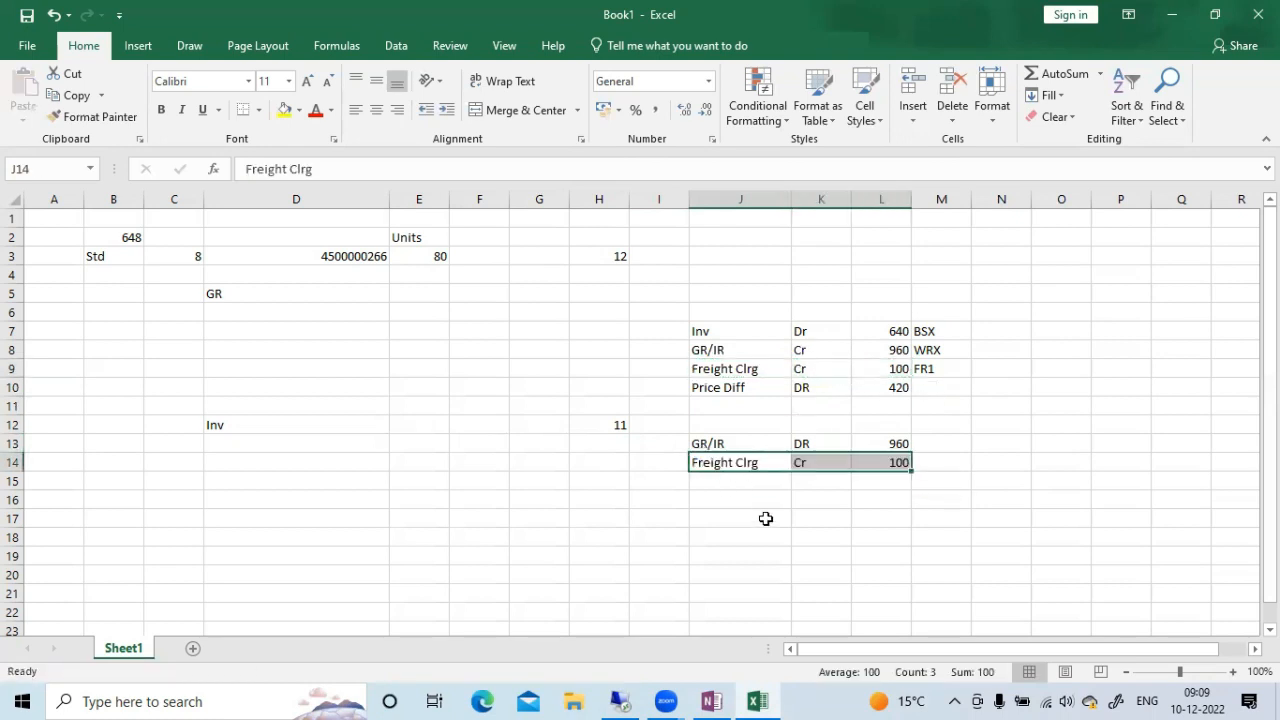
click(766, 518)
click(811, 463)
text(Dr)
key(Tab)
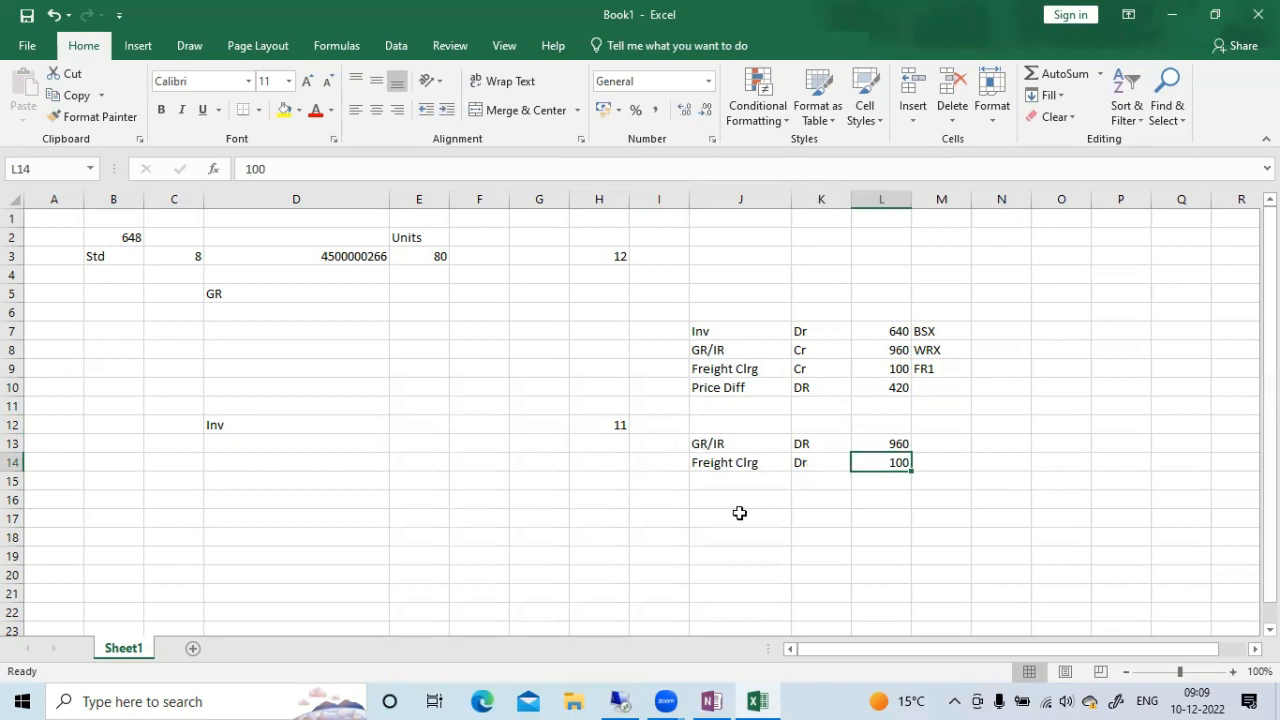
Fill row 15 from column J with Vendor, Cr and the formula =80*11
click(728, 482)
text(V)
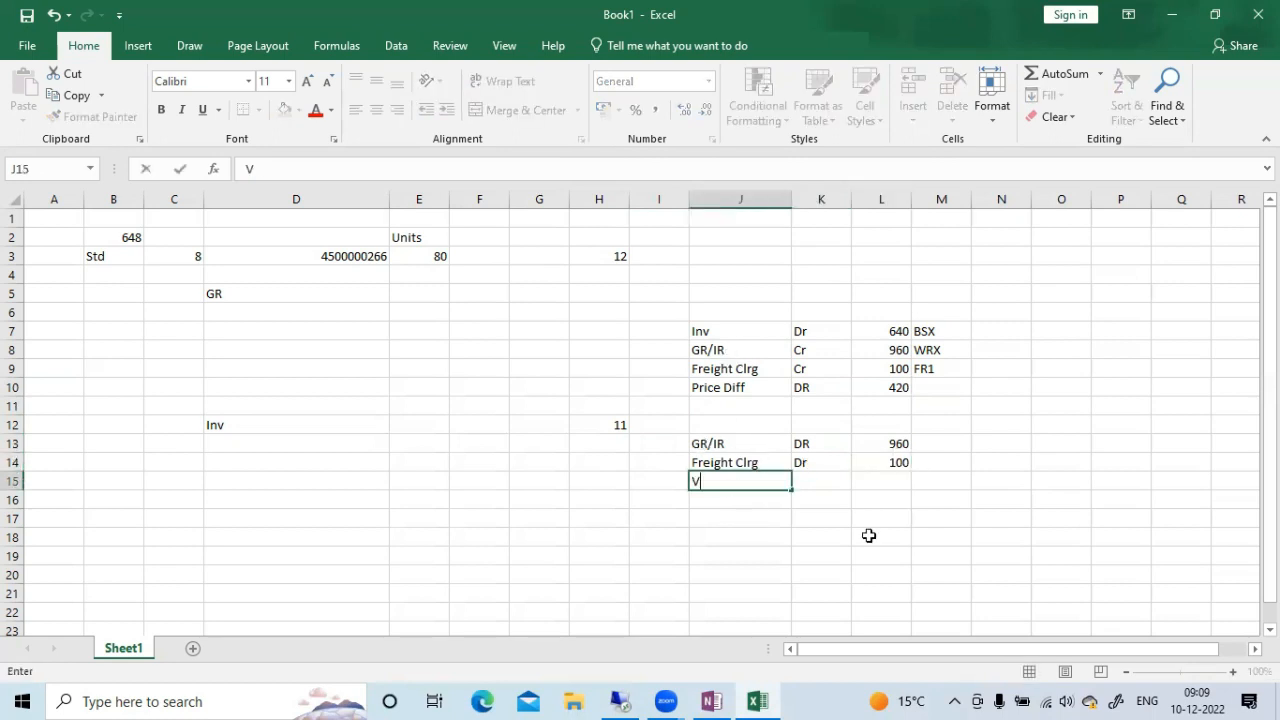
text(endor)
key(Tab)
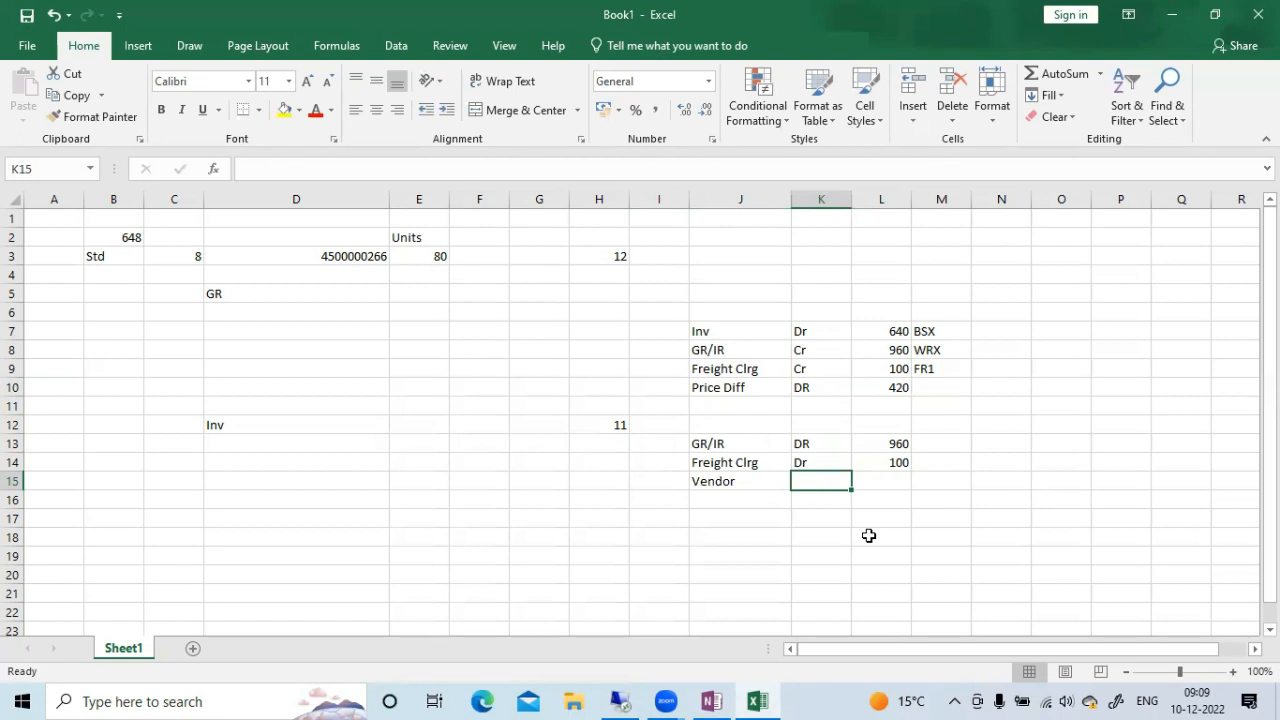
text(Cr)
key(Tab)
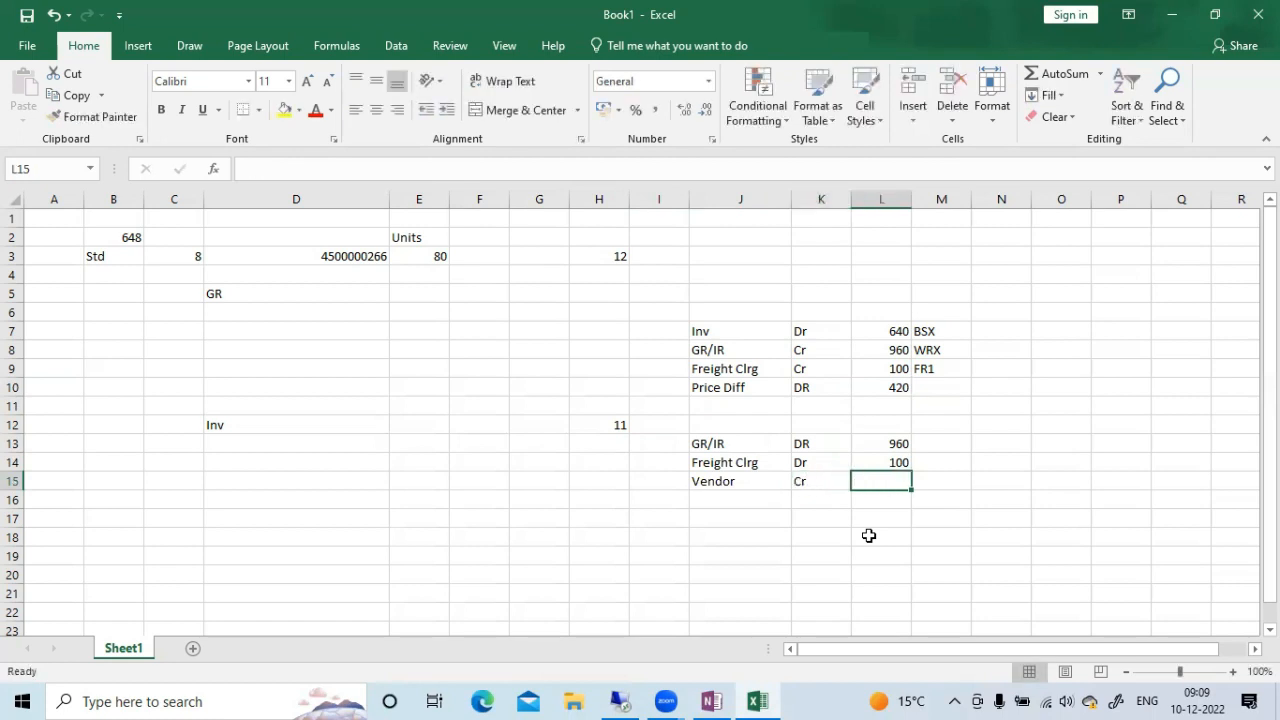
text(=8)
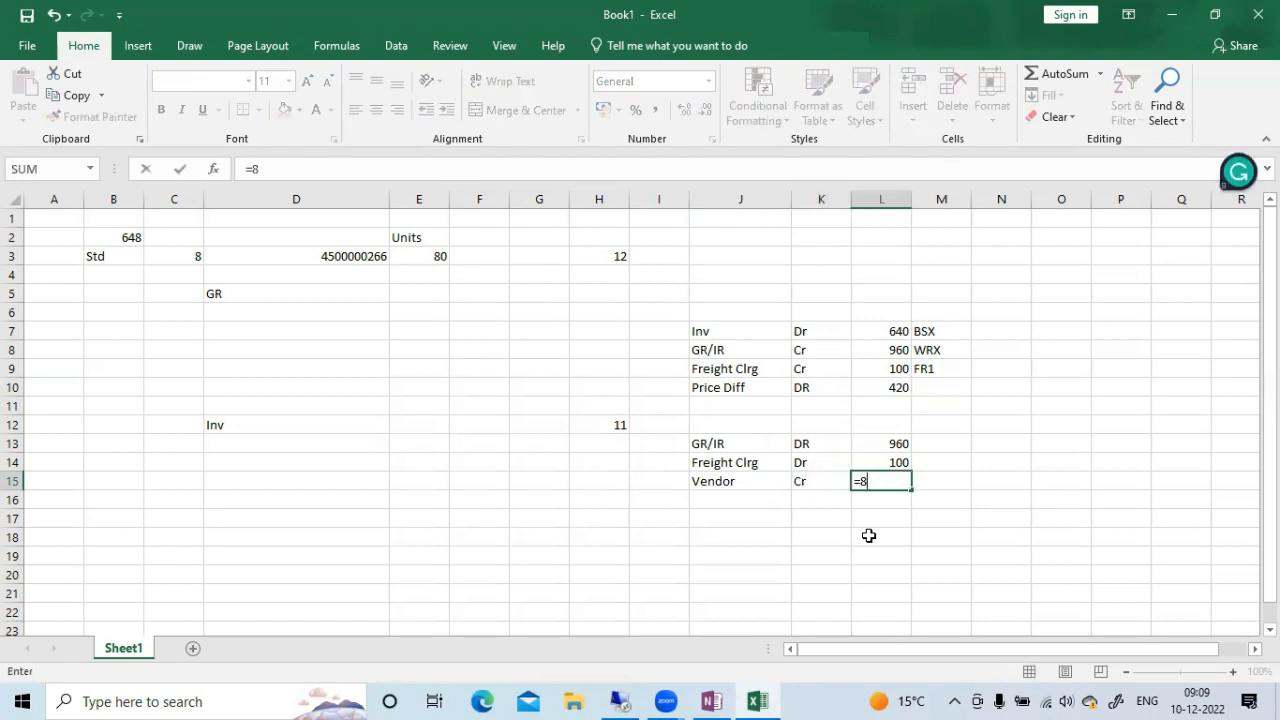
text(0*11)
key(Return)
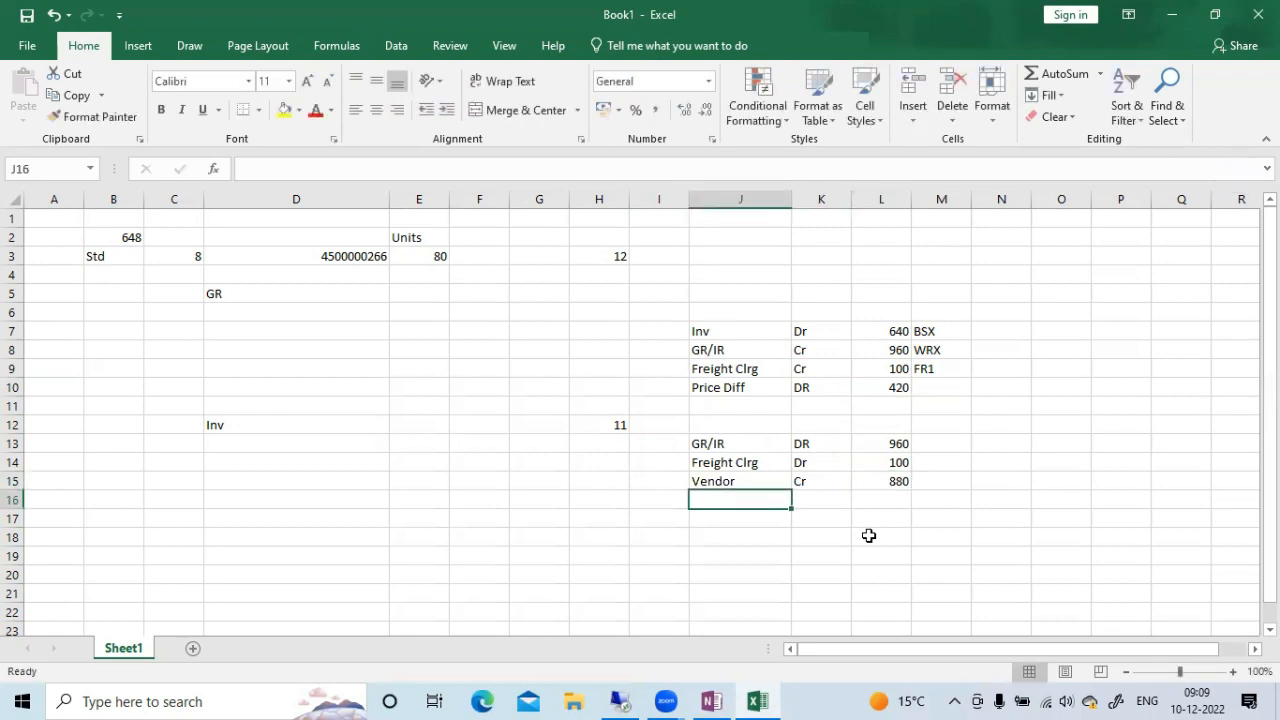
Copy the Price Diff label and posting side from J10:K10 to row 16 and change the side to Cr
drag(712, 388, 820, 390)
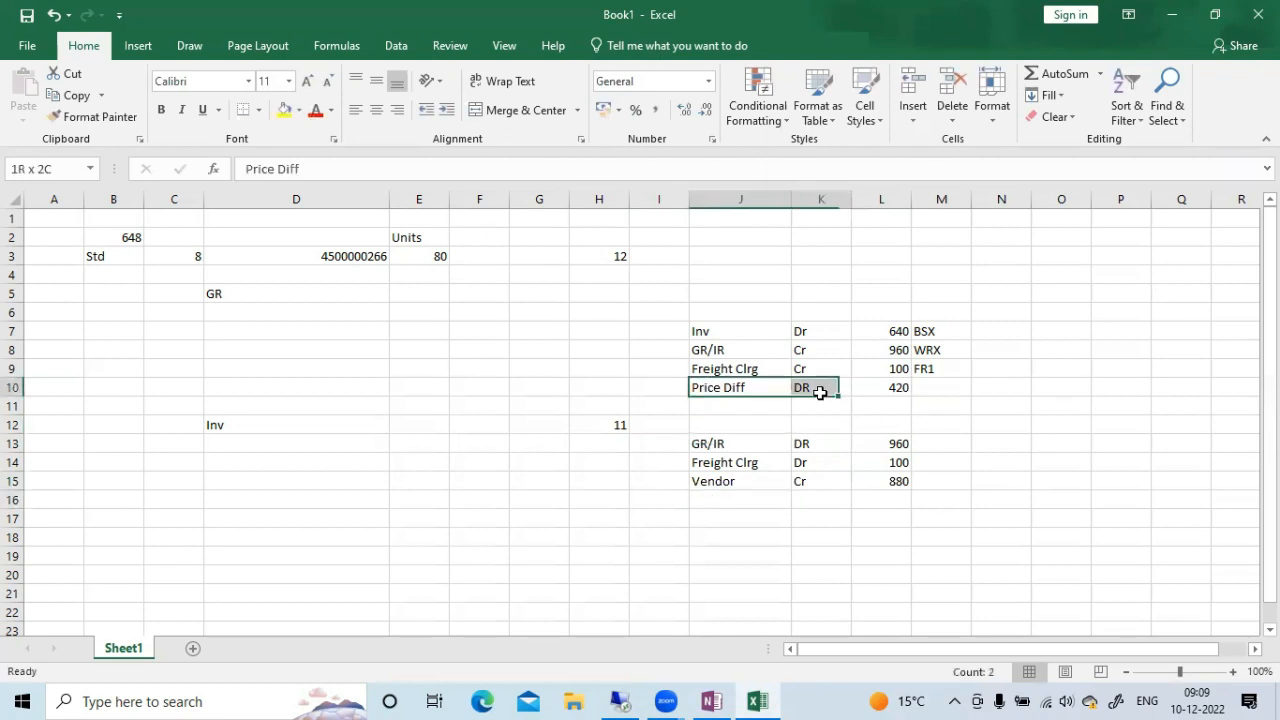
key(ctrl+c)
click(757, 500)
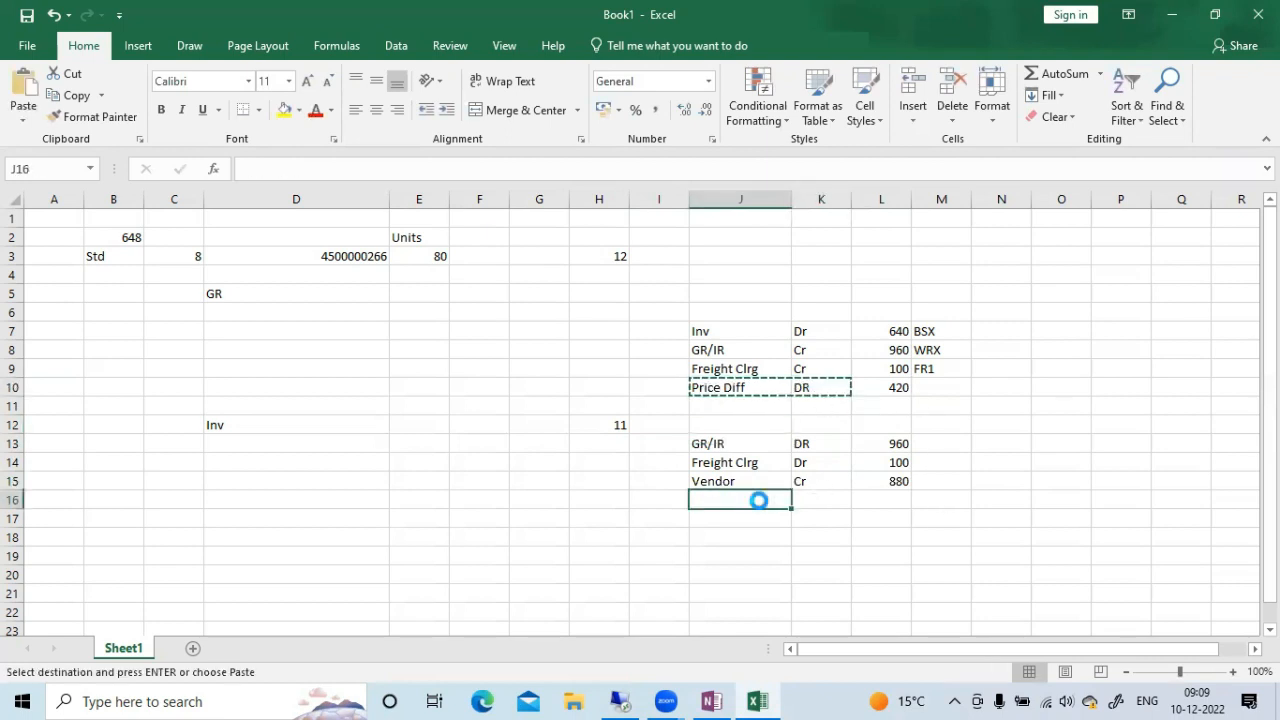
key(ctrl+v)
key(Escape)
click(946, 538)
click(812, 500)
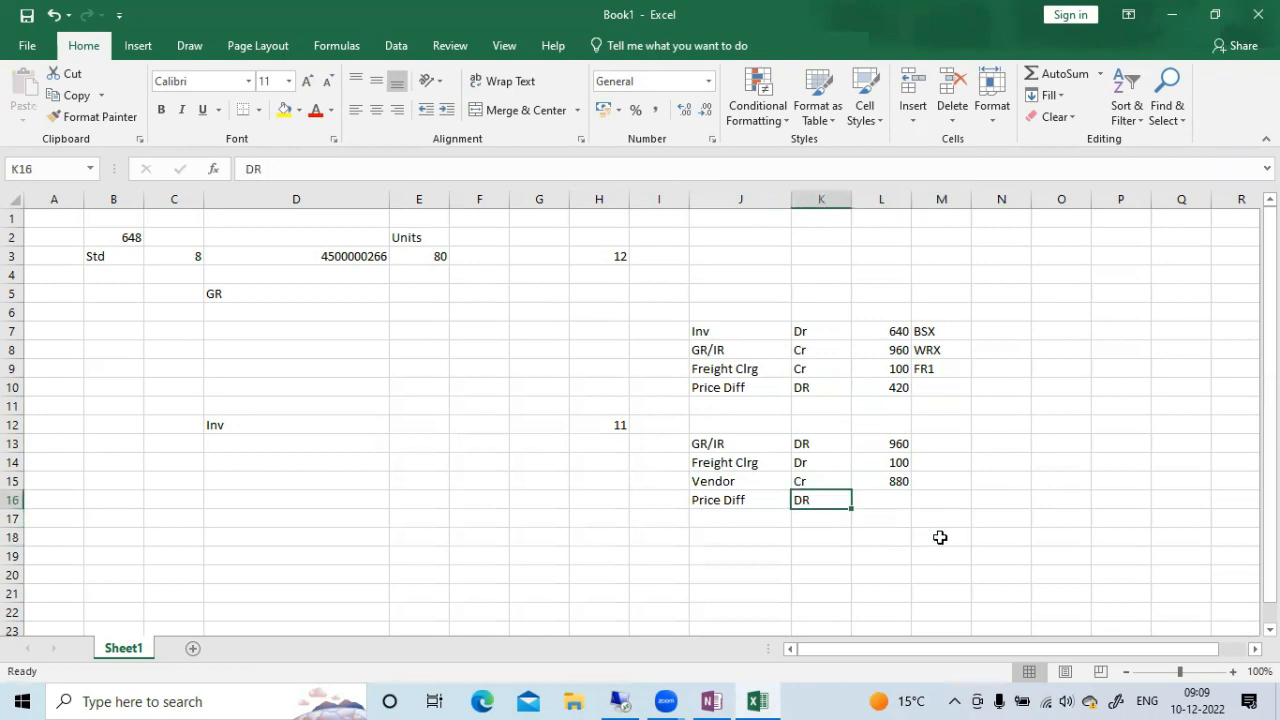
text(Cr)
key(Tab)
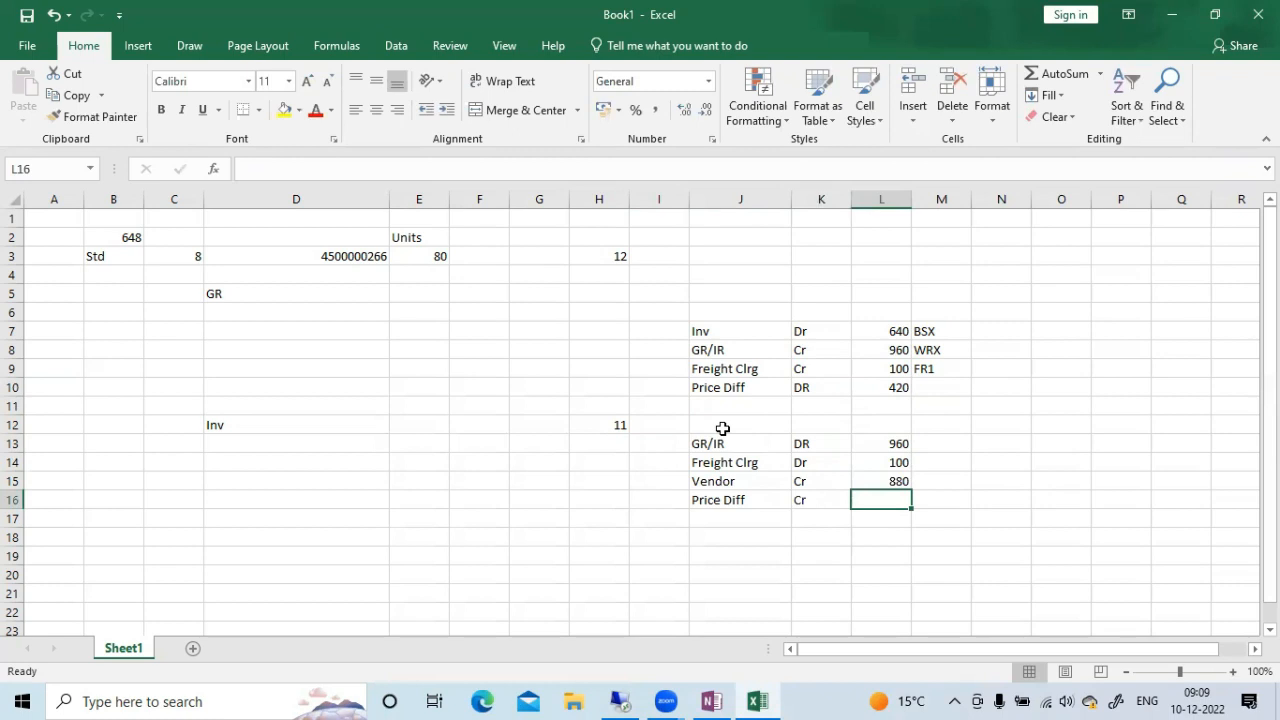
Change the invoice price in H12 to 10 and the Vendor amount formula in L15 to =80*10
click(600, 424)
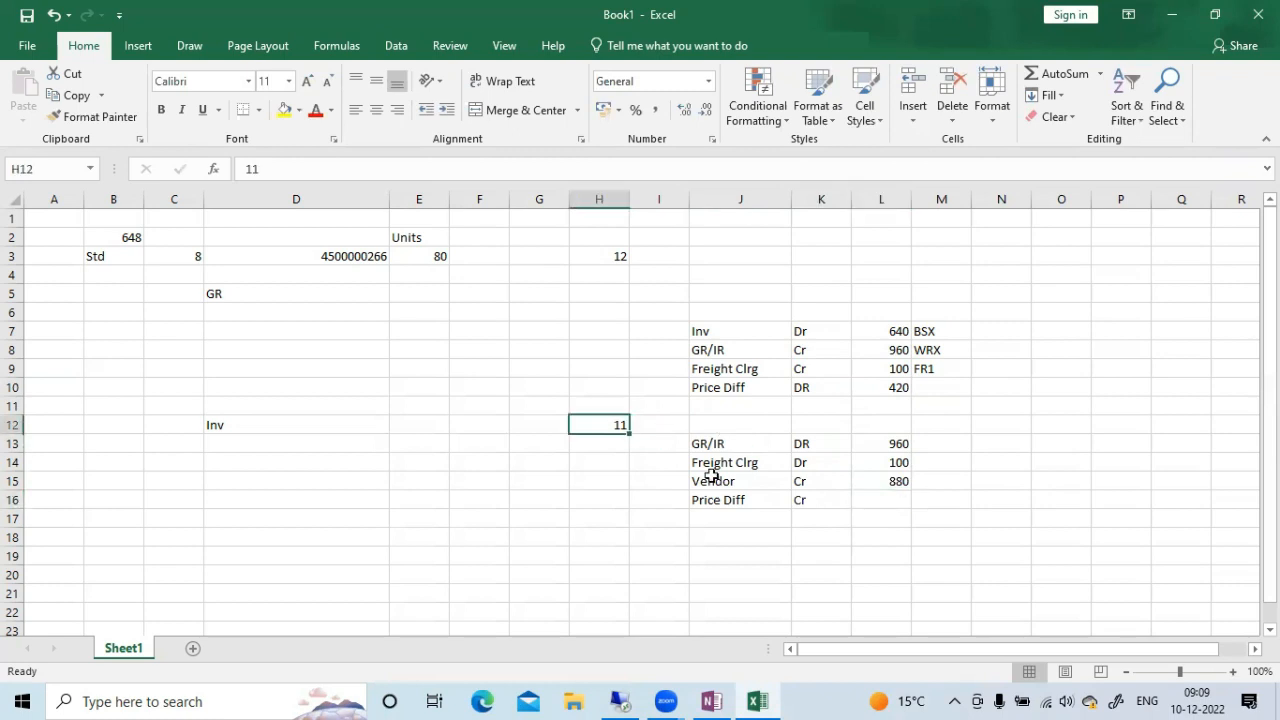
text(10)
key(Tab)
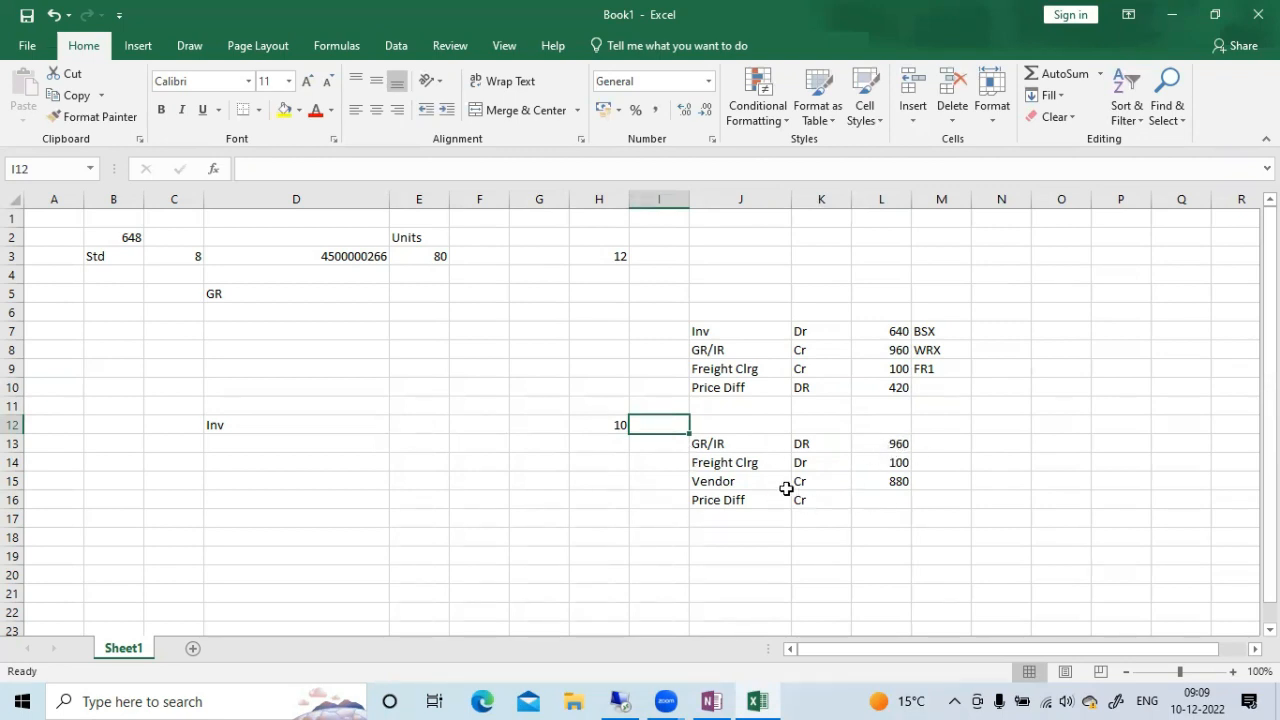
click(883, 481)
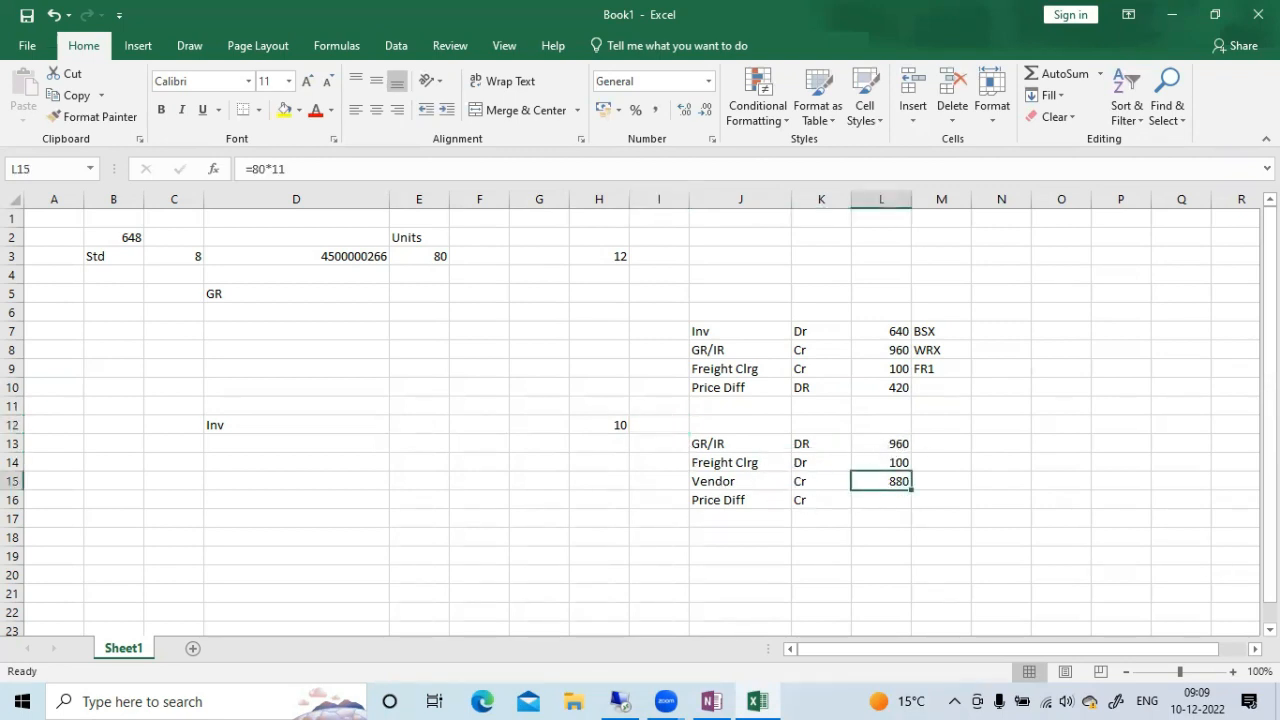
click(320, 170)
key(BackSpace)
text(0)
key(Tab)
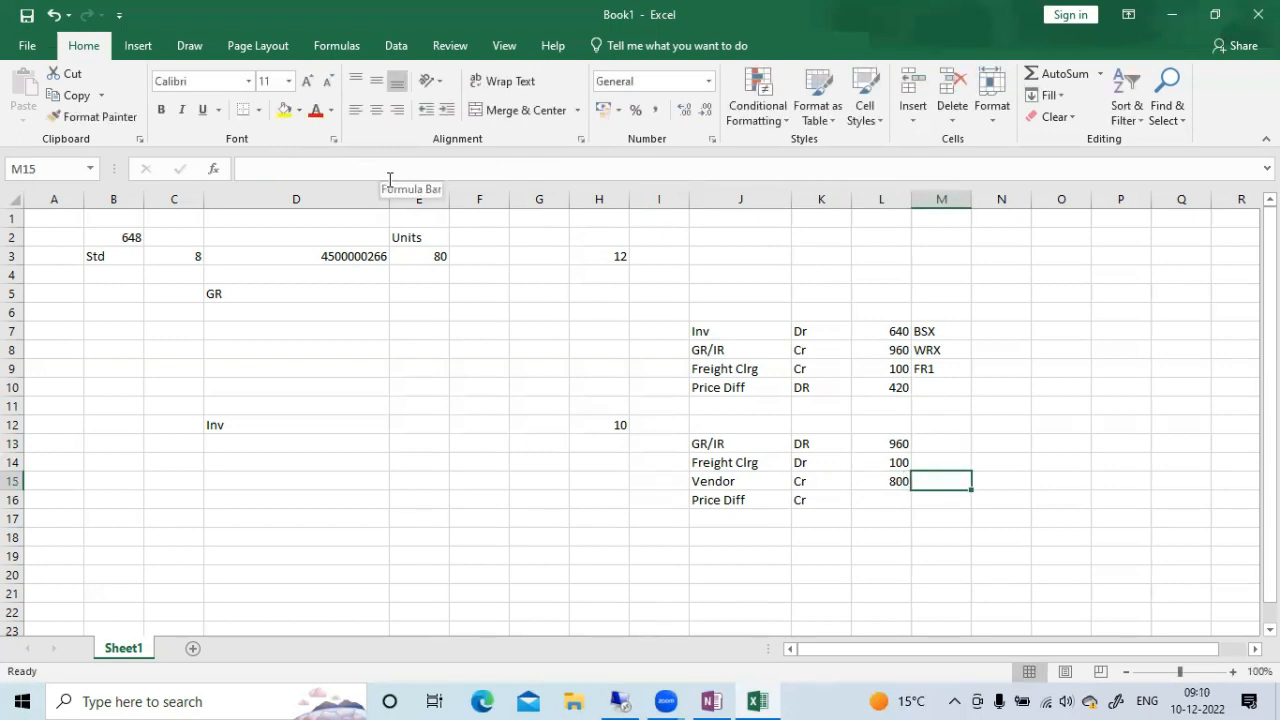
Compare the invoice's GR/IR and Freight Clrg debits in L13:L14 with the Vendor credit in L15 to derive the price difference
click(903, 501)
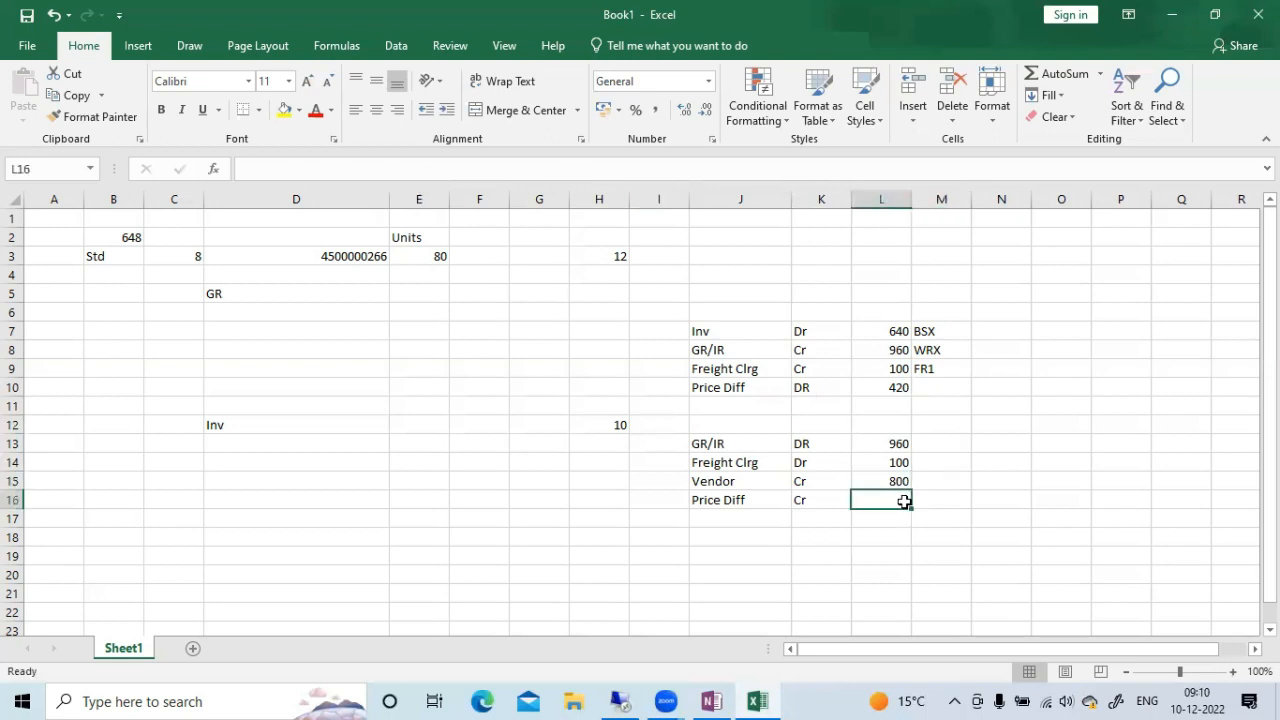
click(999, 418)
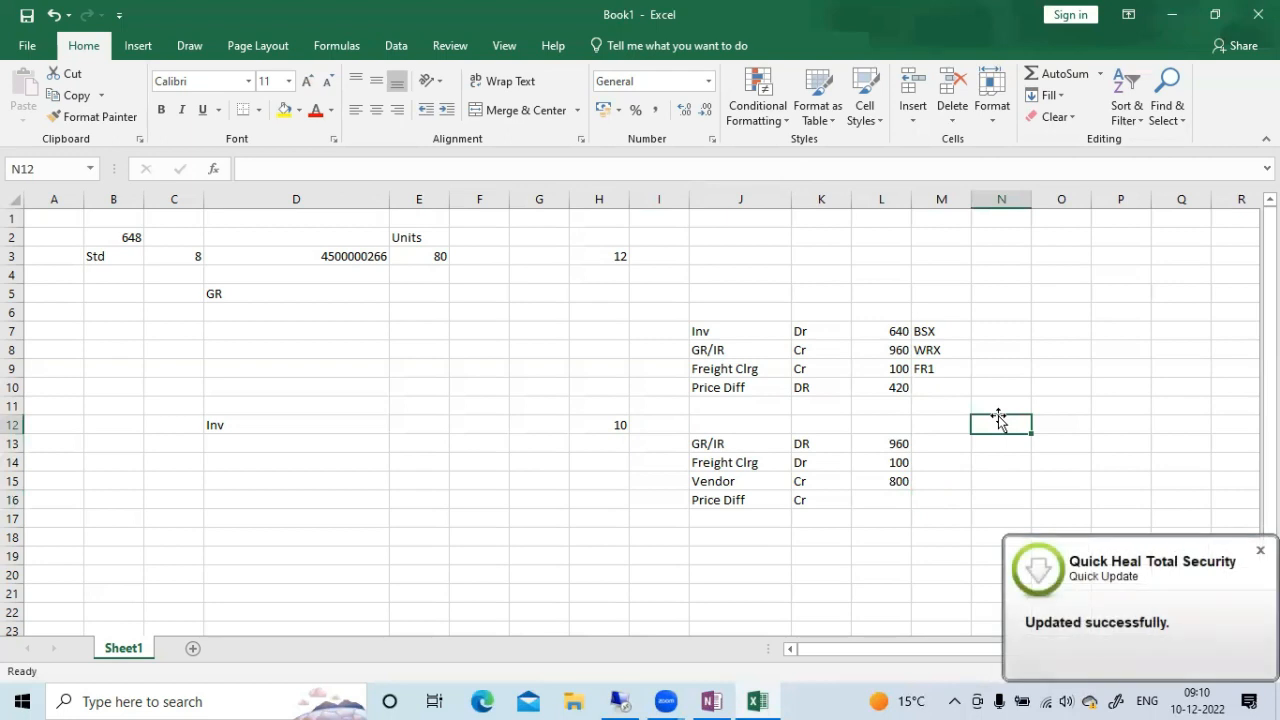
click(731, 392)
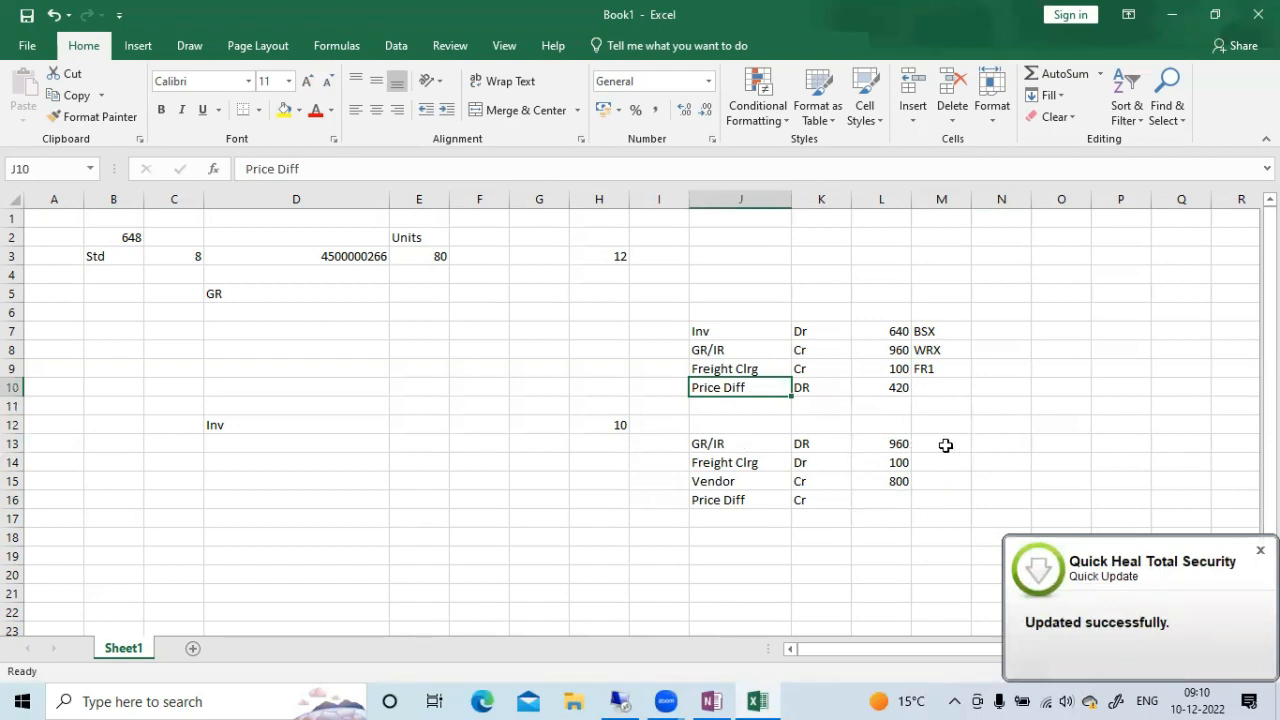
drag(894, 446, 894, 460)
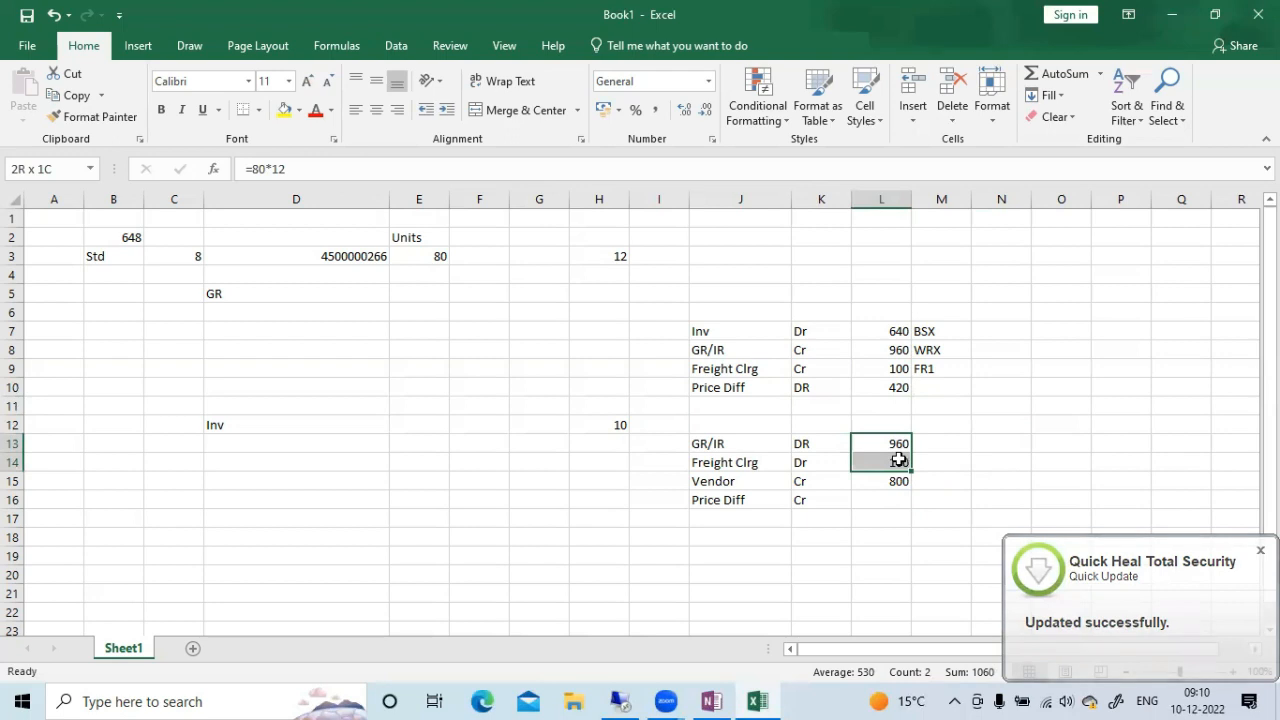
click(1008, 445)
click(872, 481)
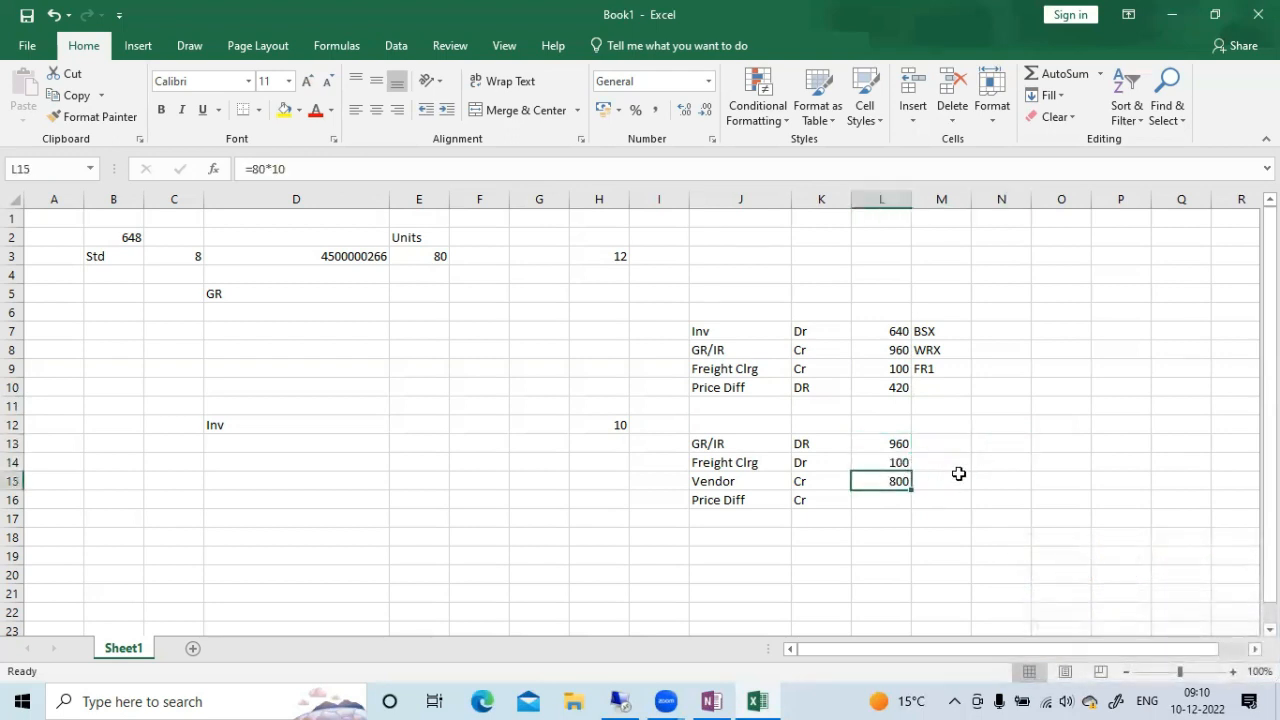
Enter 260 as the invoice's Price Diff amount in L16
click(888, 500)
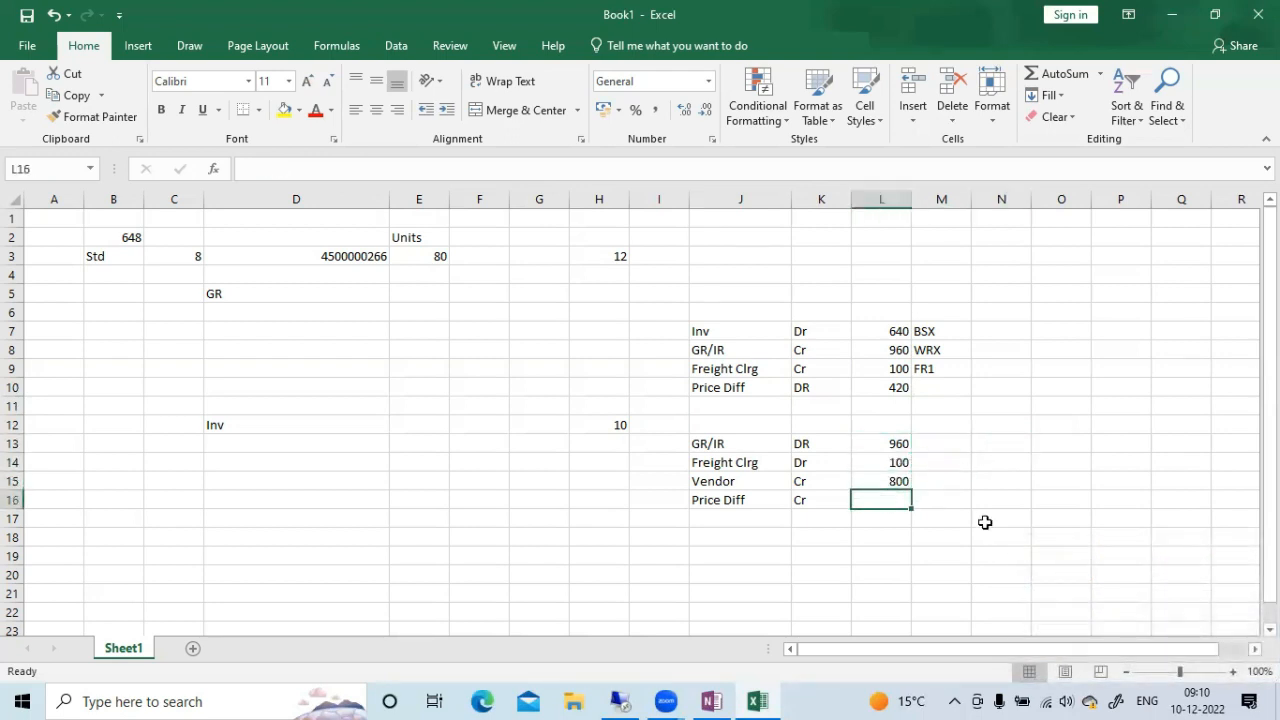
text(260)
key(Tab)
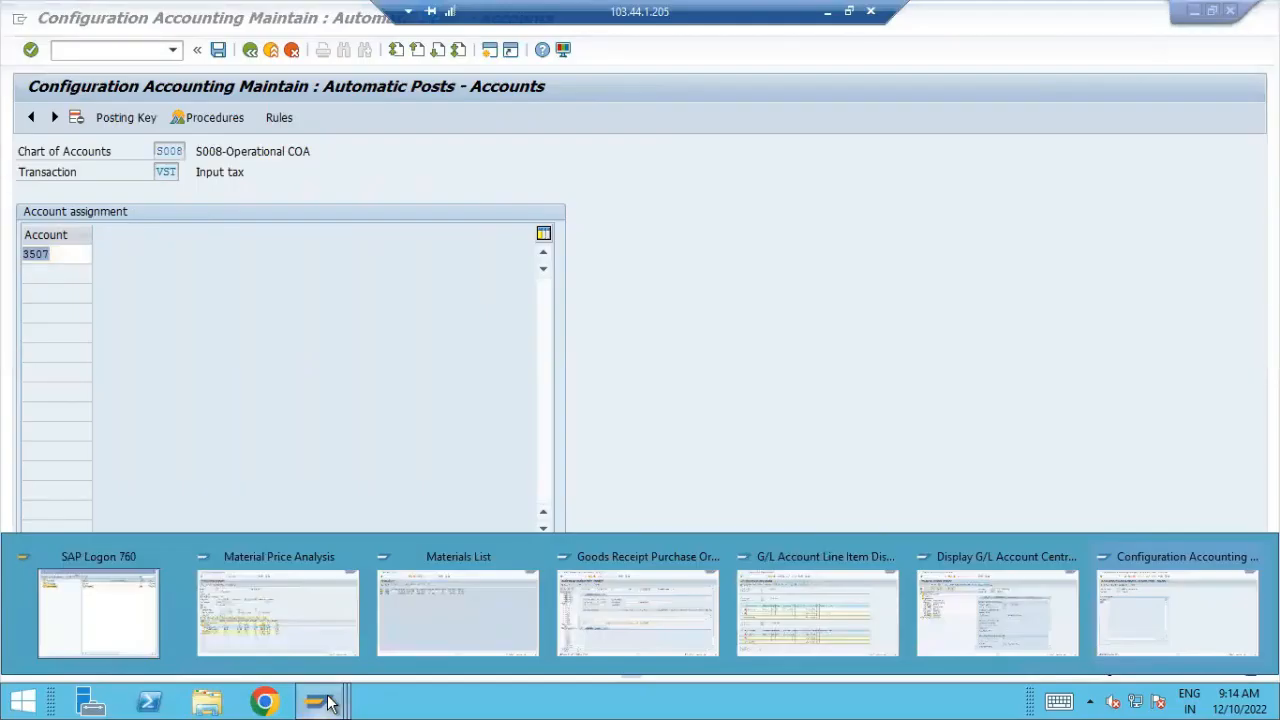
In the SAP remote session, close the accounting configuration window and start MIRO in the Goods Receipt window
click(1248, 557)
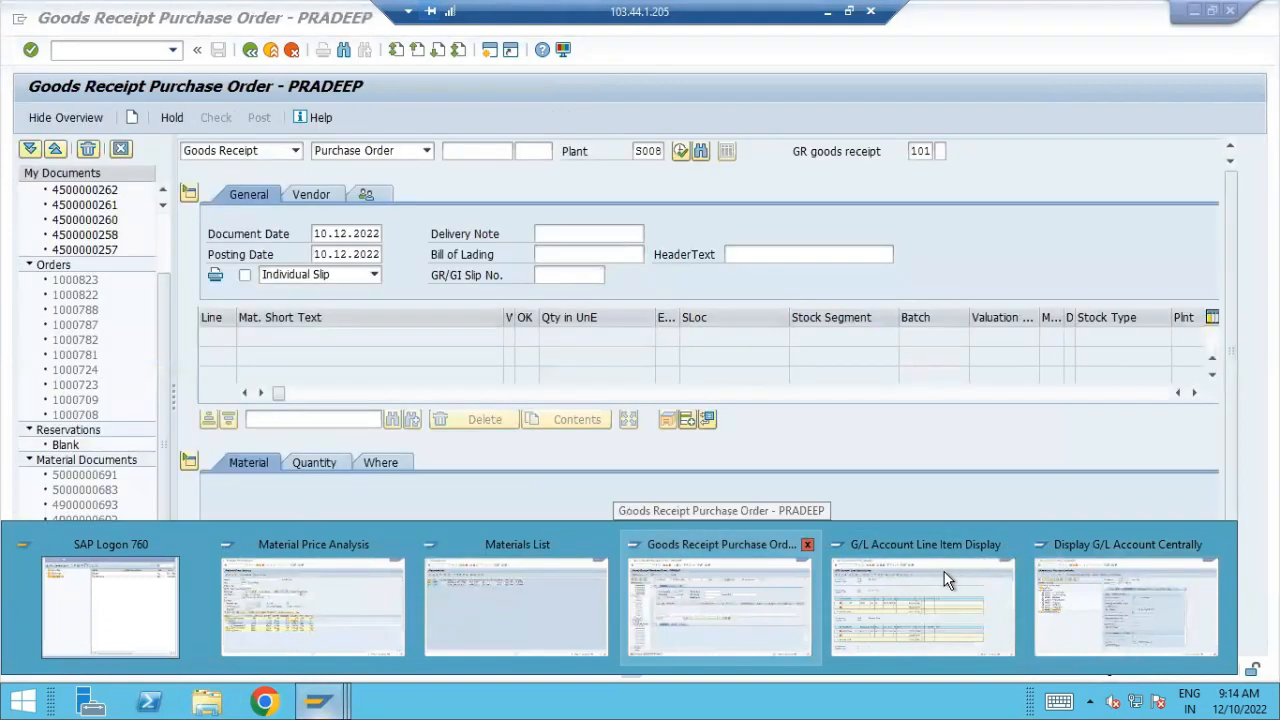
click(760, 600)
click(86, 52)
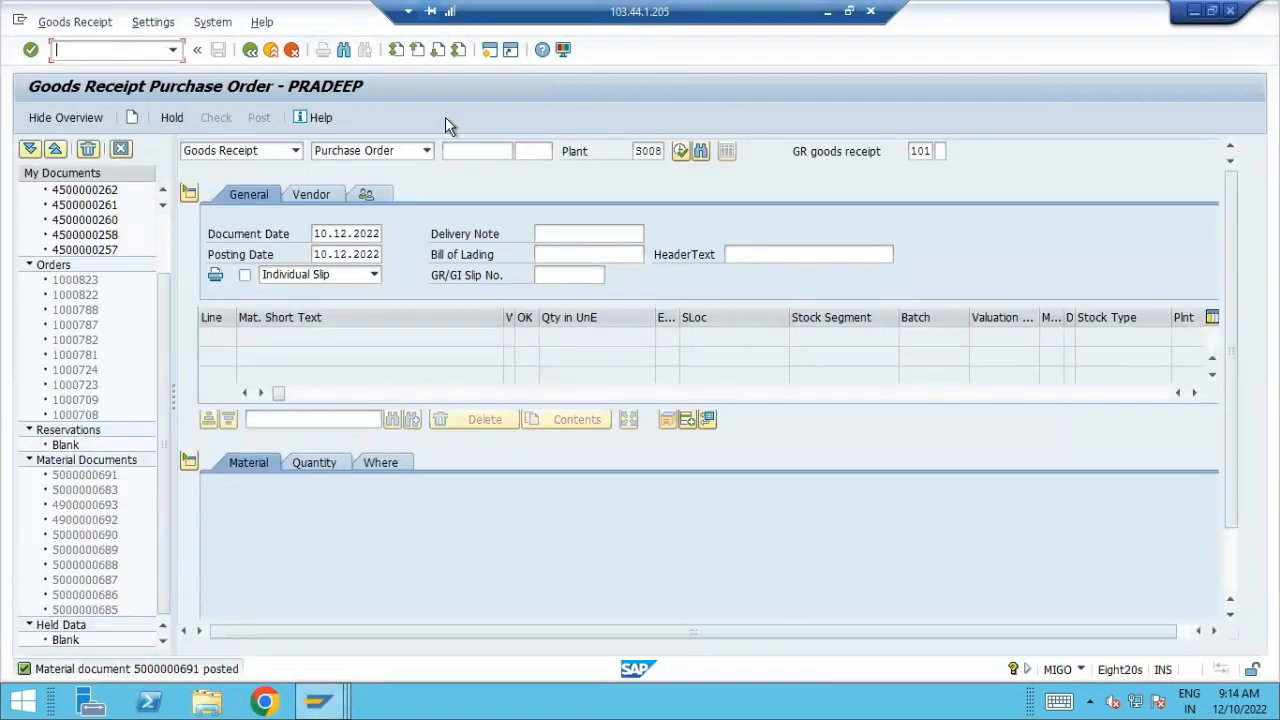
text(/NMIRO)
key(Return)
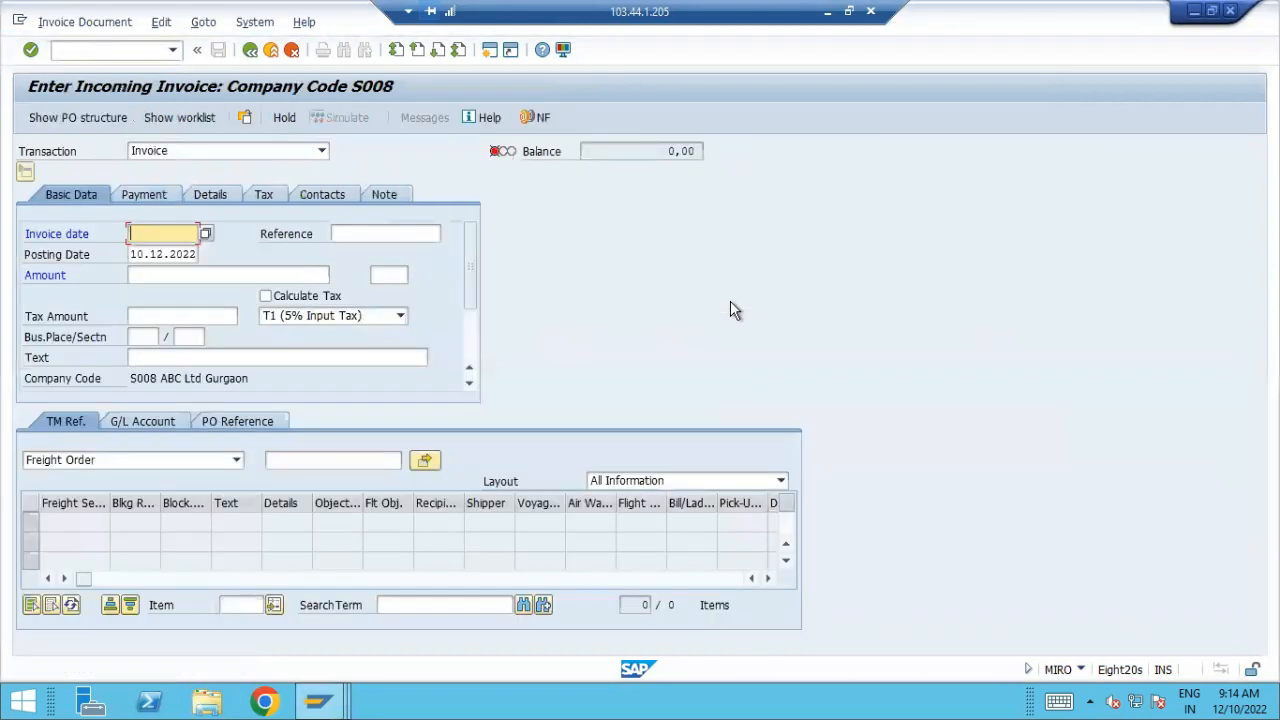
Copy the purchase order number from D3 of the Excel sheet and return to the incoming invoice in SAP
click(829, 12)
click(479, 293)
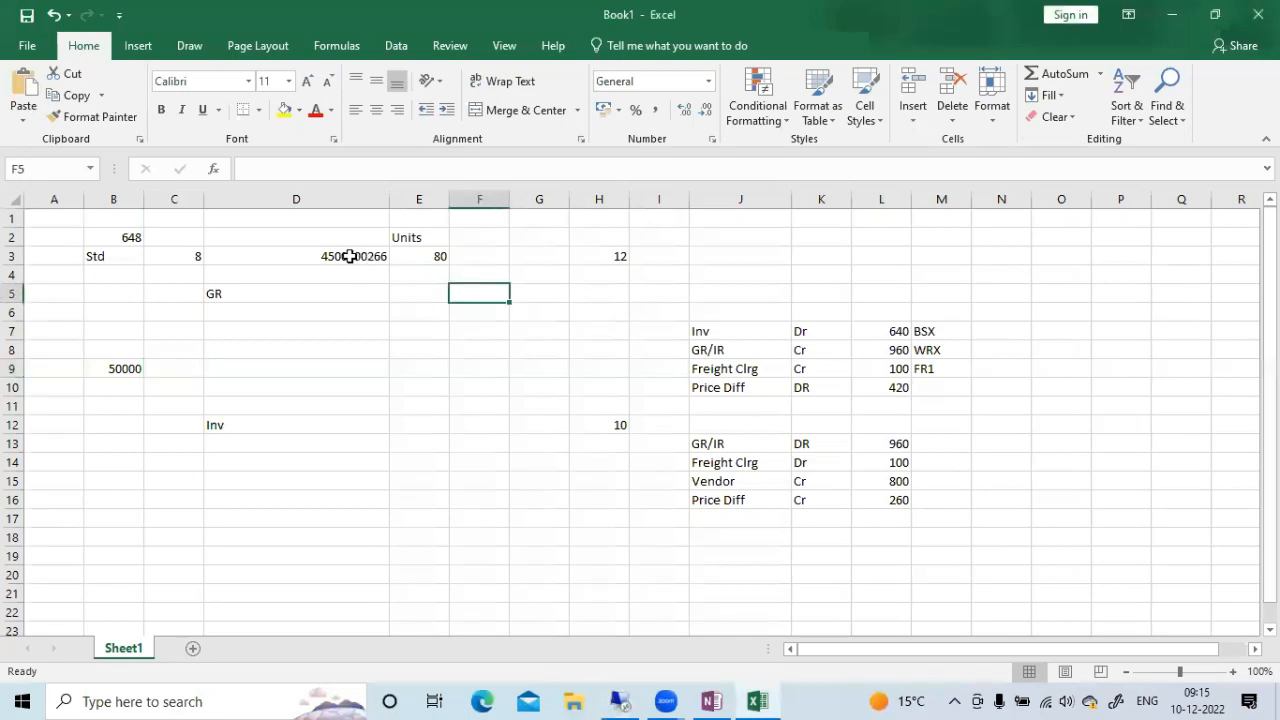
click(348, 257)
double_click(328, 168)
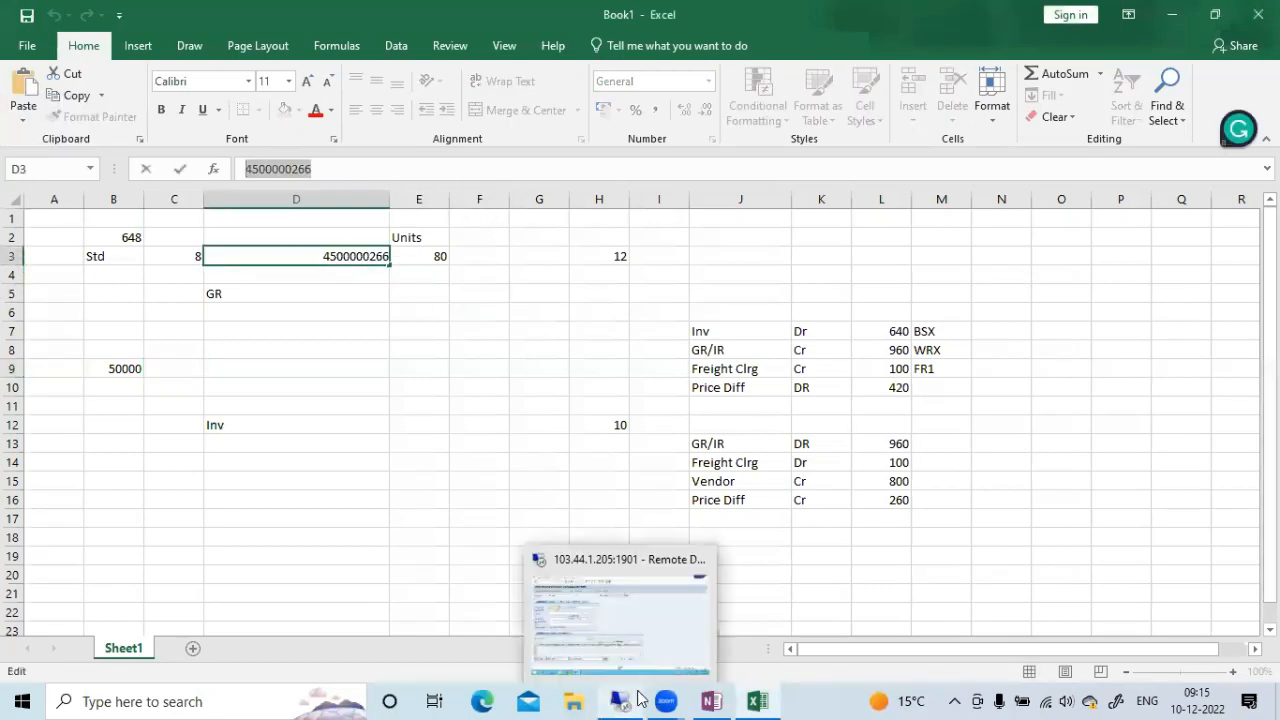
click(638, 698)
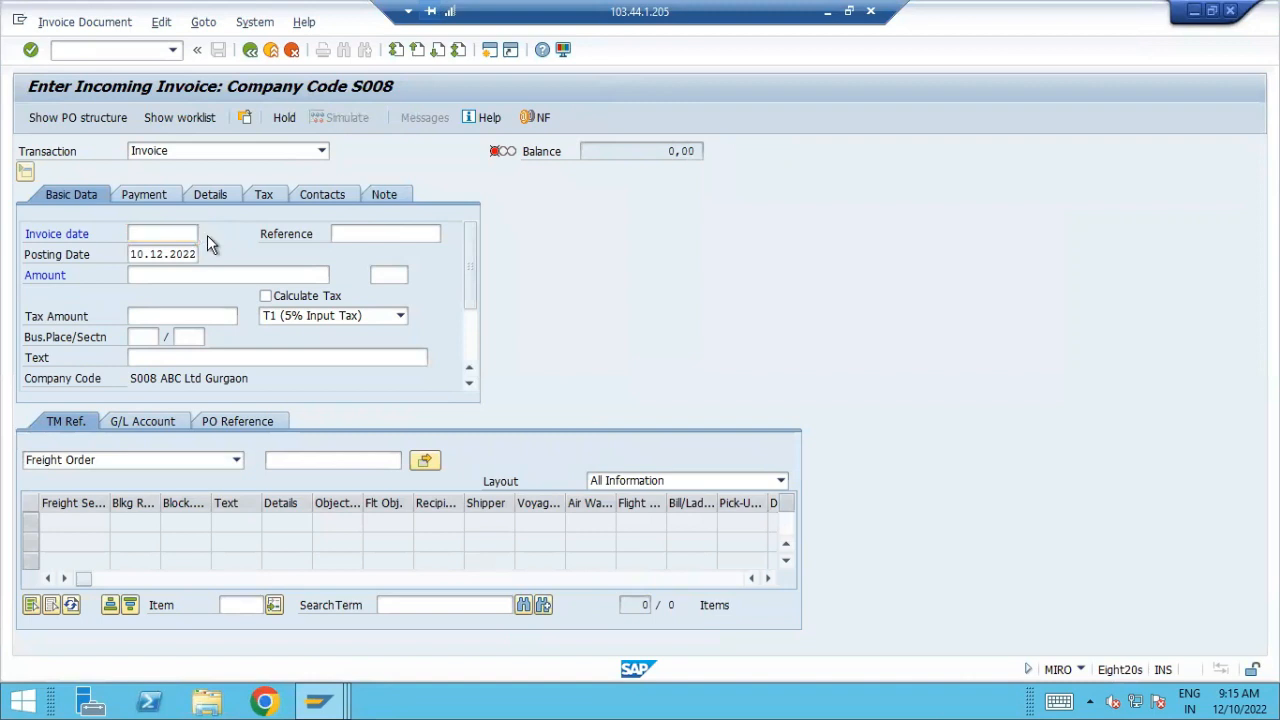
Set the invoice date to 10.12.2022 and enter the copied purchase order number as the reference
key(F4)
double_click(357, 400)
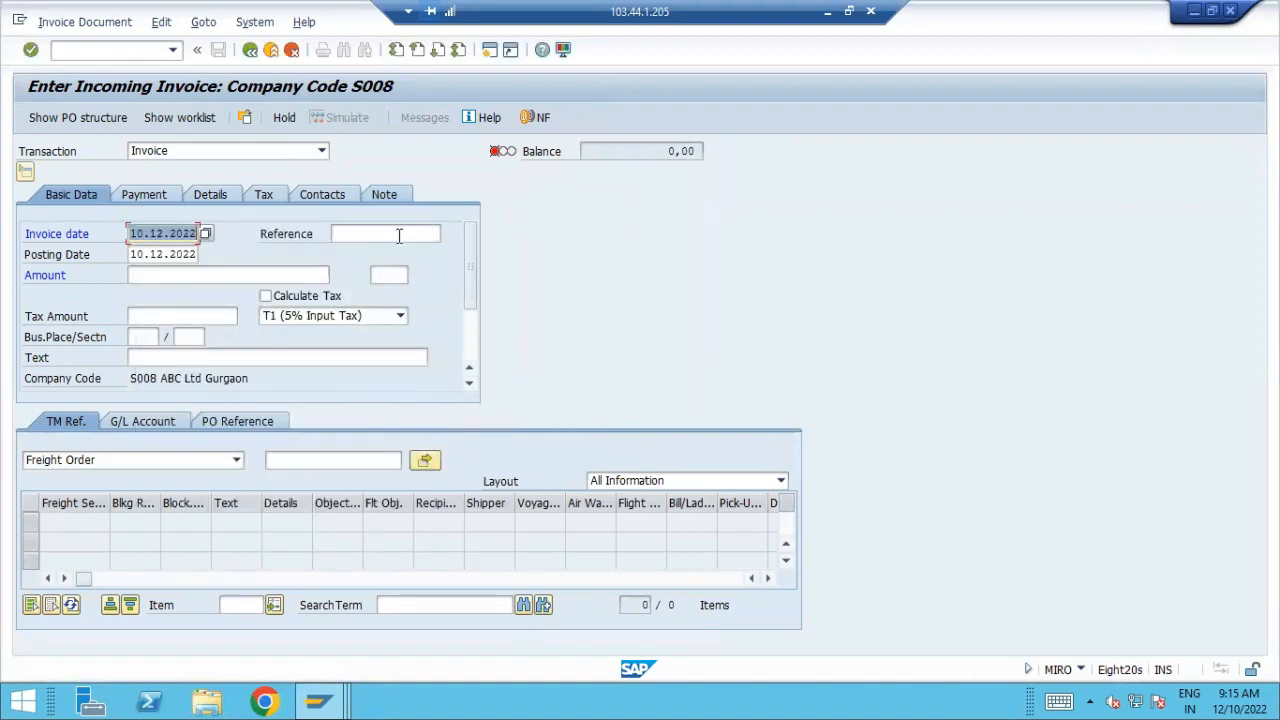
click(398, 234)
key(ctrl+v)
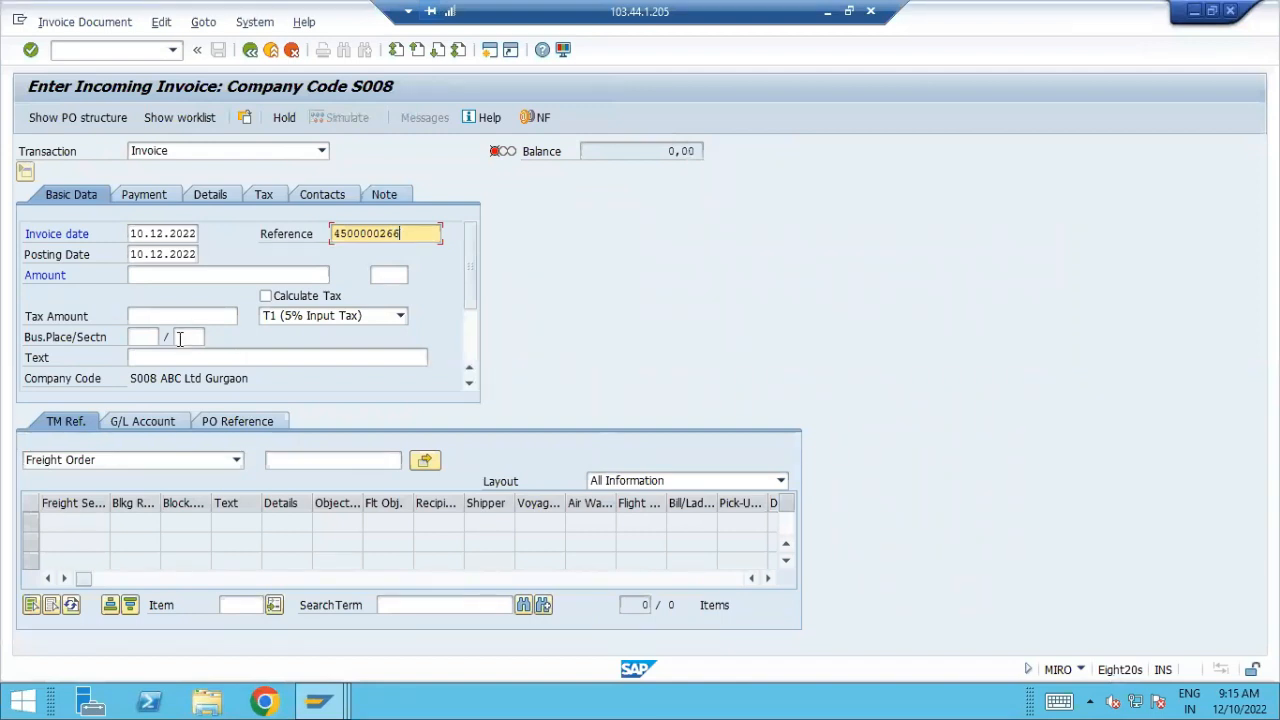
Load the goods/service items into the invoice by referencing the copied purchase order number and adopting the assignment
click(239, 421)
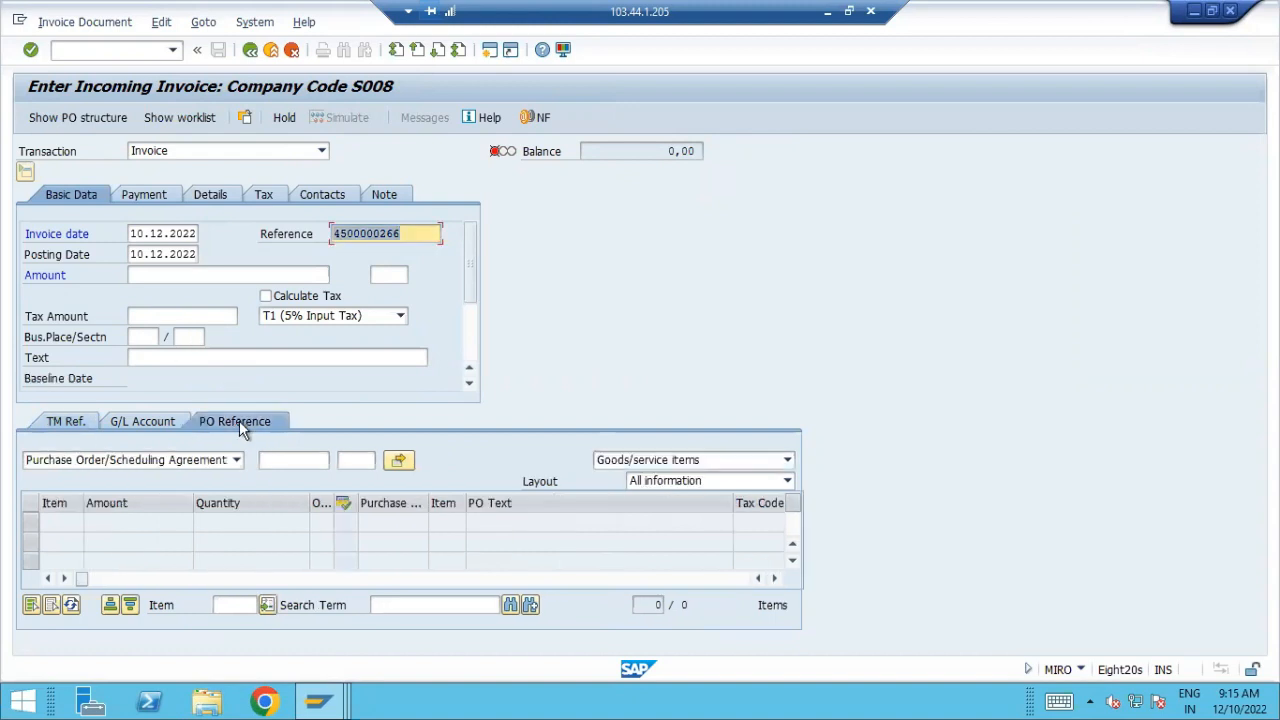
click(313, 460)
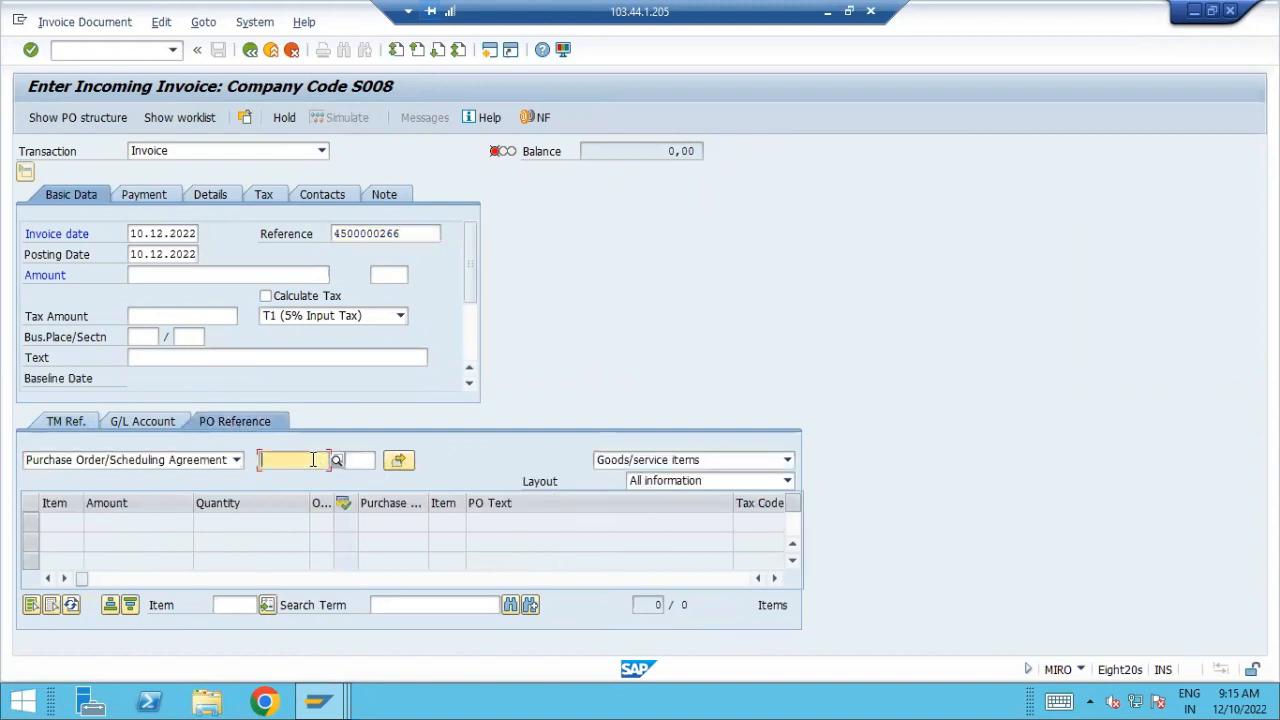
key(ctrl+v)
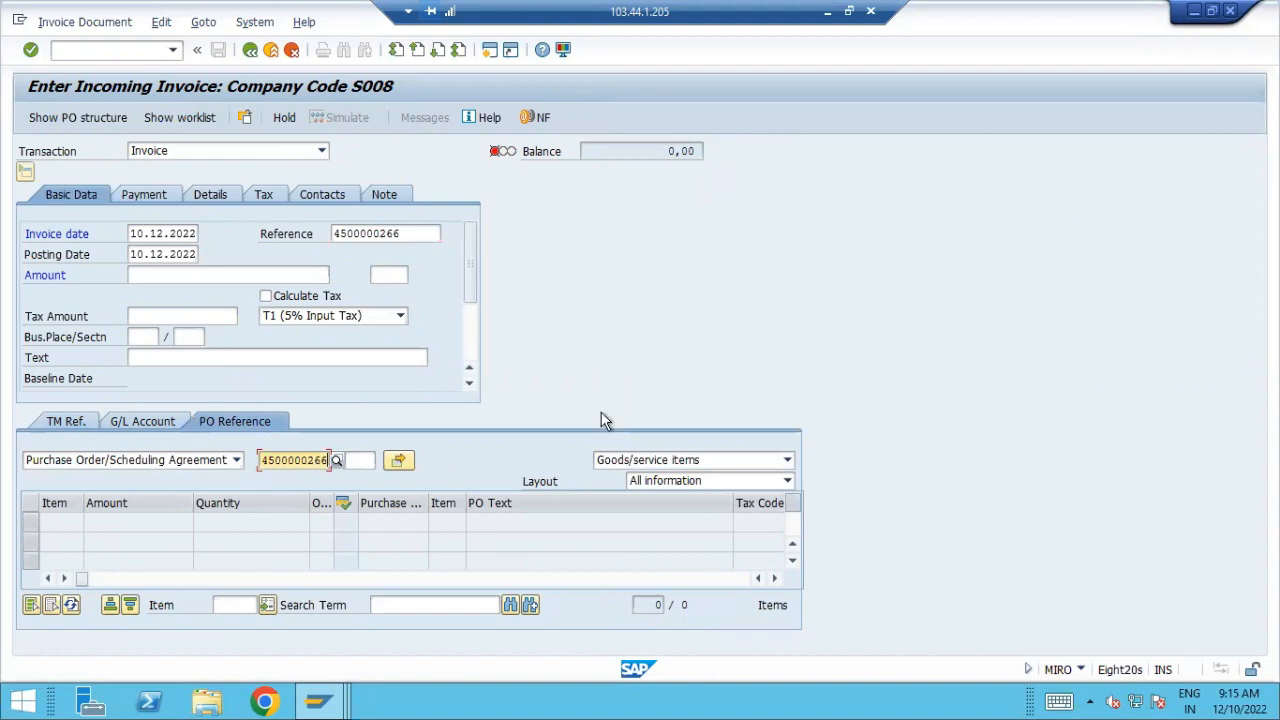
click(400, 461)
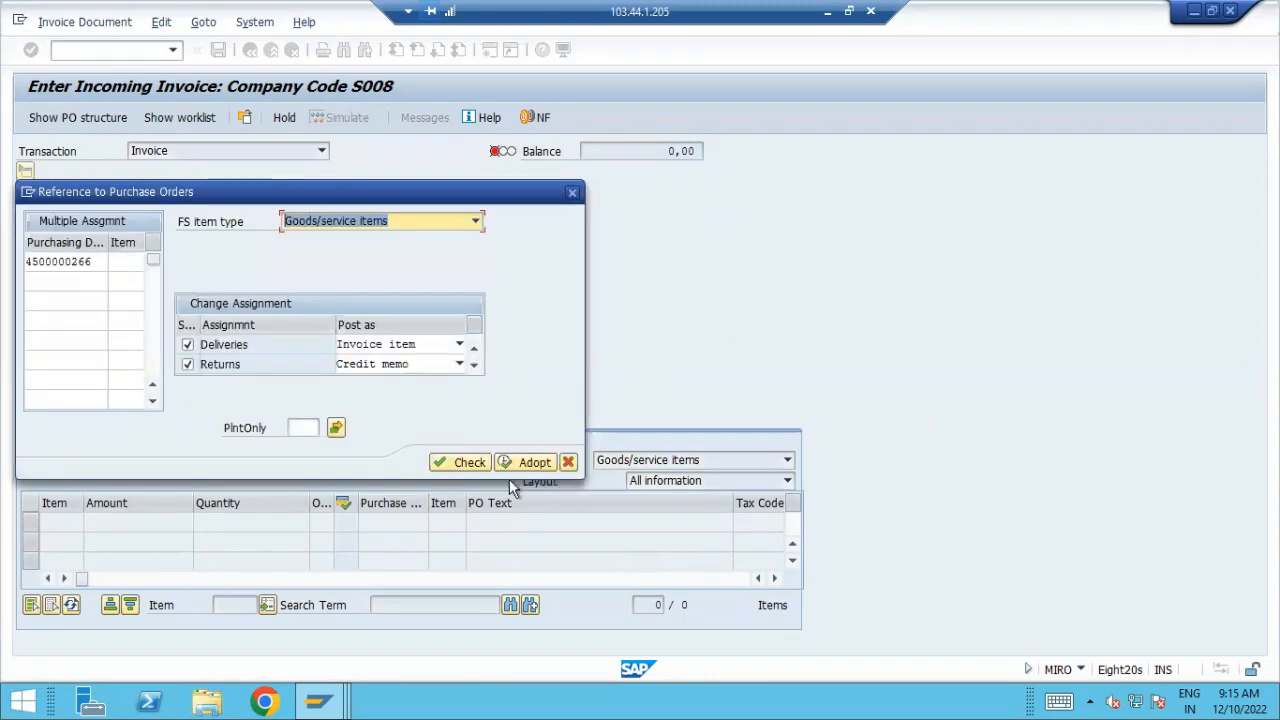
click(533, 463)
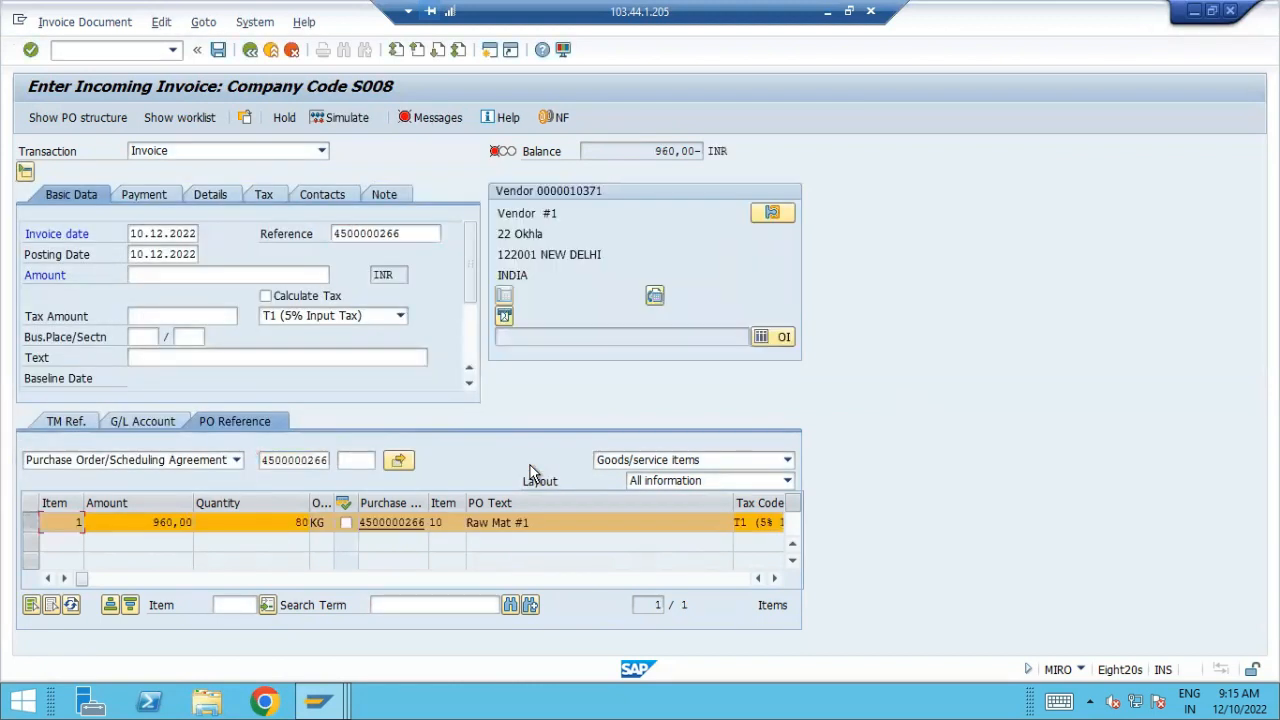
Set the amount of invoice item 1, Raw Mat #1, to 800
click(33, 524)
drag(153, 522, 550, 536)
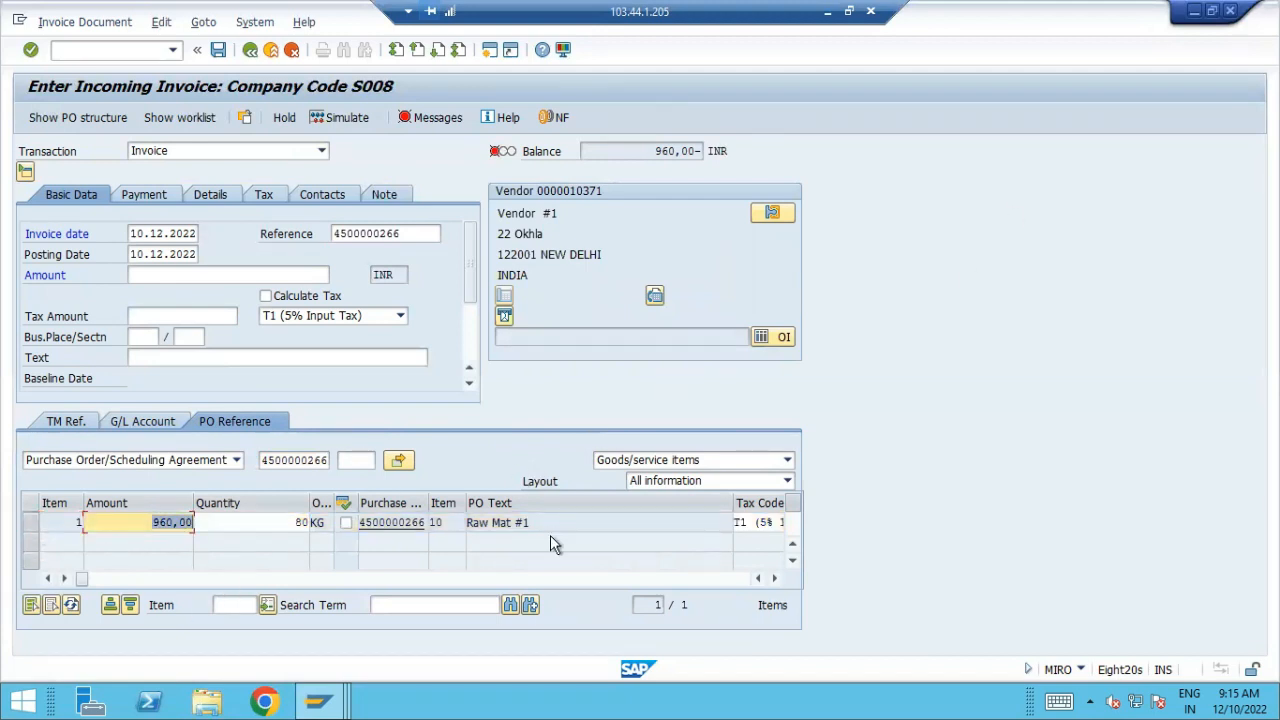
text(800)
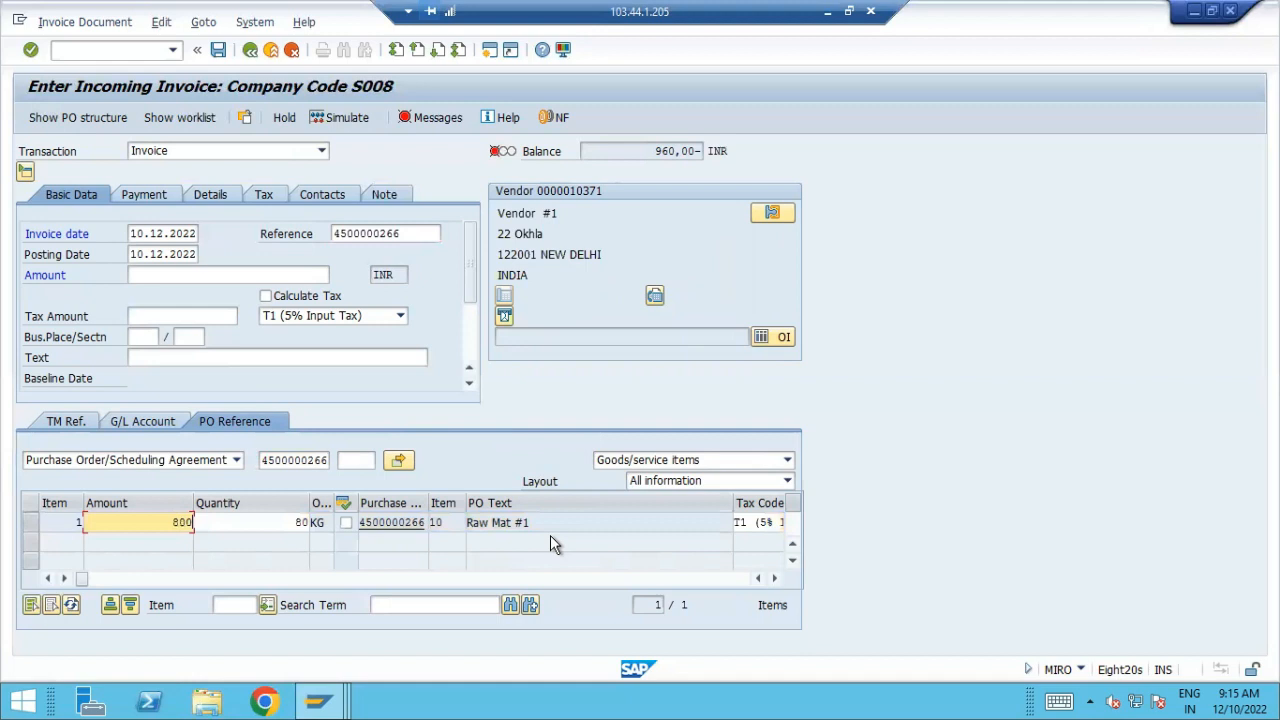
key(Return)
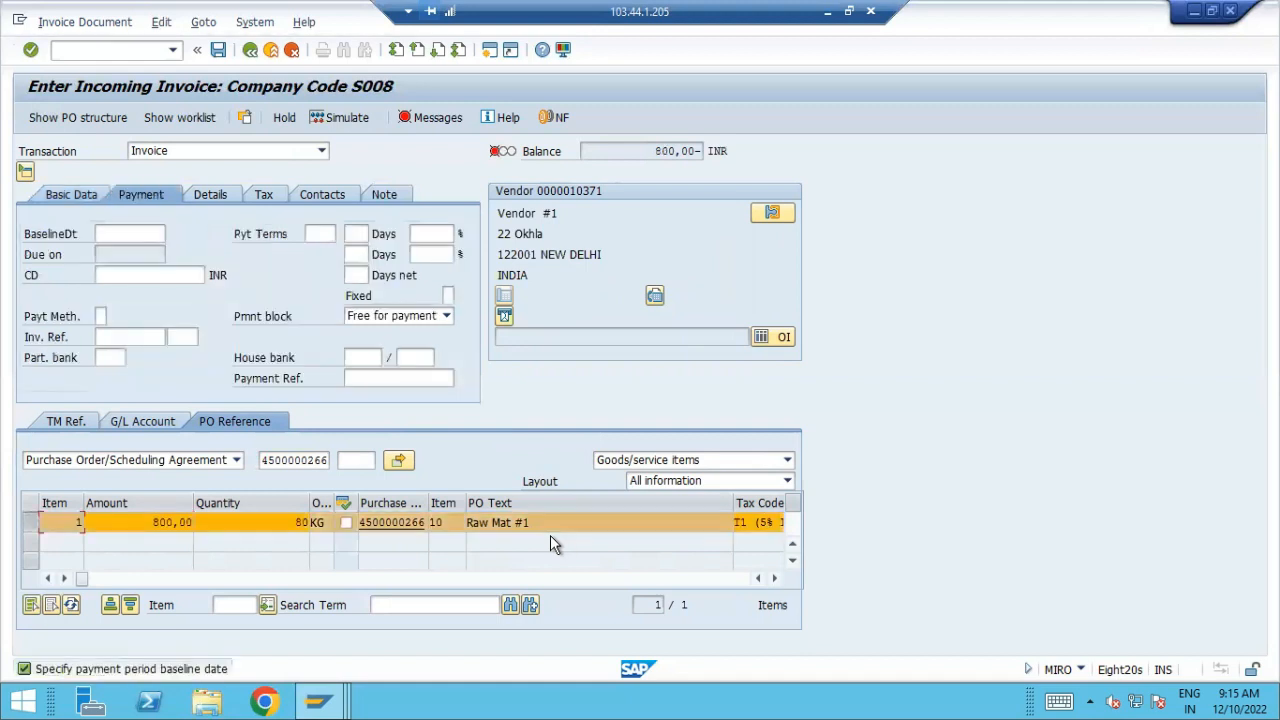
Set the payment baseline date to 10.12.2022
click(134, 233)
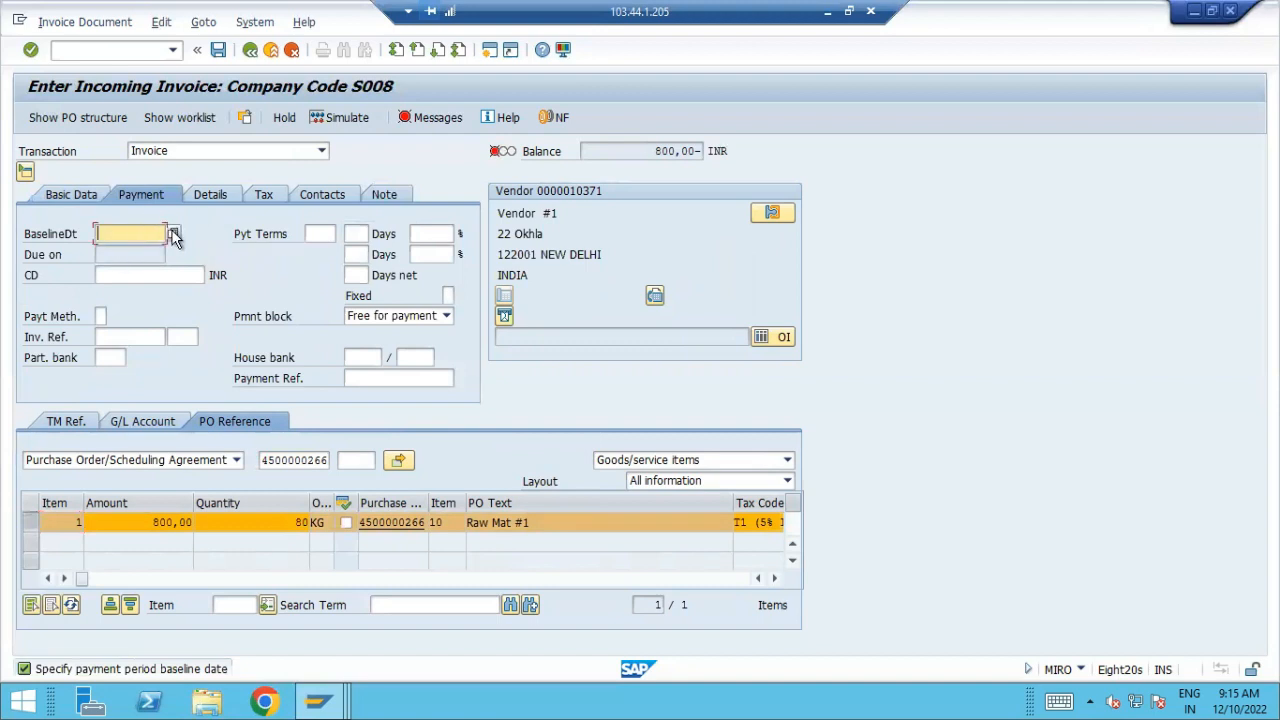
click(172, 233)
double_click(356, 403)
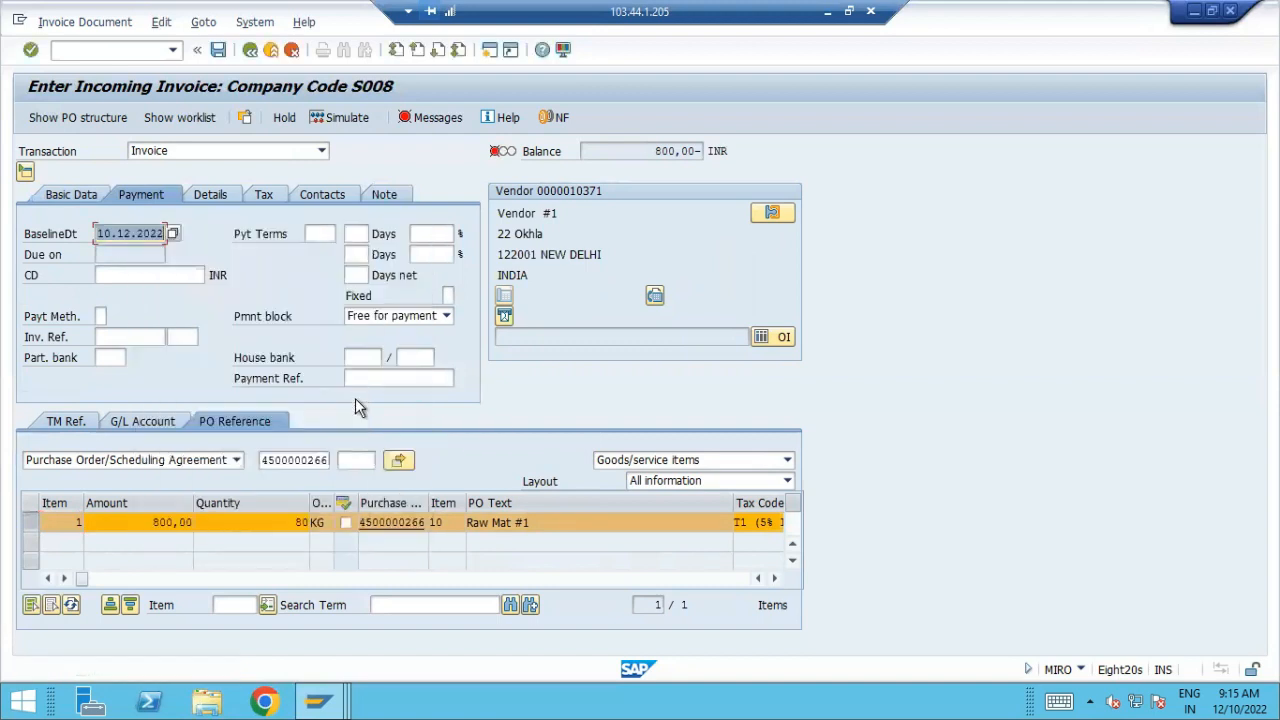
key(Return)
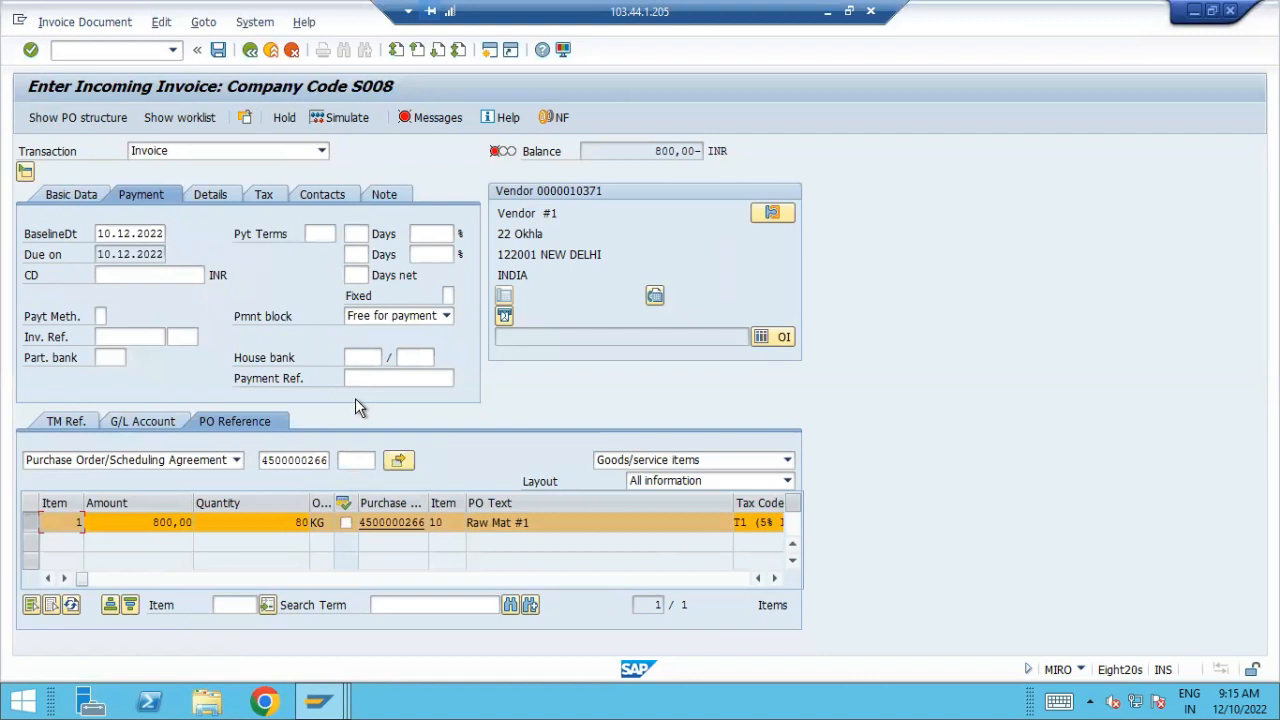
Turn on Calculate Tax with T1 (5% Input Tax) and set the total invoice amount to 840
click(72, 190)
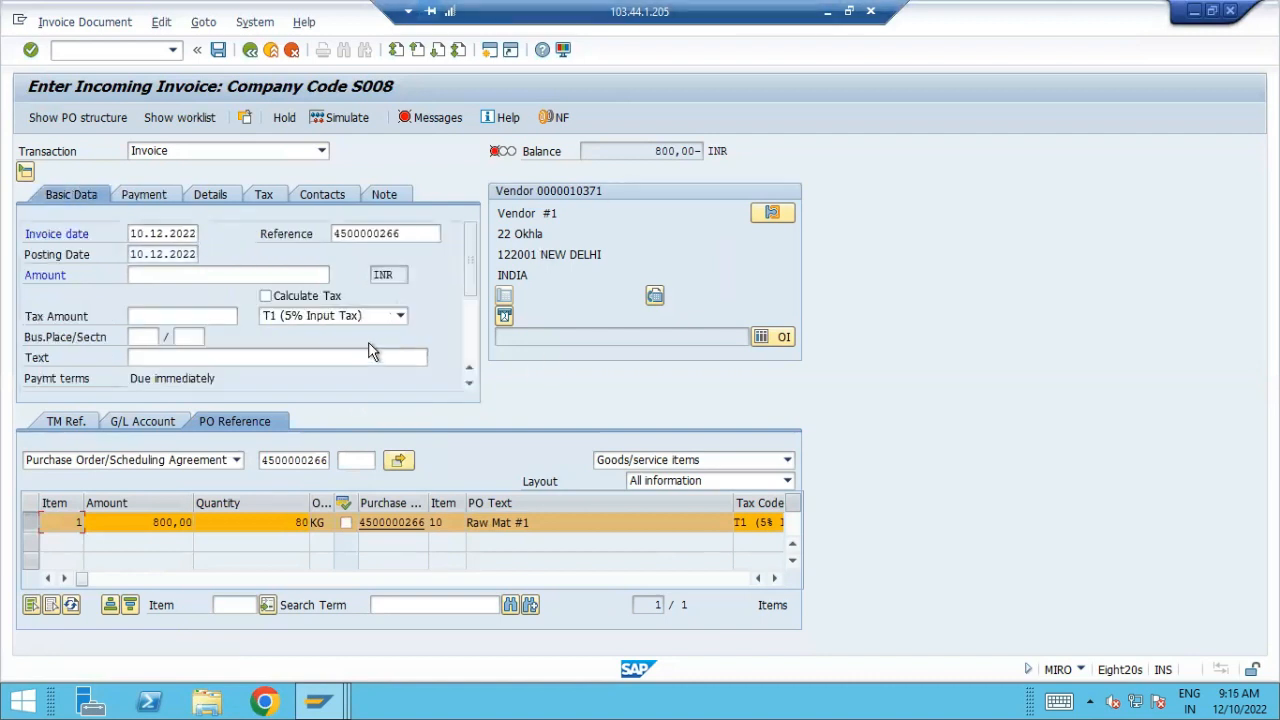
click(309, 296)
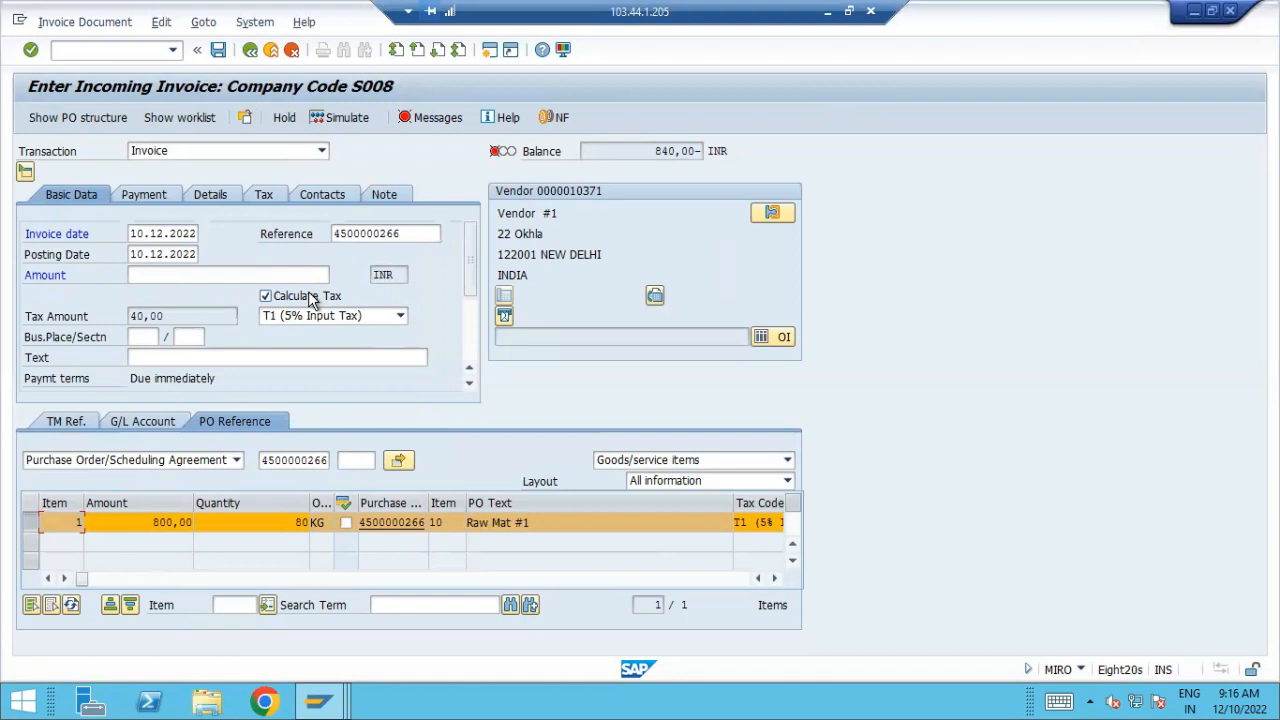
click(177, 277)
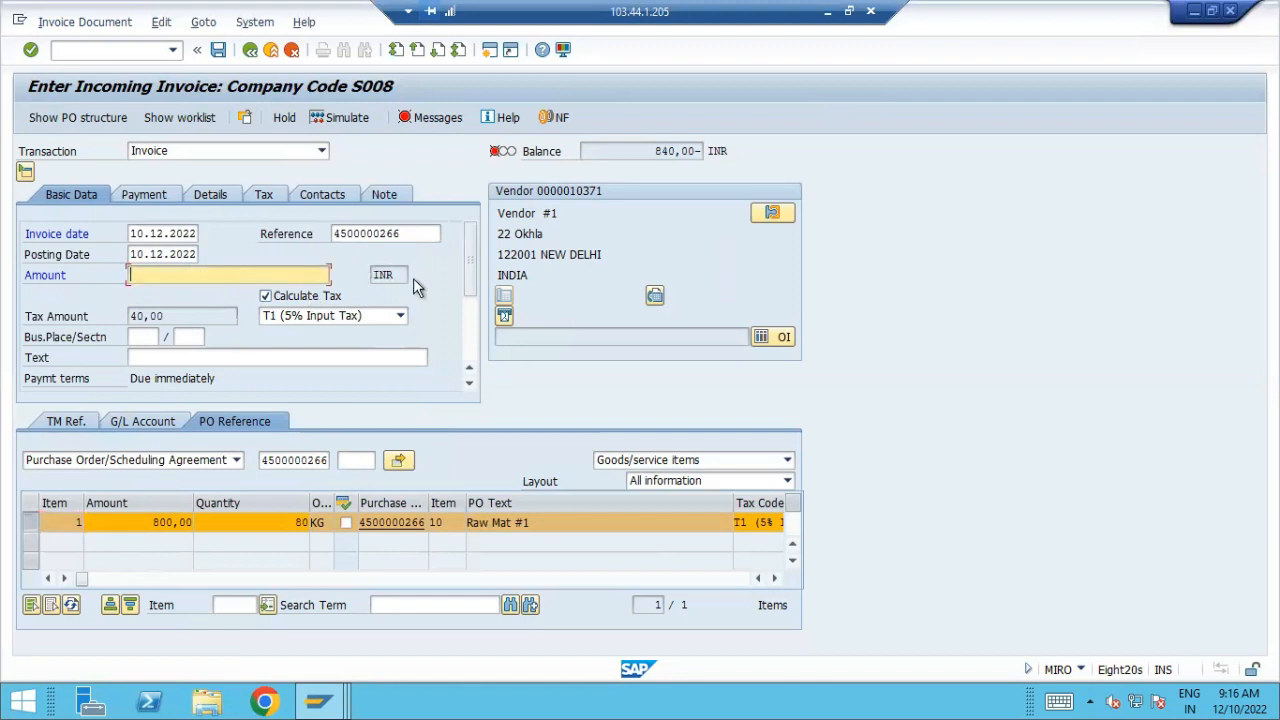
text(840)
key(Return)
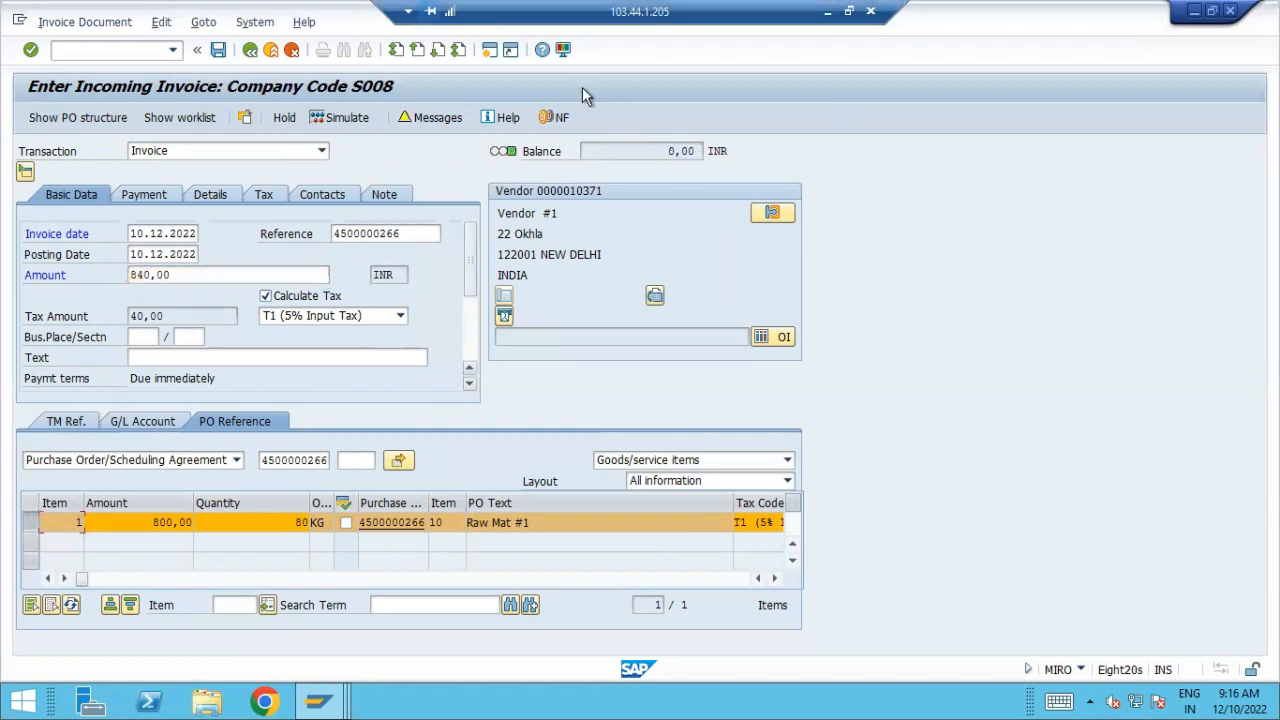
Review the invoice's verification messages and post the invoice from its simulation
click(442, 118)
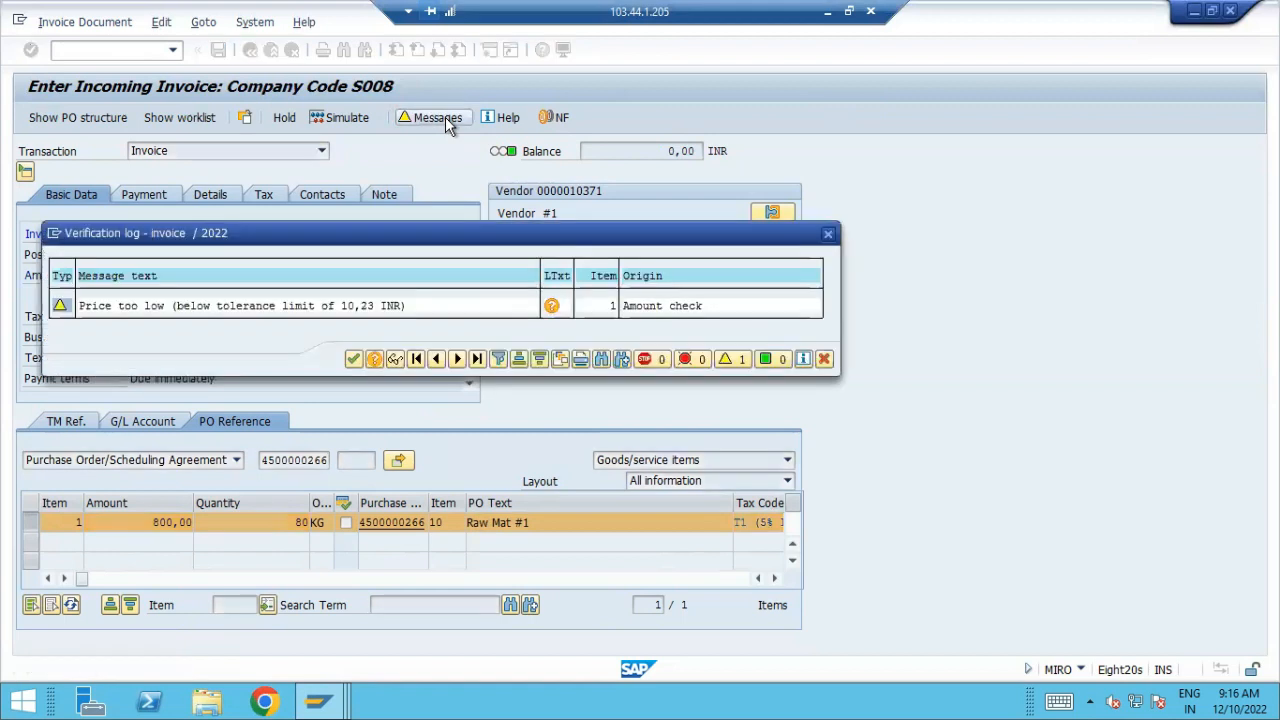
click(353, 358)
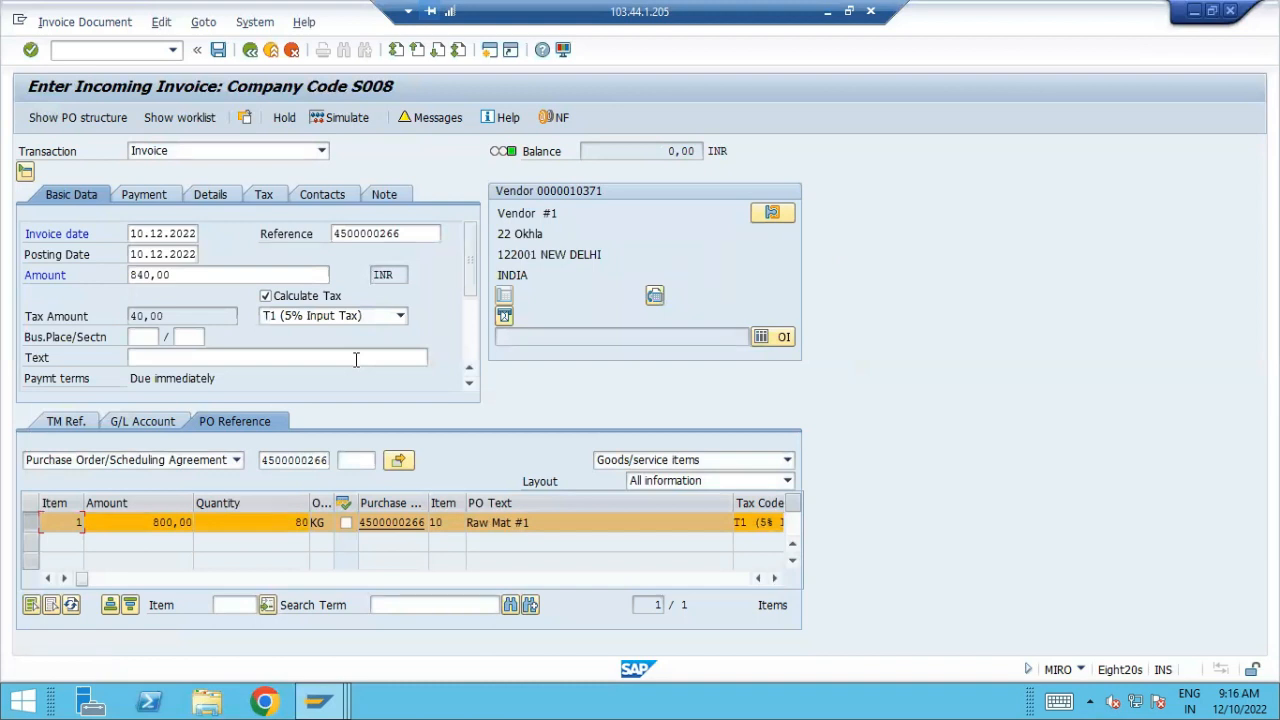
click(353, 118)
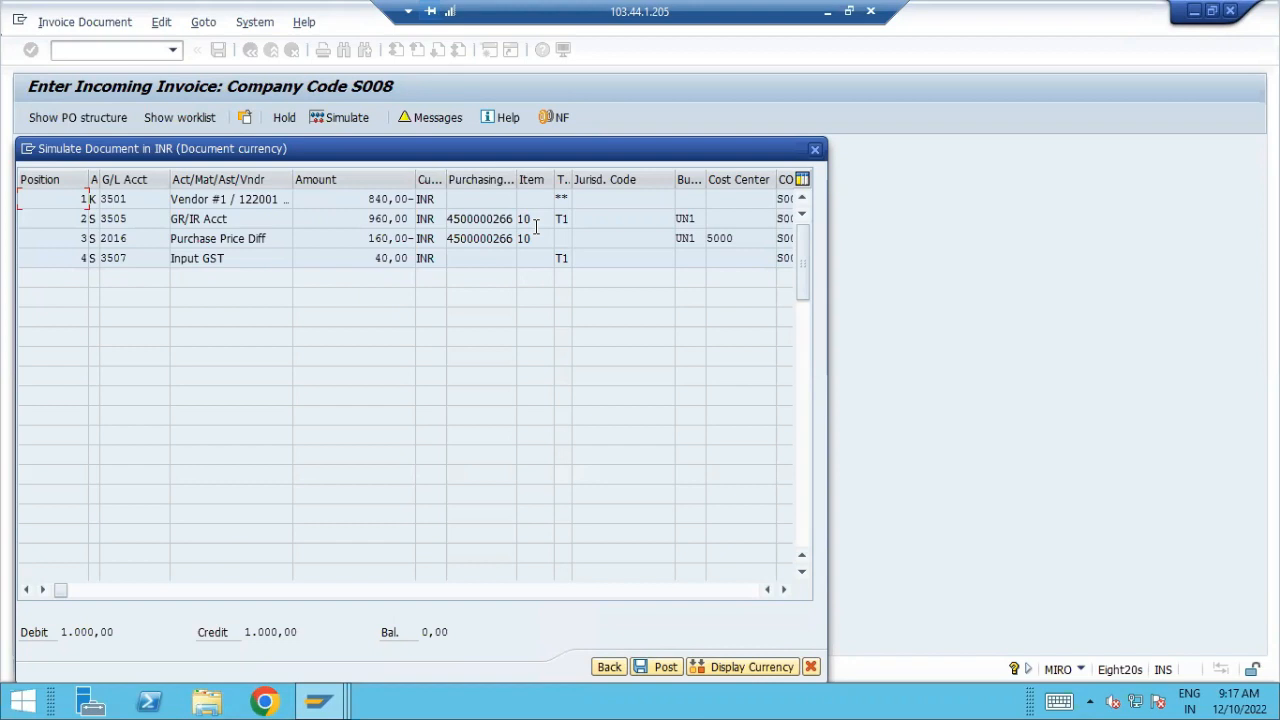
click(659, 672)
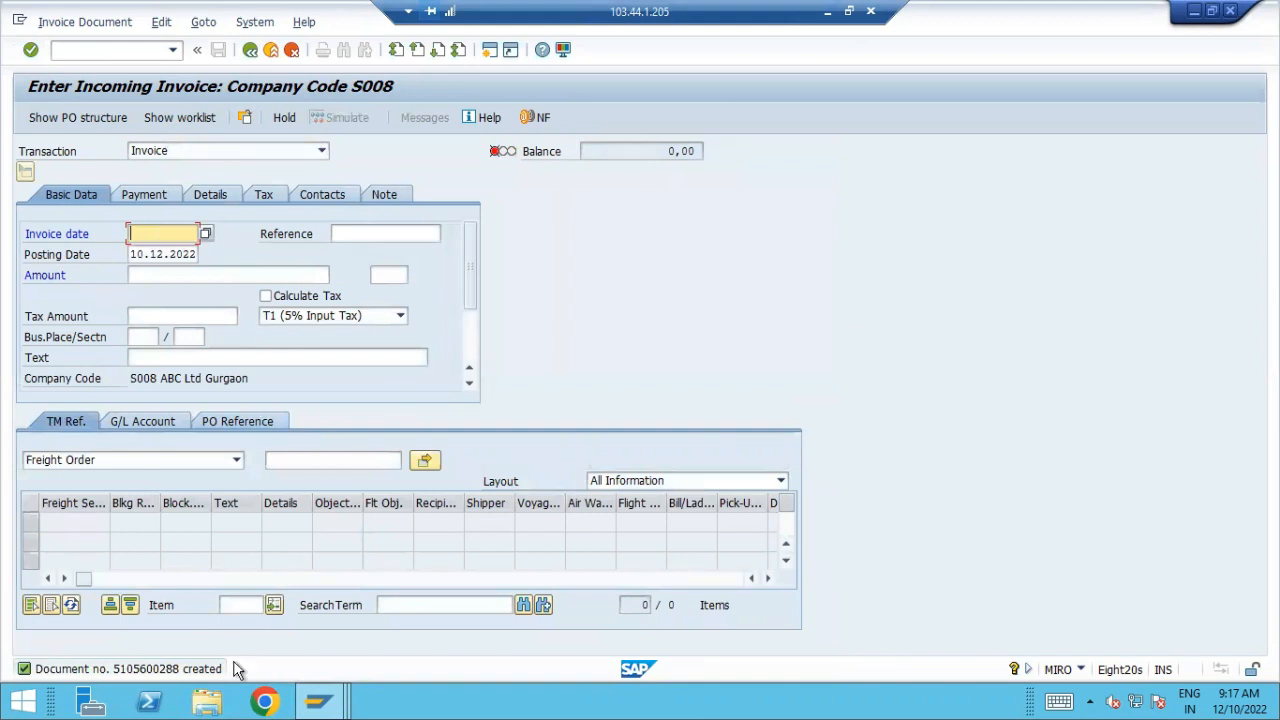
Display the posted invoice and examine its accounting document among the follow-on documents
click(80, 22)
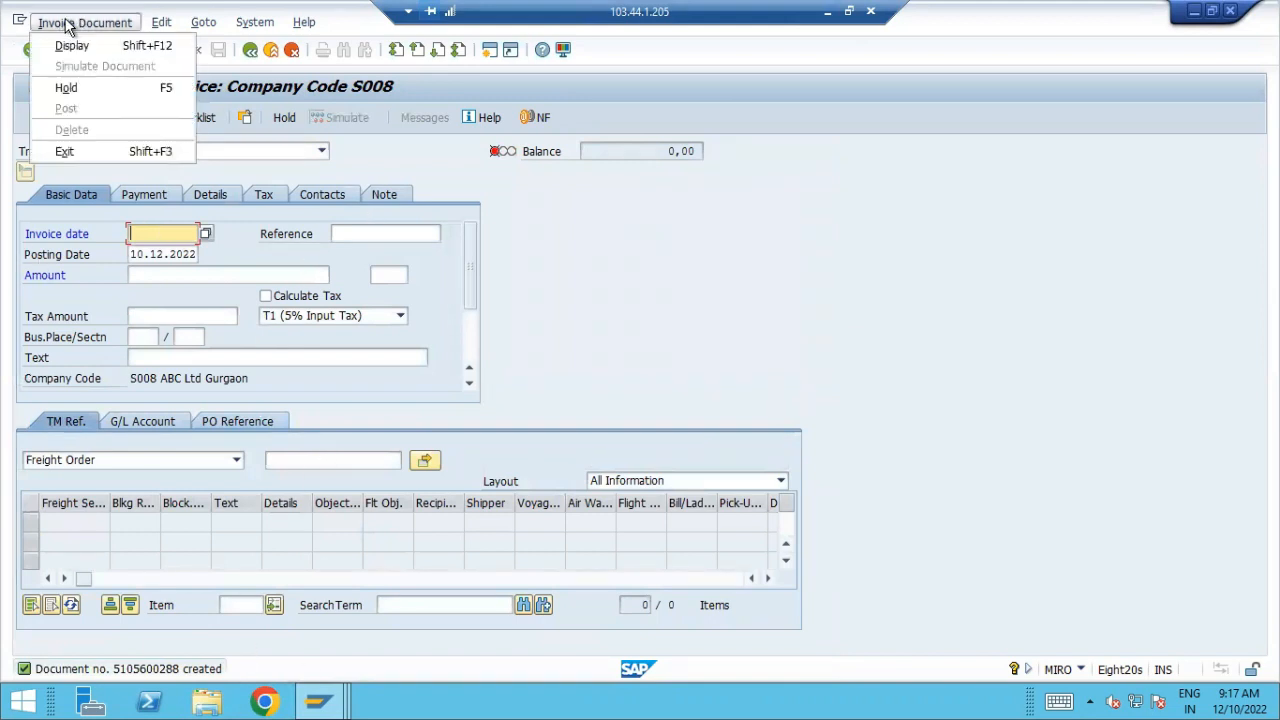
click(72, 46)
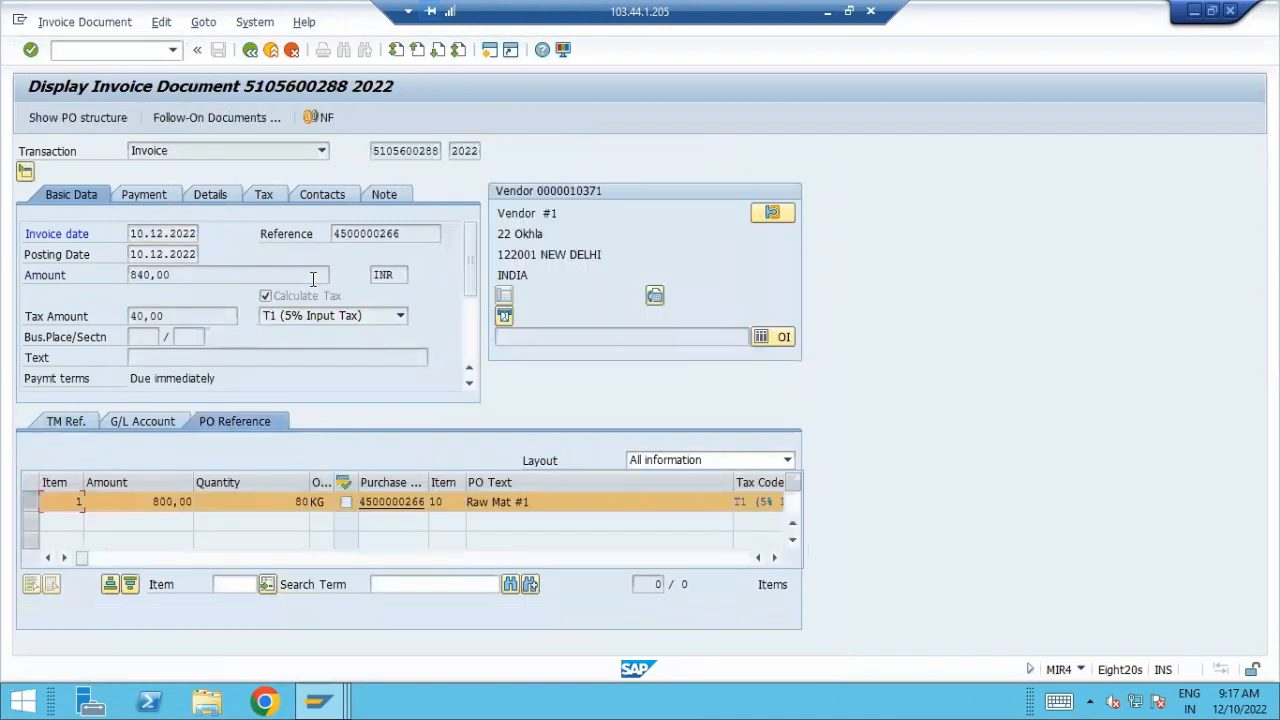
click(272, 120)
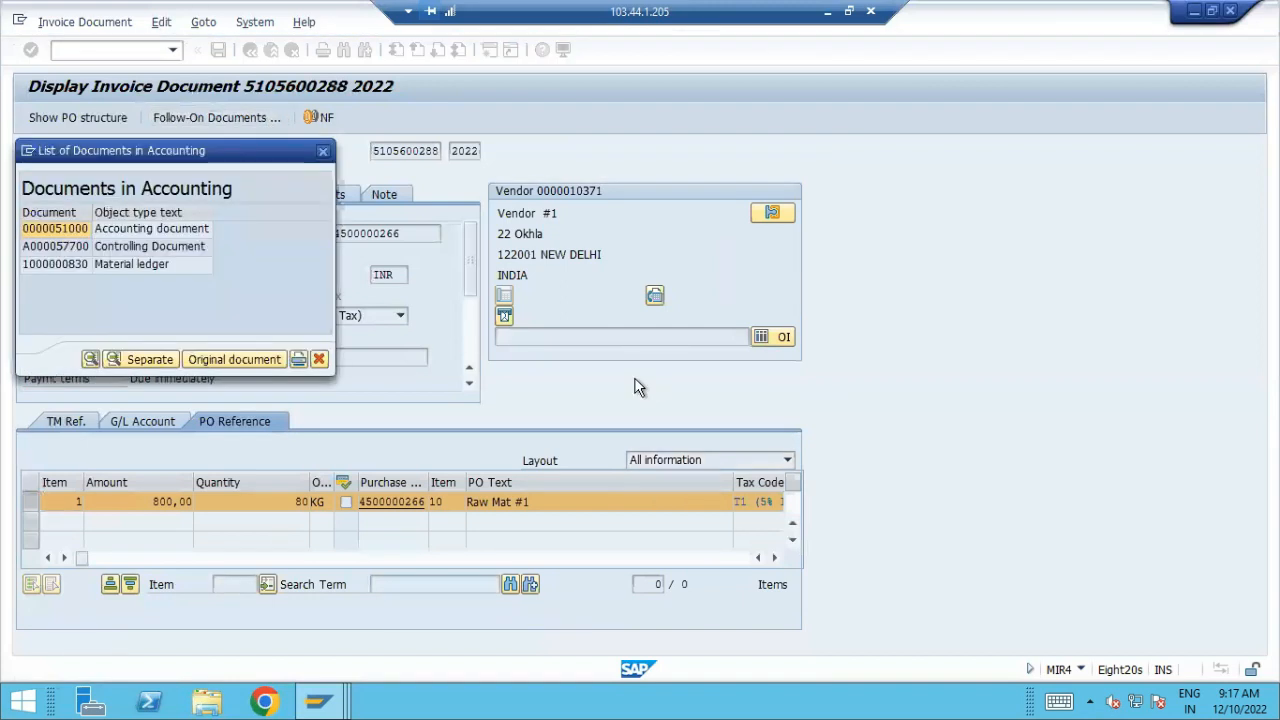
click(187, 230)
double_click(186, 230)
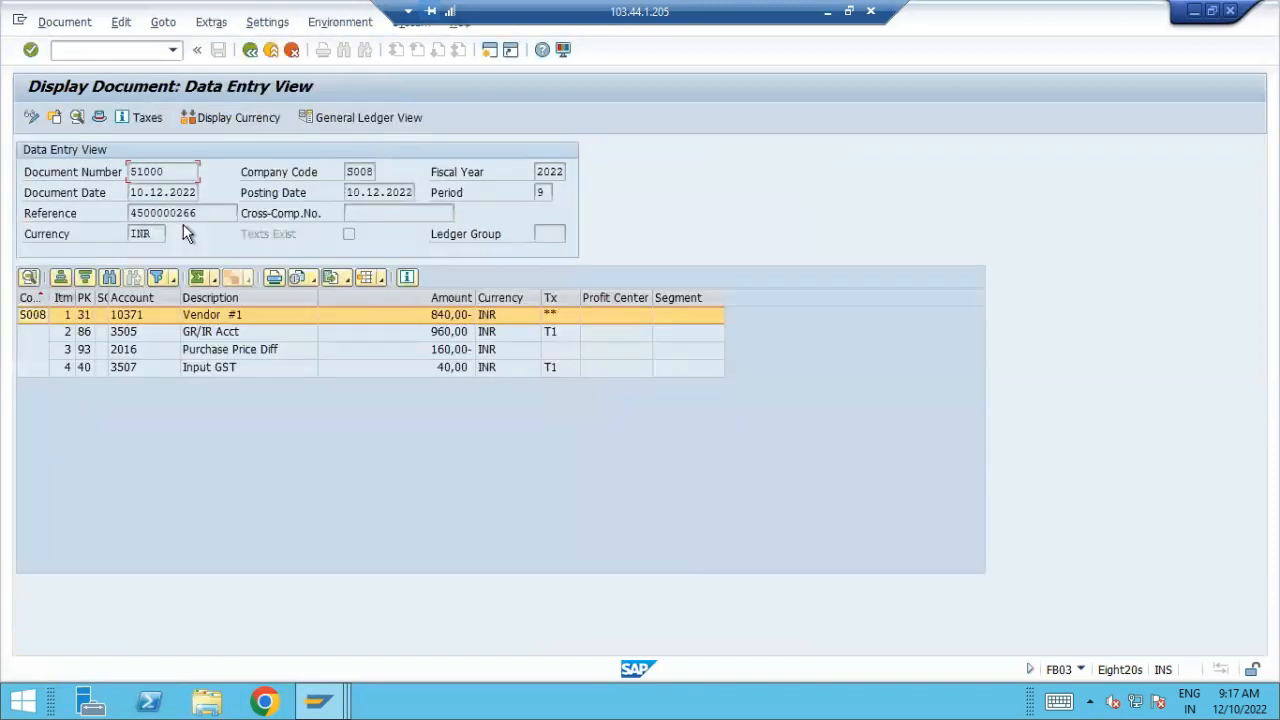
Create a new SAP session and launch Fiori 1909 from the remote desktop
click(489, 50)
key(super+d)
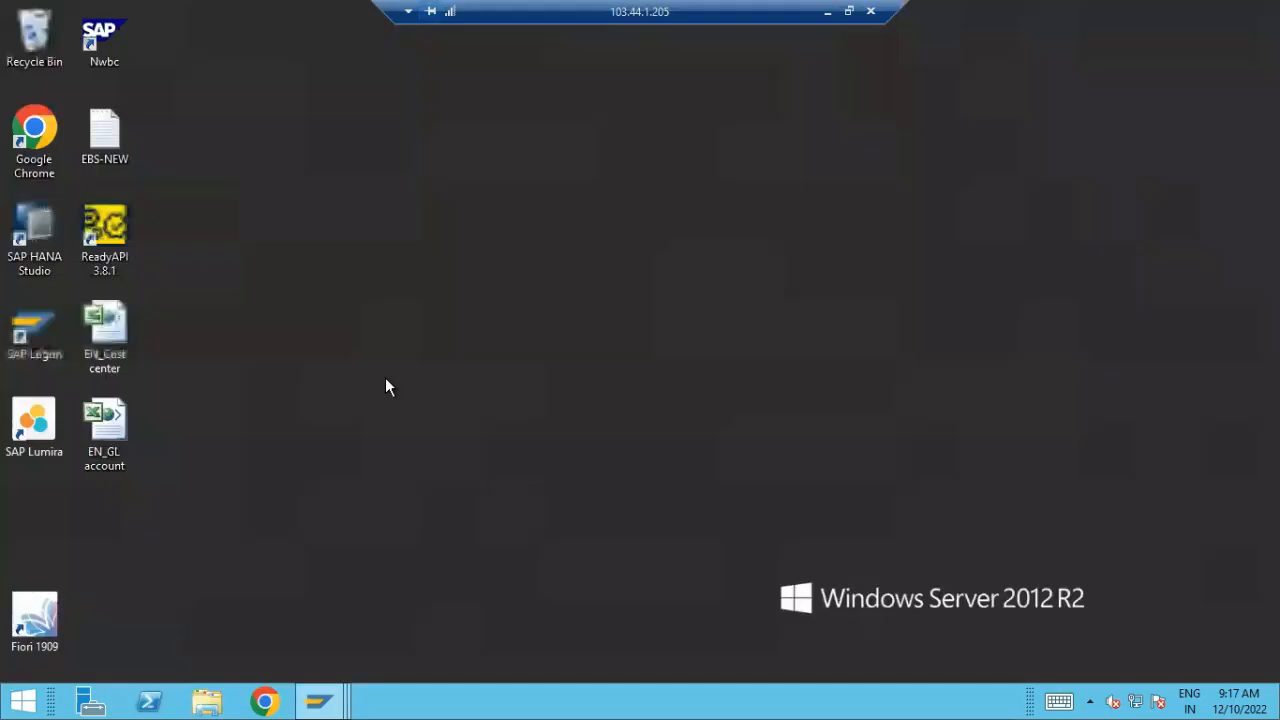
double_click(50, 618)
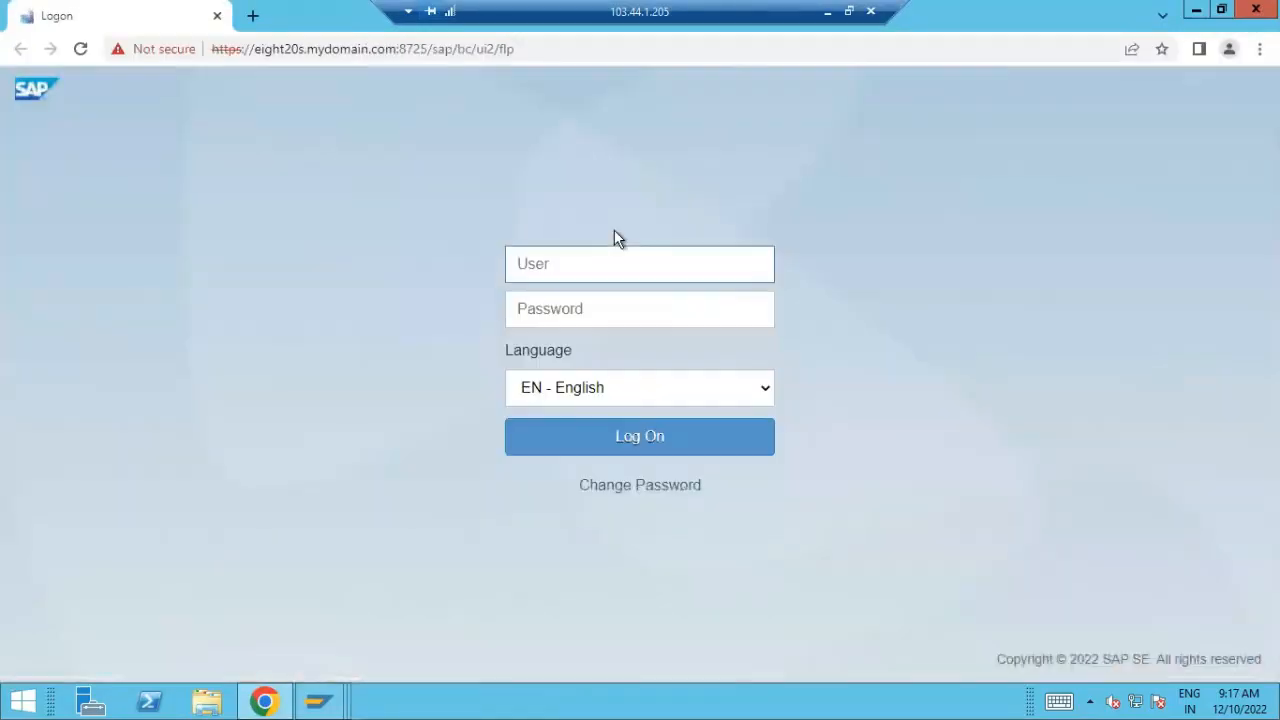
Log on to the Fiori launchpad in English by entering the user name and account password
click(606, 253)
text(PRADEEP)
key(Tab)
text(******)
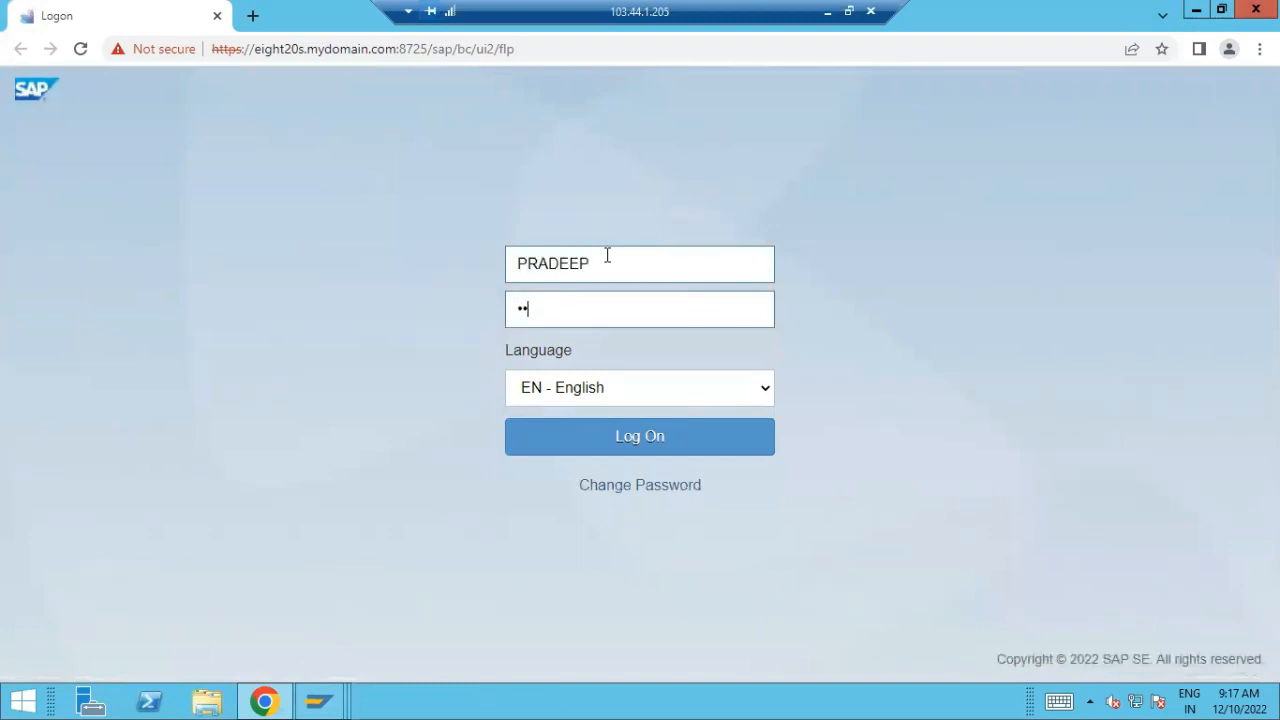
text(**)
key(Return)
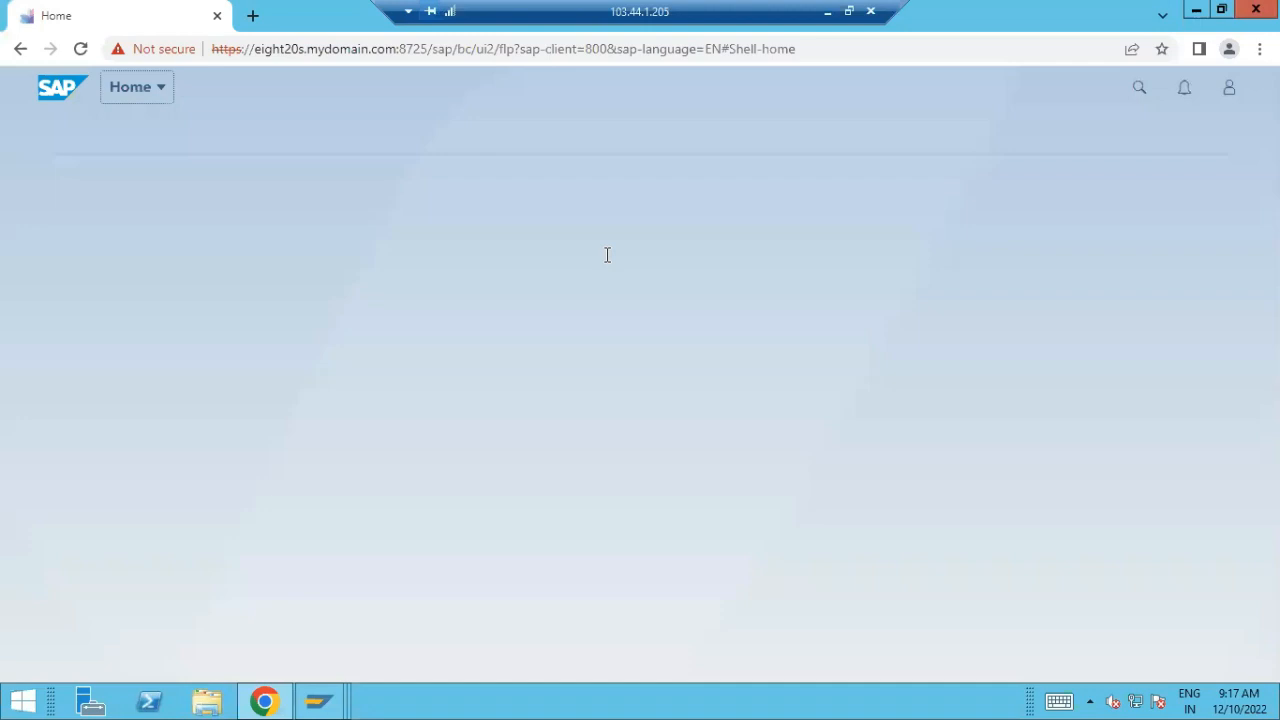
Return to the invoice's accounting document in SAP GUI and look through its Document Environment options
mouse_move(325, 702)
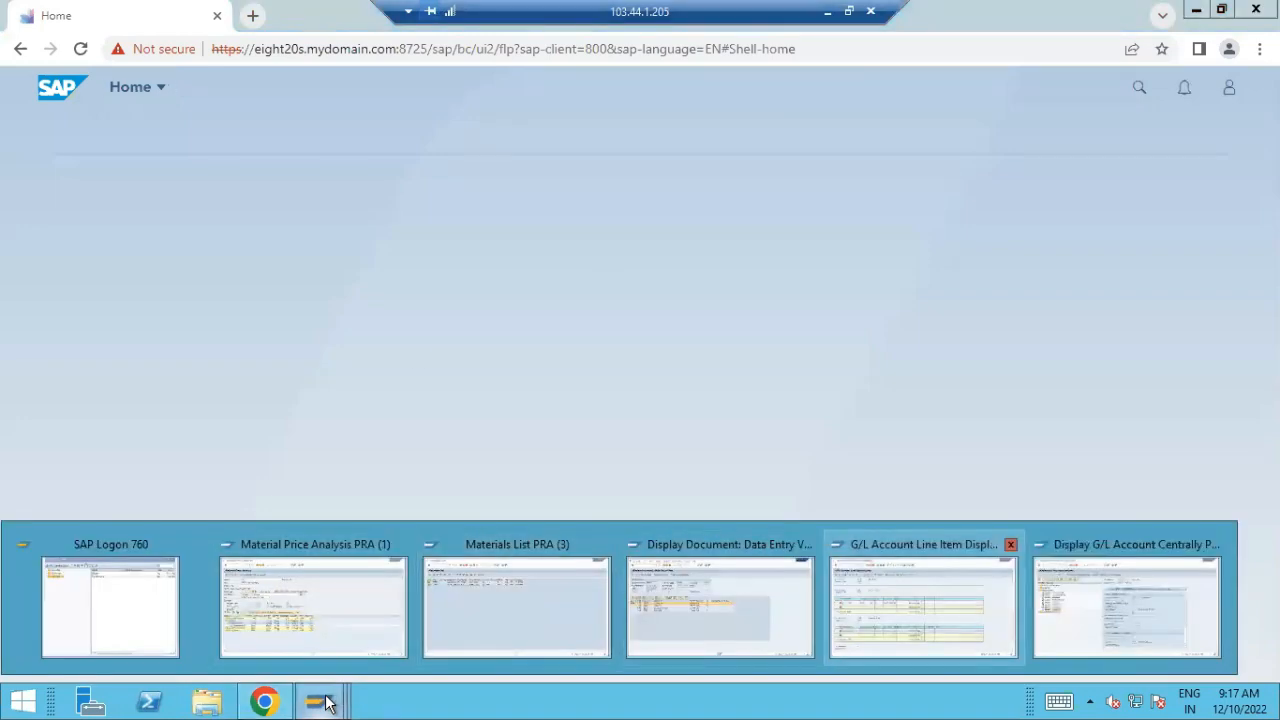
click(735, 578)
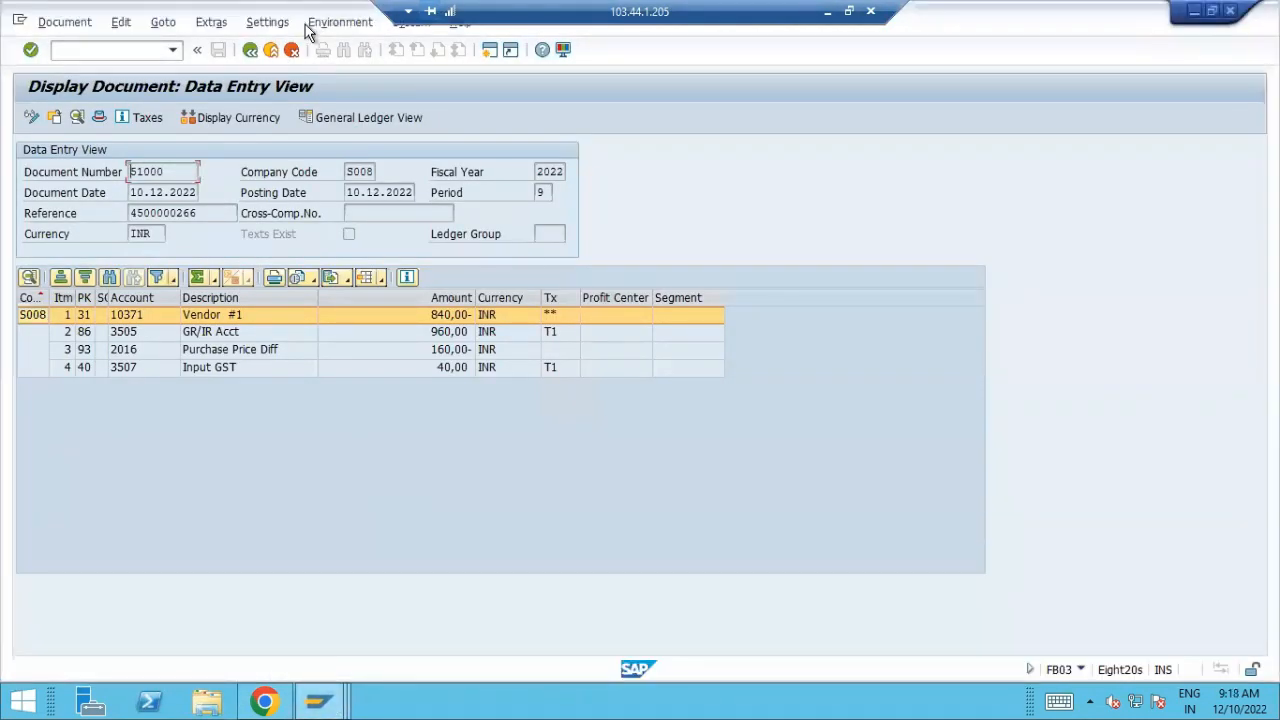
click(340, 22)
mouse_move(493, 113)
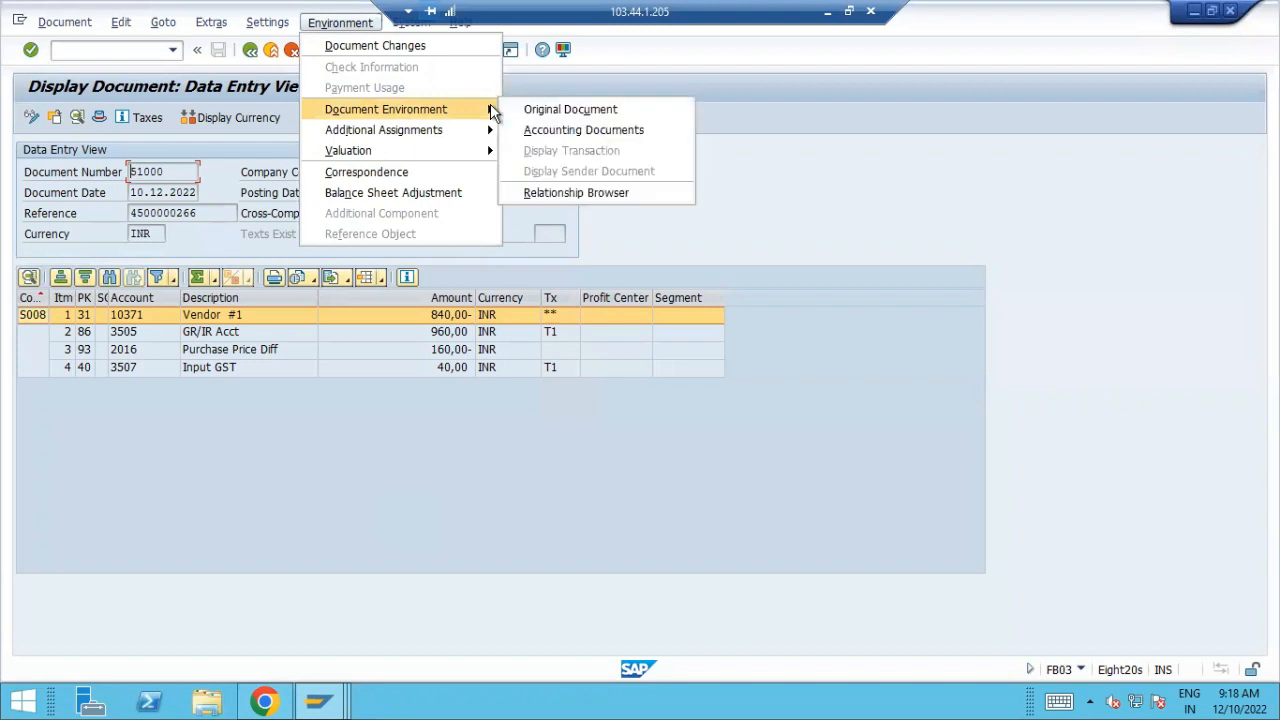
click(963, 456)
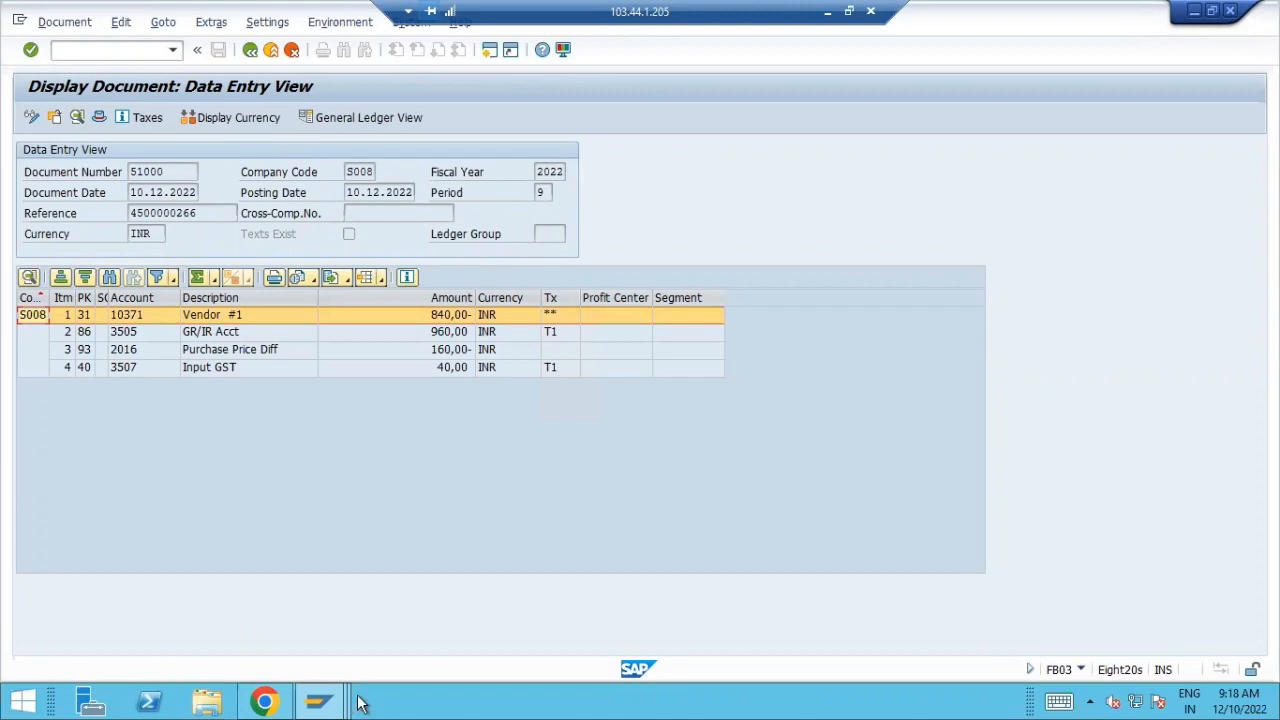
Refresh the Material Price Analysis for material 648 and expand Receipts down to the individual purchase order documents
mouse_move(318, 700)
click(248, 649)
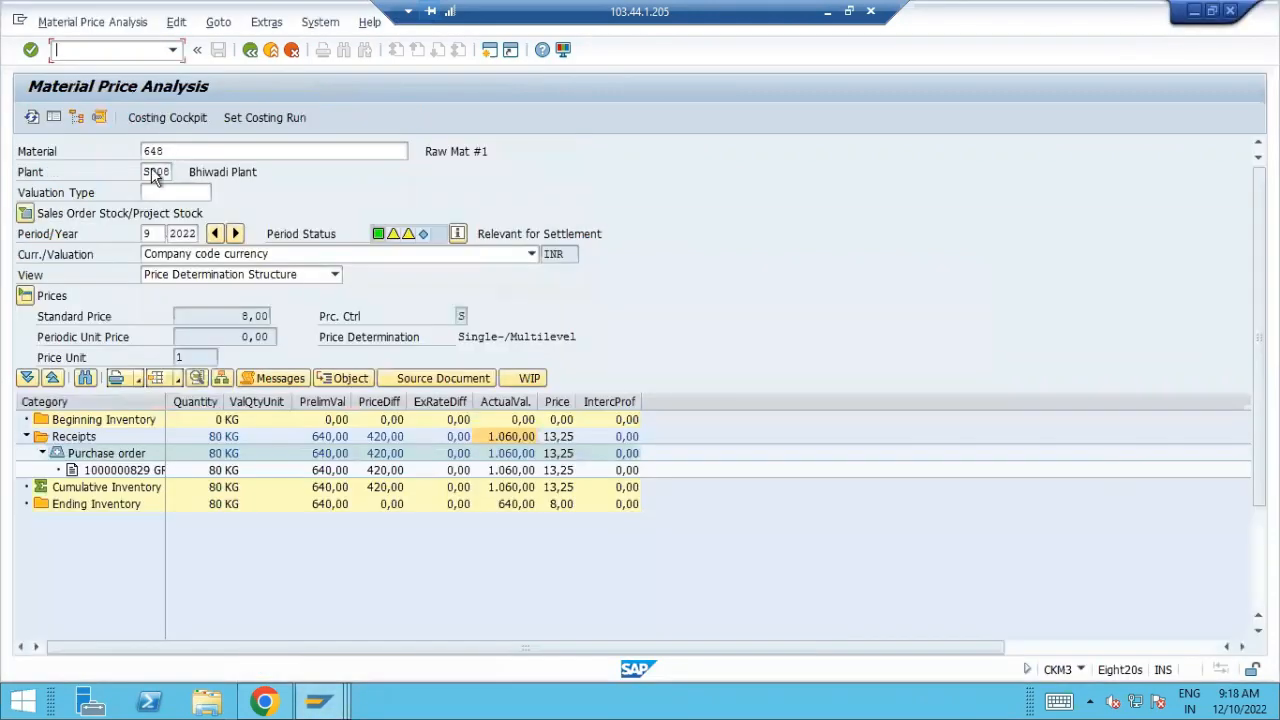
click(31, 118)
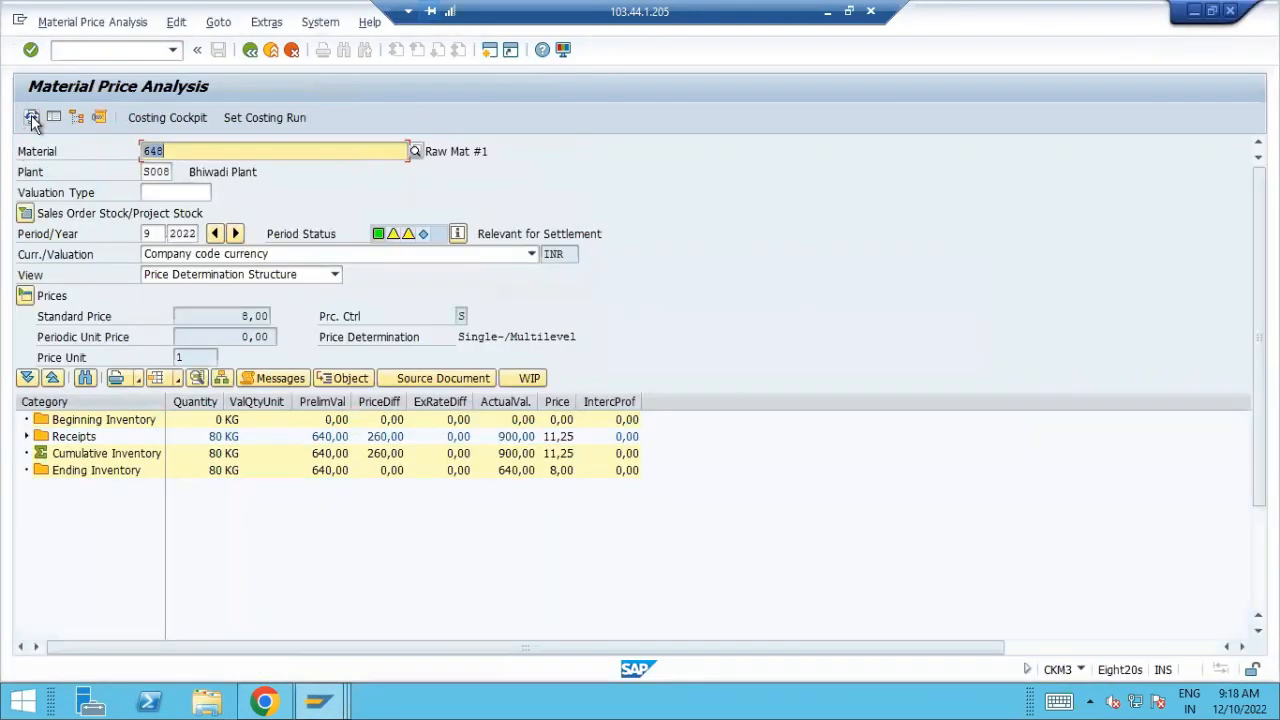
click(26, 437)
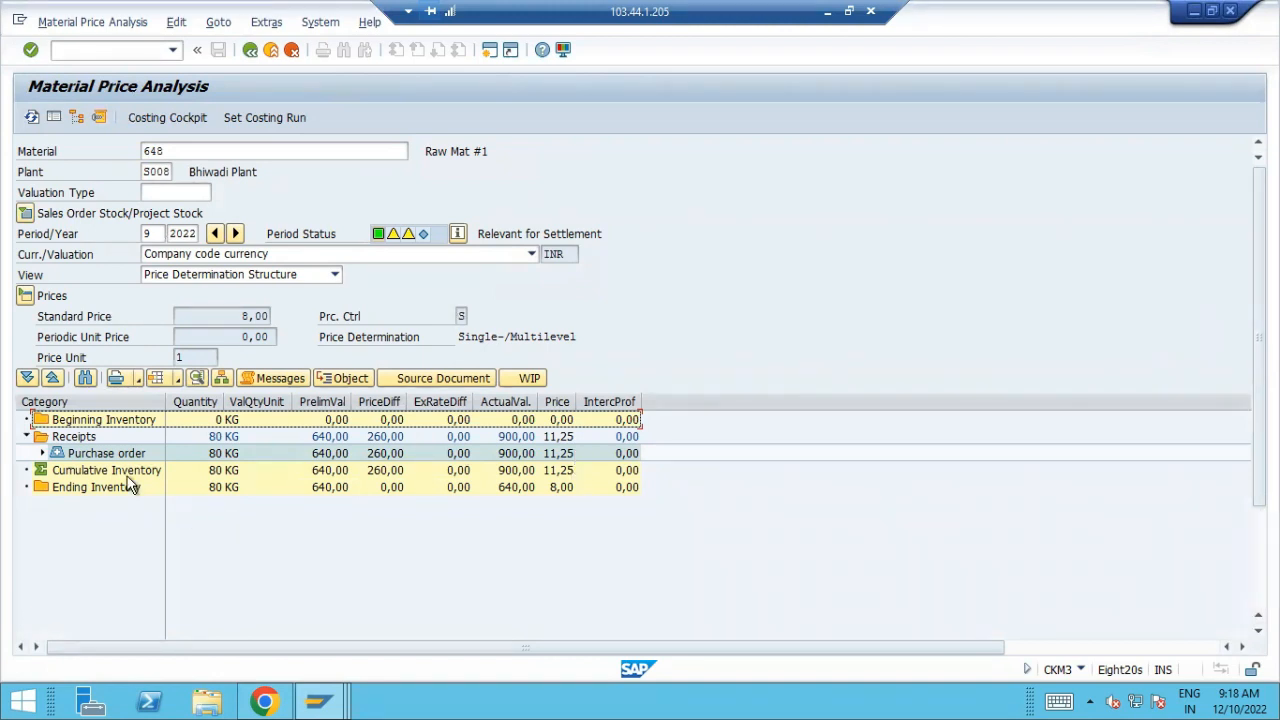
click(40, 455)
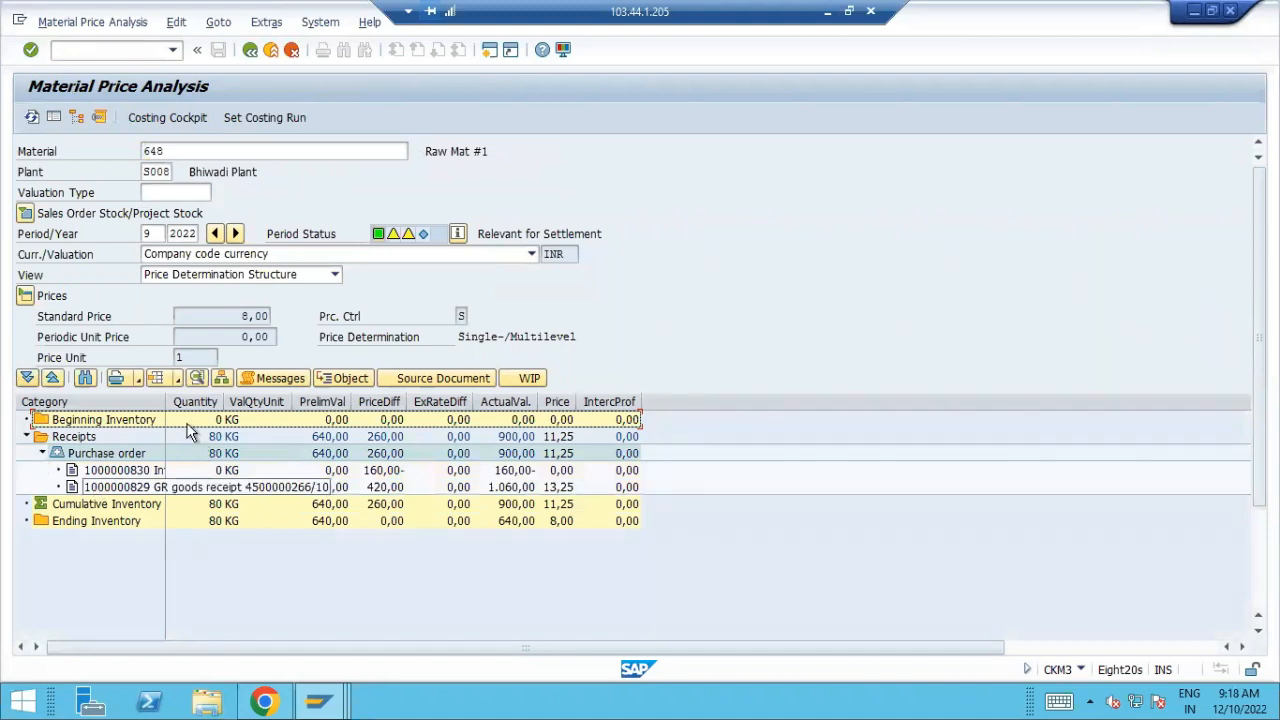
Widen the Category column and examine the price on the goods receipt line
drag(163, 399, 225, 395)
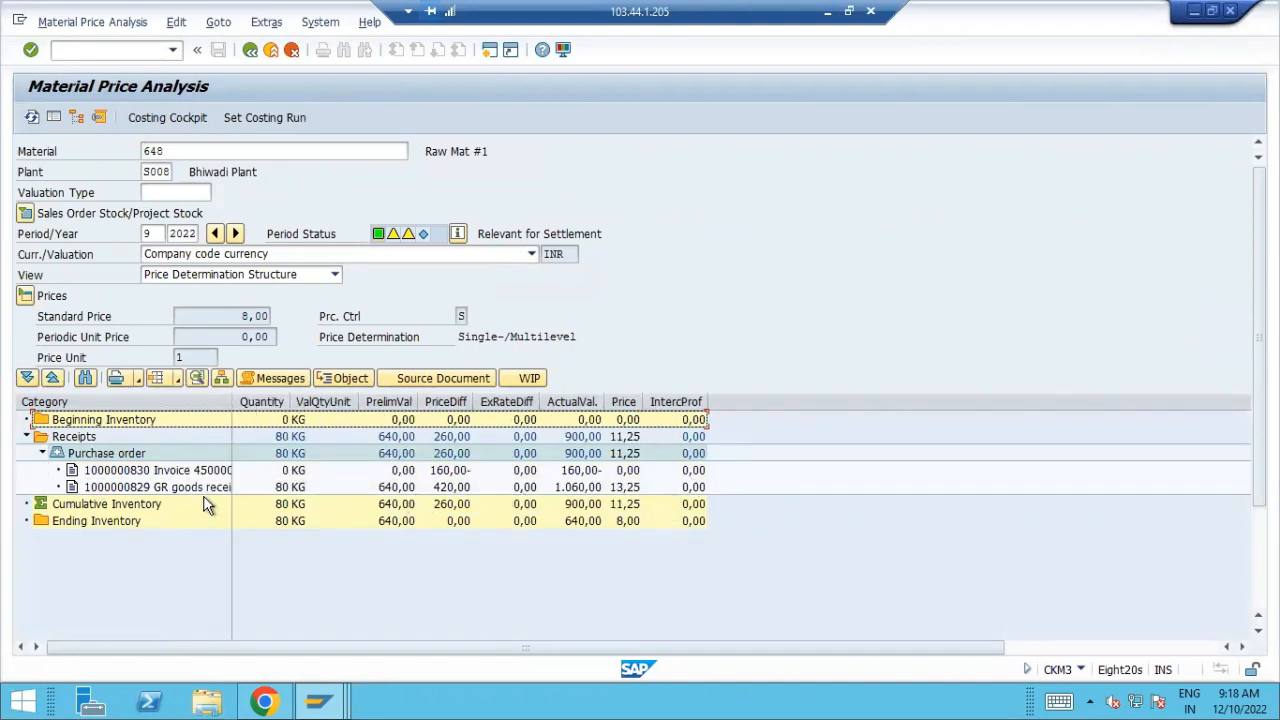
click(175, 490)
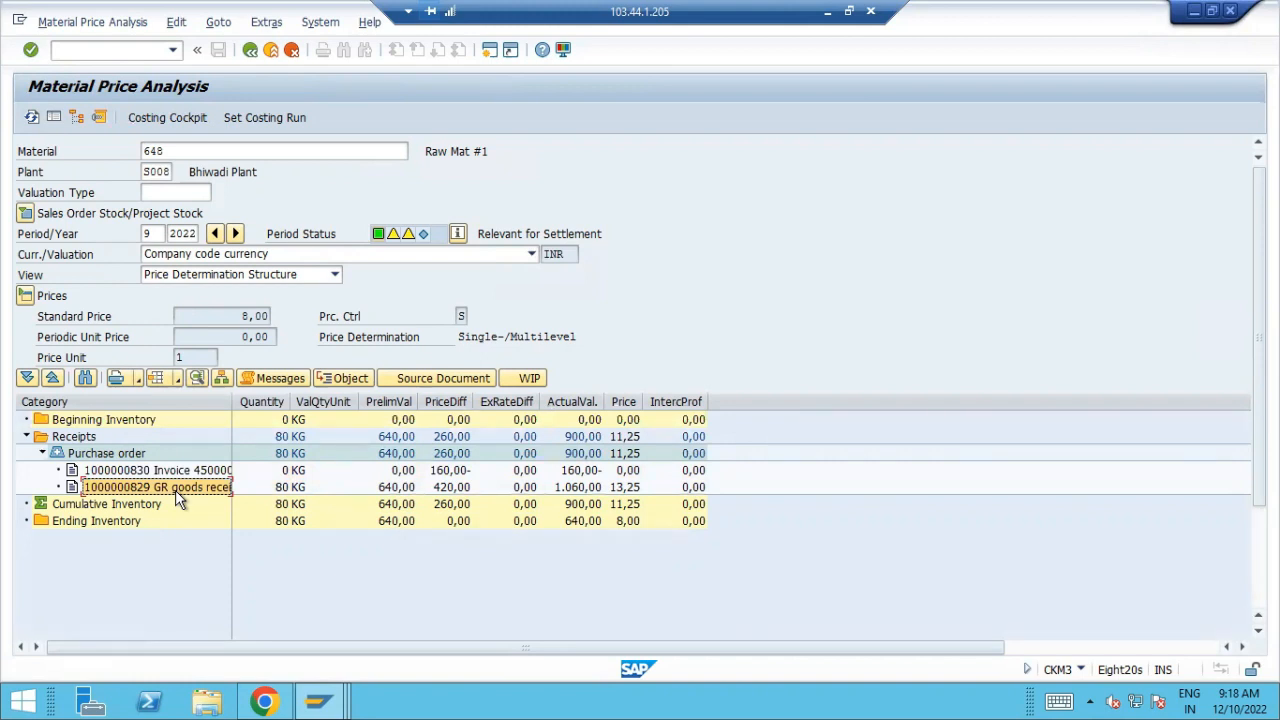
click(636, 492)
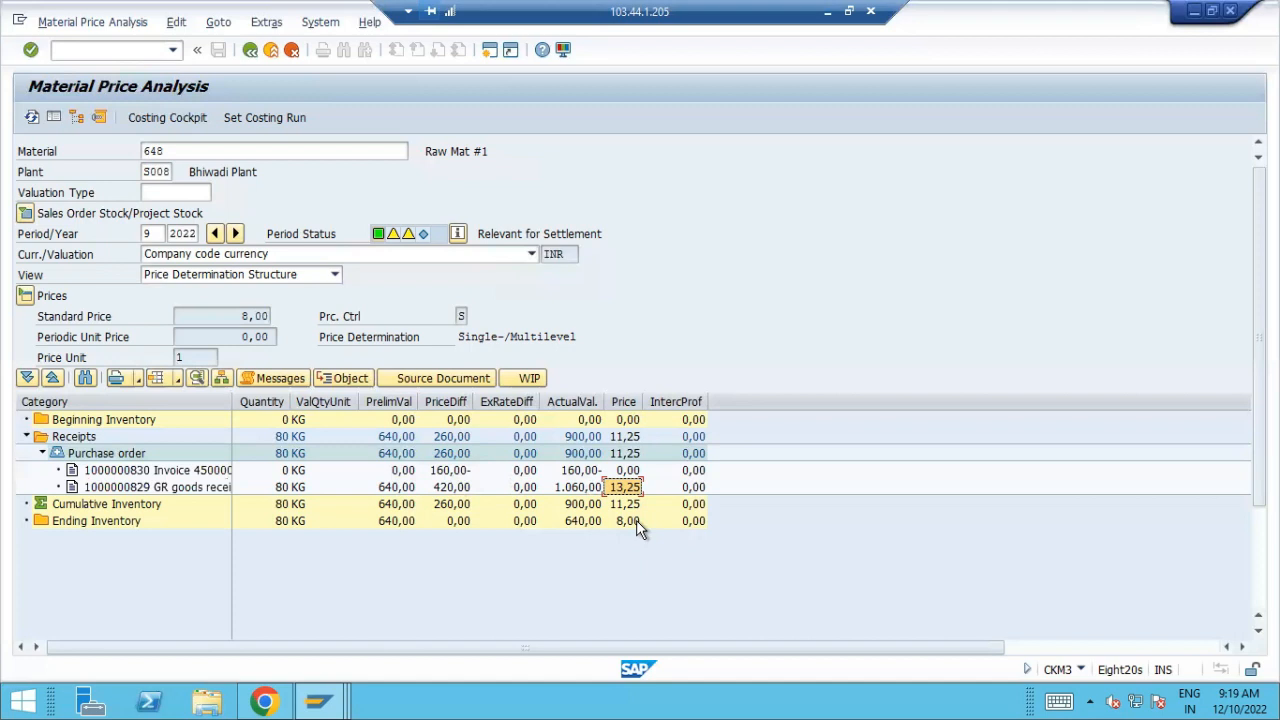
Switch to the G/L Account Line Item Display session and refresh its line item list
click(327, 703)
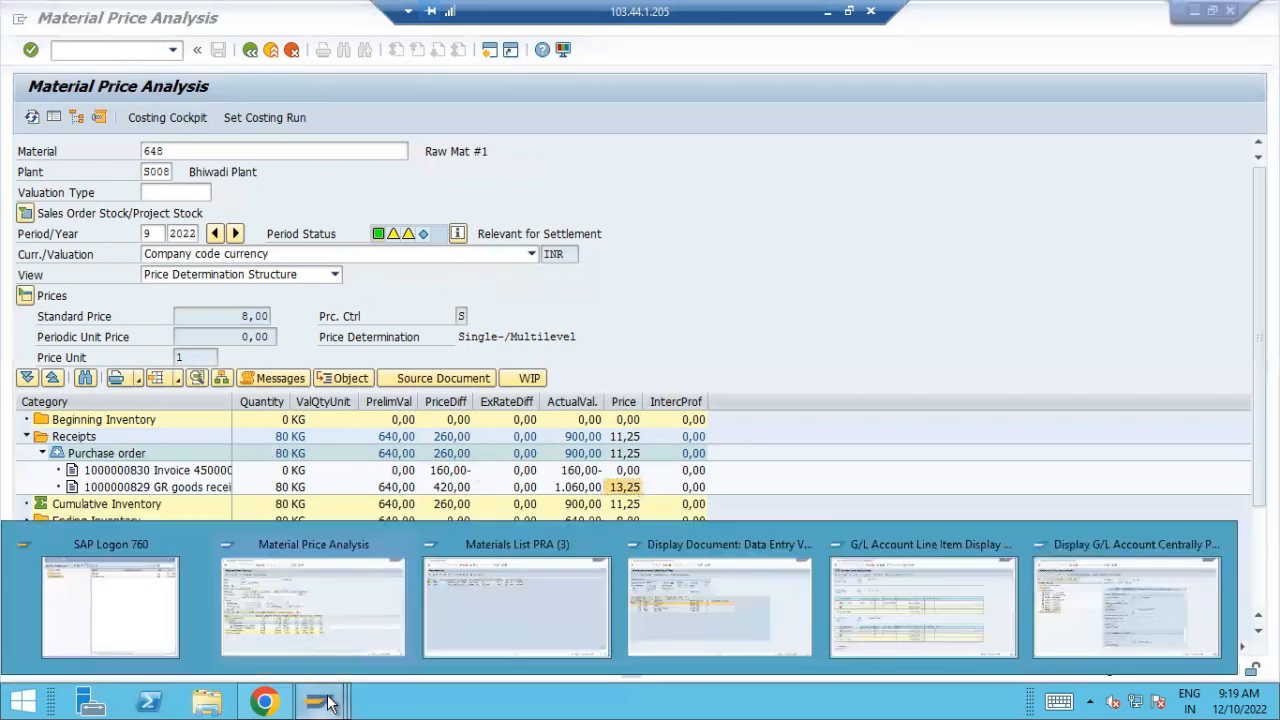
click(990, 565)
click(46, 22)
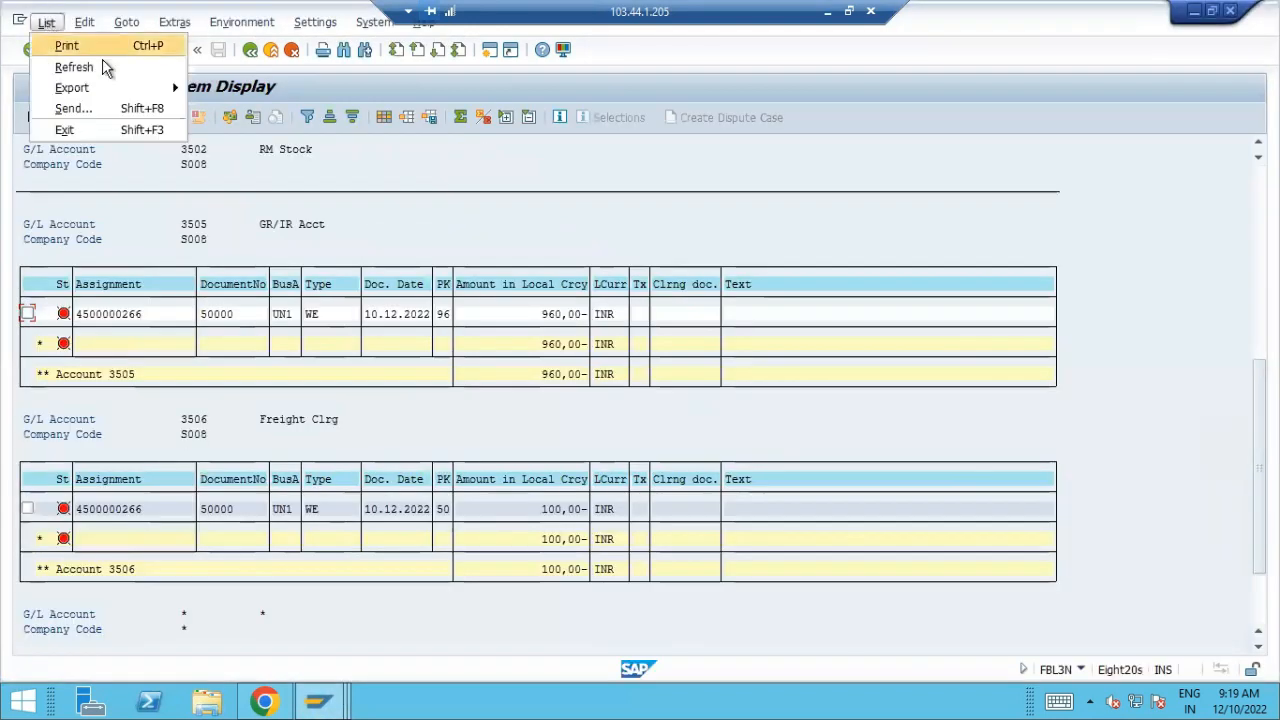
click(113, 66)
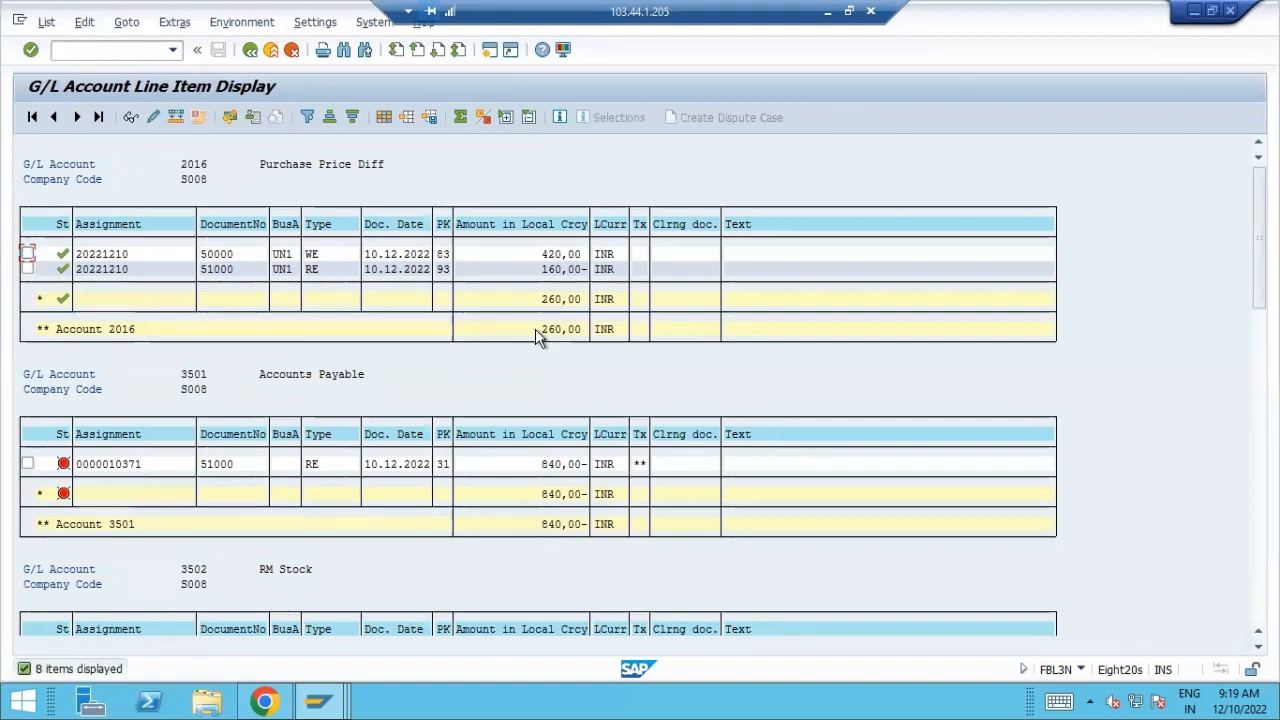
Return to Material Price Analysis and check the cumulative price difference against the Purchase Price Diff account
key(alt+Tab)
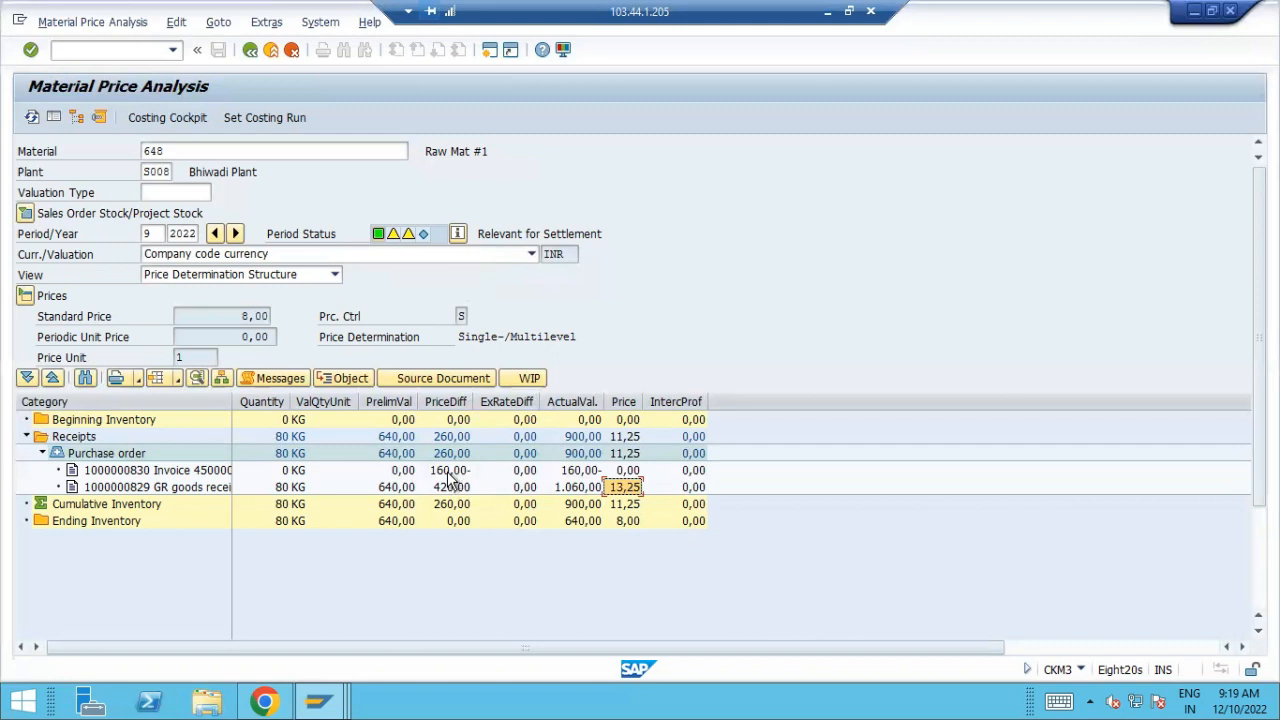
click(449, 504)
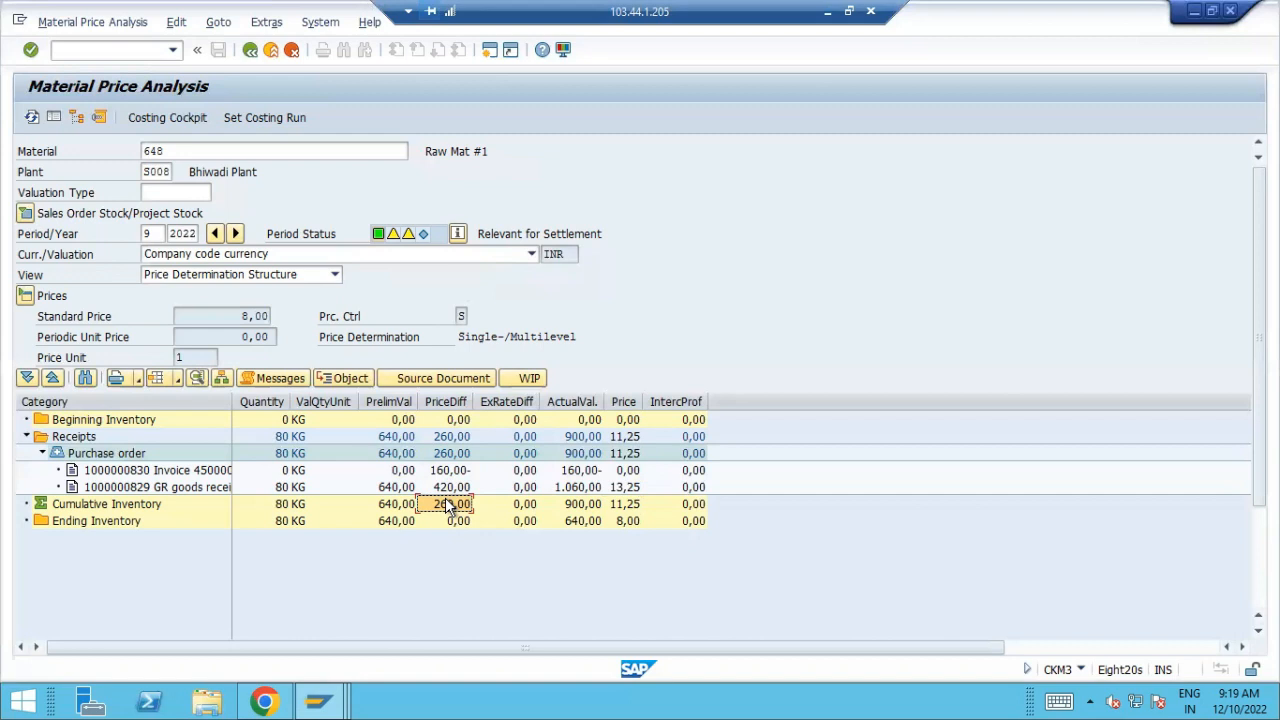
double_click(449, 504)
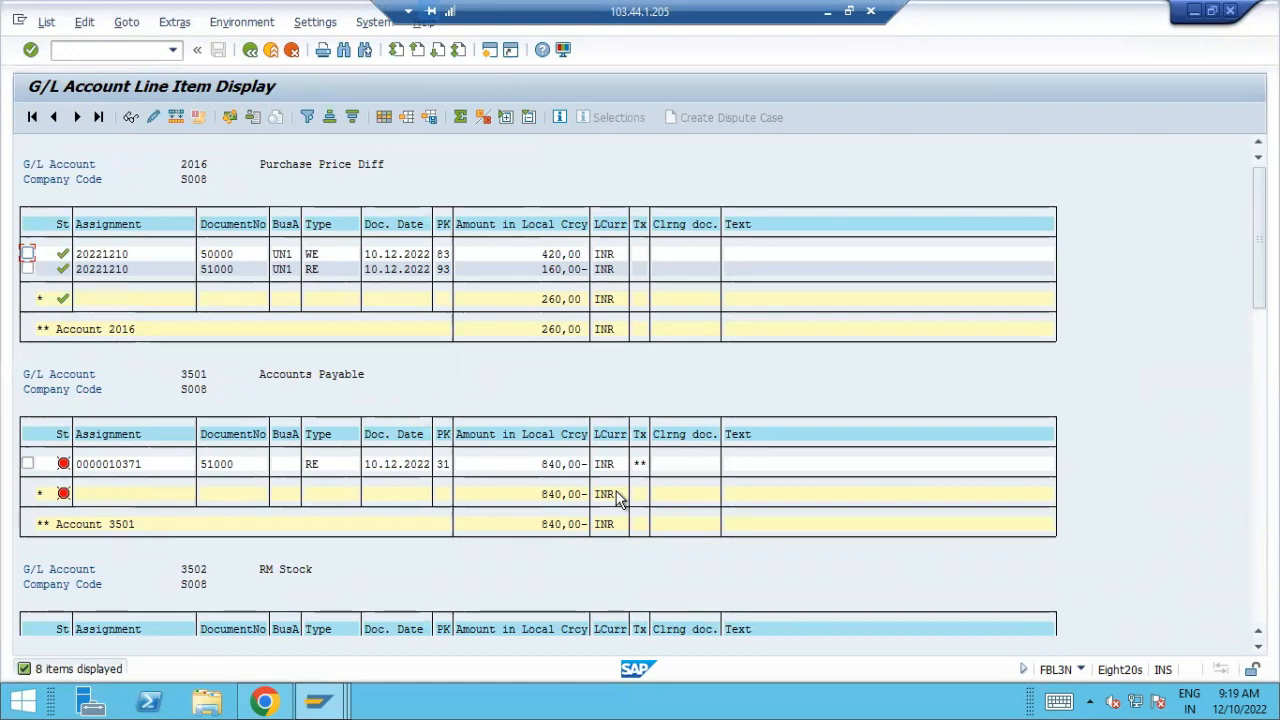
Examine the goods receipt and invoice amounts on the GR/IR account in the G/L line items
drag(1259, 240, 1259, 338)
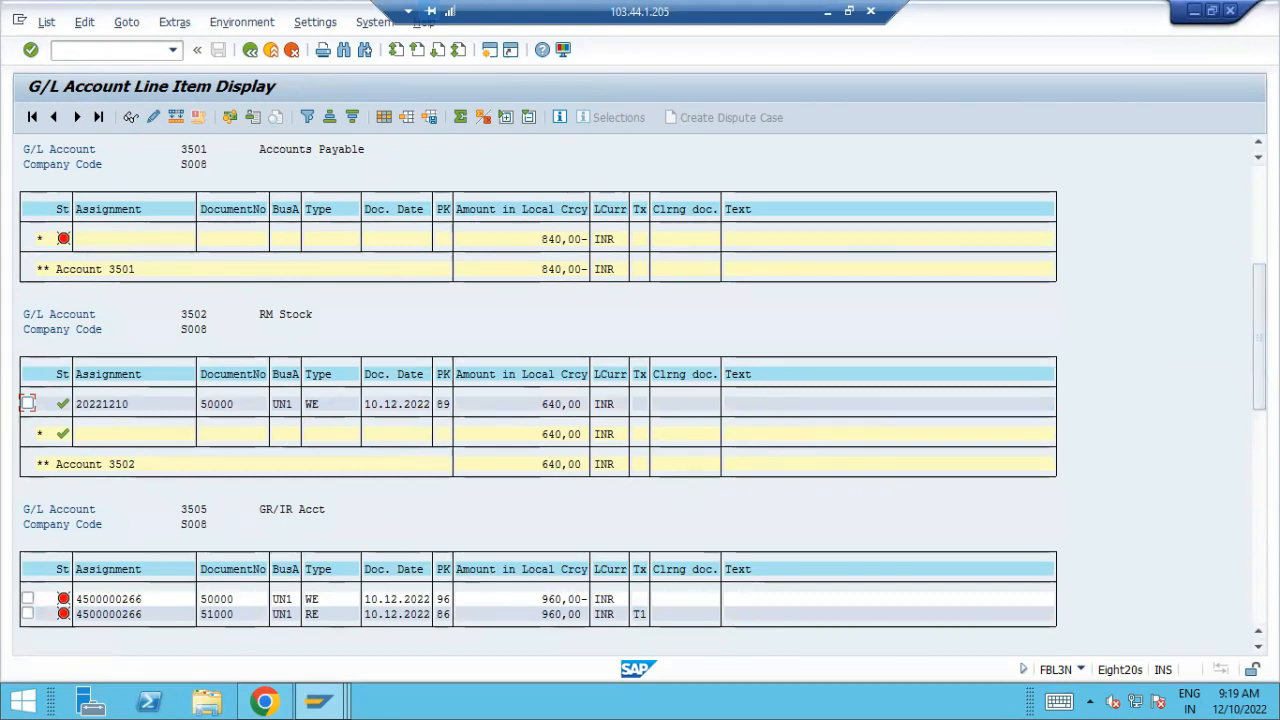
scroll(655, 505, down, 4)
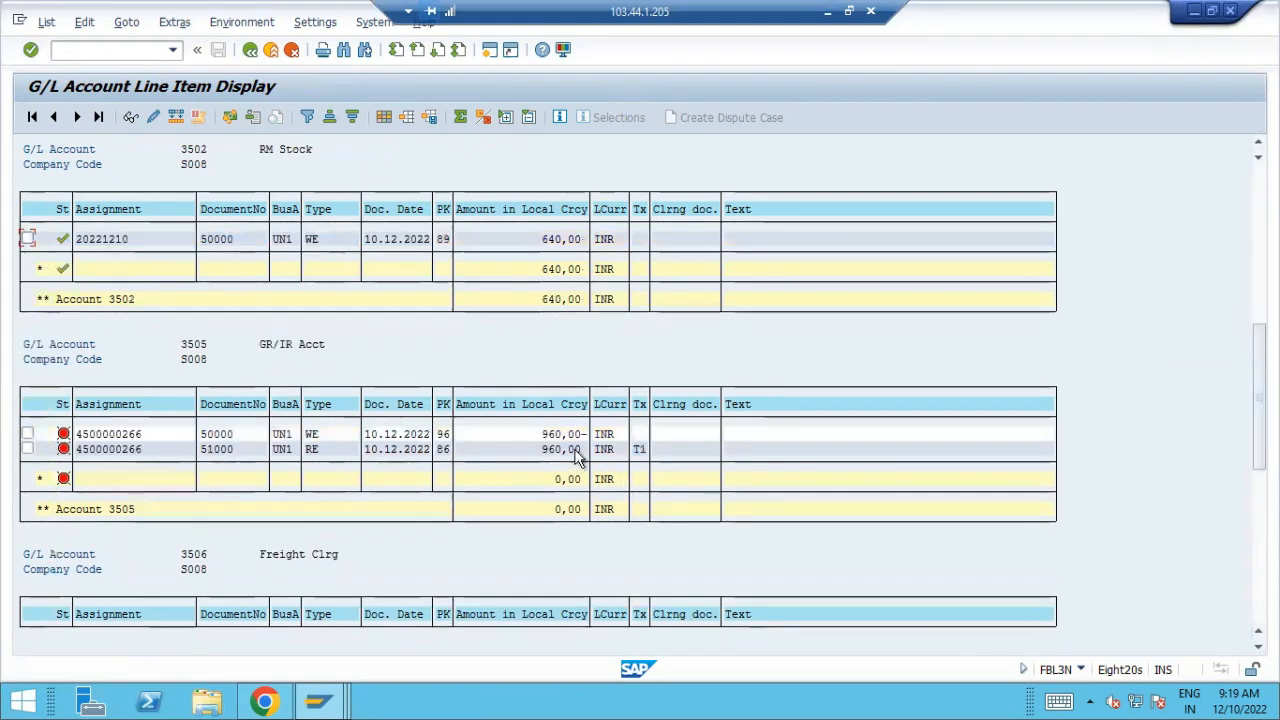
click(565, 452)
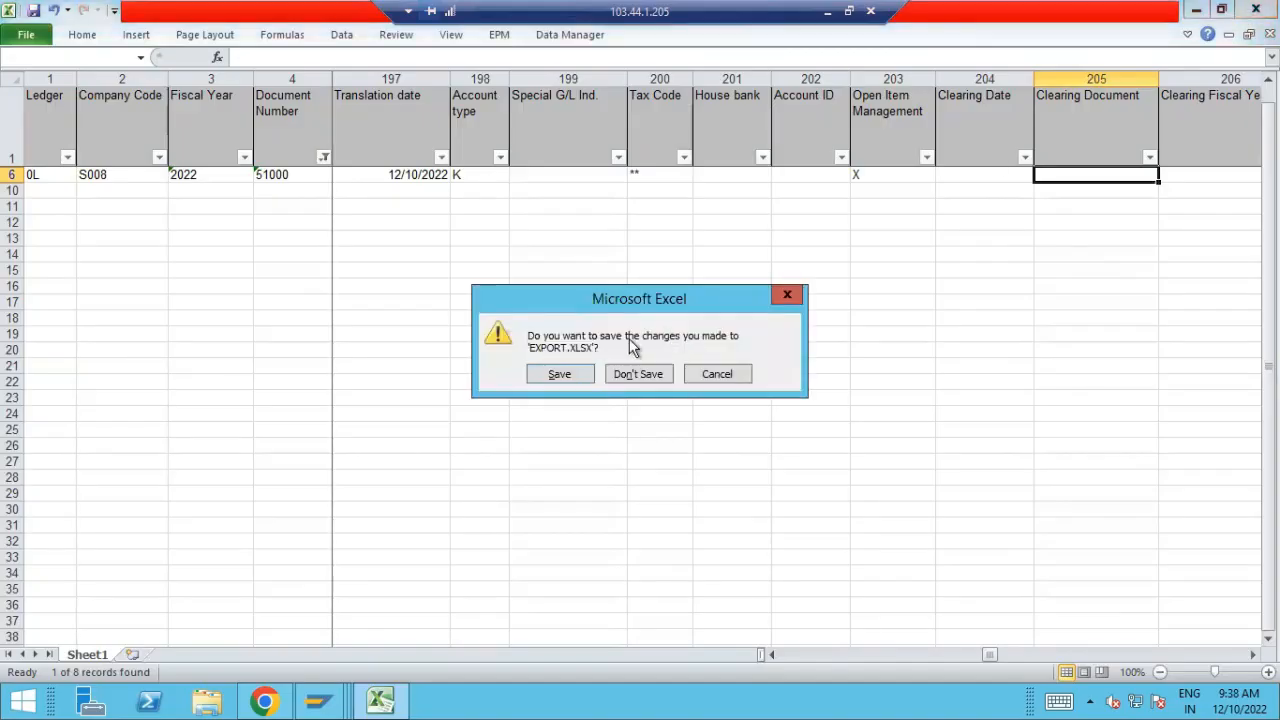
Close EXPORT.XLSX without saving and close the ACDOCA and Material Price Analysis sessions
click(651, 371)
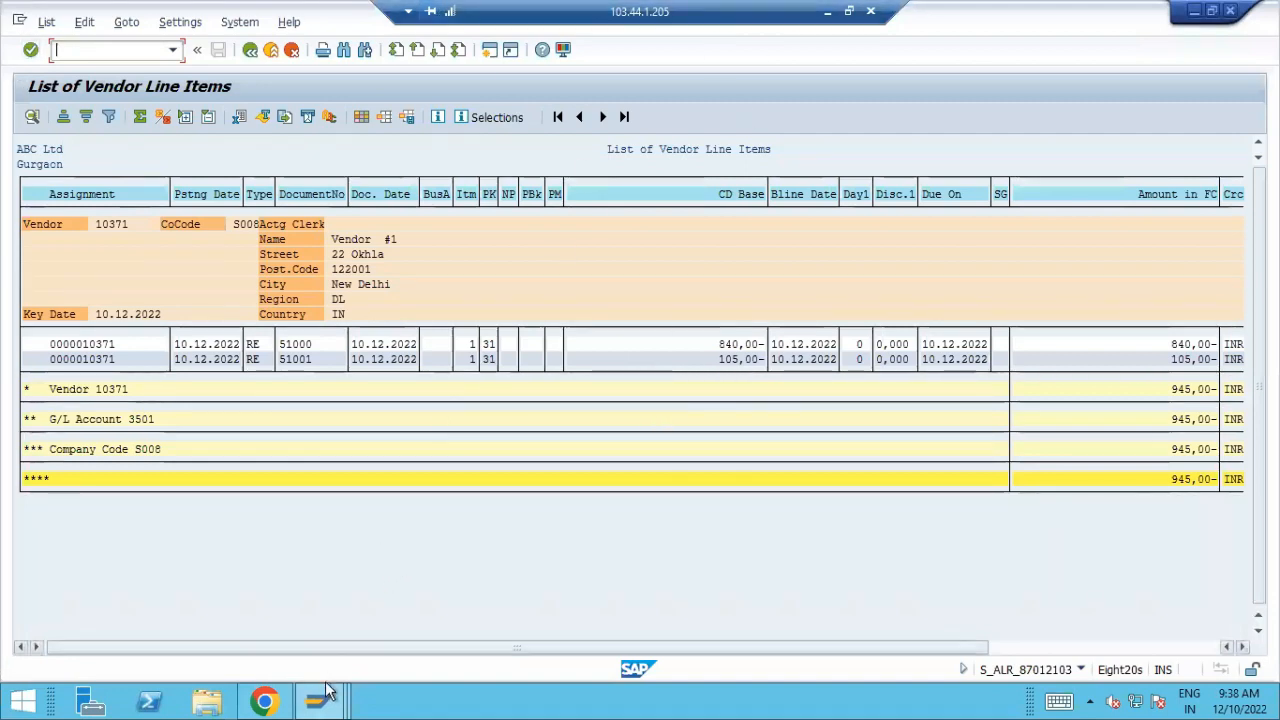
mouse_move(318, 700)
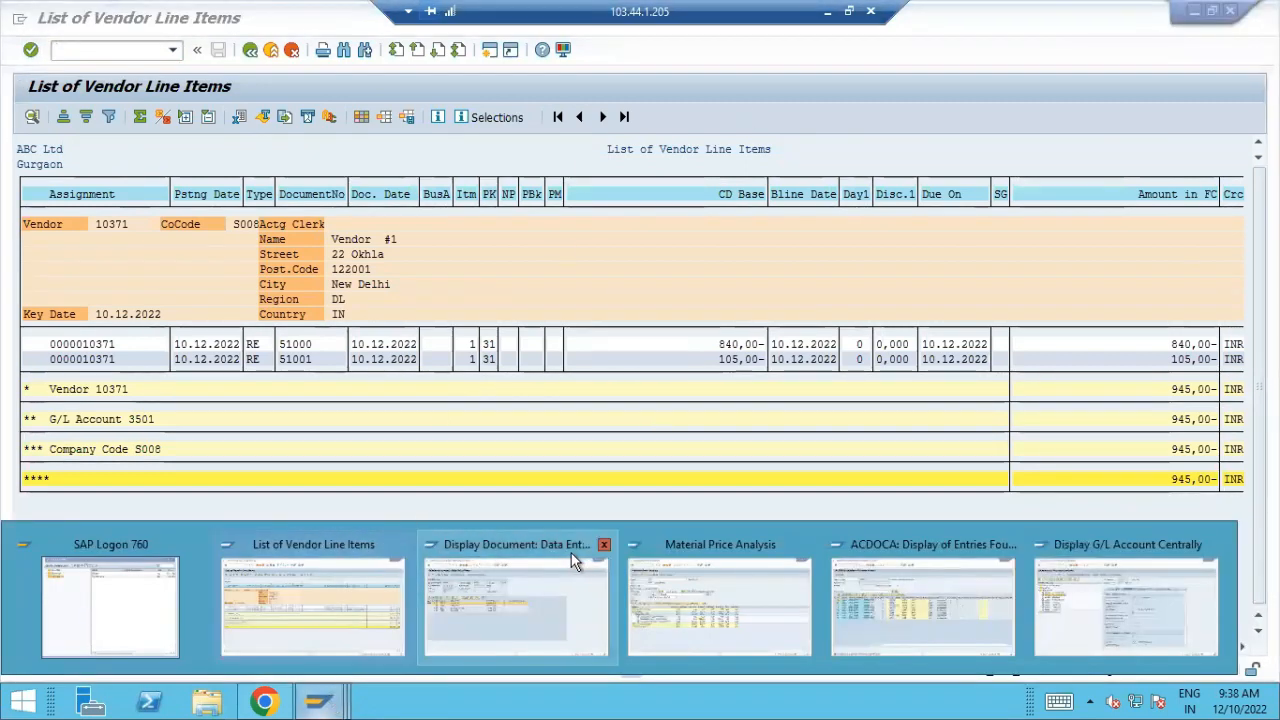
click(1012, 542)
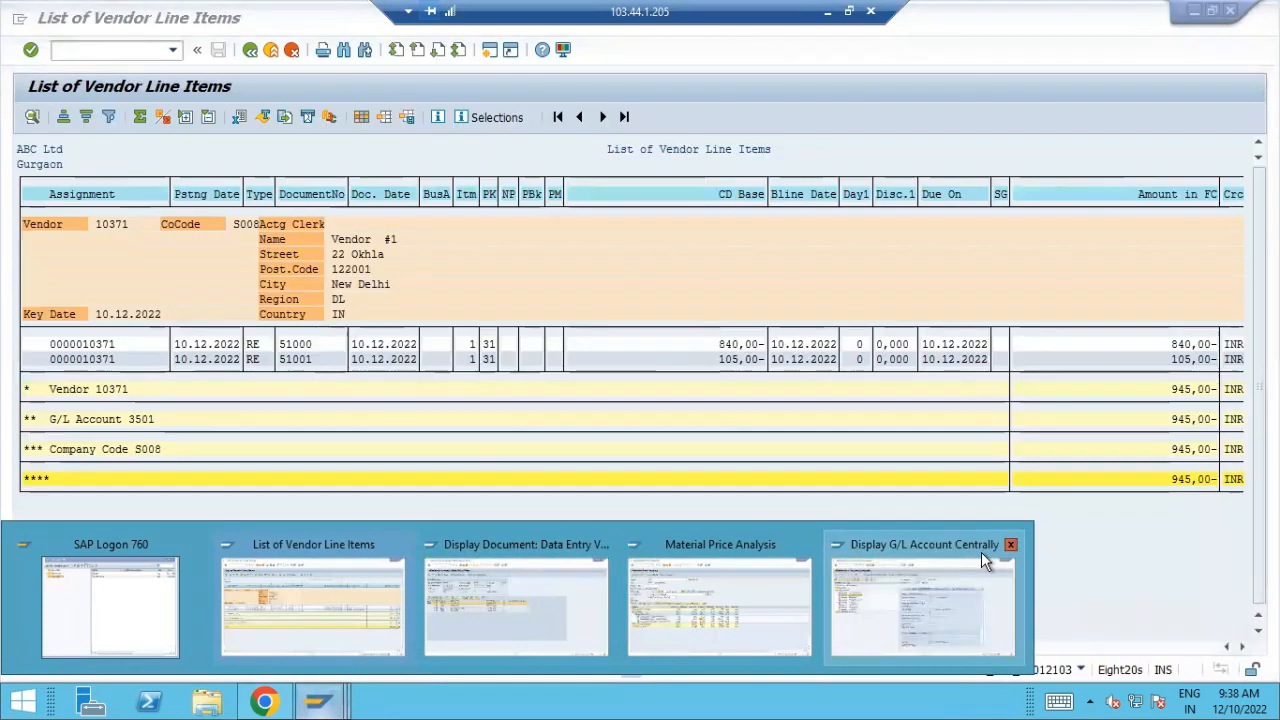
click(807, 546)
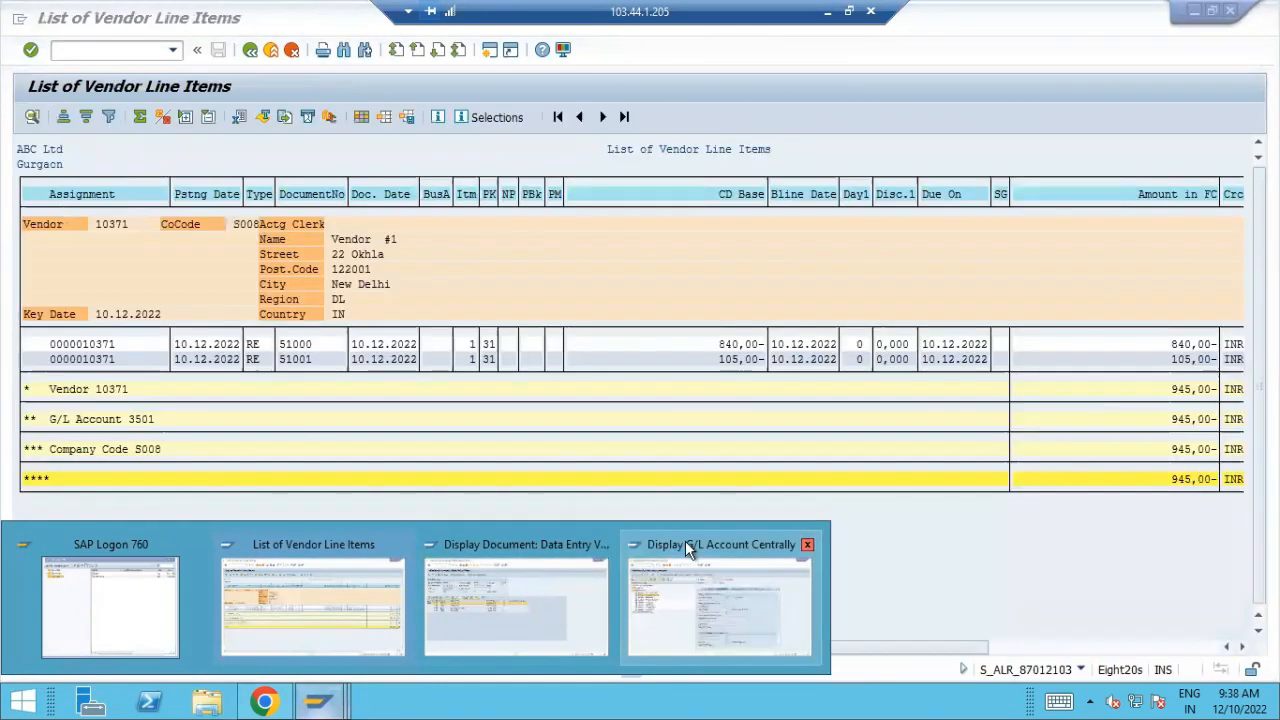
Run transaction MM60 from the vendor line items session to list all materials of plant S008, with the material selection cleared
click(310, 580)
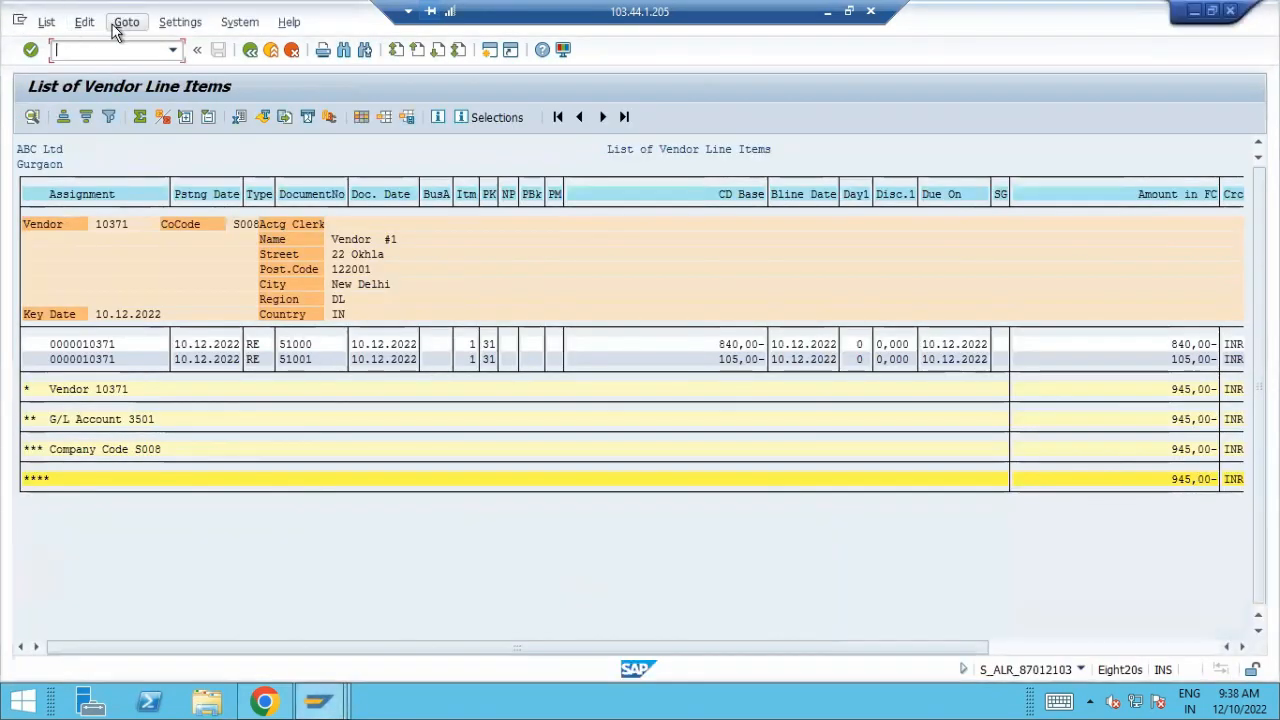
text(/nmm60)
key(Return)
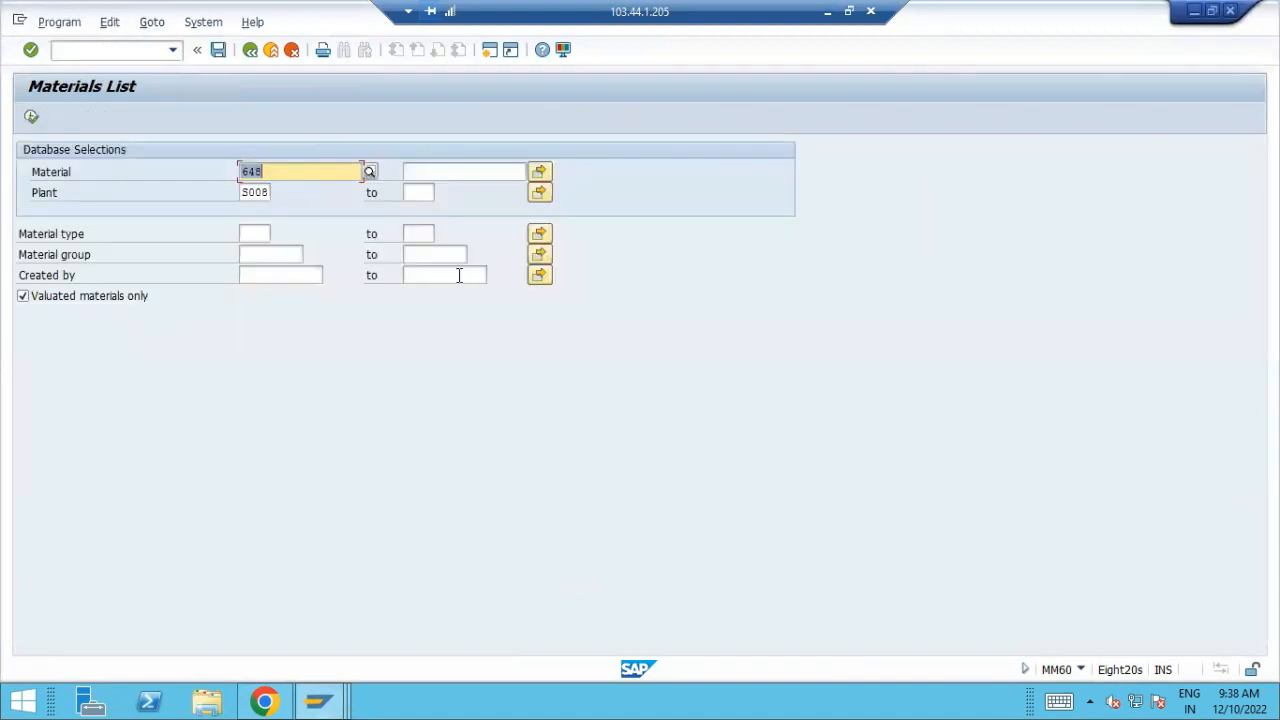
key(Delete)
click(32, 117)
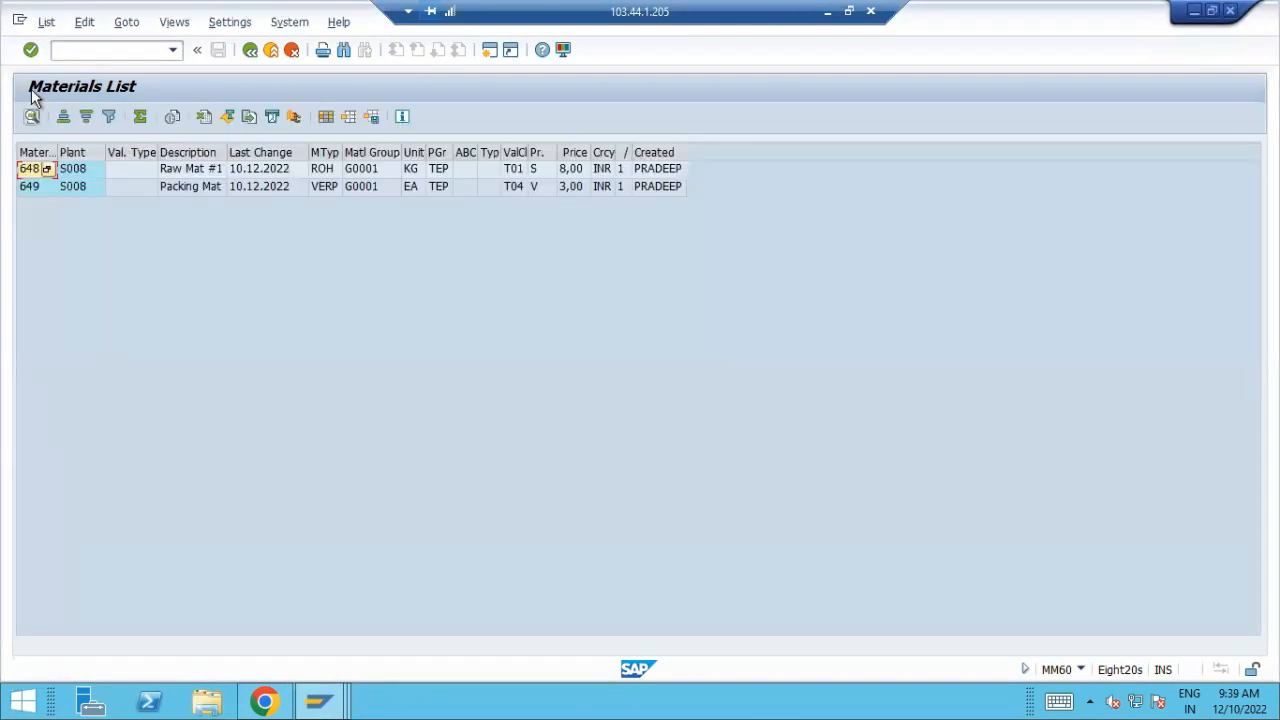
Switch to the Book1 workbook in Excel and enter material number 649 in cell B20
click(824, 13)
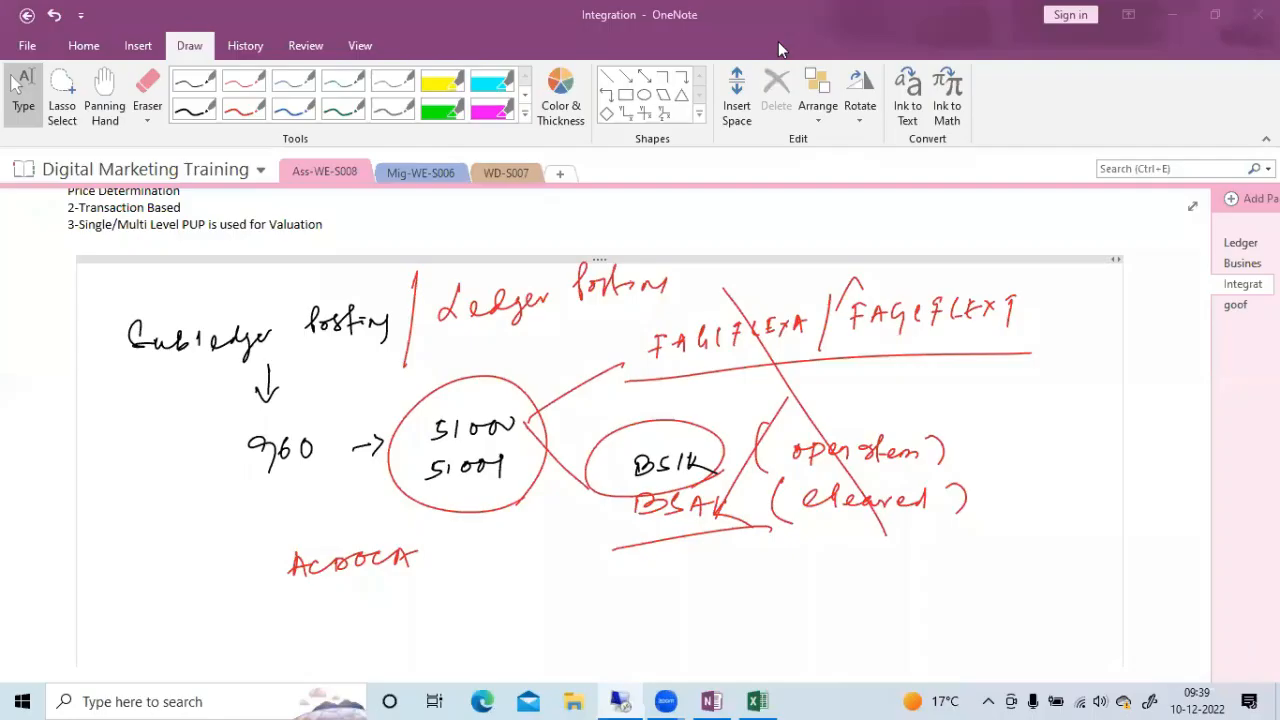
click(765, 700)
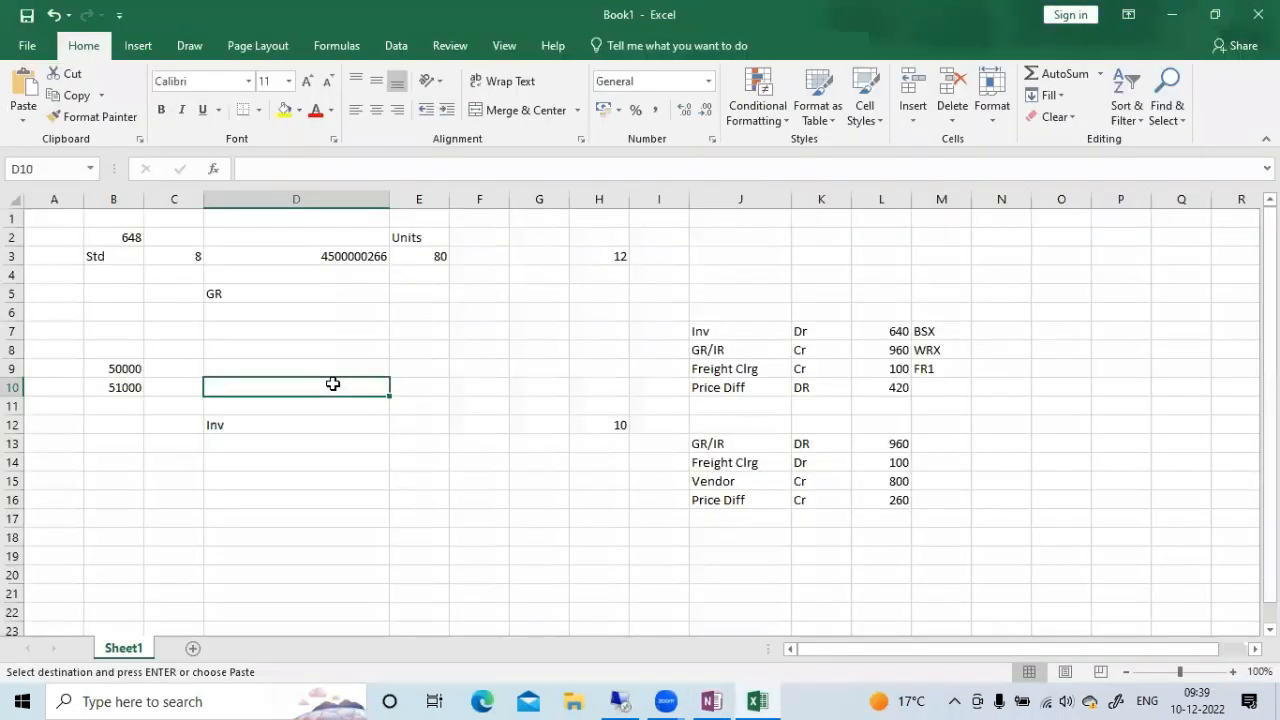
click(183, 578)
key(Left)
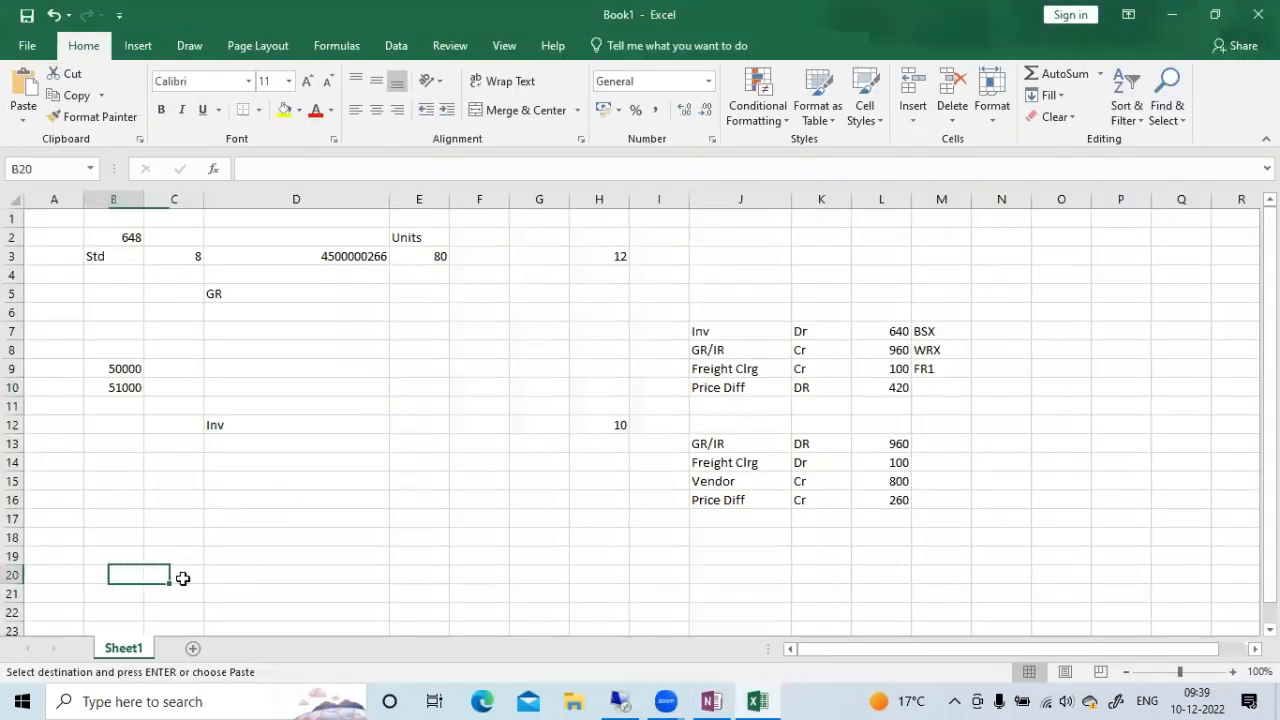
click(183, 578)
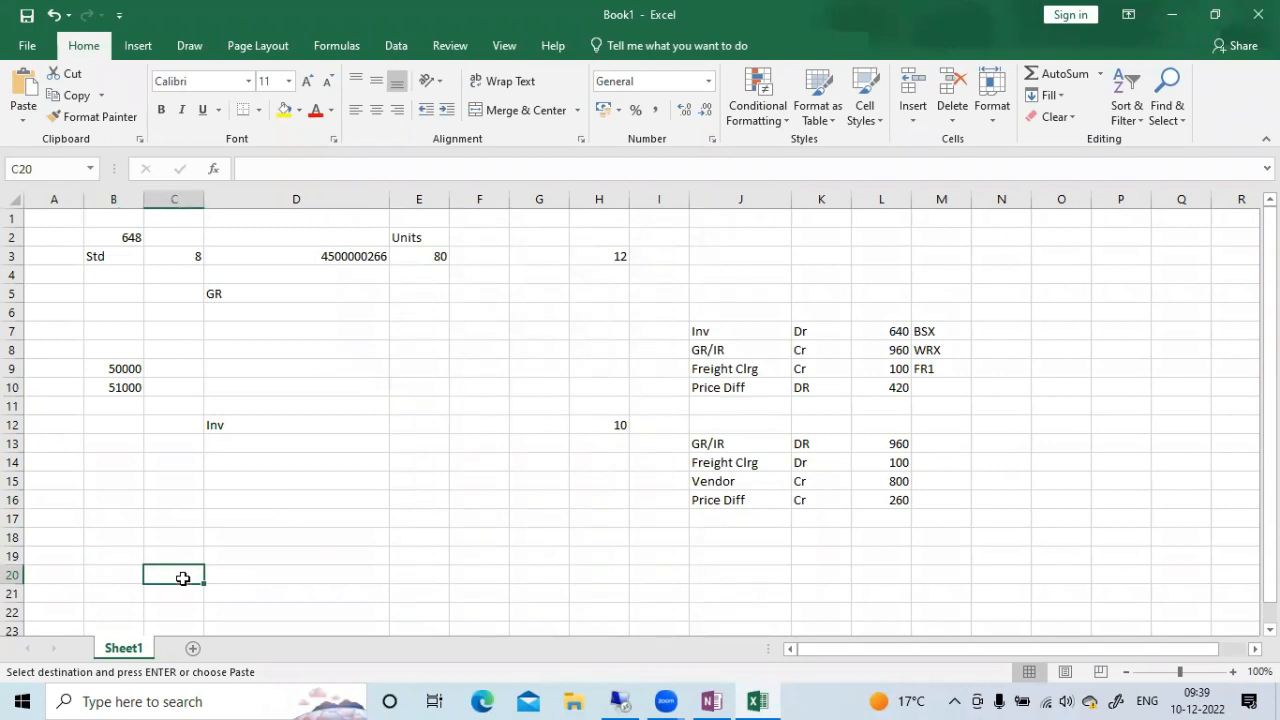
key(Left)
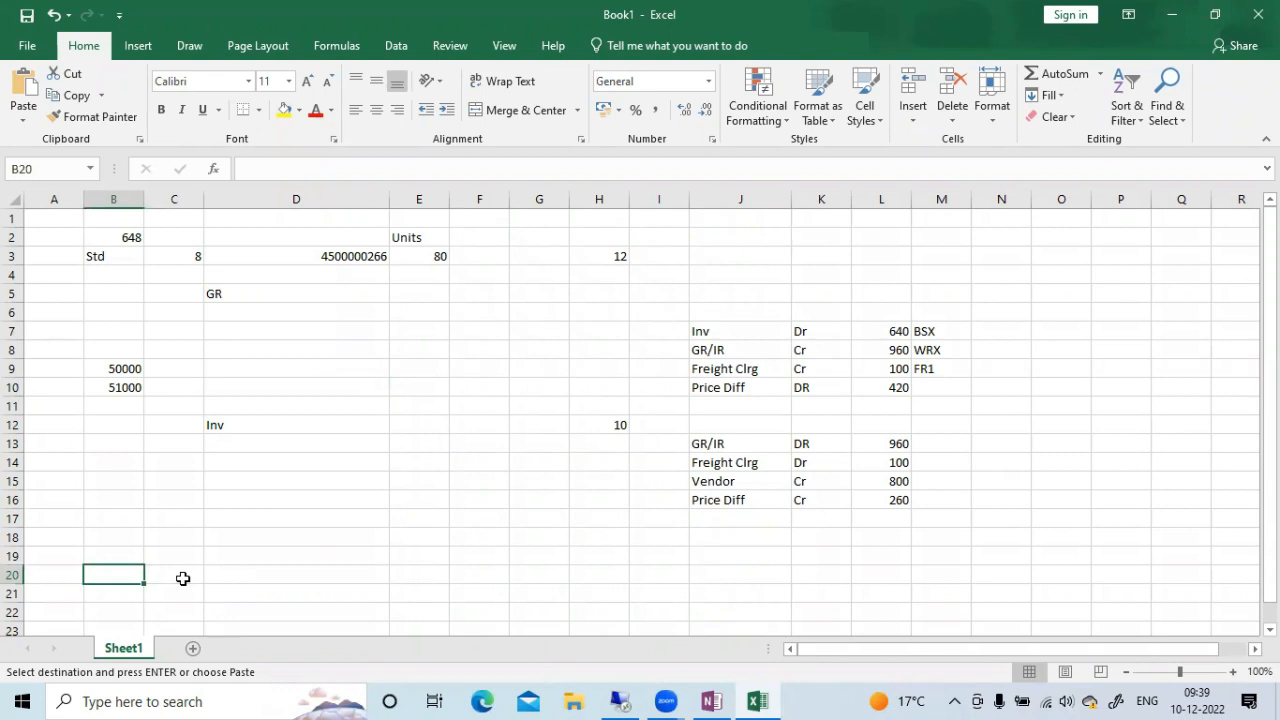
text(649)
key(Tab)
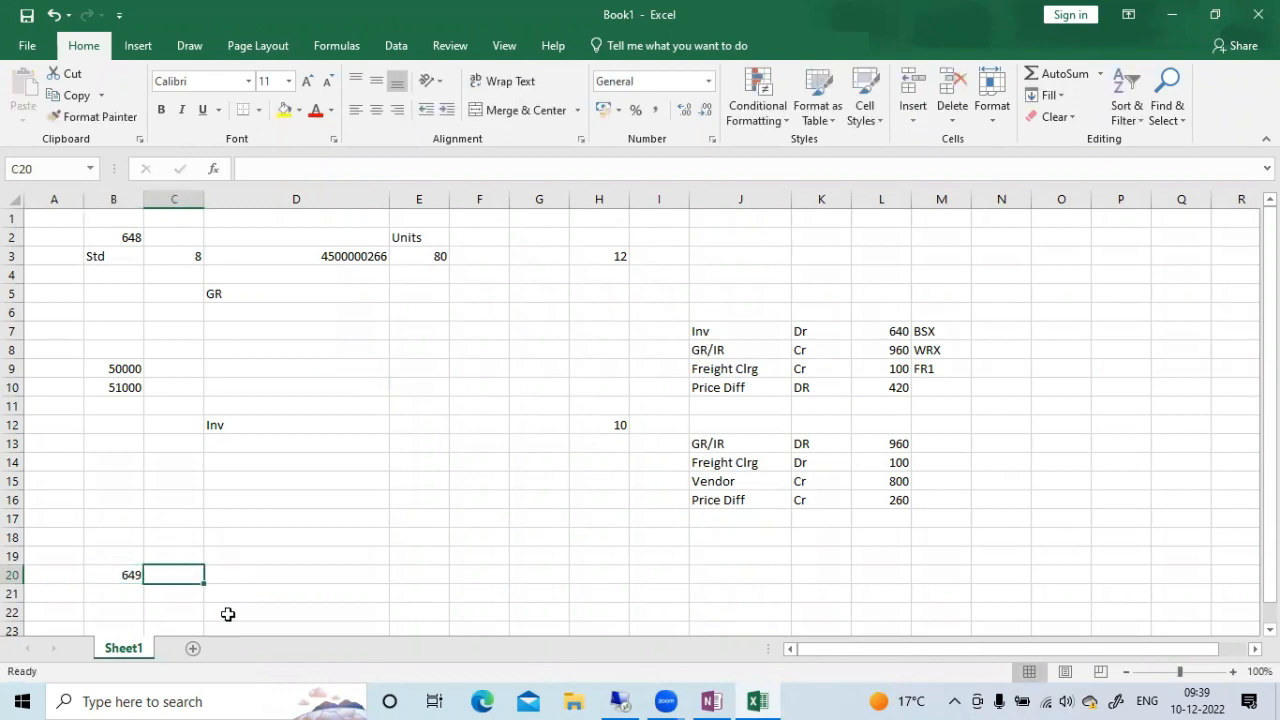
Record material 649's price control V in B21 and its price 3 in C21
scroll(229, 611, down, 1)
click(132, 551)
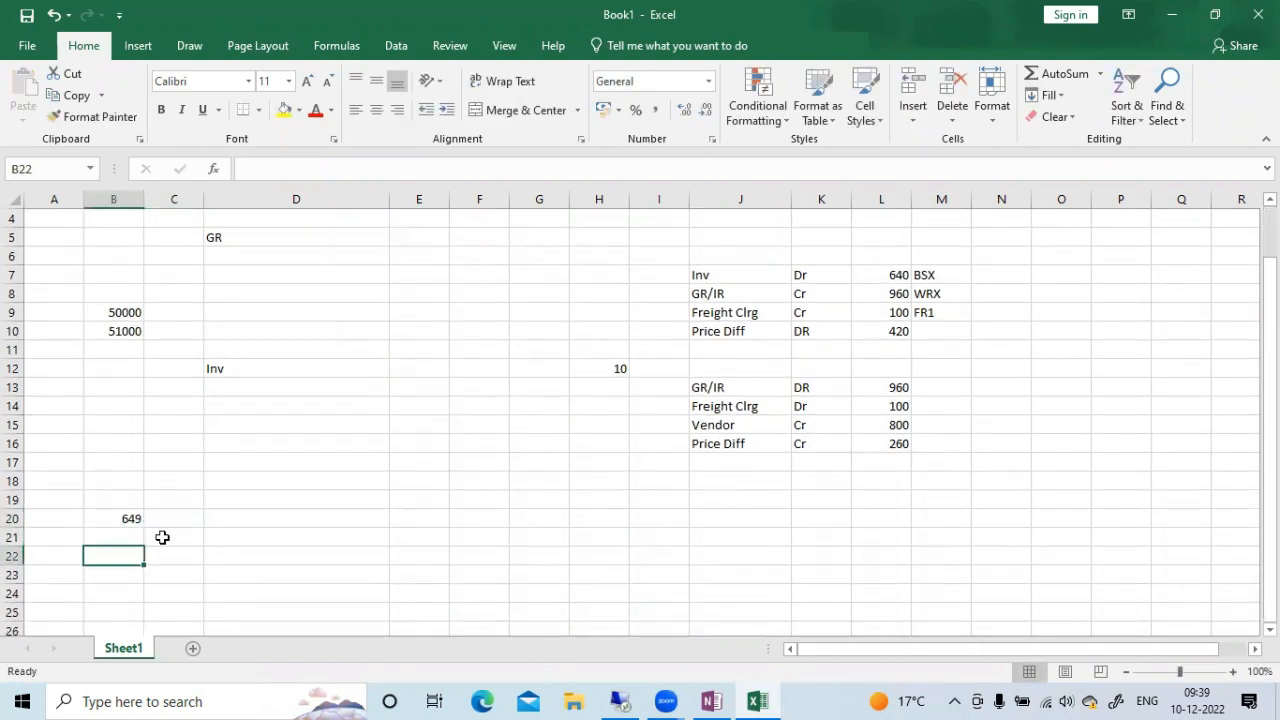
key(Up)
text(v)
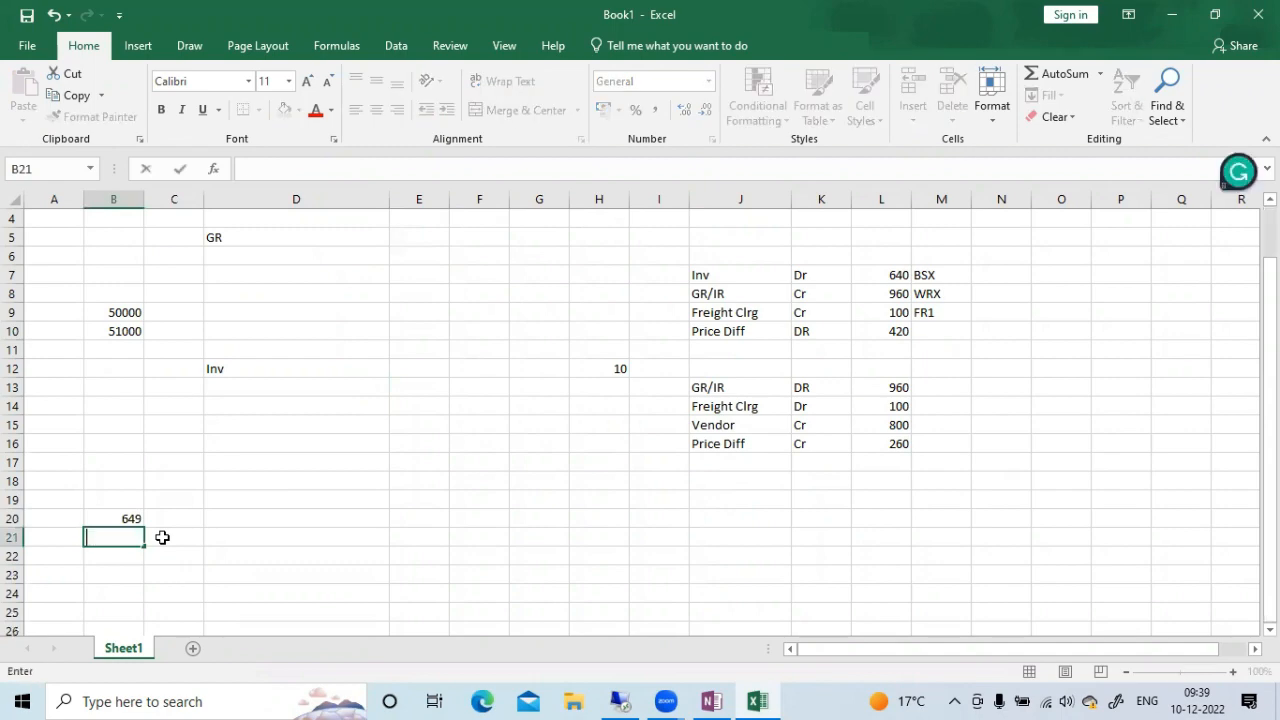
click(162, 538)
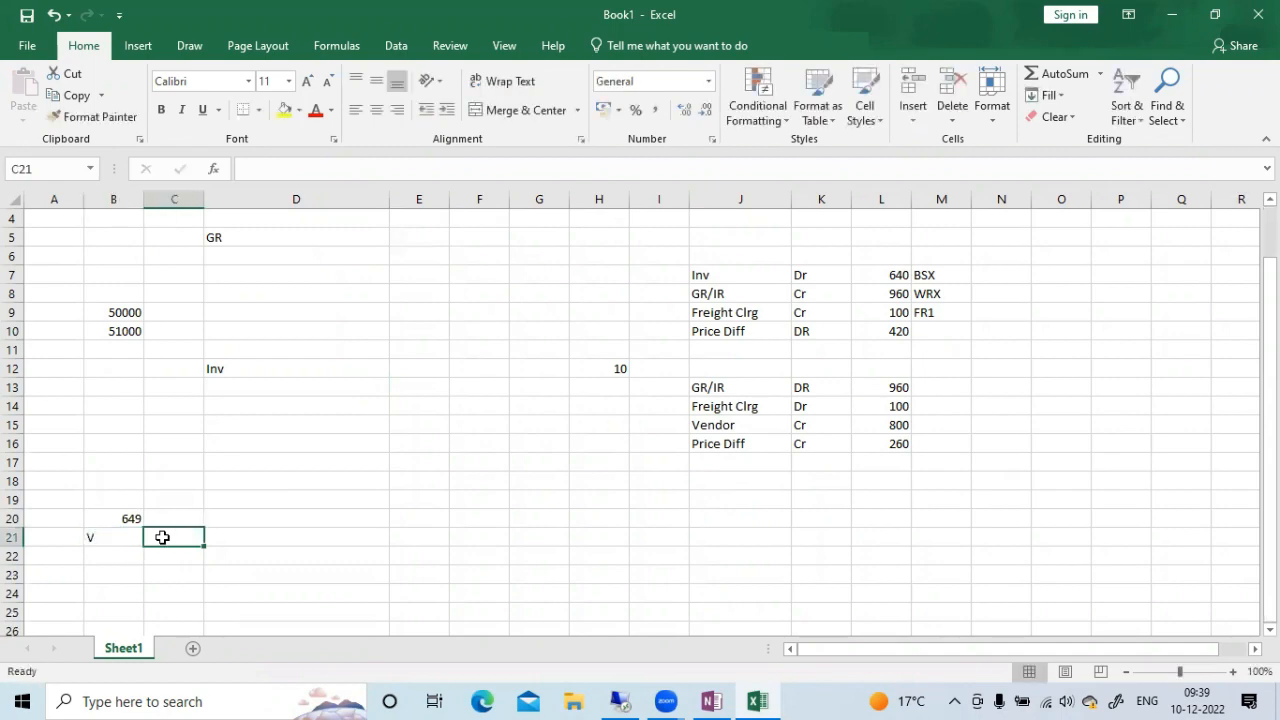
key(alt+Tab)
key(alt+Tab)
key(alt+Tab)
click(826, 16)
text(3)
key(Tab)
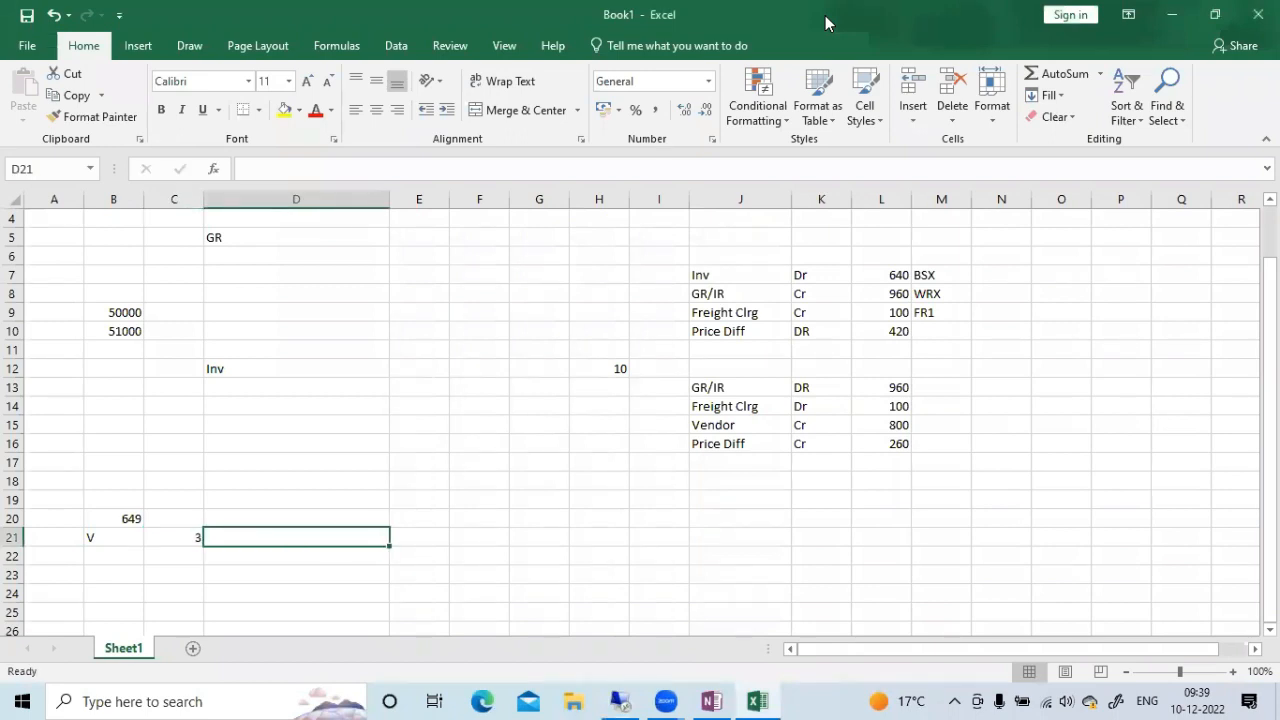
click(622, 701)
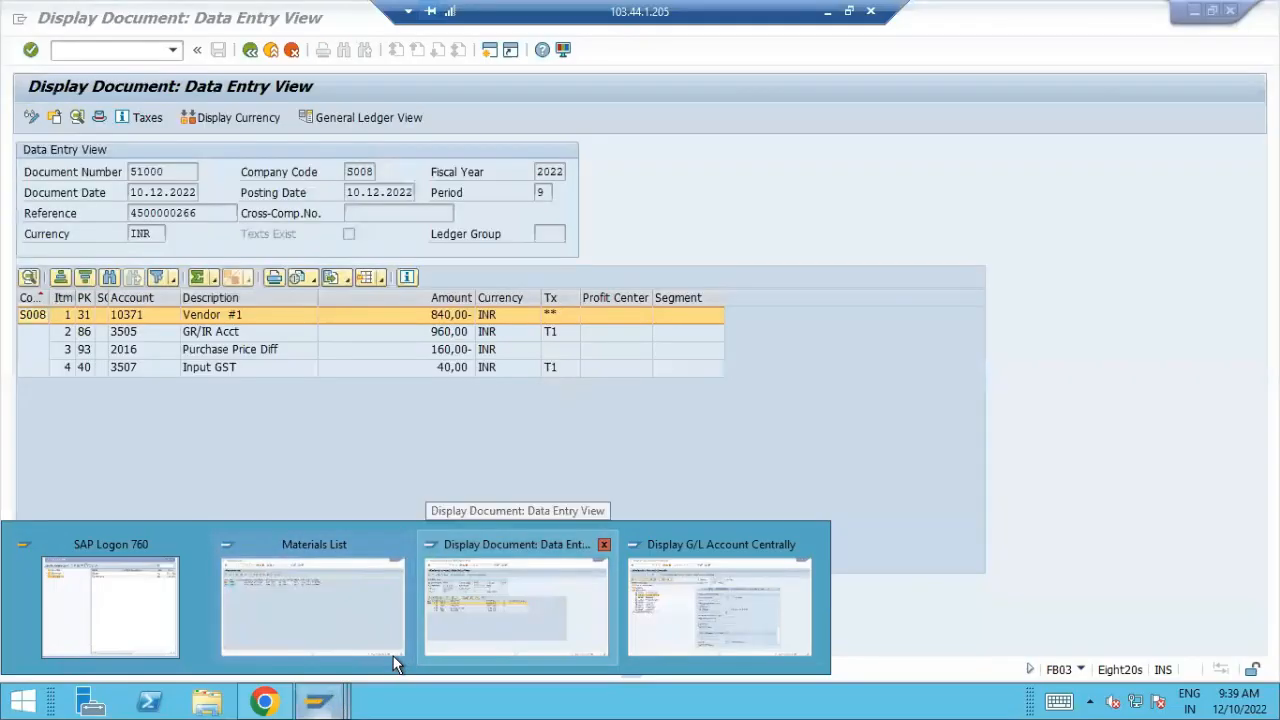
click(395, 660)
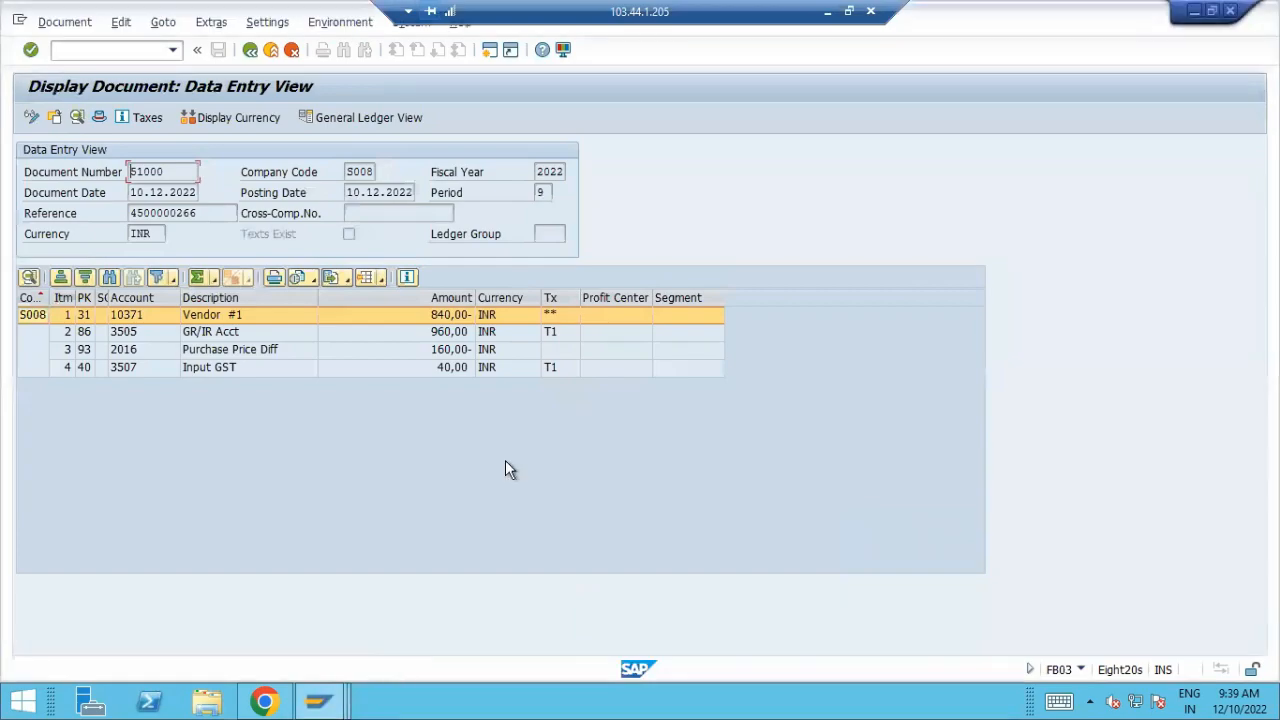
click(827, 12)
Copy material 648's quantity and price cells E3:H3 to row 22, starting at E22
scroll(371, 420, up, 1)
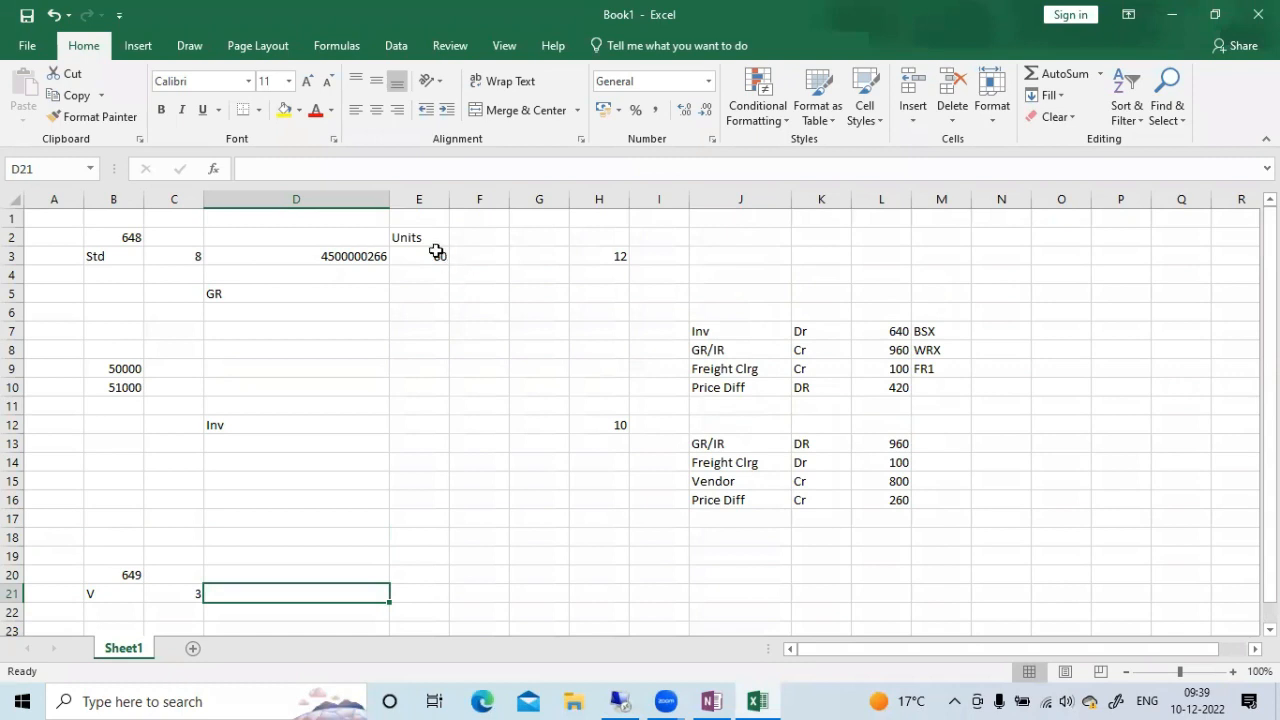
drag(434, 256, 597, 255)
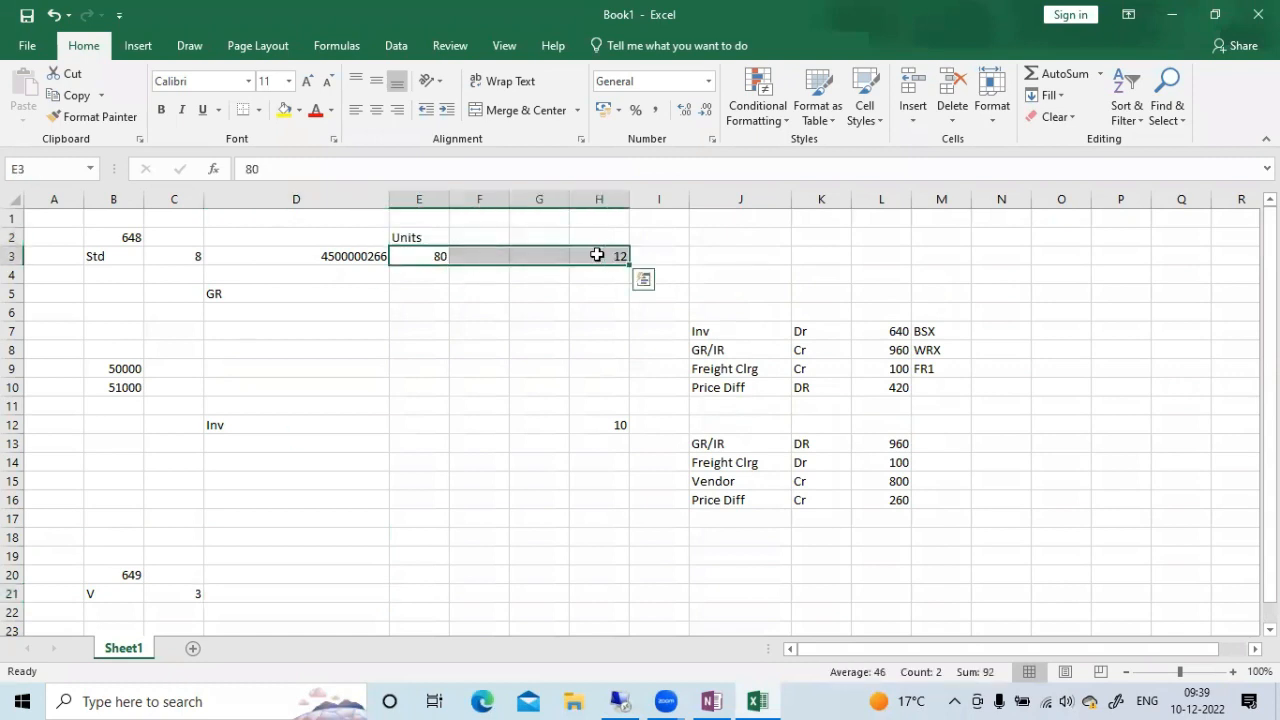
key(ctrl+c)
scroll(240, 557, down, 1)
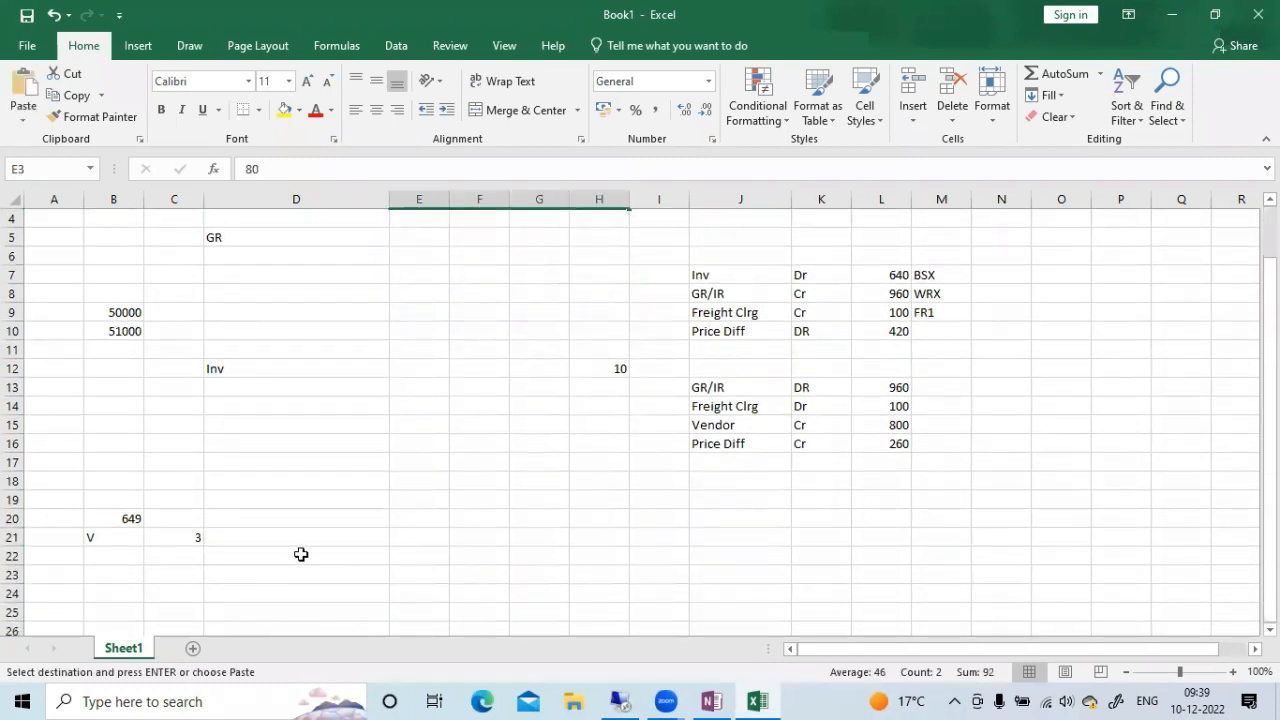
click(443, 557)
key(ctrl+v)
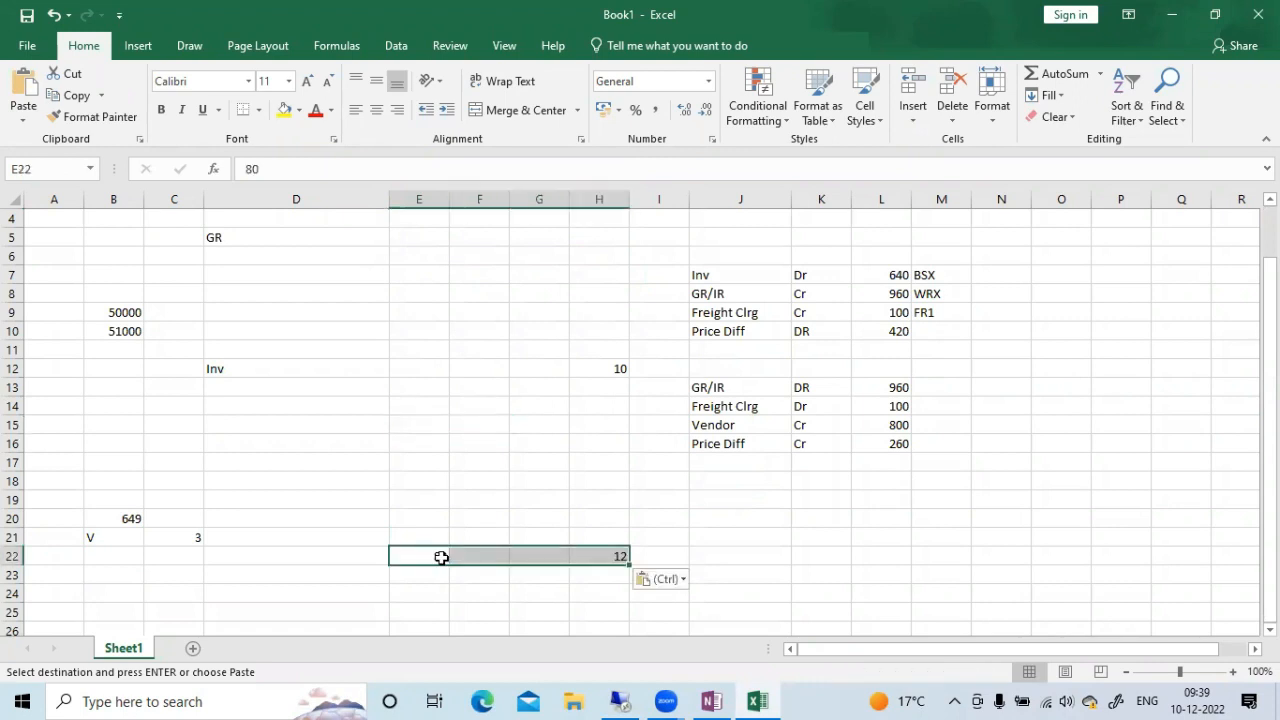
Set the copied price in cell H22 to 5 for material 649
click(674, 531)
key(Escape)
click(600, 557)
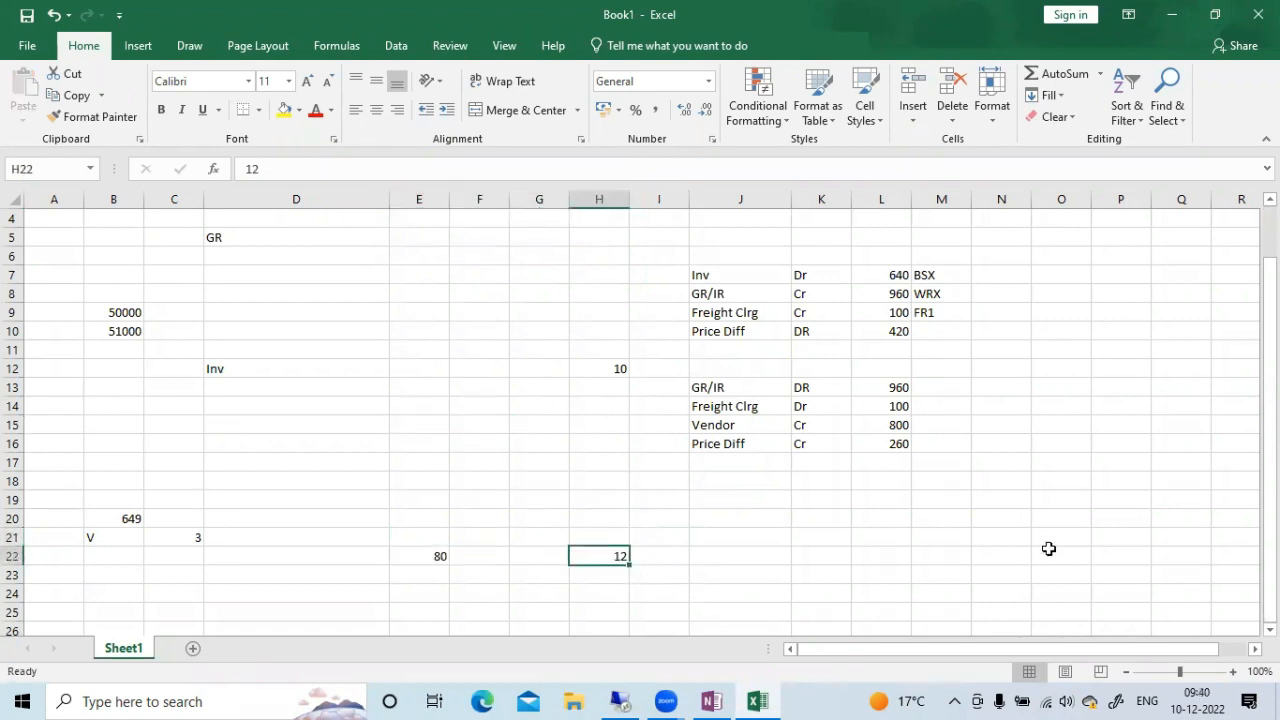
text(5)
key(Tab)
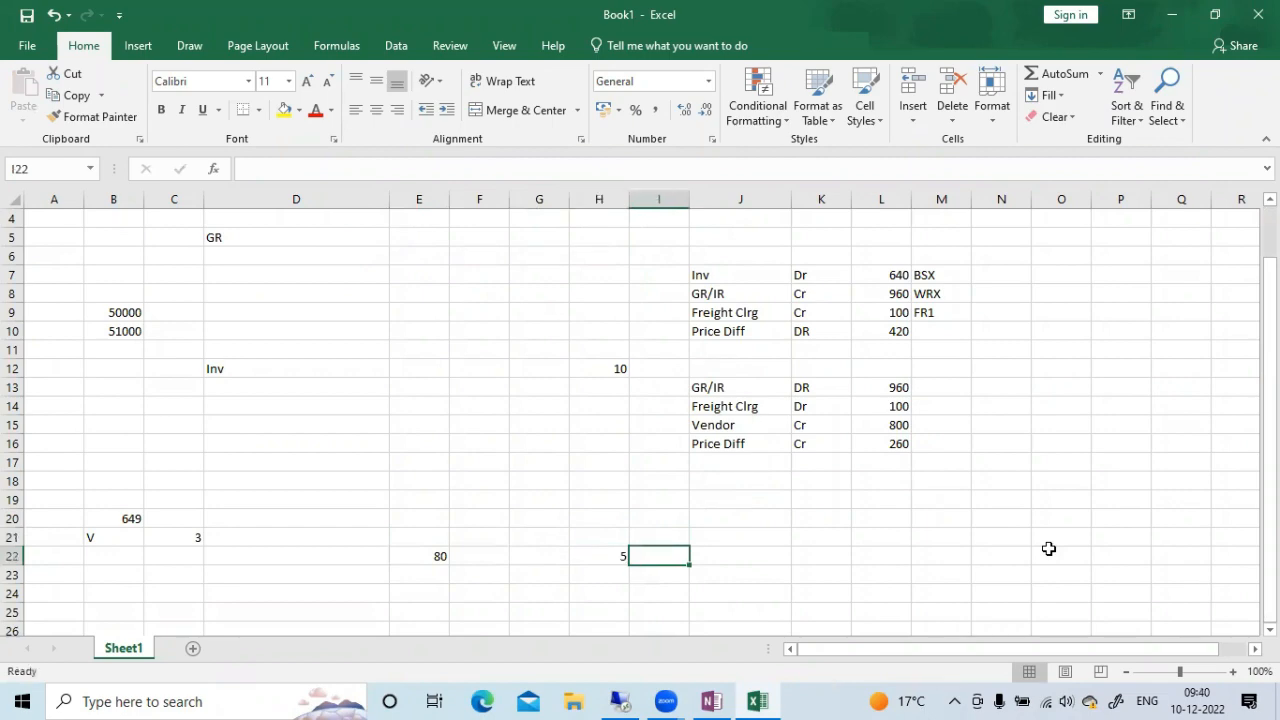
Switch to the SAP remote session and open purchase order creation with transaction ME21N
click(641, 699)
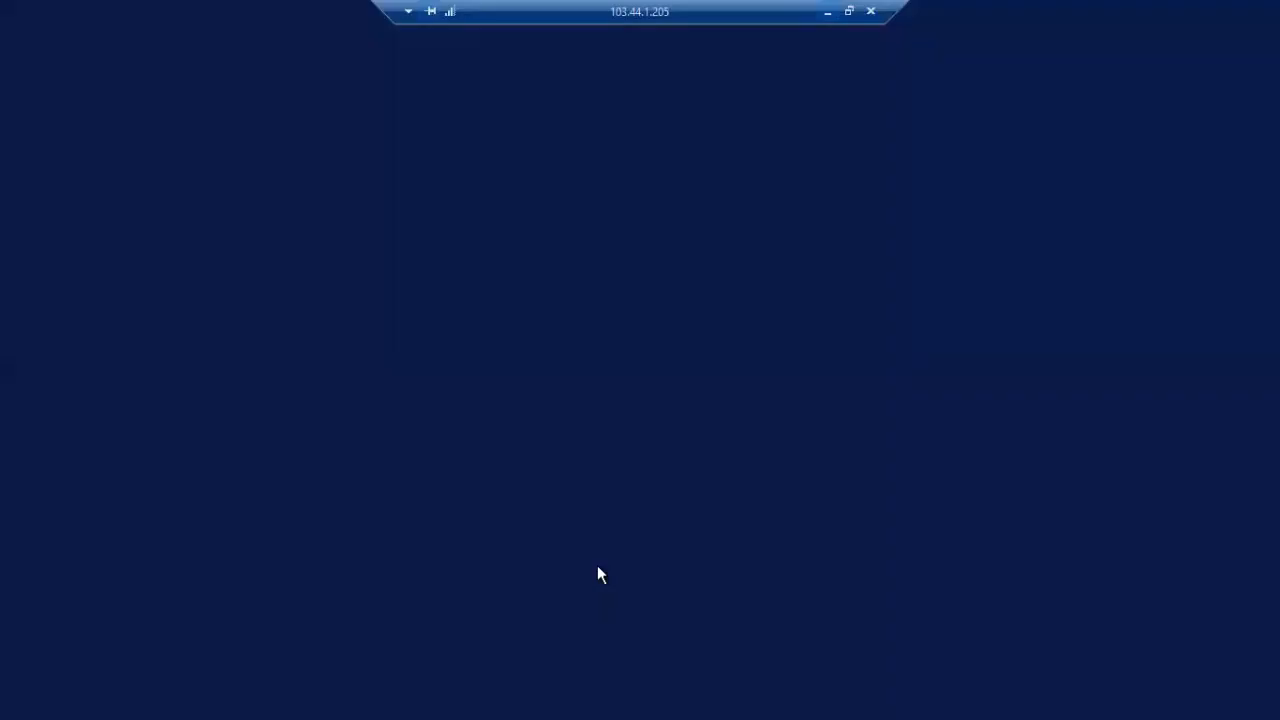
text(/nm)
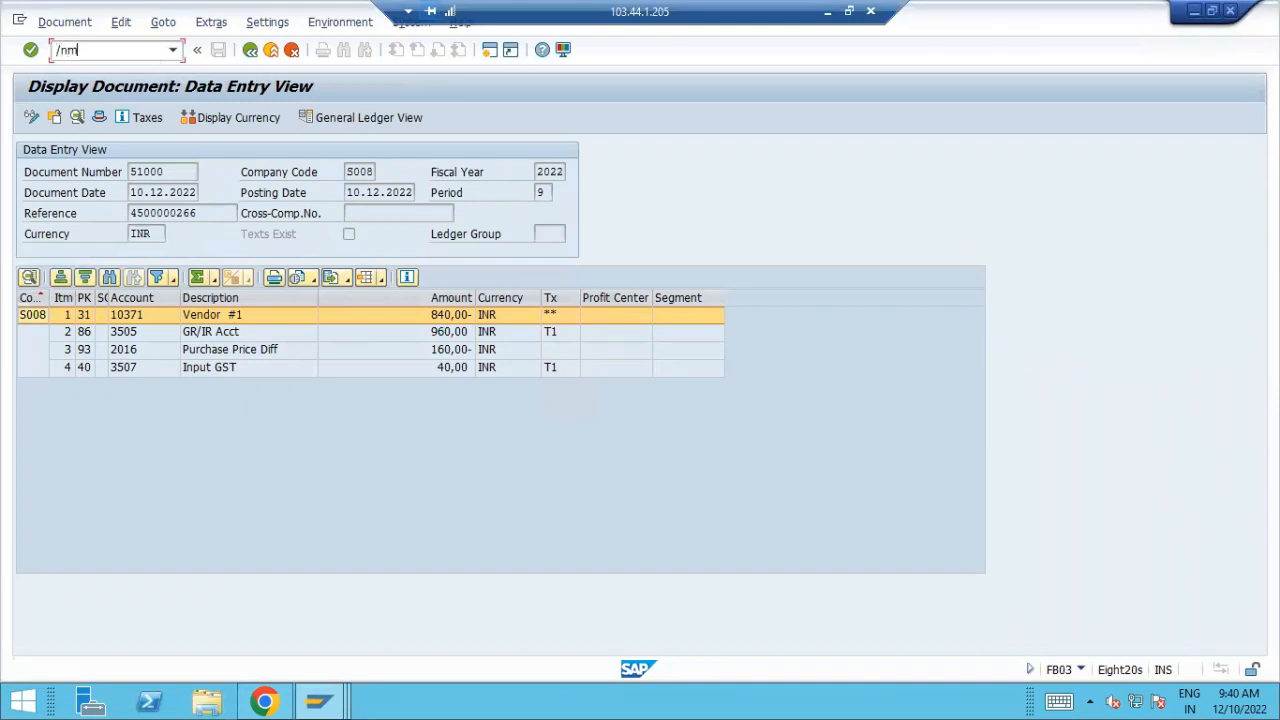
text(e21n)
key(Return)
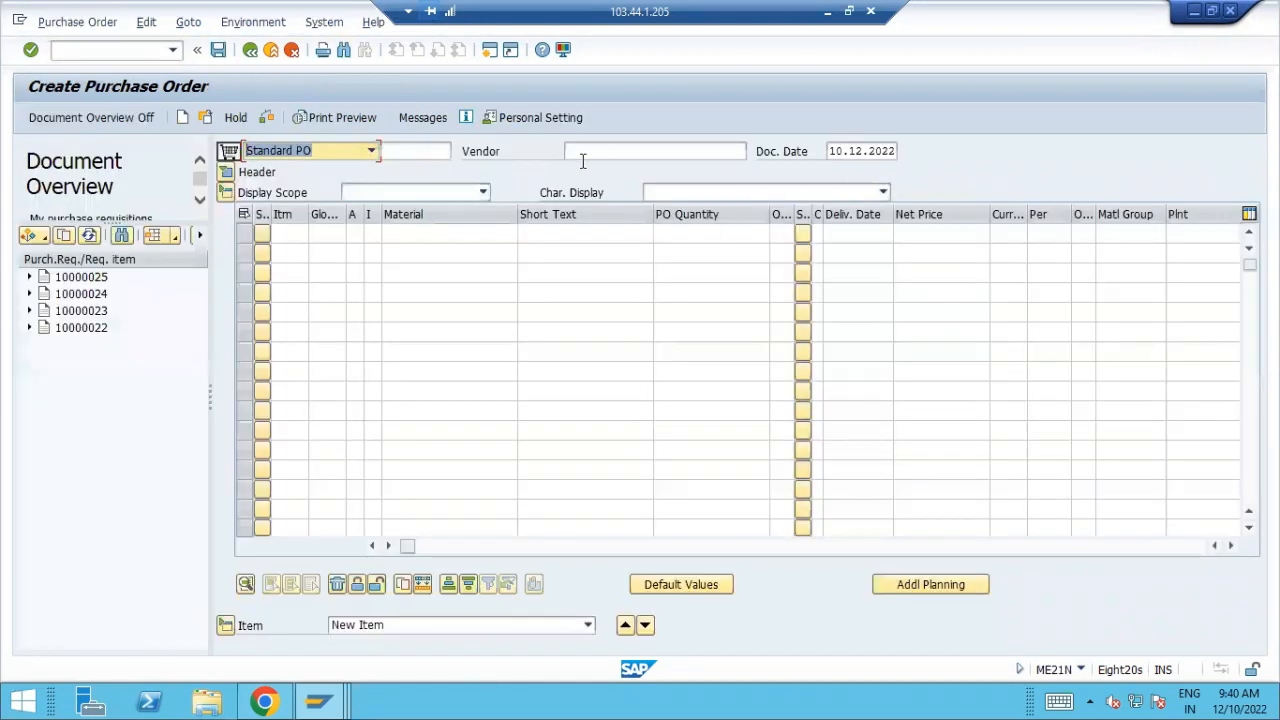
Look up the supplier by country and company code and choose Vendor #1 for the purchase order
click(736, 146)
click(757, 151)
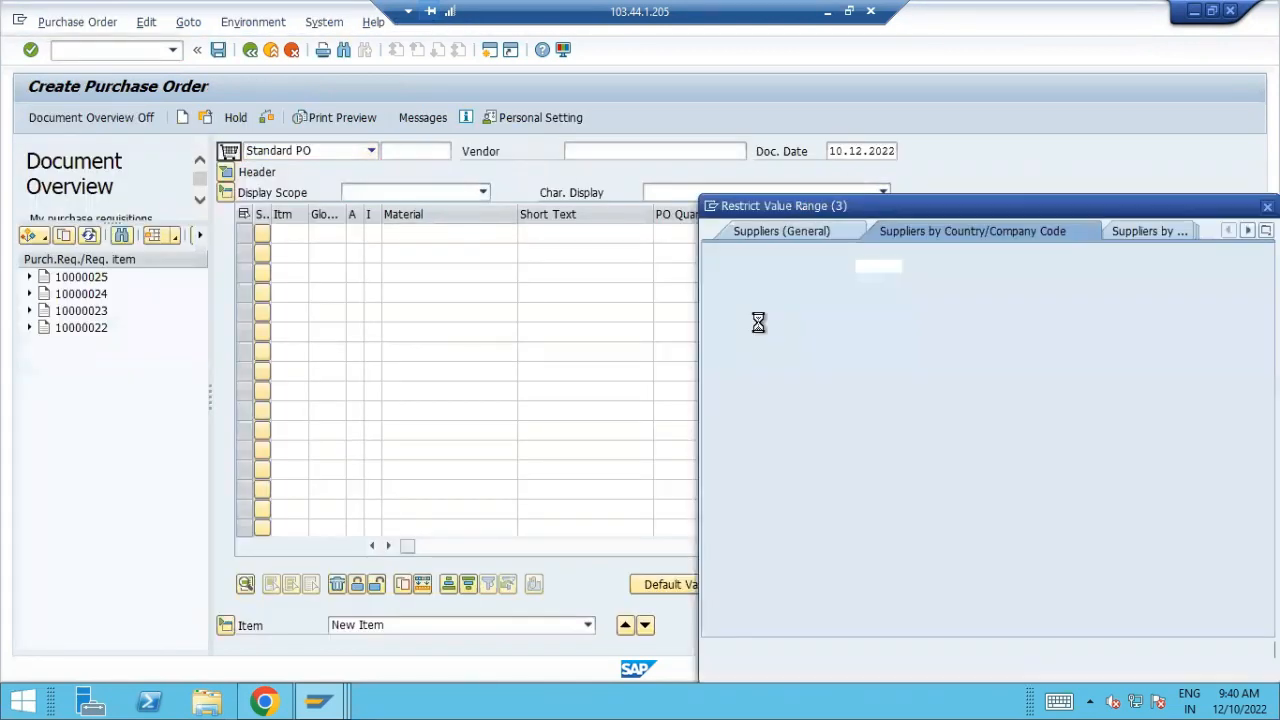
key(Return)
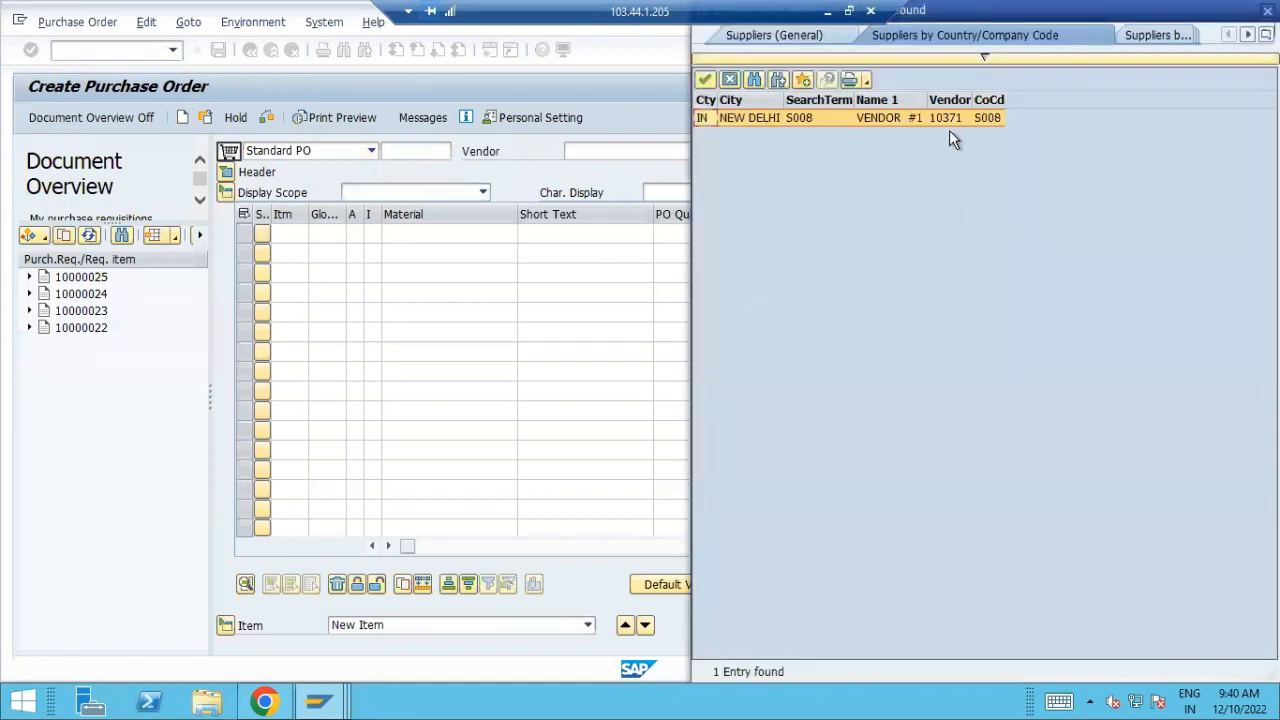
double_click(949, 125)
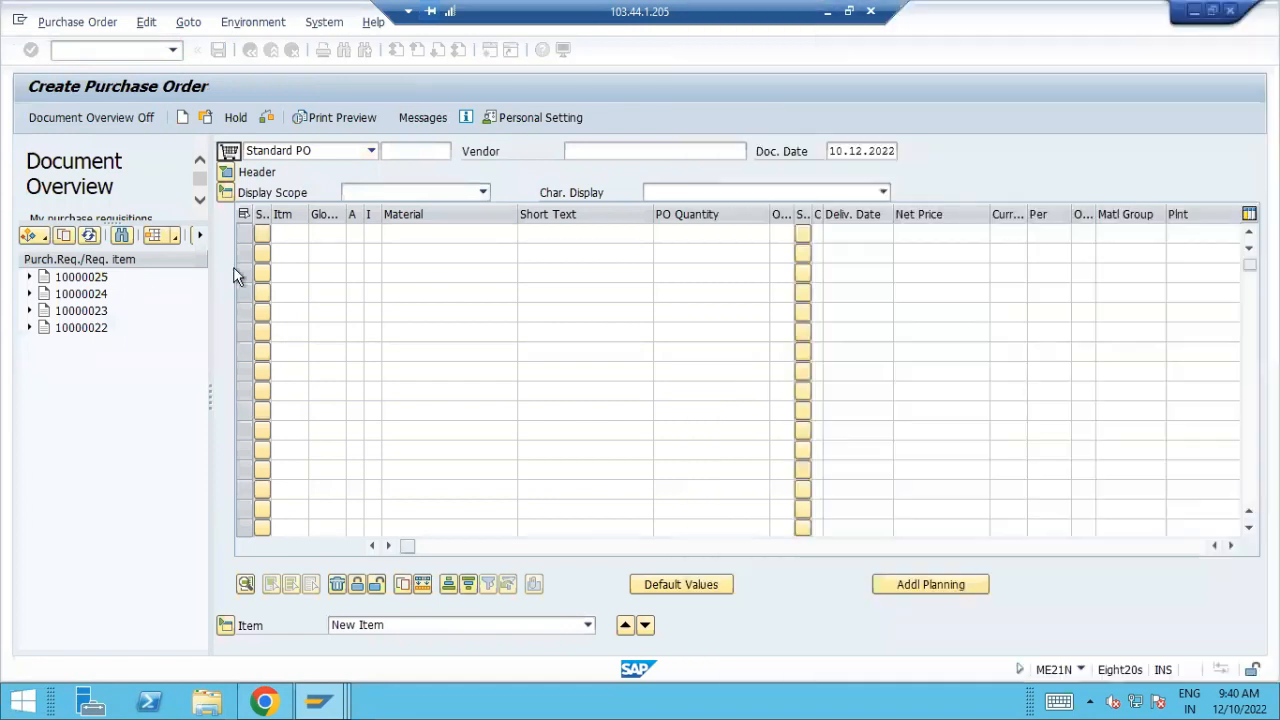
Fill in the header's organizational data with purchasing organization S08P, purchasing group TEP and company code S008
click(226, 172)
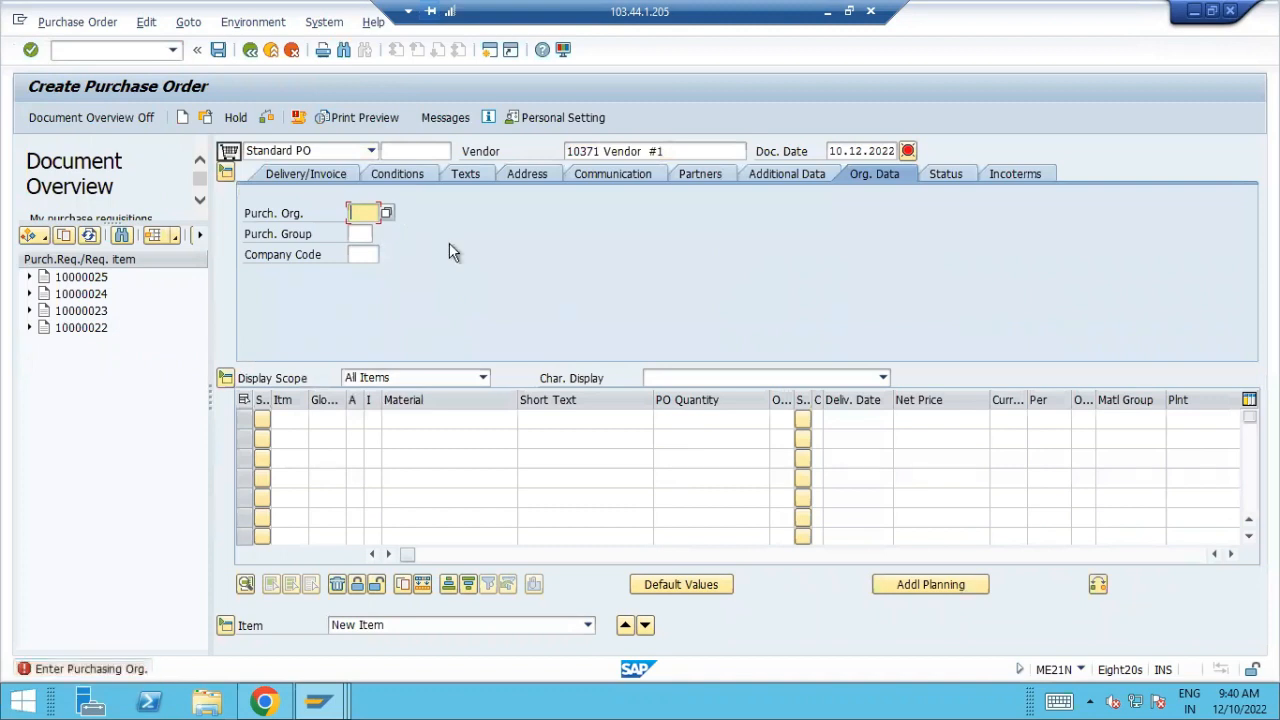
text(s08p)
key(BackSpace)
key(BackSpace)
key(BackSpace)
key(BackSpace)
text(s08p)
key(Tab)
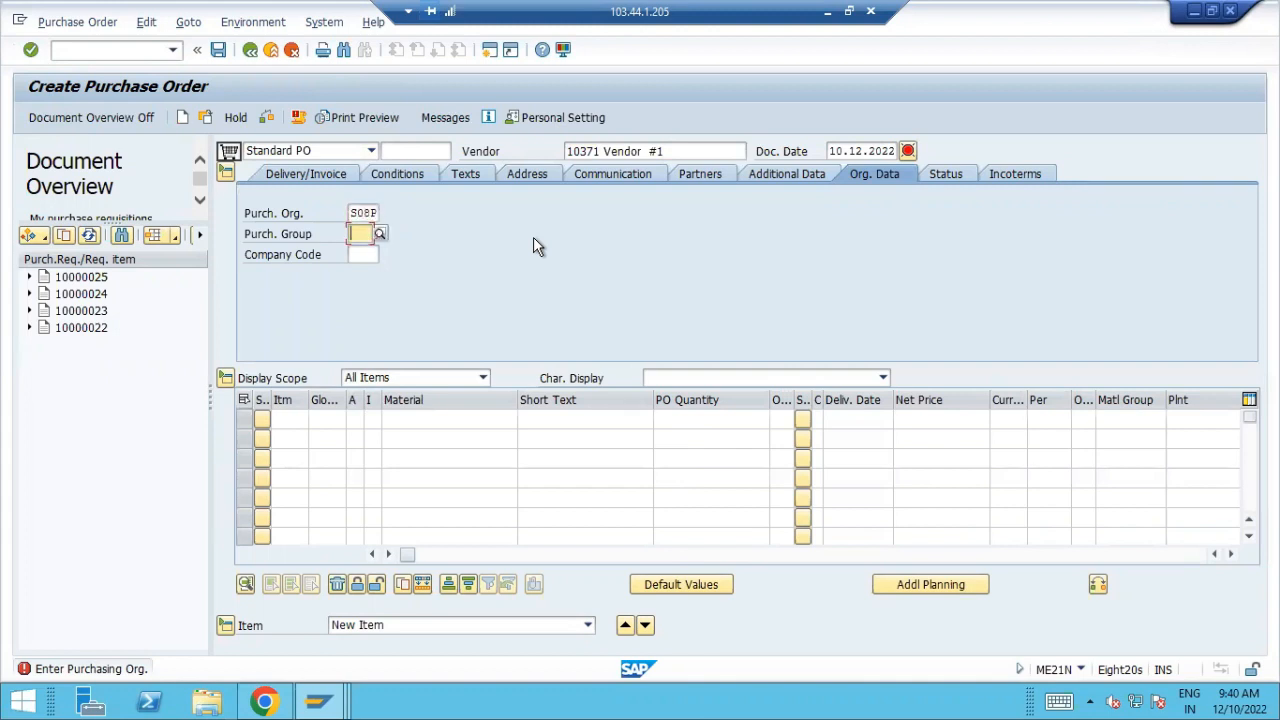
text(tep)
key(Tab)
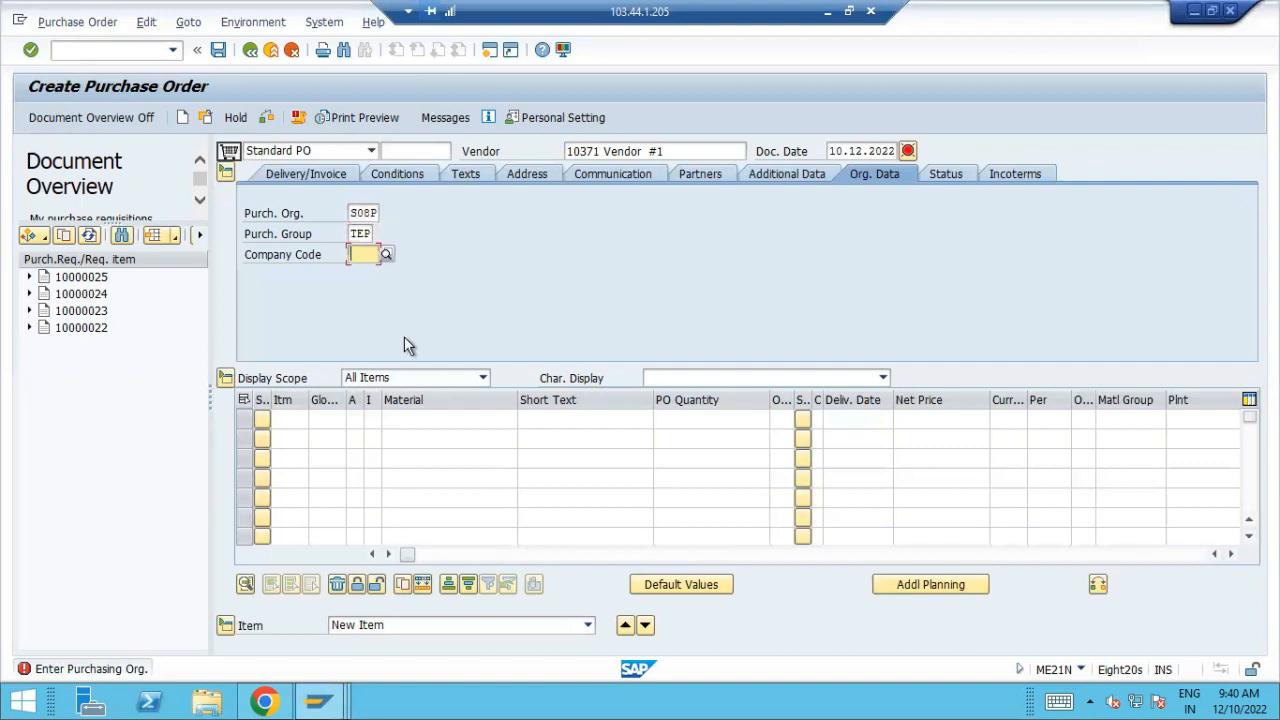
text(s008)
key(Return)
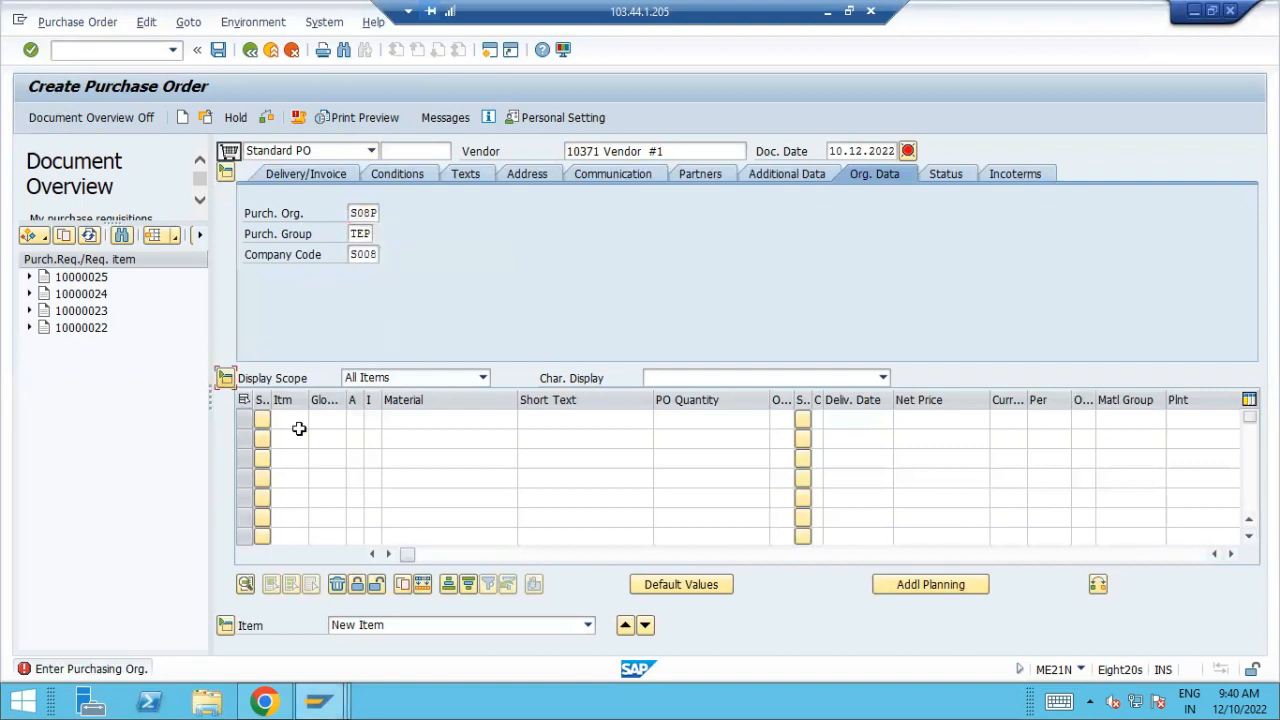
Start item 10 of the purchase order with material 649
click(292, 422)
text(10)
key(Tab)
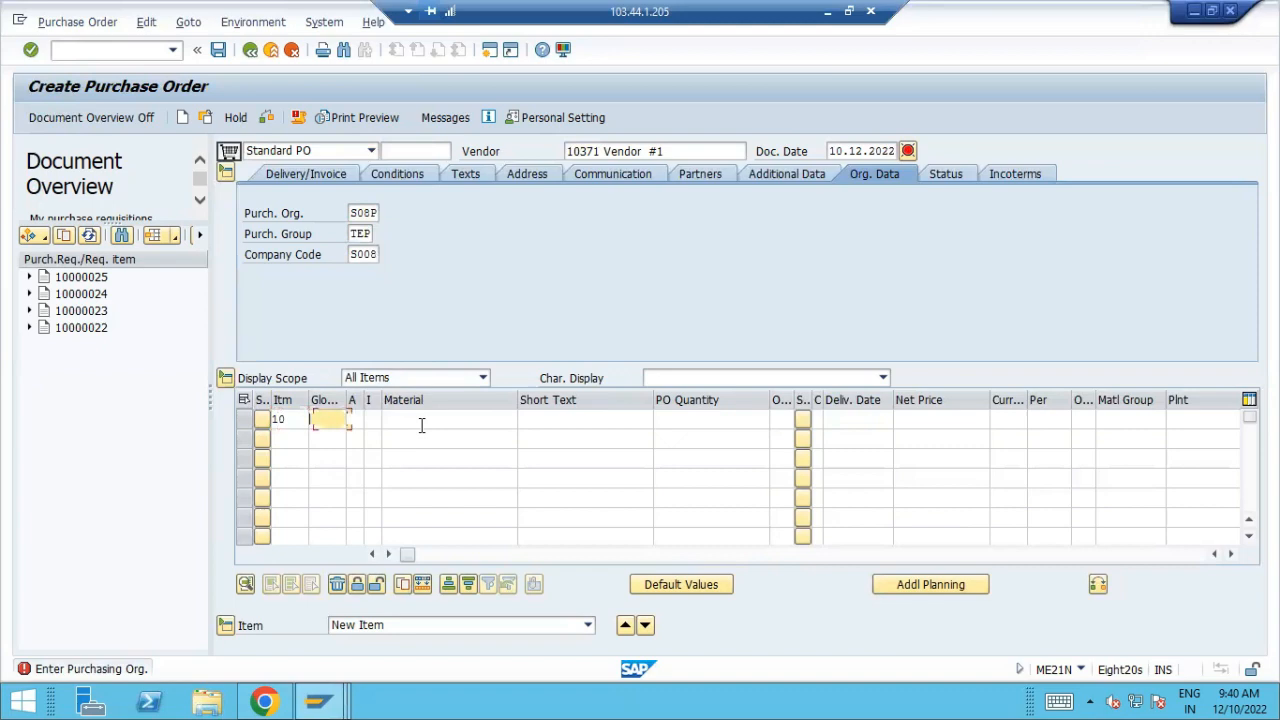
click(421, 421)
key(alt+Tab)
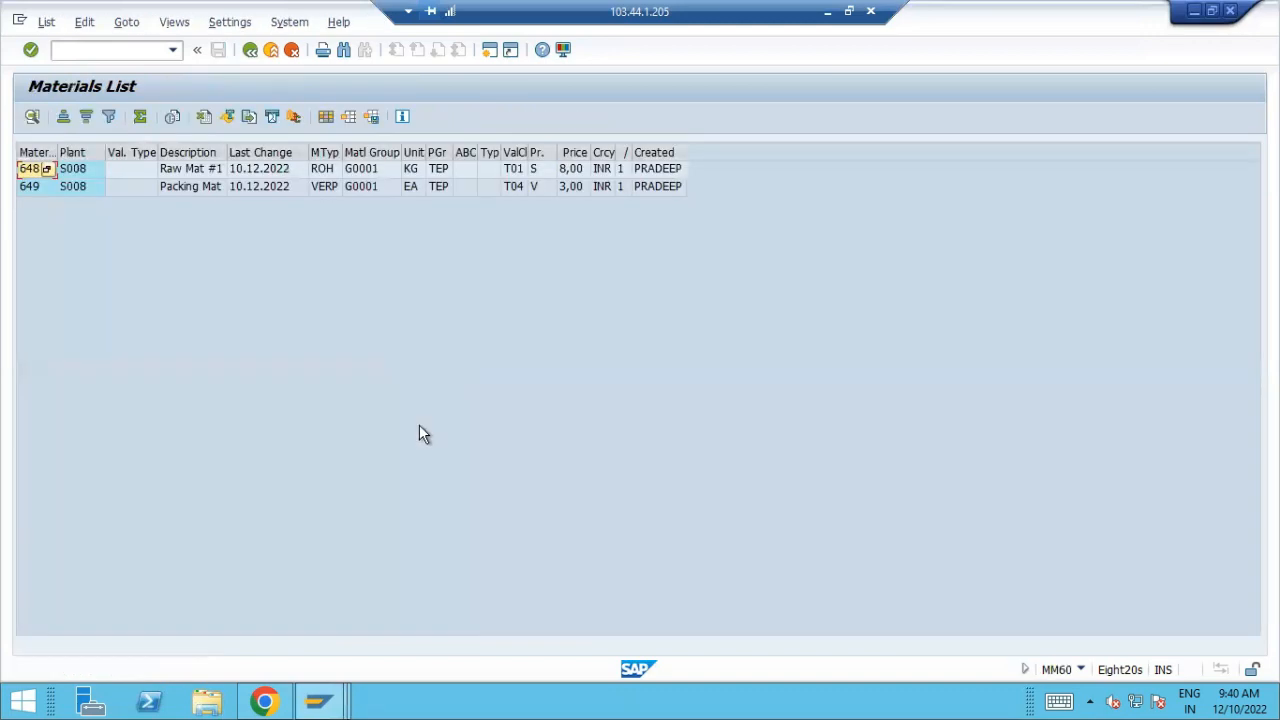
key(alt+Tab)
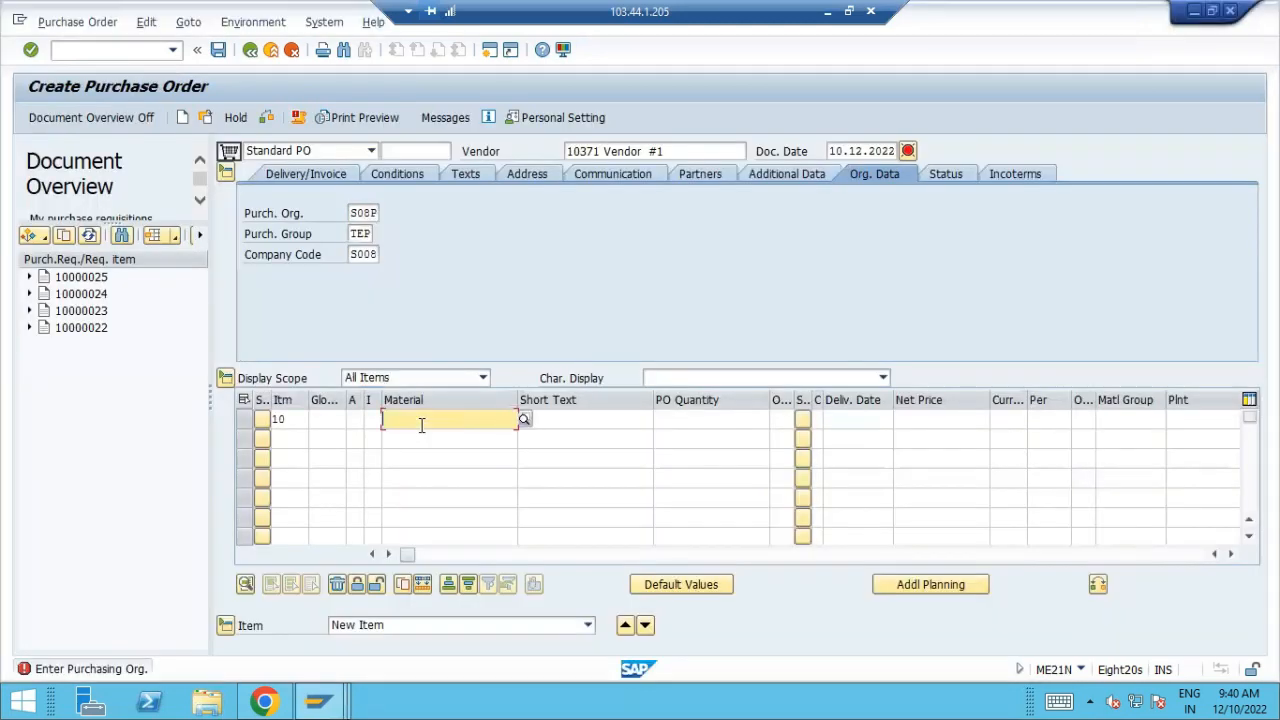
key(ctrl+v)
key(Tab)
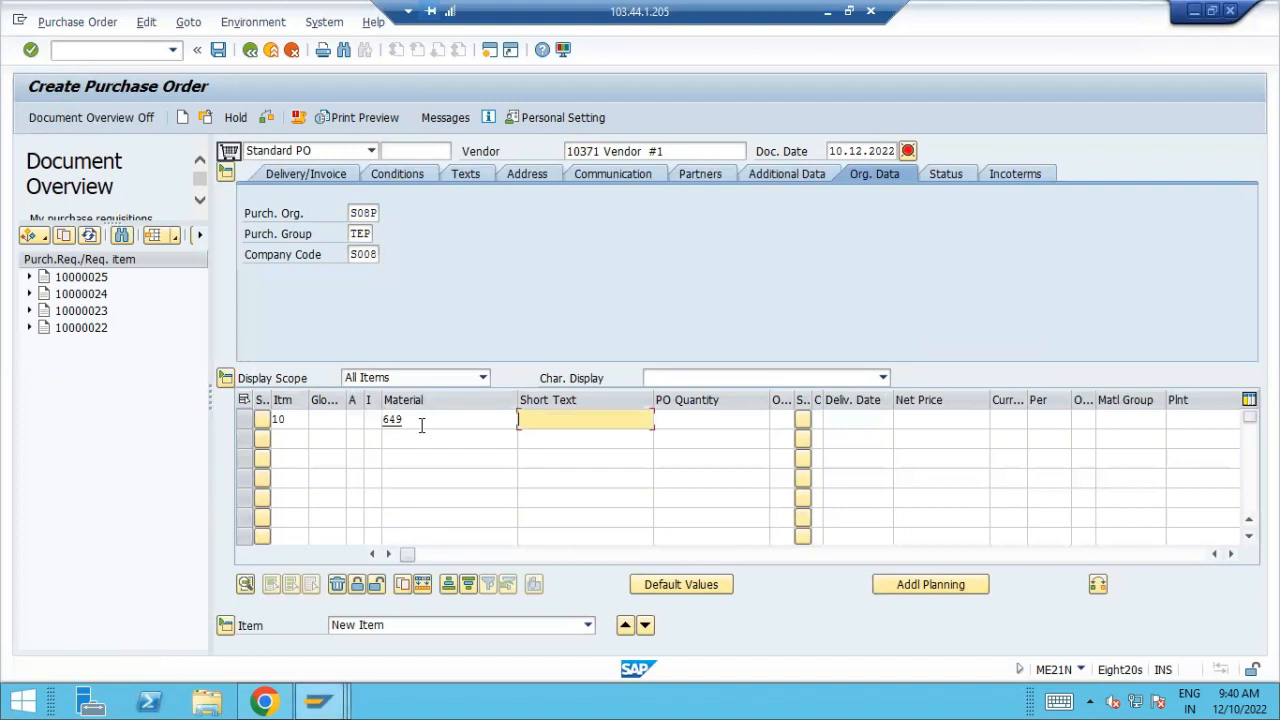
Give item 10 a quantity of 80, delivery date 10.12.2022 and net price 6
key(Tab)
text(80)
key(Tab)
key(Tab)
key(Tab)
key(Tab)
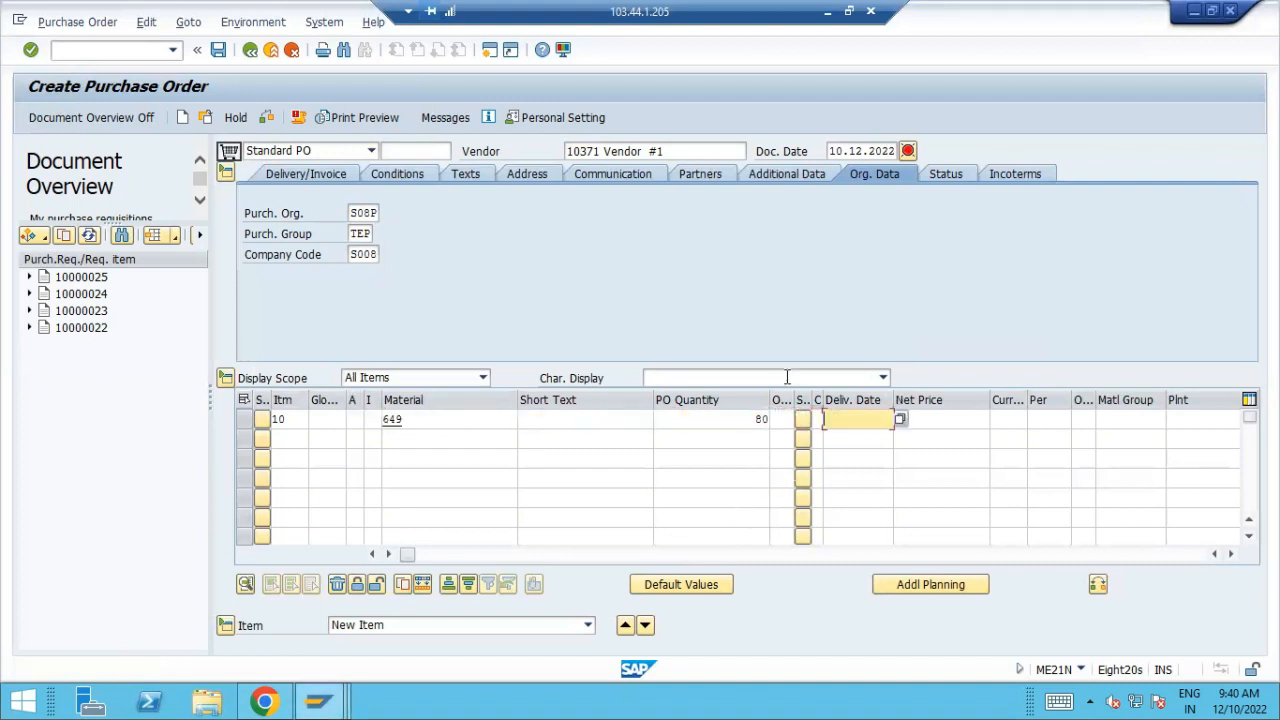
click(899, 418)
double_click(354, 396)
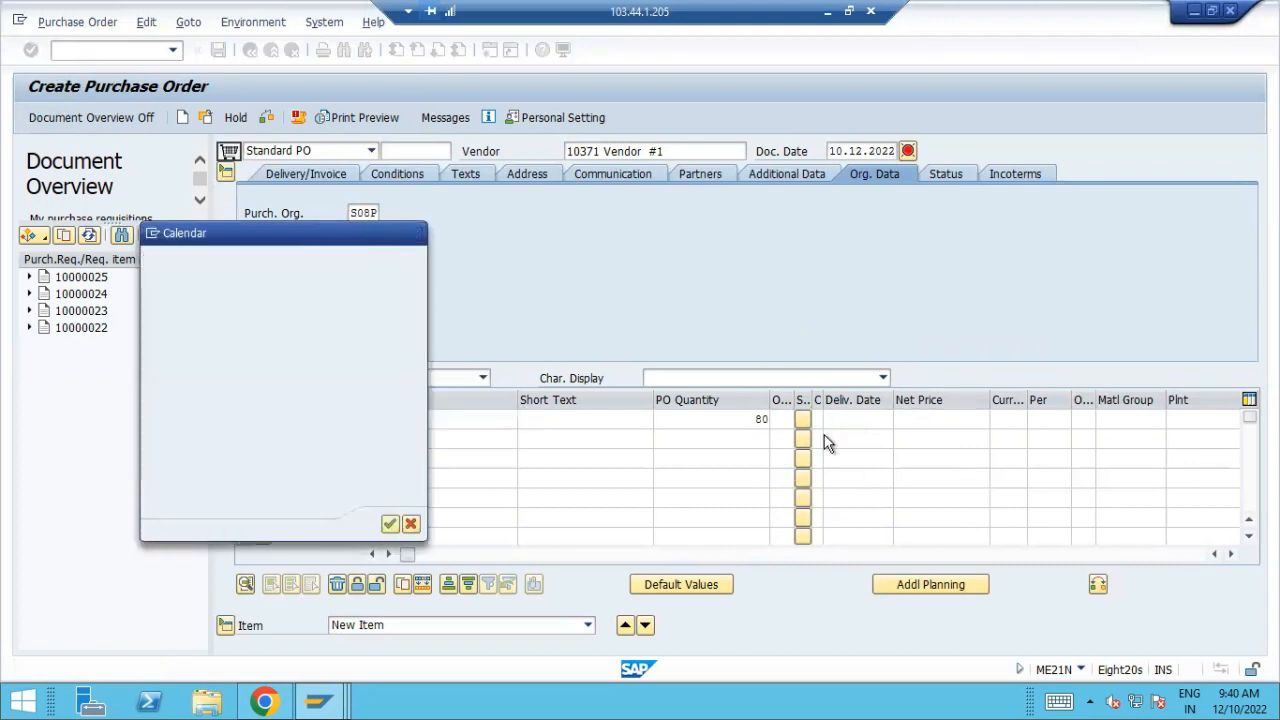
click(986, 427)
text(6)
key(Tab)
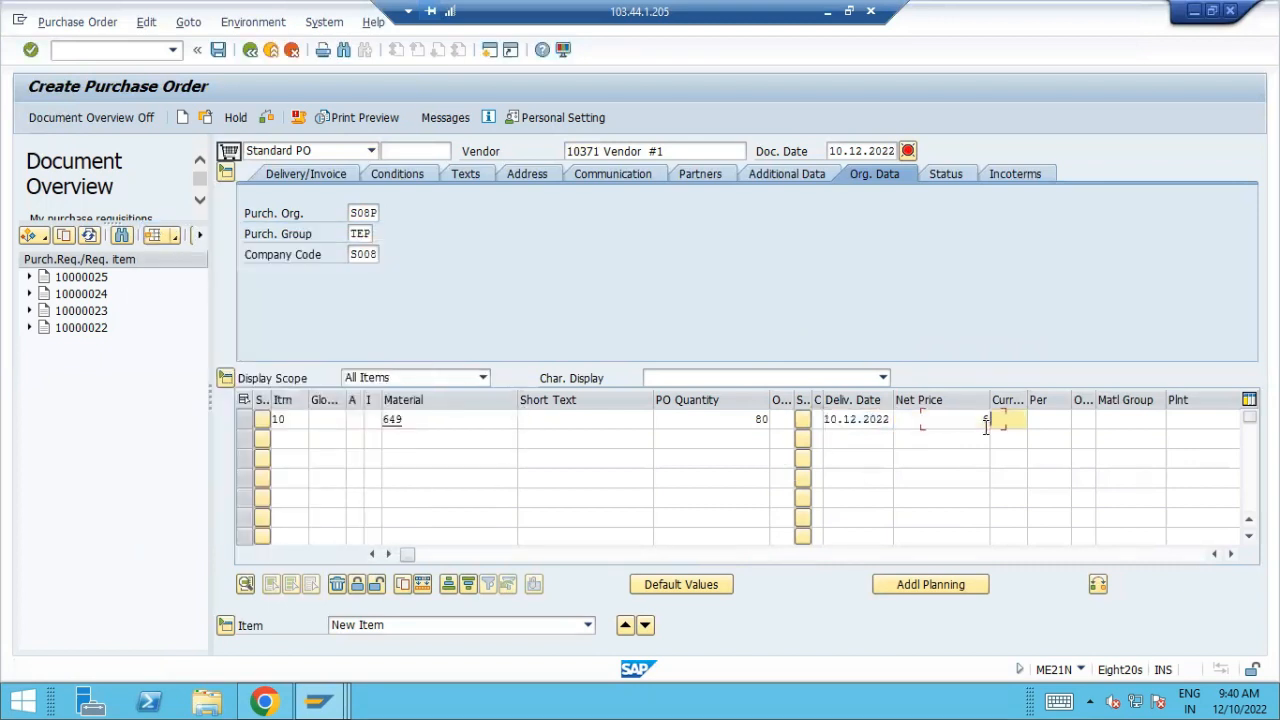
Complete item 10 with currency INR, material group G0001, plant S008 and storage location S018
text(INR)
key(Tab)
key(Tab)
key(Tab)
text(G0001)
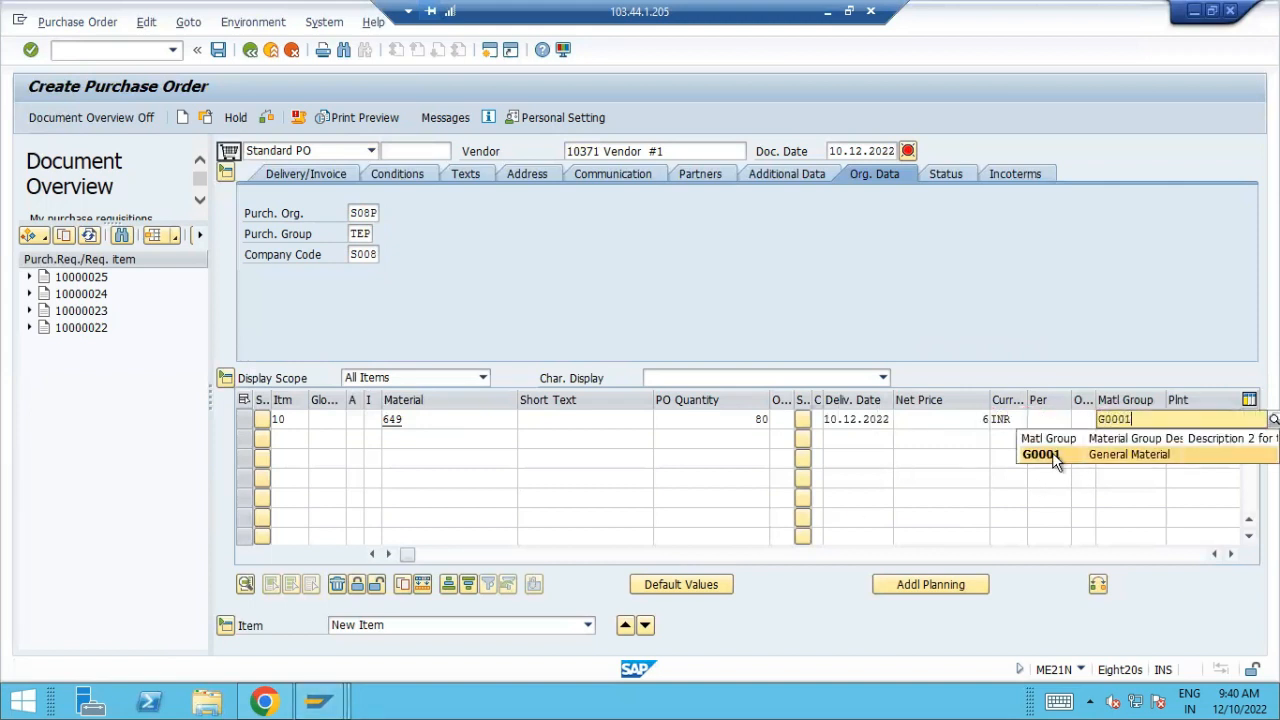
key(Tab)
text(S)
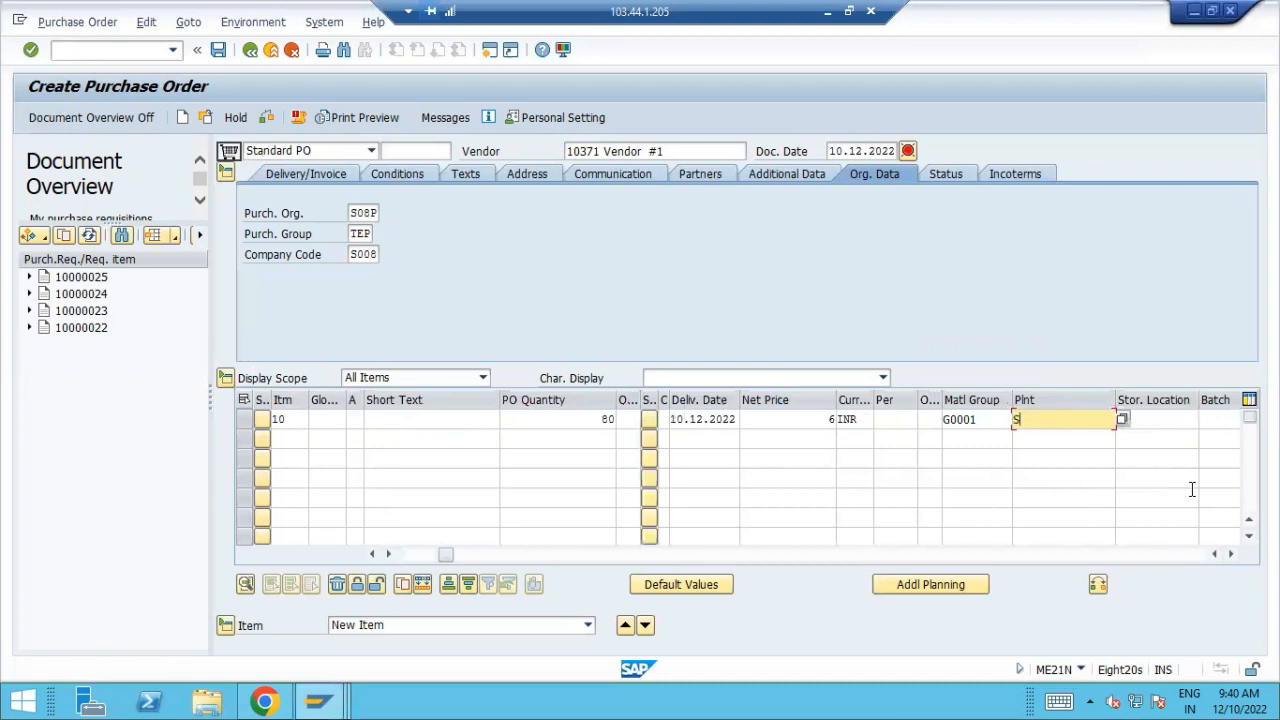
text(008)
key(Tab)
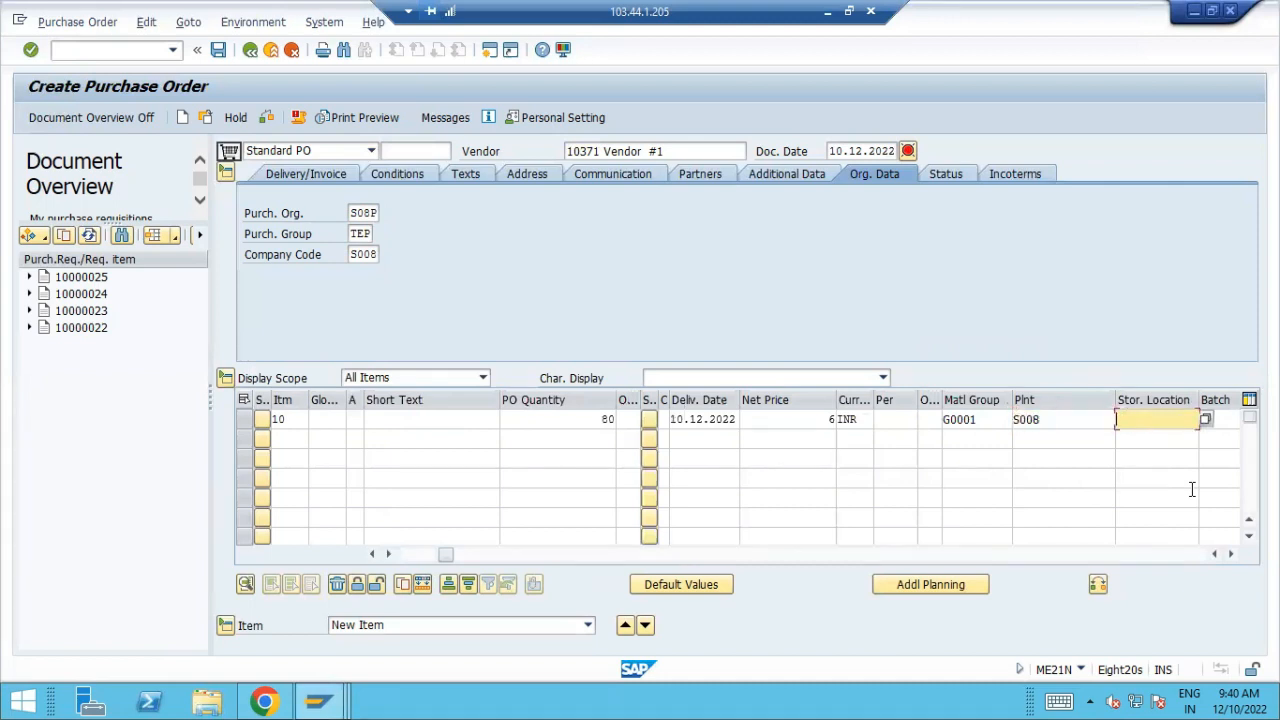
text(S018)
key(Tab)
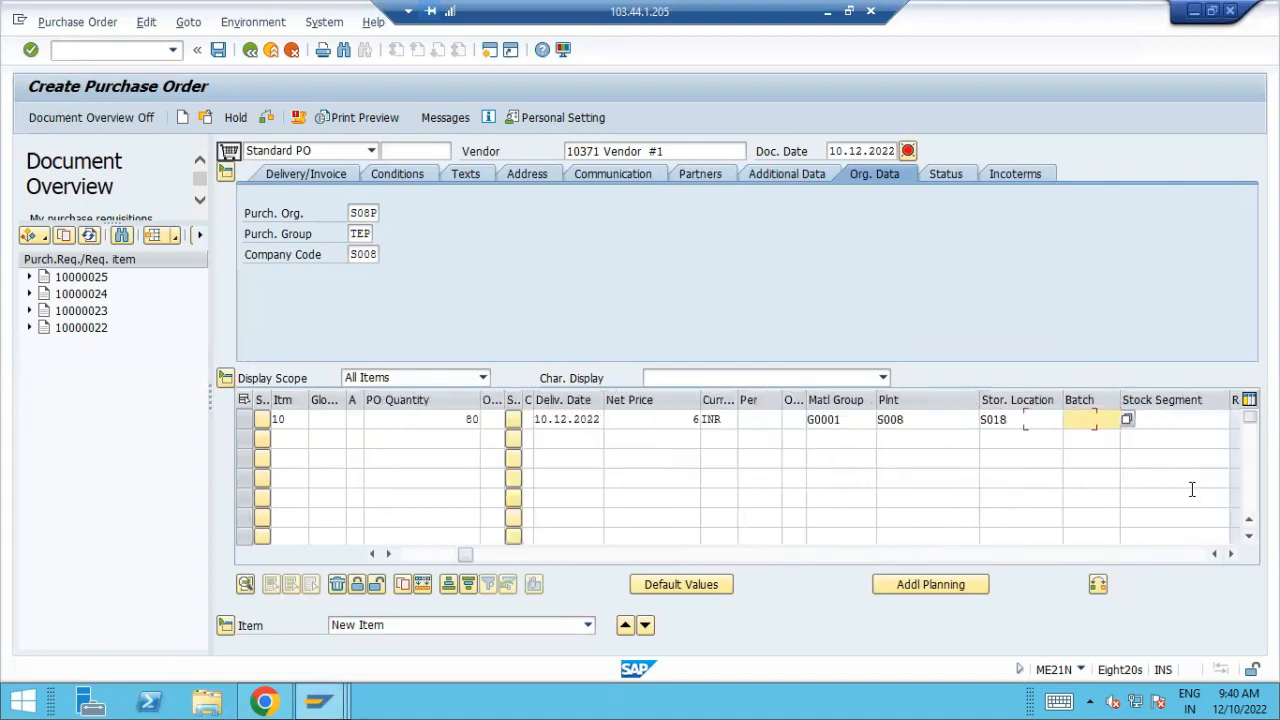
Add pricing condition PB00 with an amount of 6 to item 10's conditions
click(224, 623)
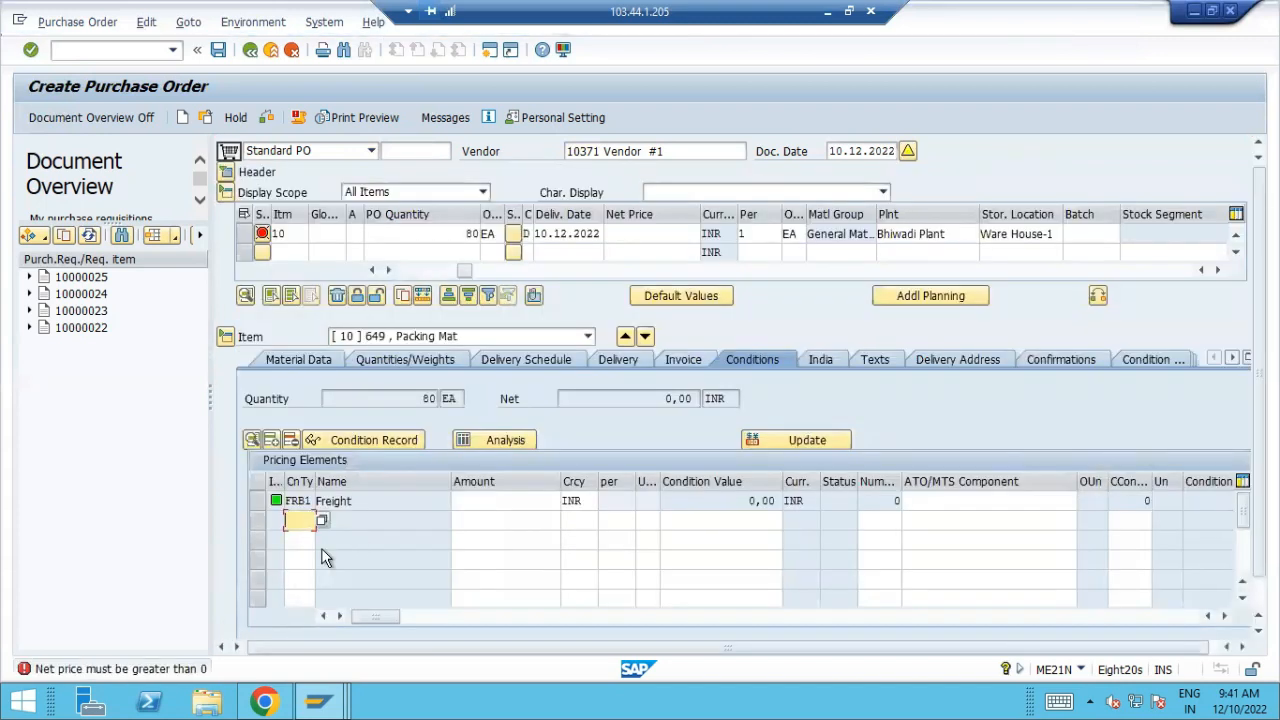
text(PB00)
key(Tab)
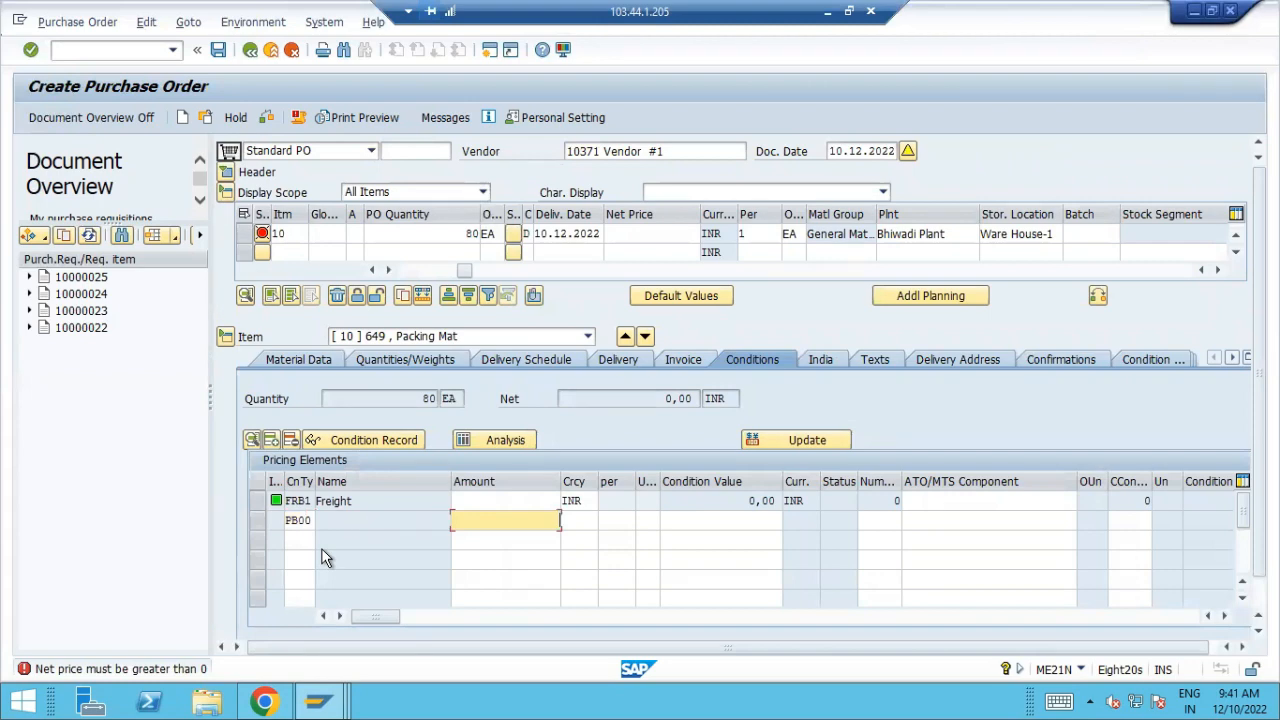
text(6)
key(Return)
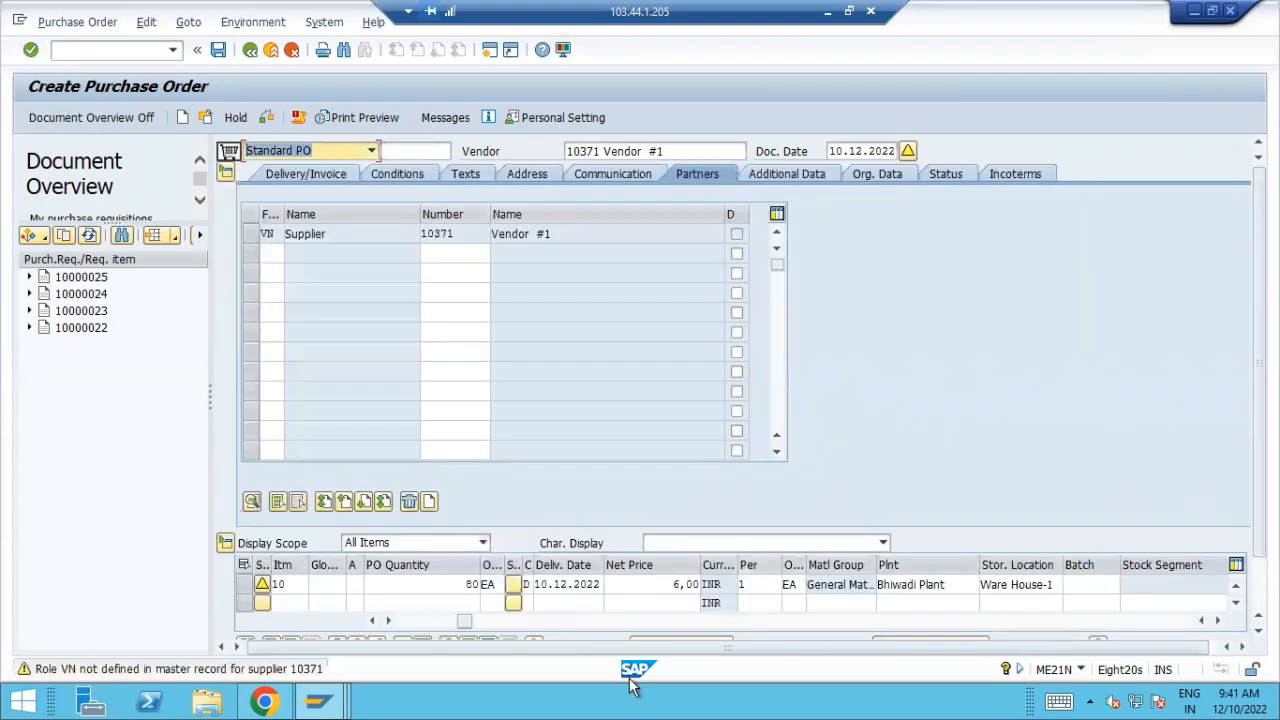
Check item 10's pricing conditions in the item details and save the purchase order
scroll(1243, 370, down, 1)
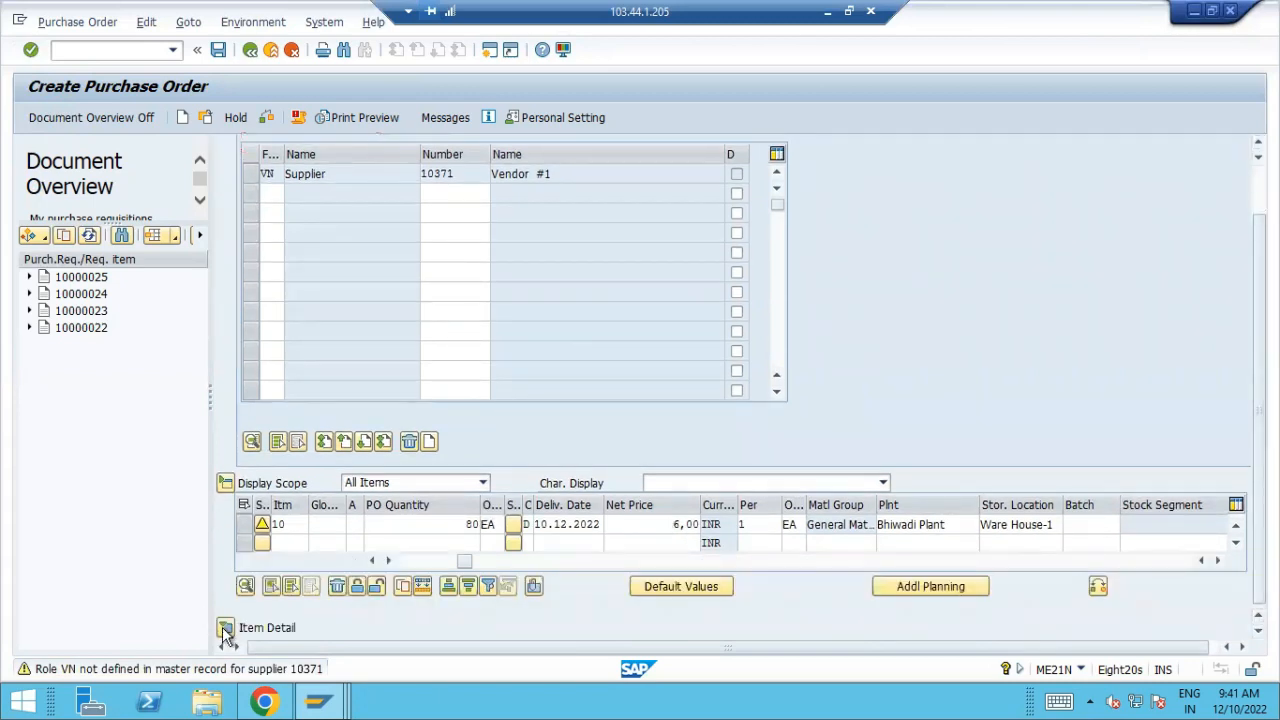
click(225, 628)
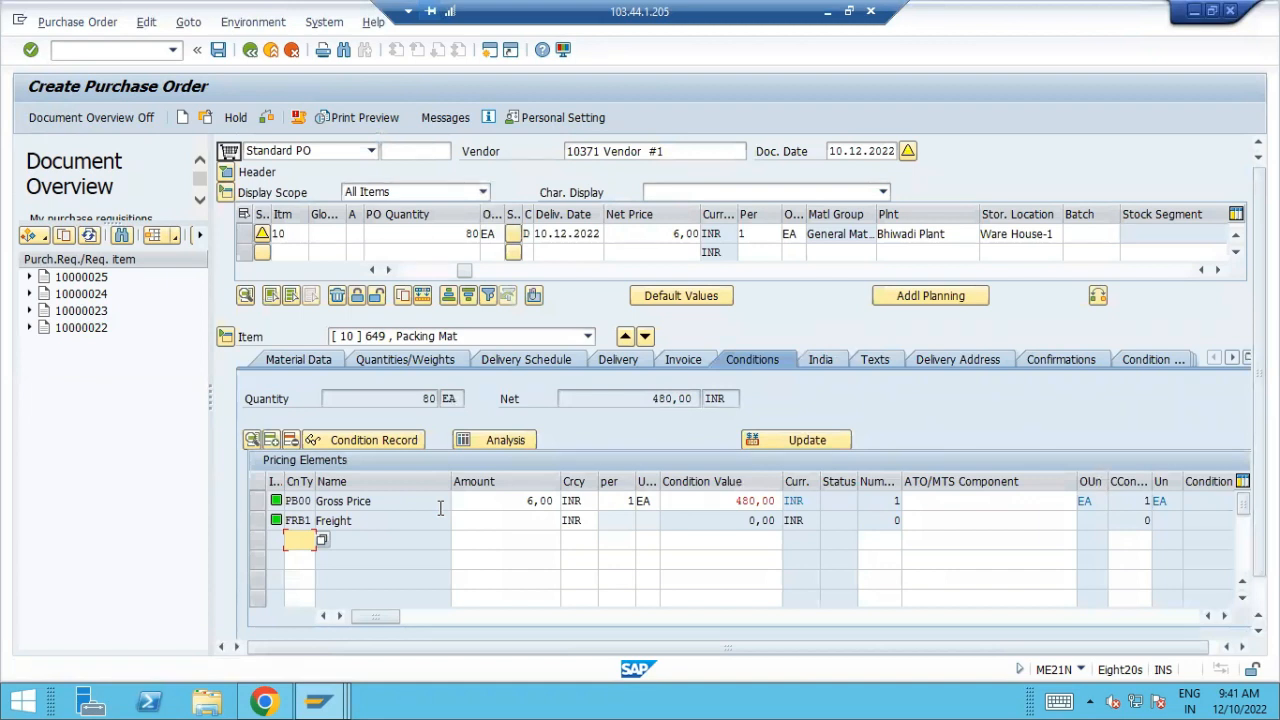
click(218, 52)
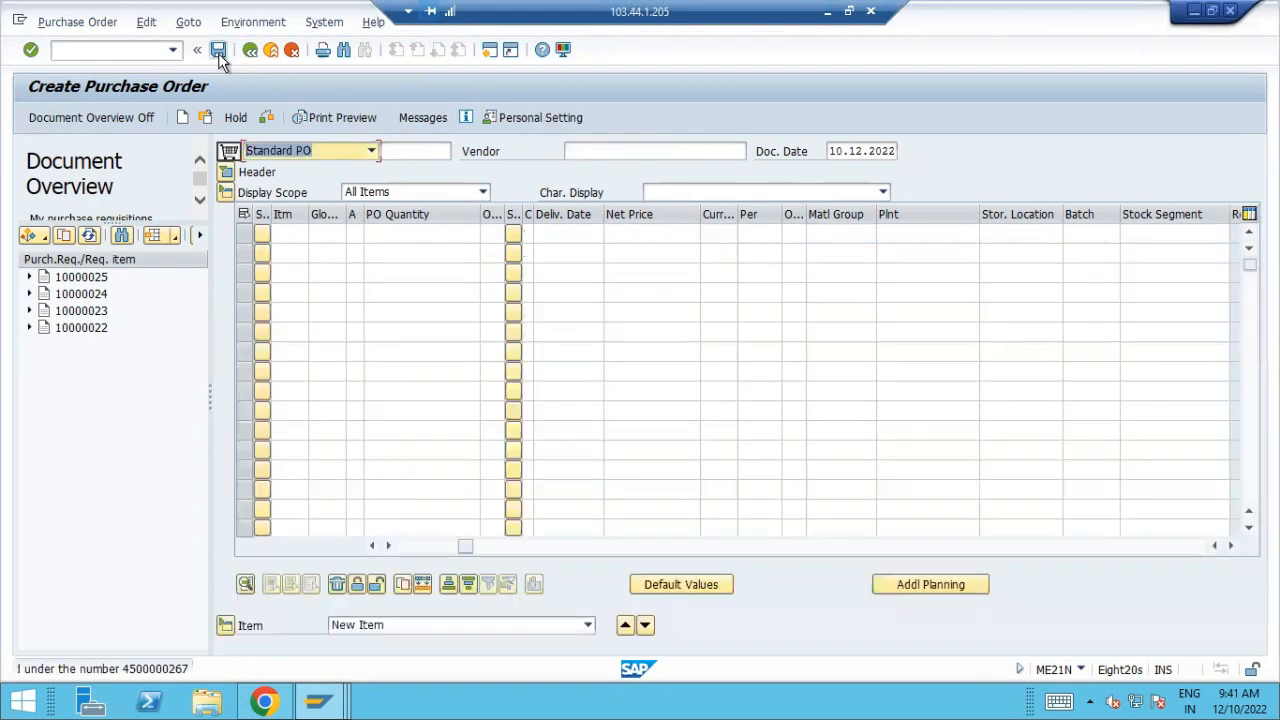
Copy the new purchase order number from the SAP message into cell D22 of the Book1 workbook in Excel
click(278, 672)
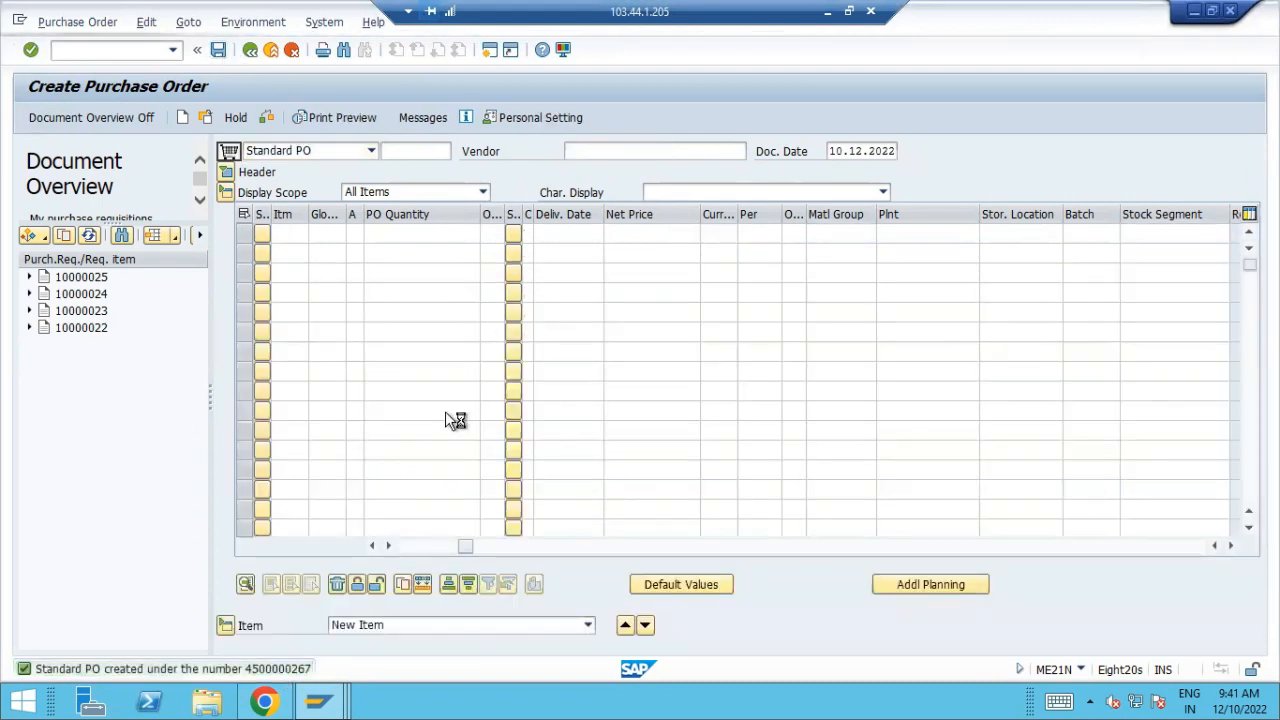
drag(295, 135, 478, 141)
key(ctrl+c)
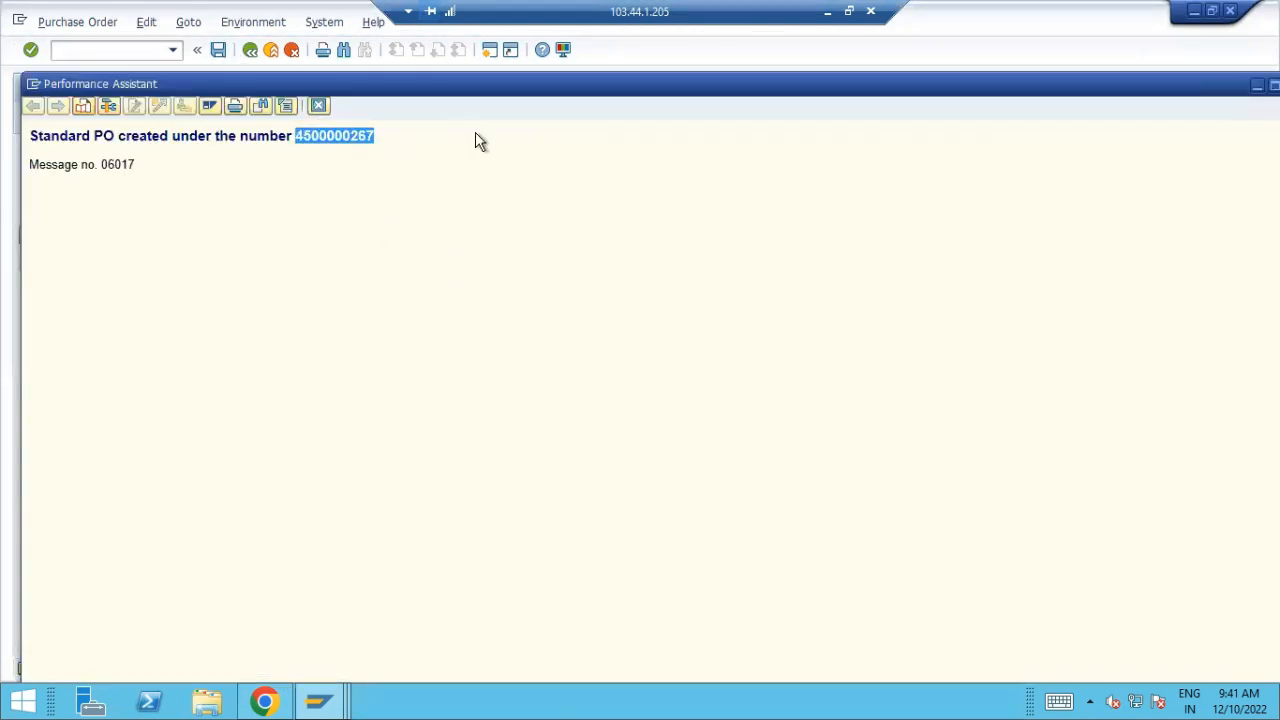
click(826, 12)
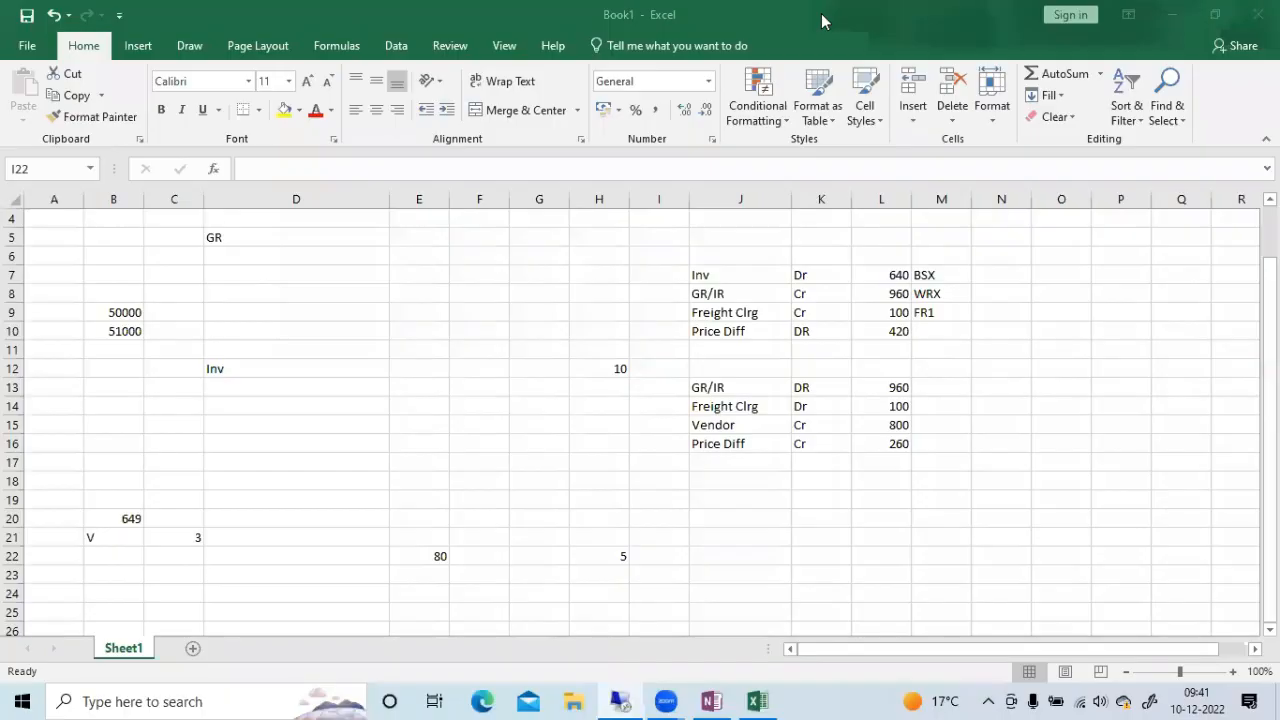
click(335, 574)
click(300, 555)
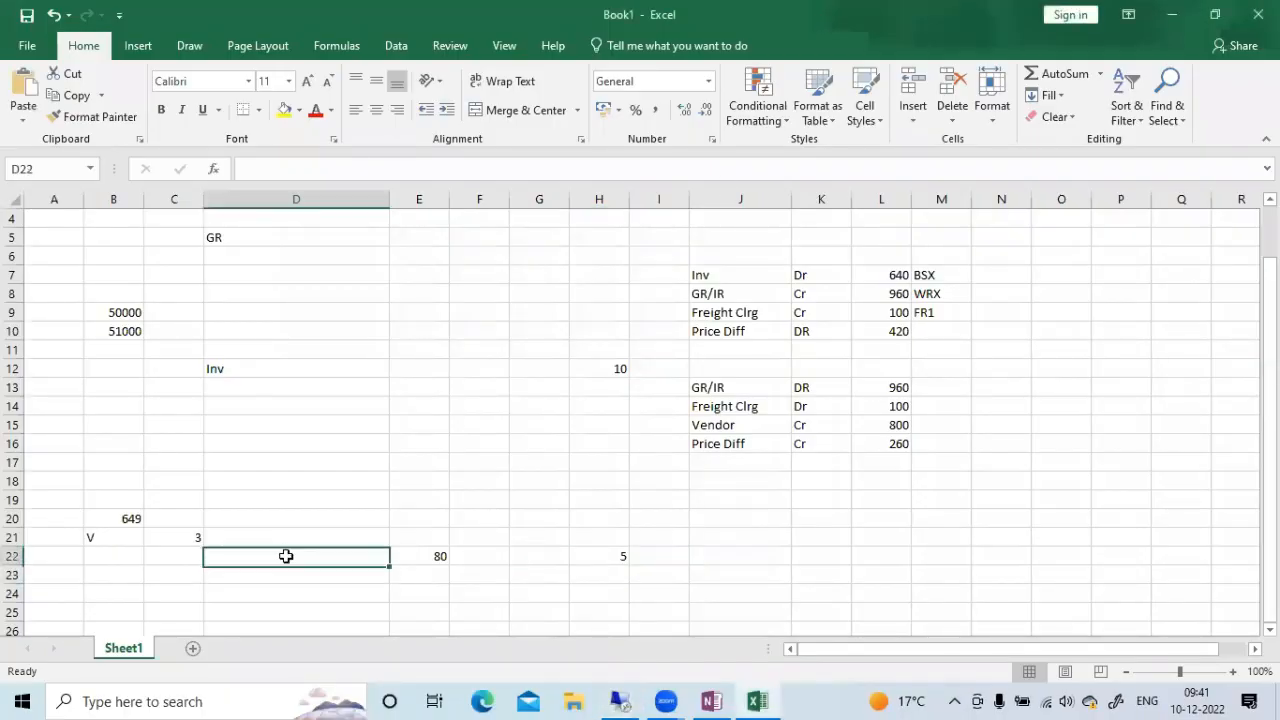
key(ctrl+v)
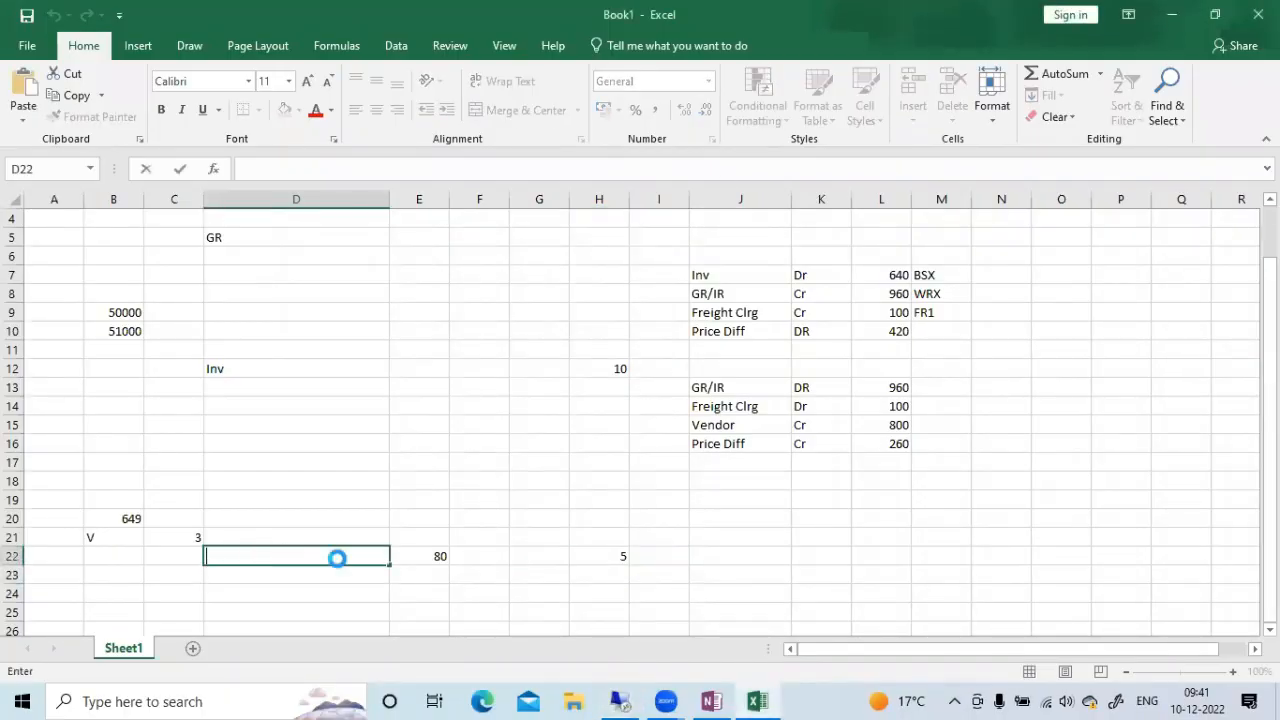
click(470, 530)
Return to the SAP session and open Material Price Analysis with transaction CKM3
click(628, 703)
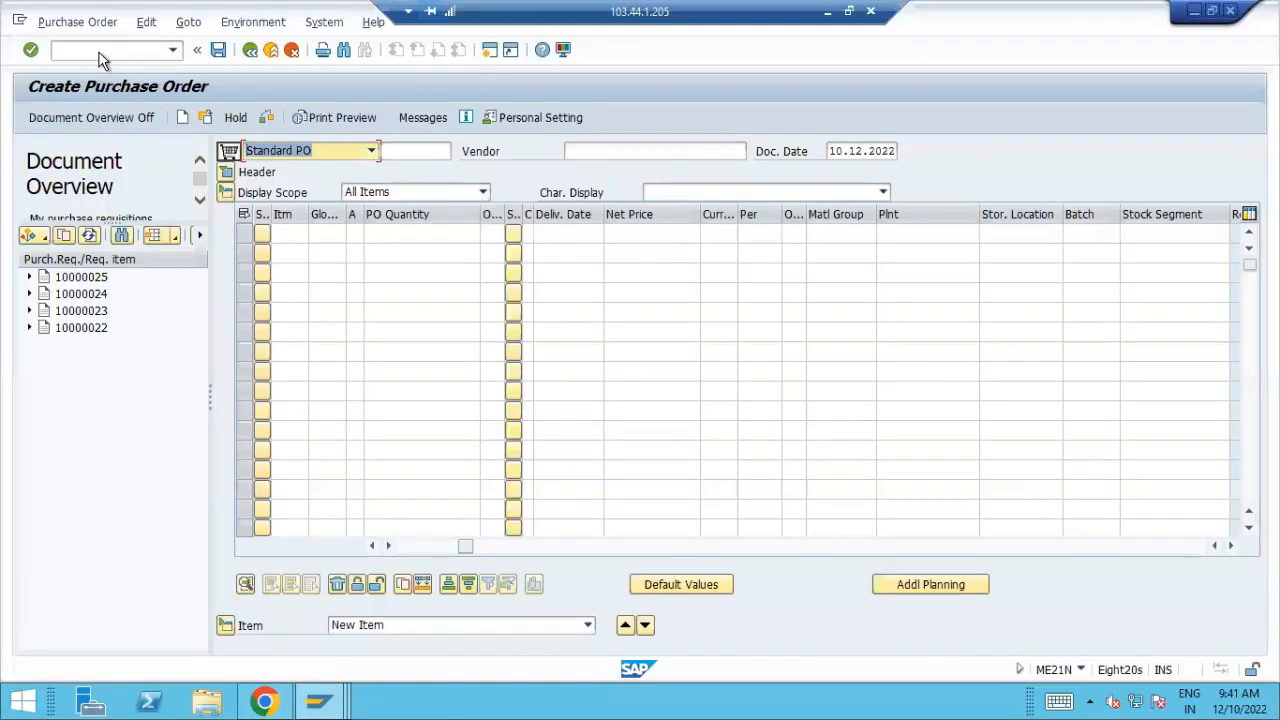
click(99, 52)
text(/NCKM)
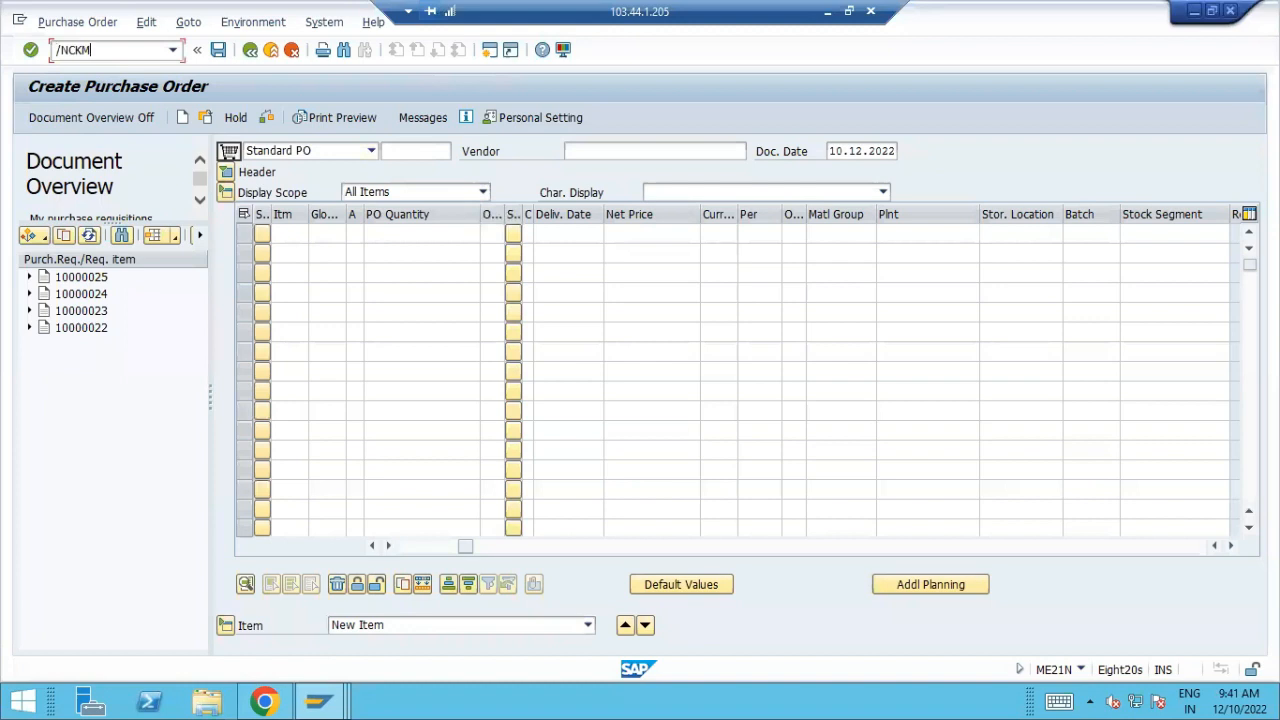
text(3)
key(Return)
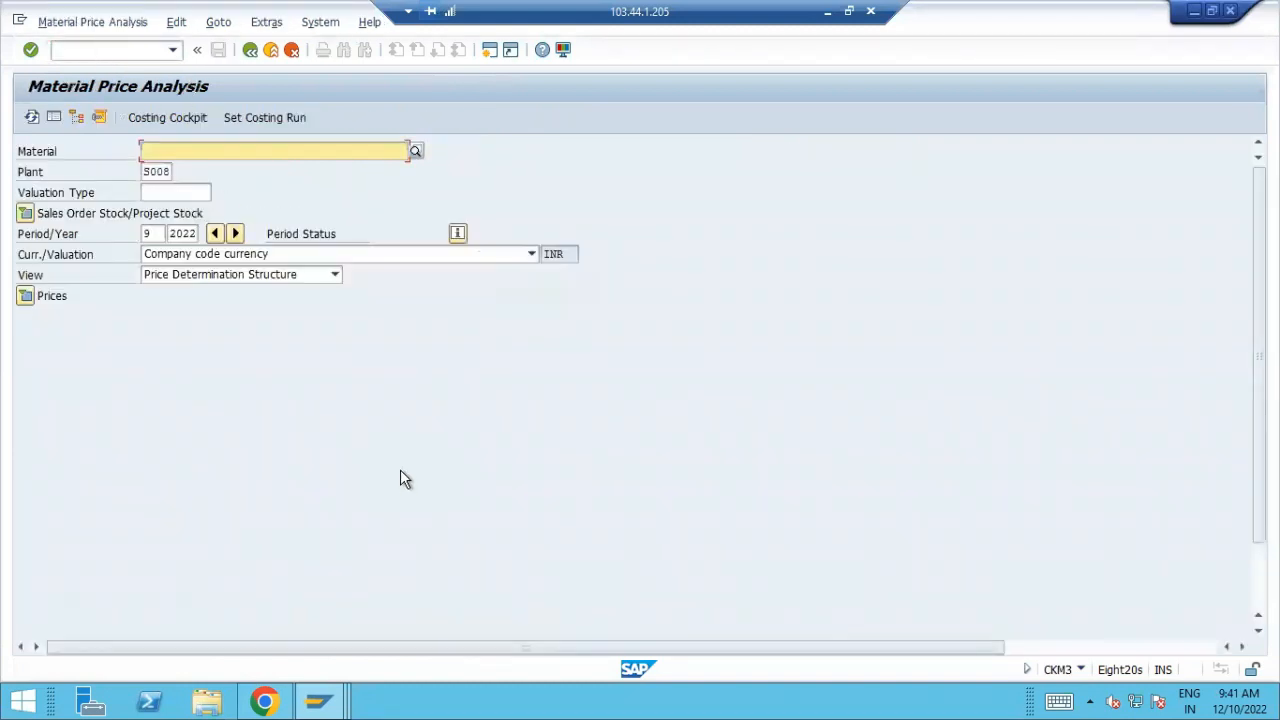
Display the price analysis for material 649 in plant S008 for period 9/2022
text(649)
key(Return)
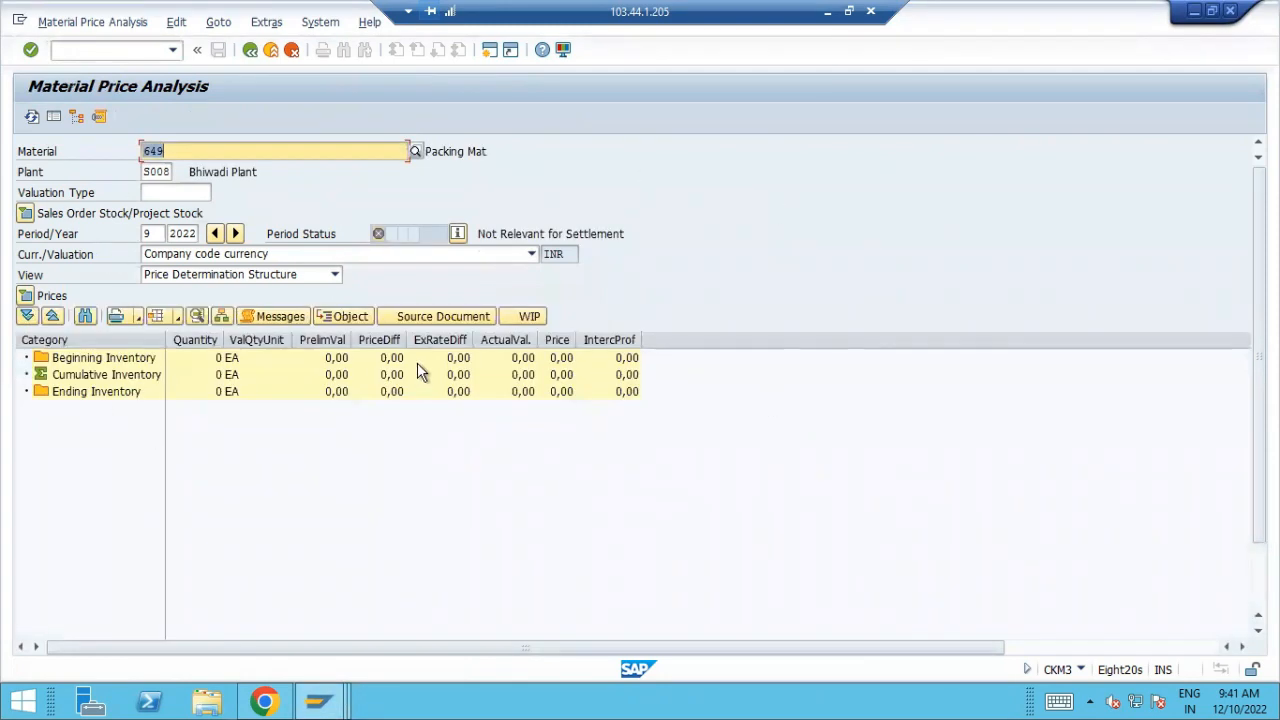
Switch to the Book1 workbook in Excel and enter a "Packing Mat" line with "Dr" in cells J23 and K23
click(337, 699)
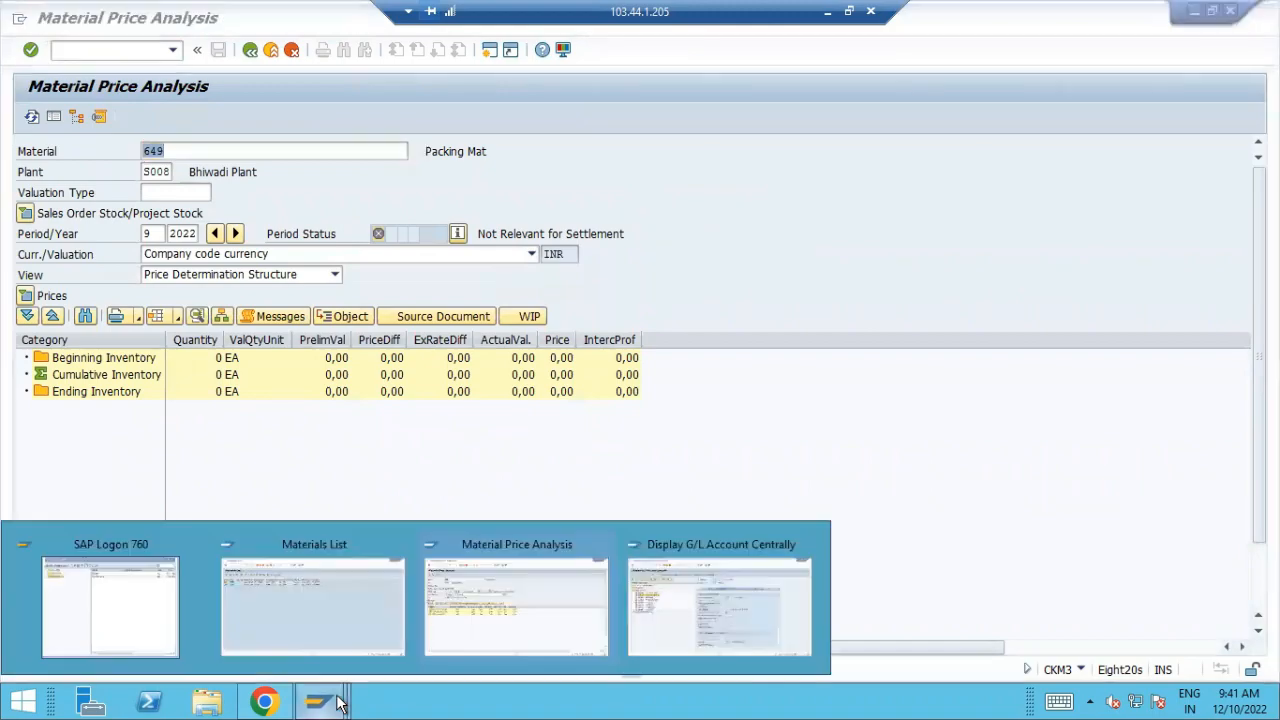
click(828, 12)
click(735, 259)
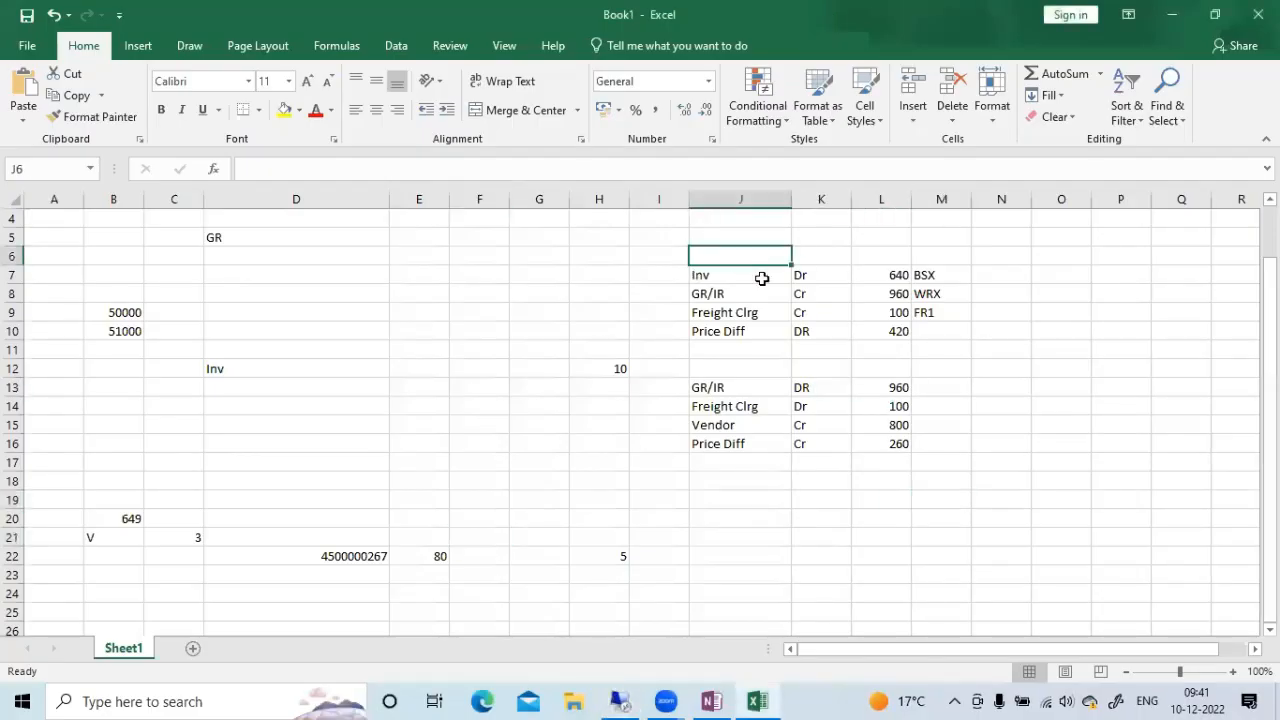
click(742, 557)
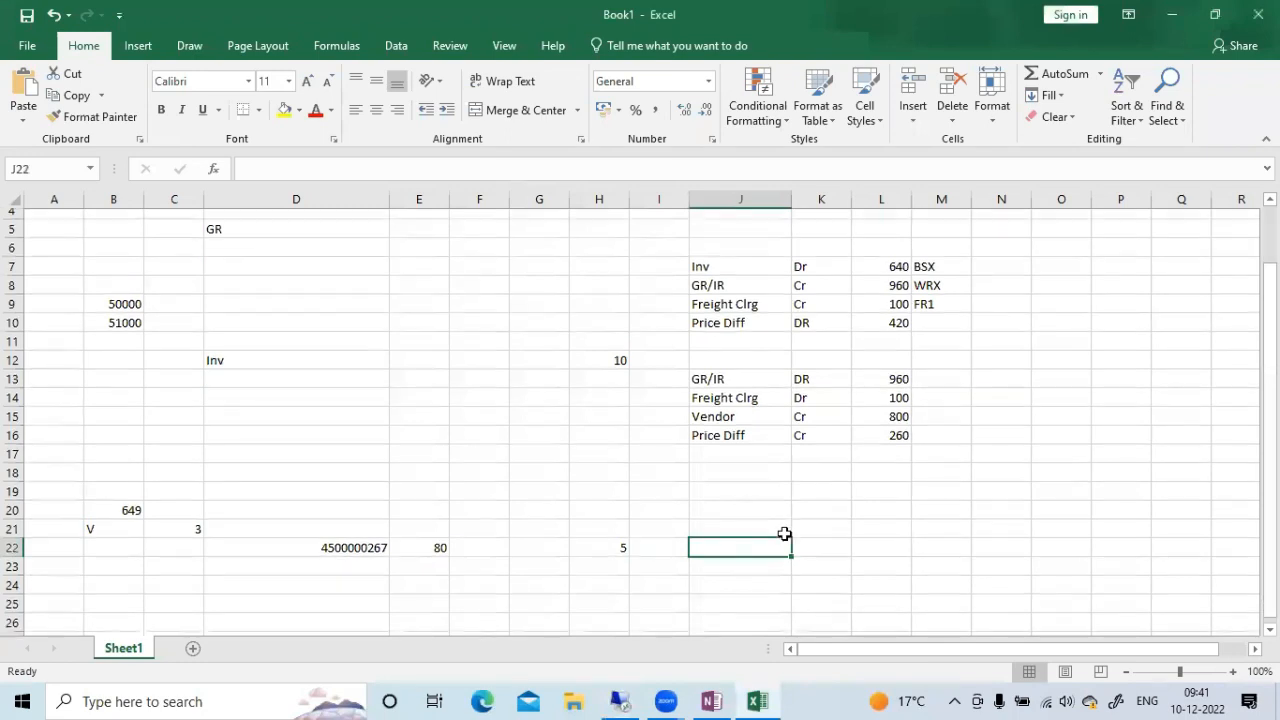
scroll(805, 503, down, 2)
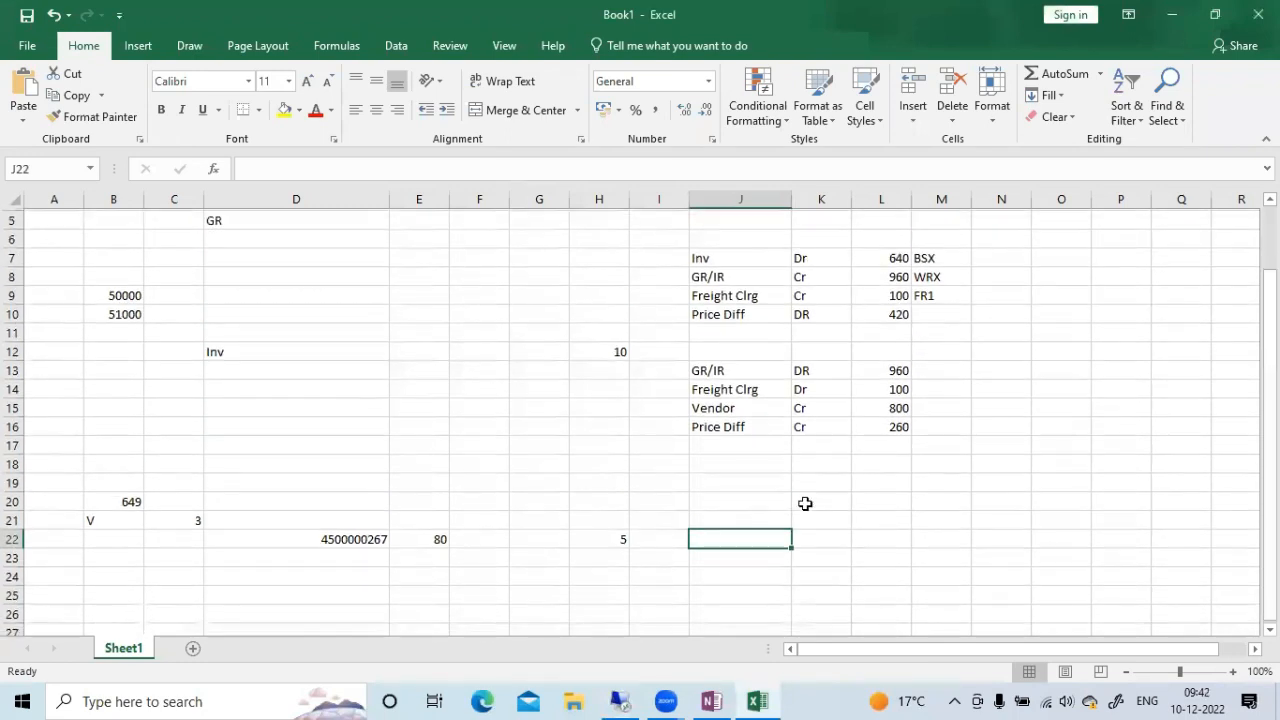
click(782, 496)
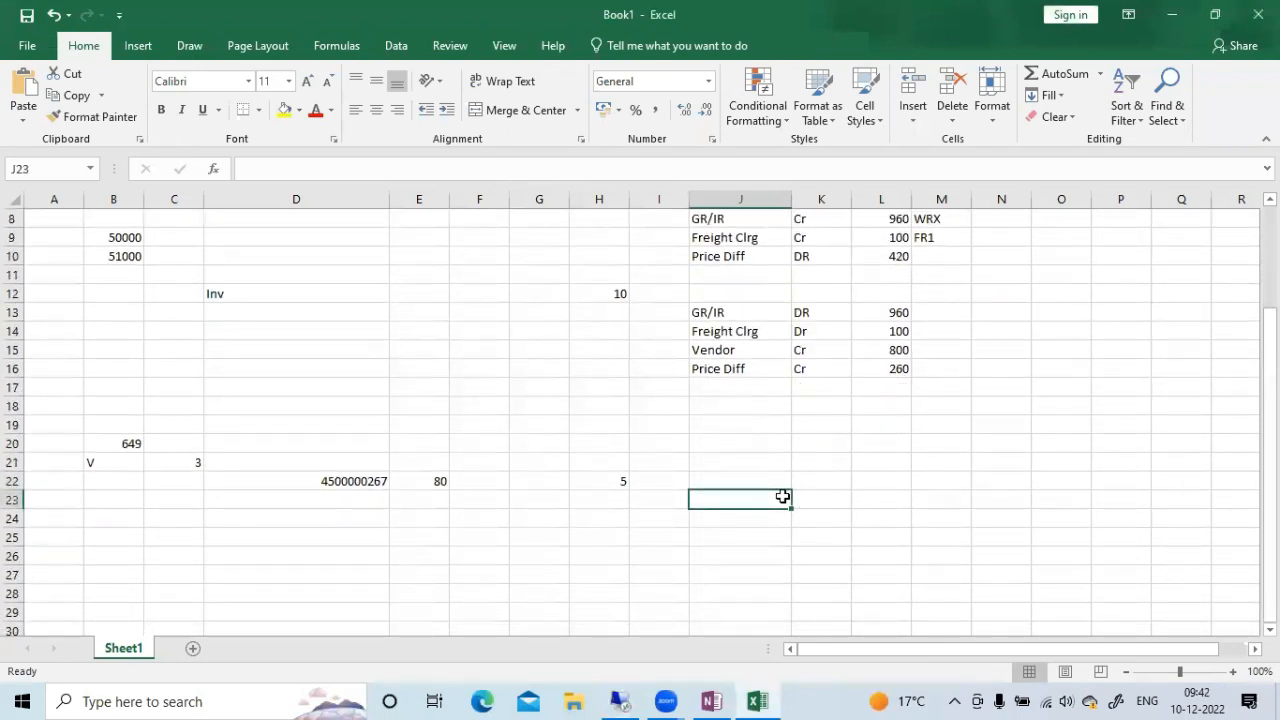
text(packing M)
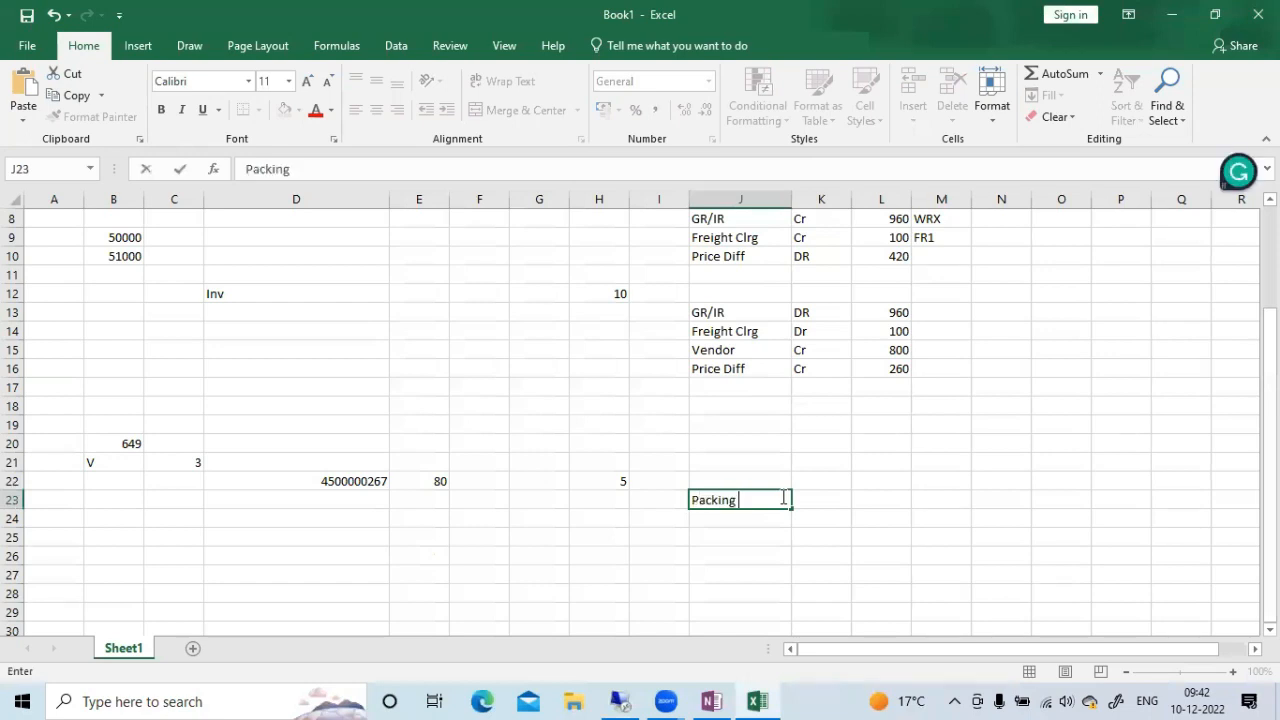
text(at)
key(Tab)
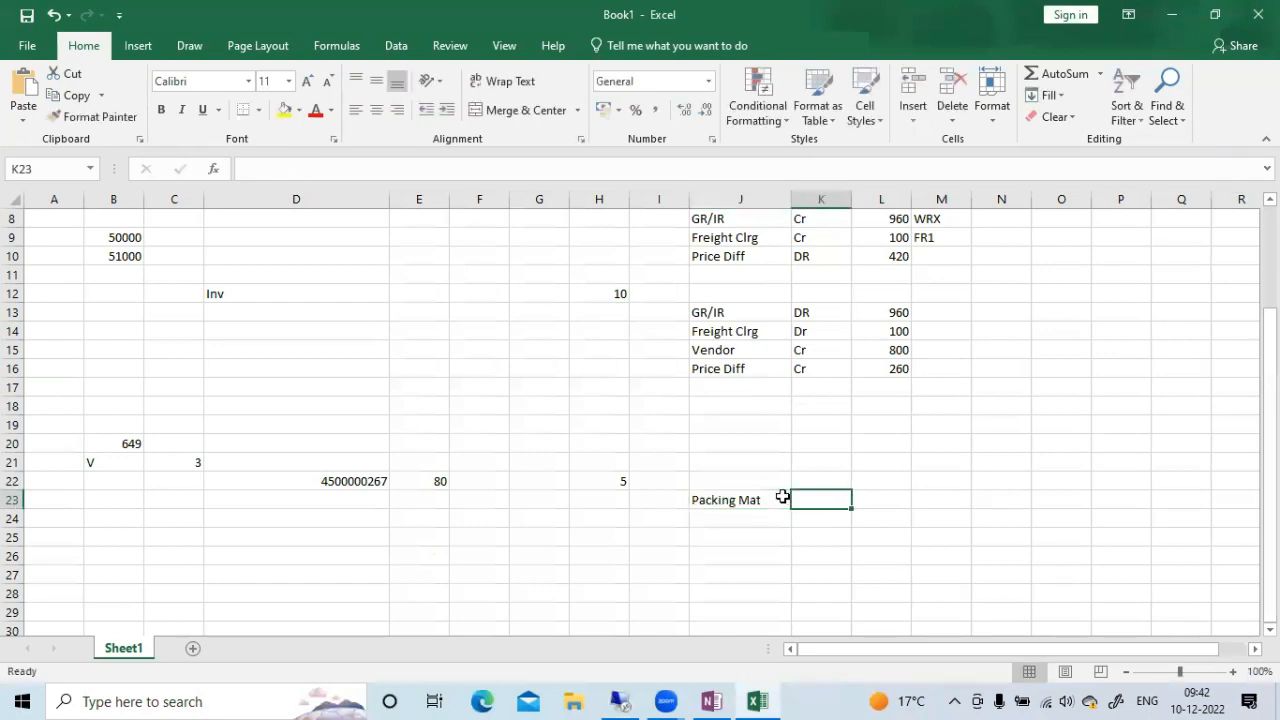
text(Dr)
key(ctrl+Return)
key(Tab)
Add a "GR/IR" line with "Cr" in row 24 and calculate its amount in L24 as =80*6
click(754, 522)
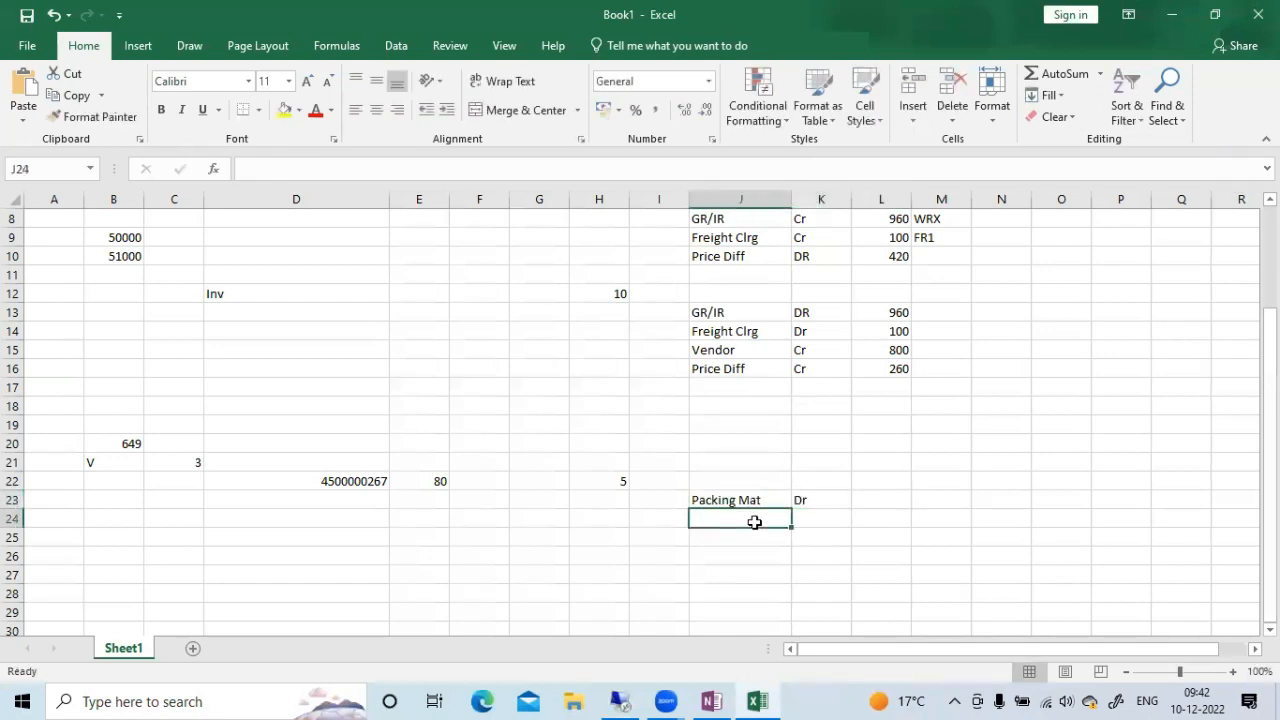
text(GR/IR)
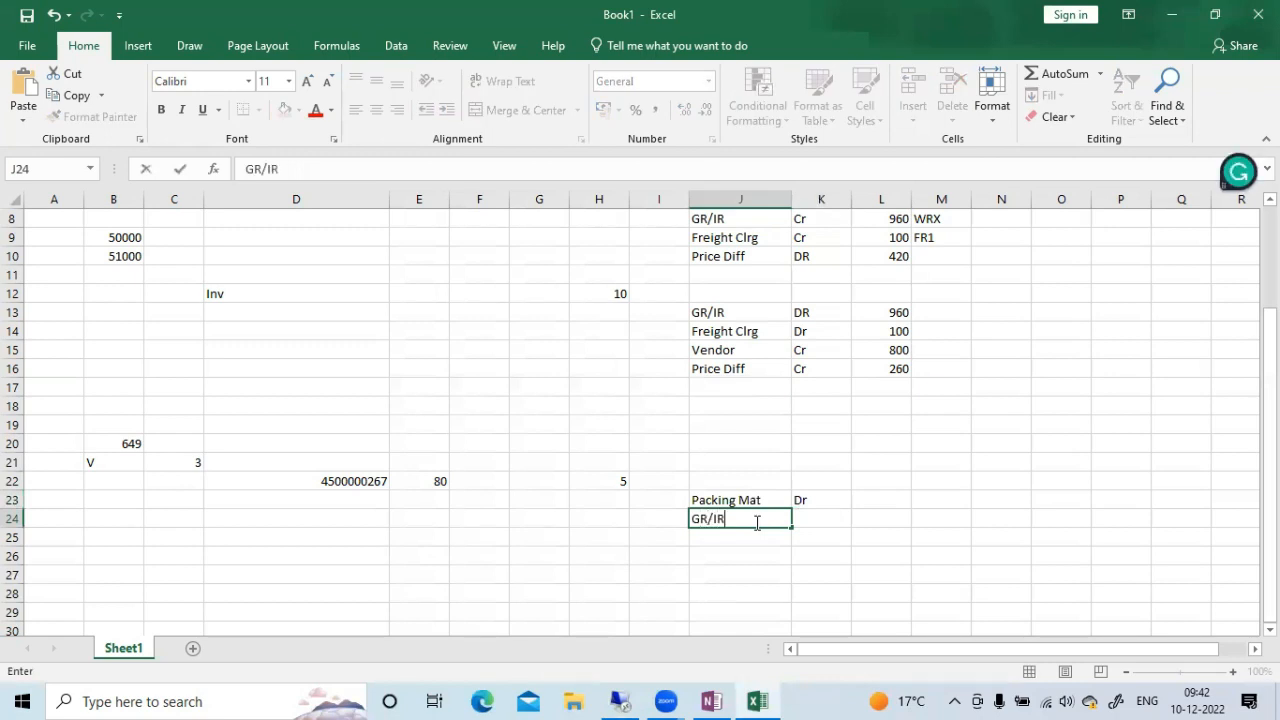
key(Tab)
text(Cr)
key(Tab)
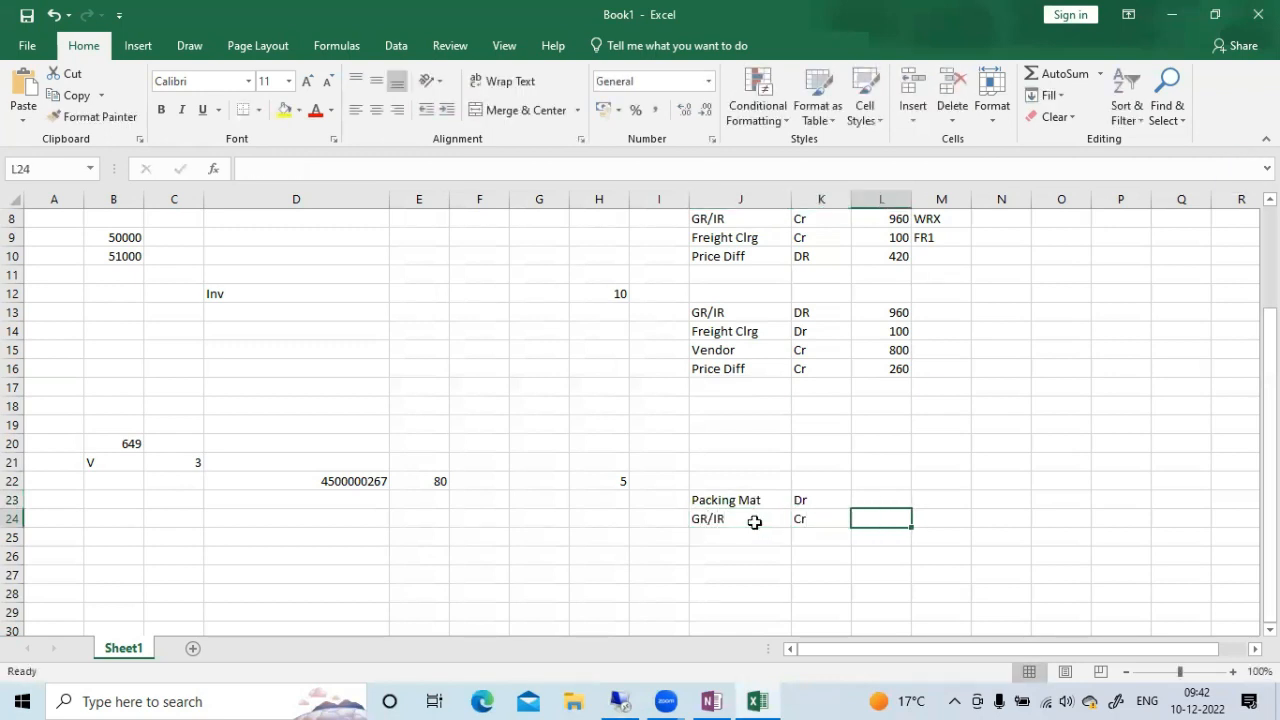
text(=8)
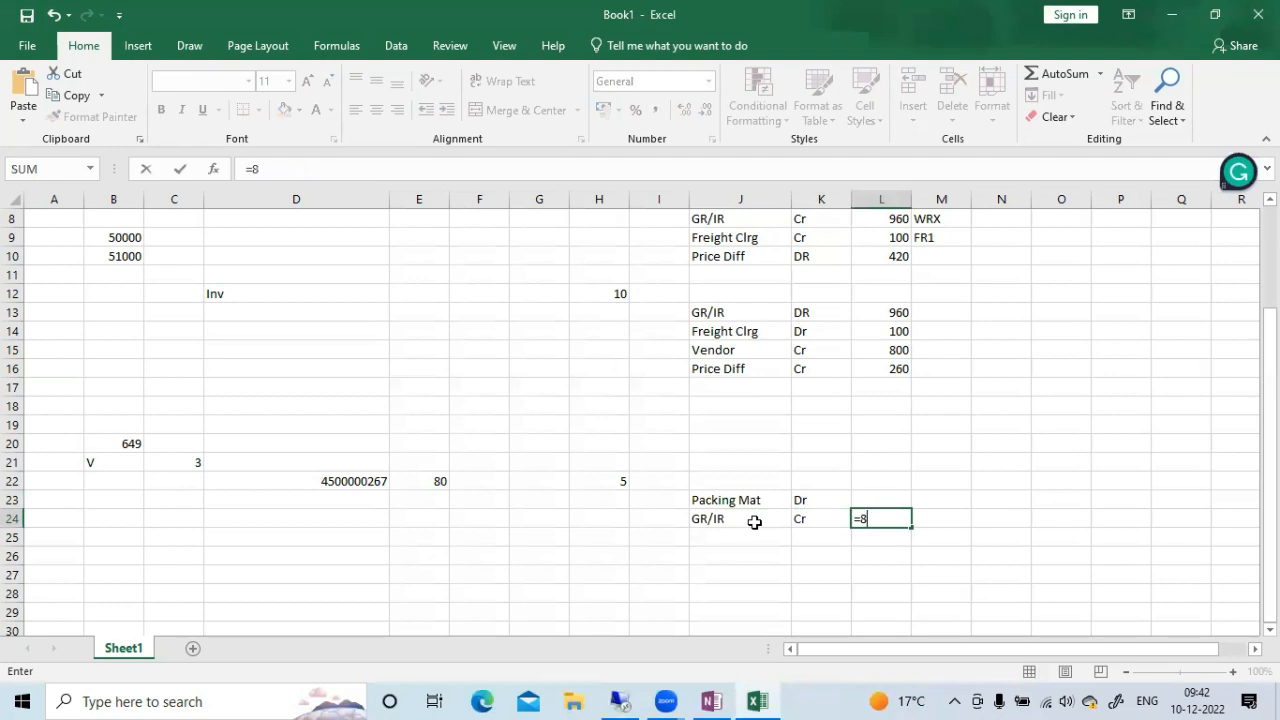
text(*6)
key(Return)
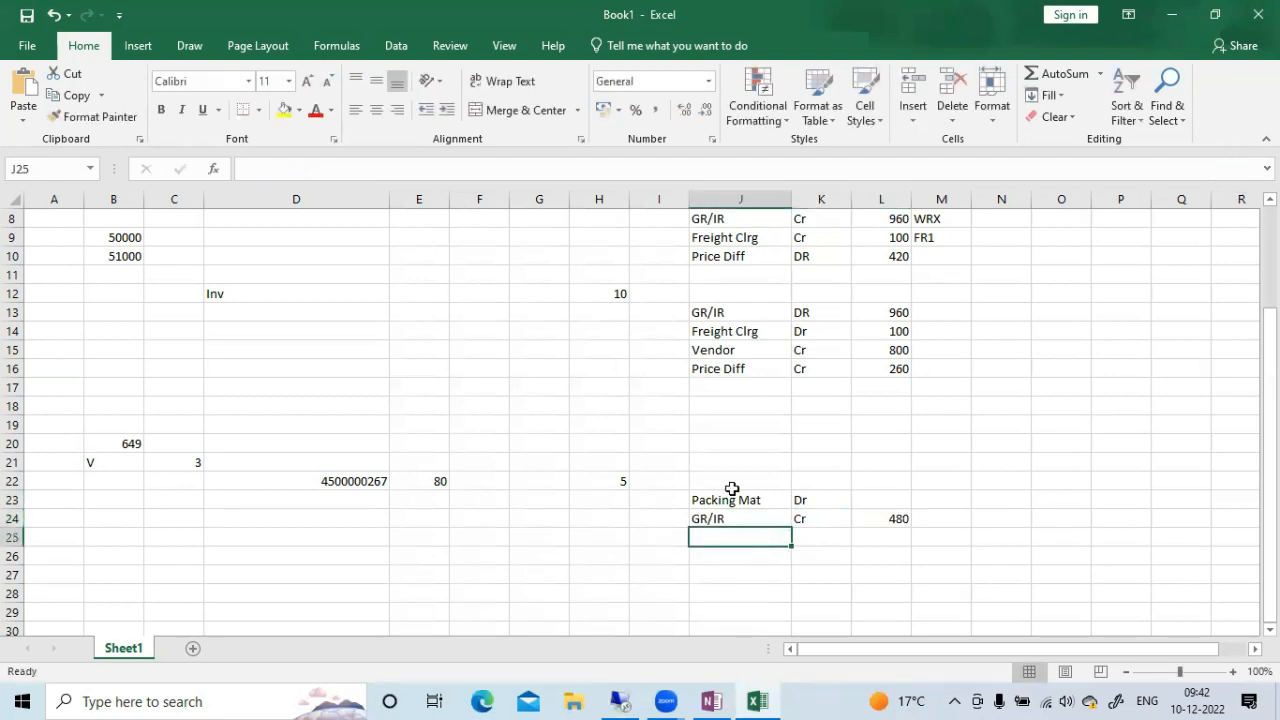
Calculate the Packing Mat debit amount in cell L23 with =80*6
click(842, 498)
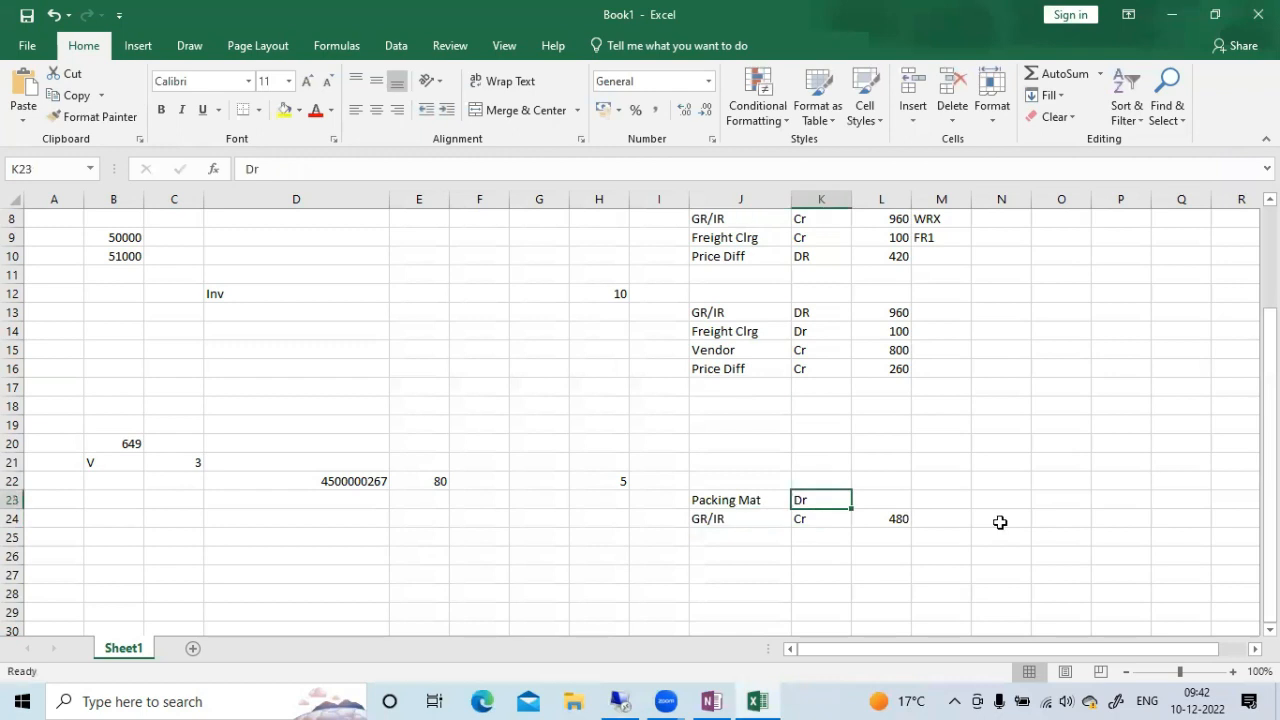
key(Right)
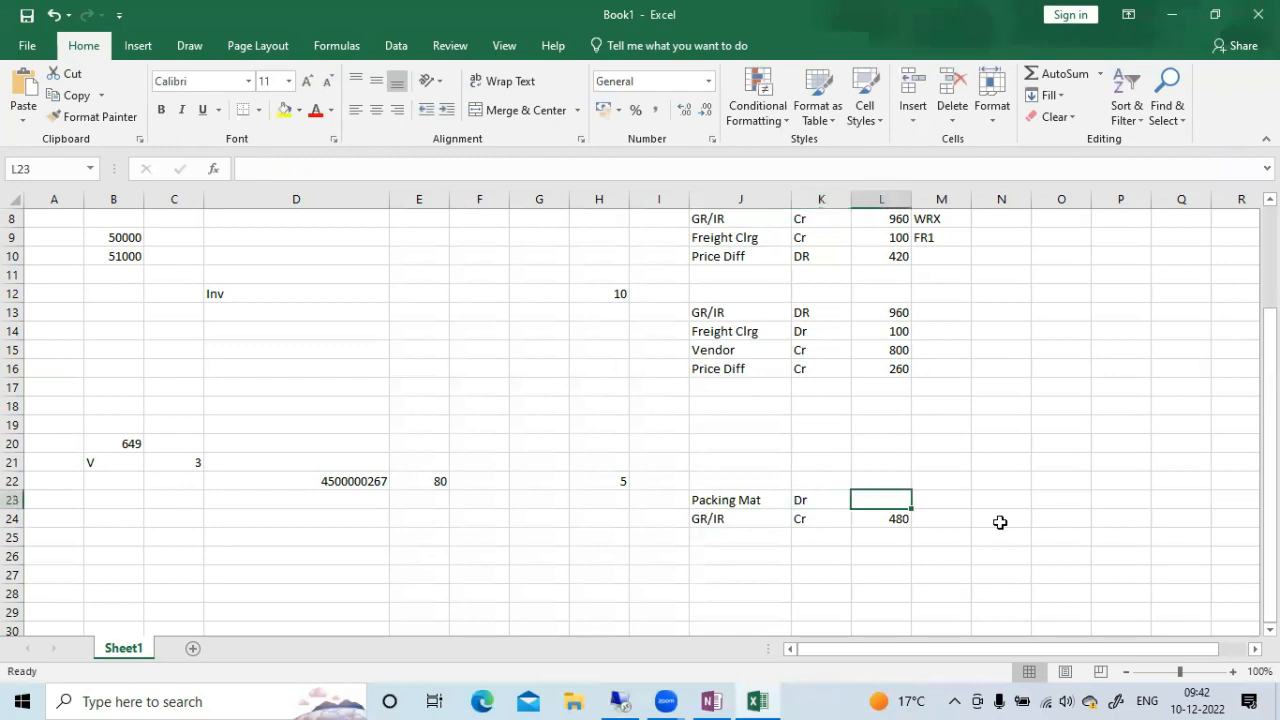
text(=80*)
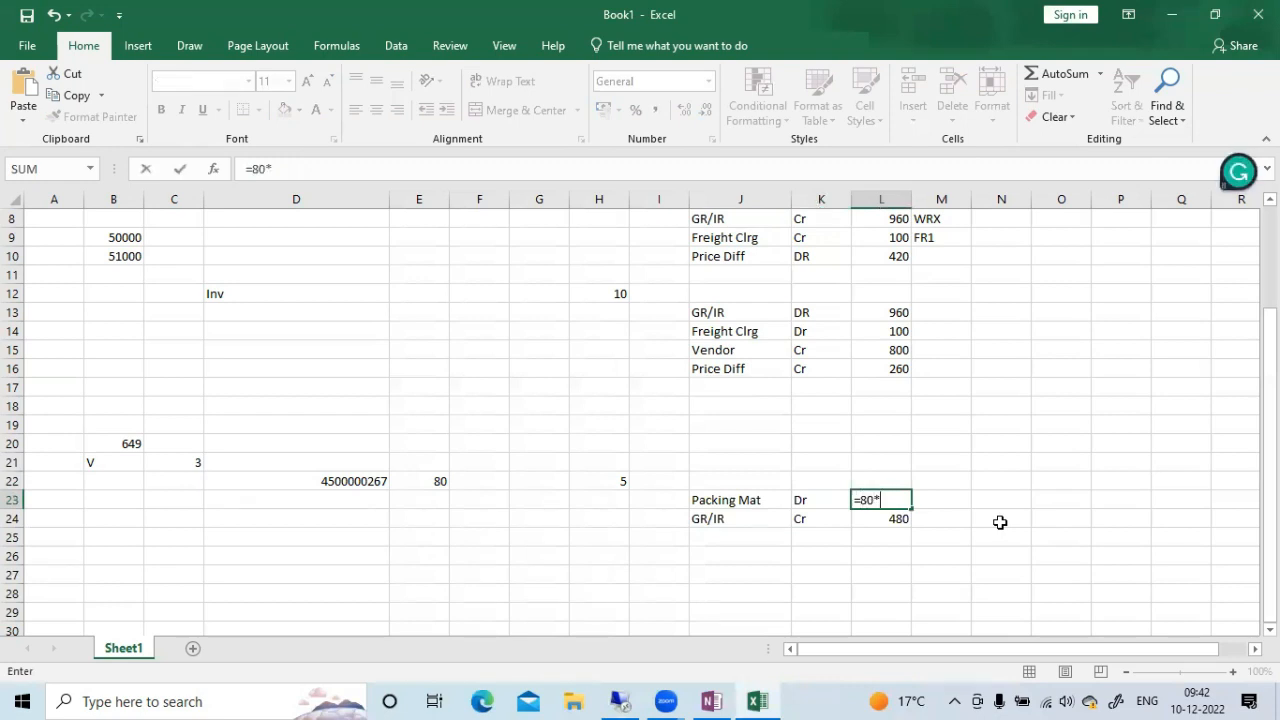
text(6)
key(Return)
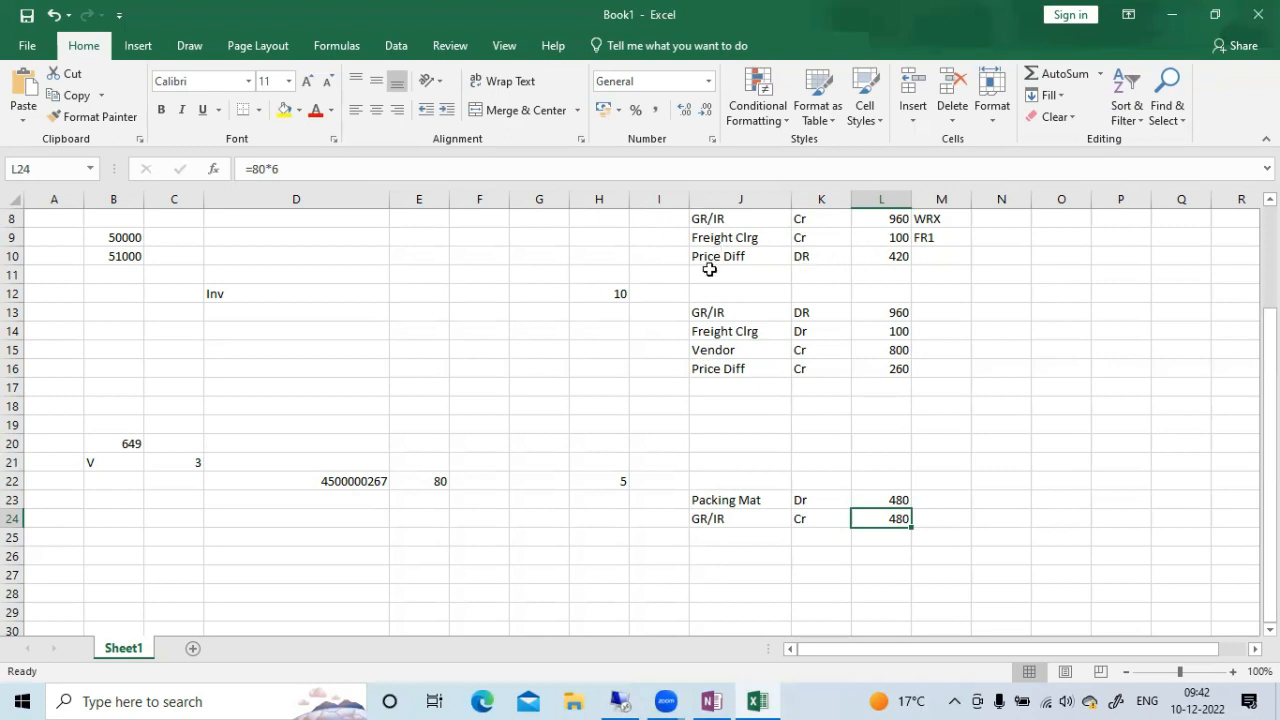
Colour the text of the goods receipt Price Diff line in J10:L10 red
drag(724, 256, 898, 256)
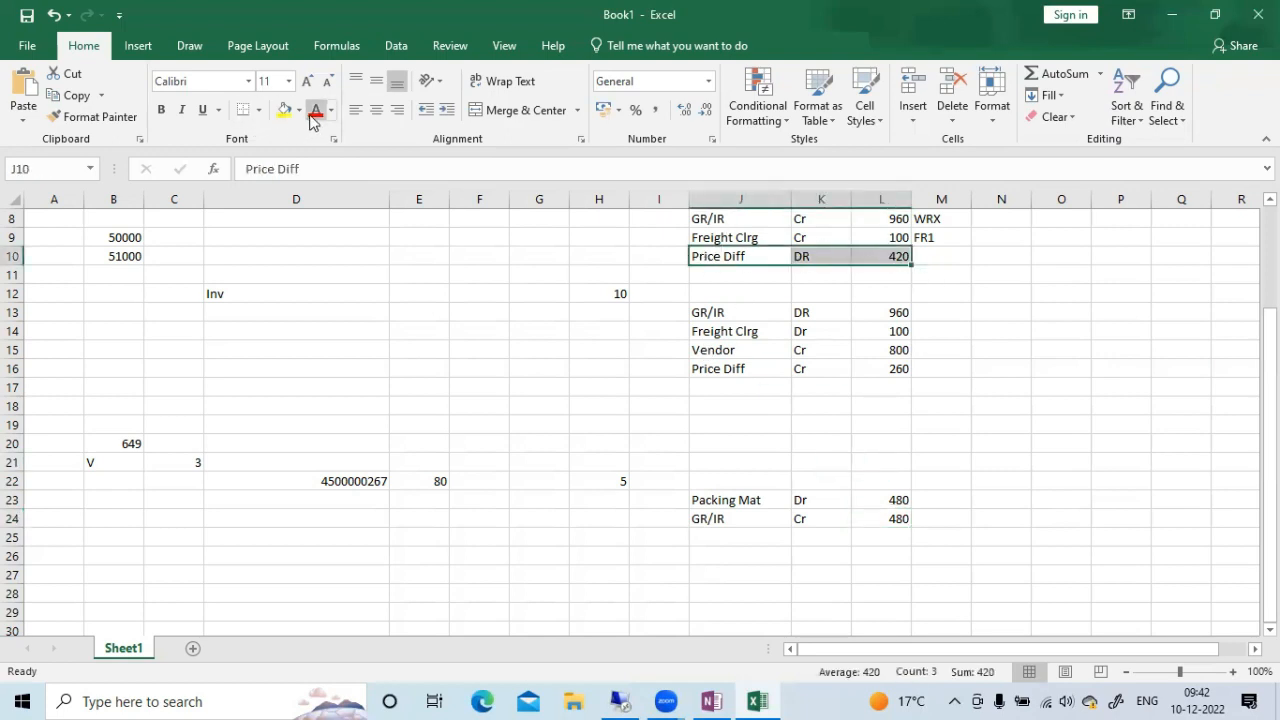
click(313, 118)
click(1006, 376)
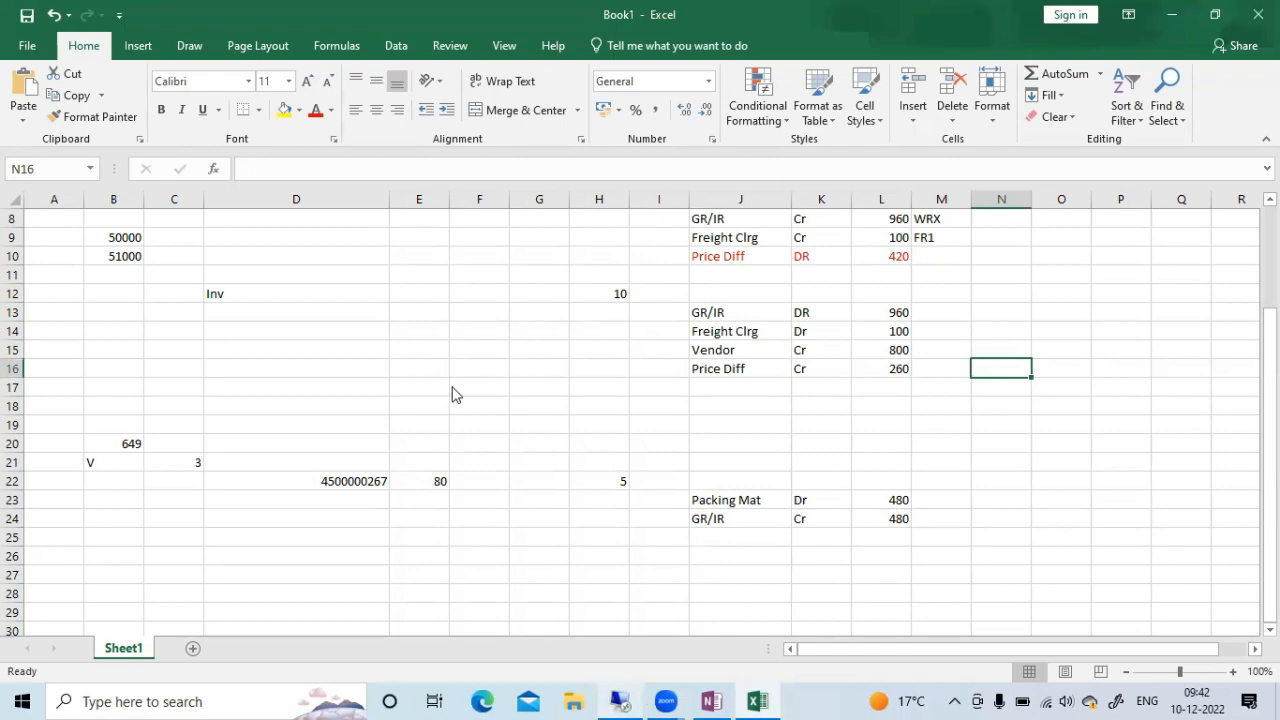
Switch to the SAP Materials List session and open goods receipt entry with transaction MIGO
key(alt+Tab)
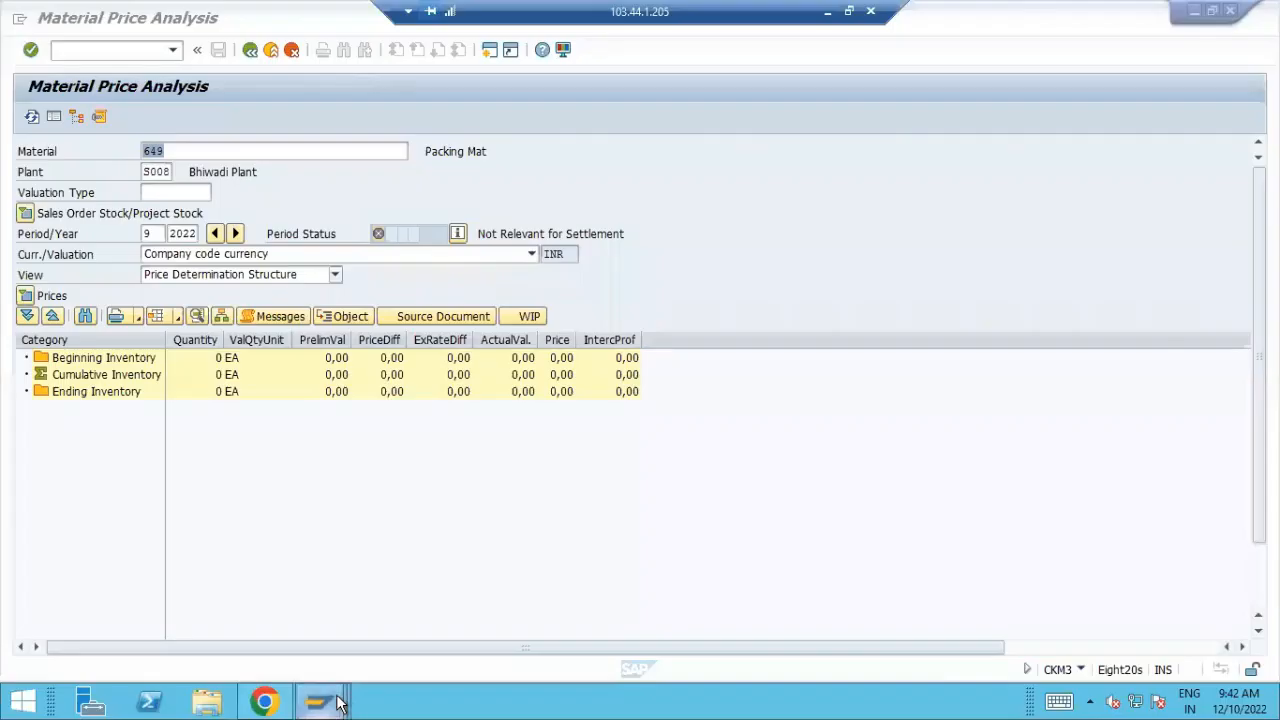
click(334, 697)
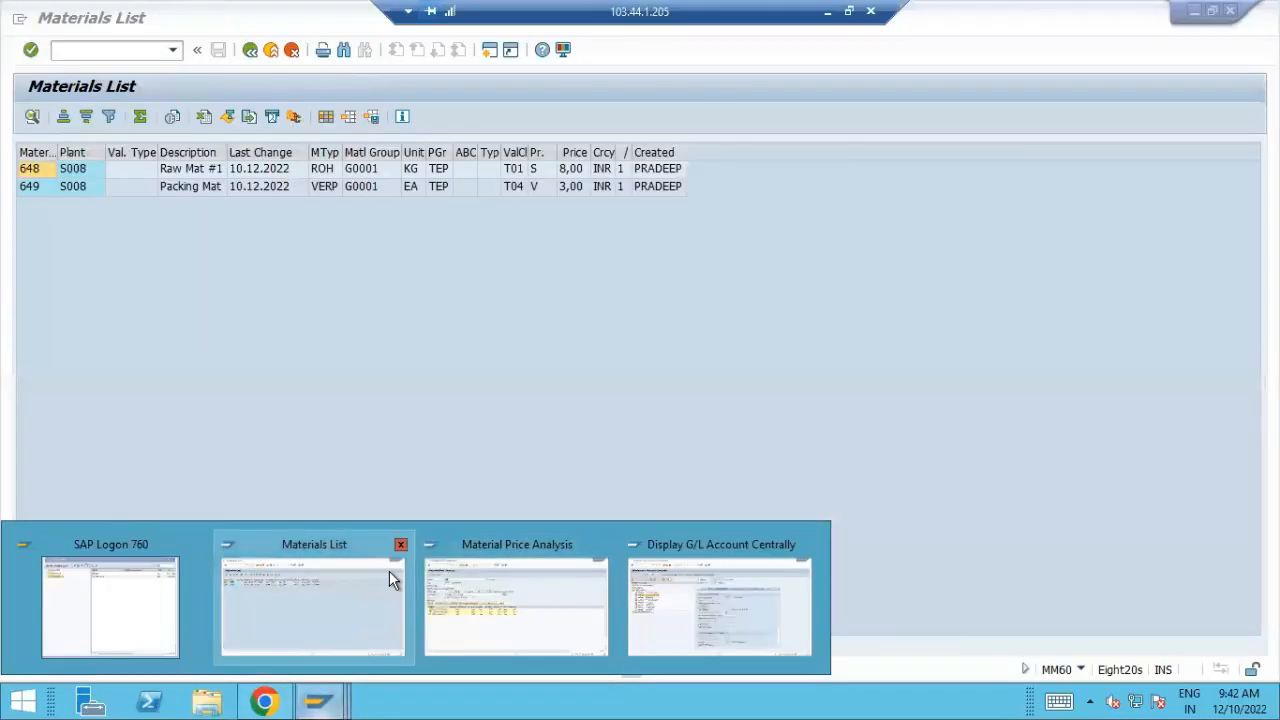
click(389, 570)
click(85, 52)
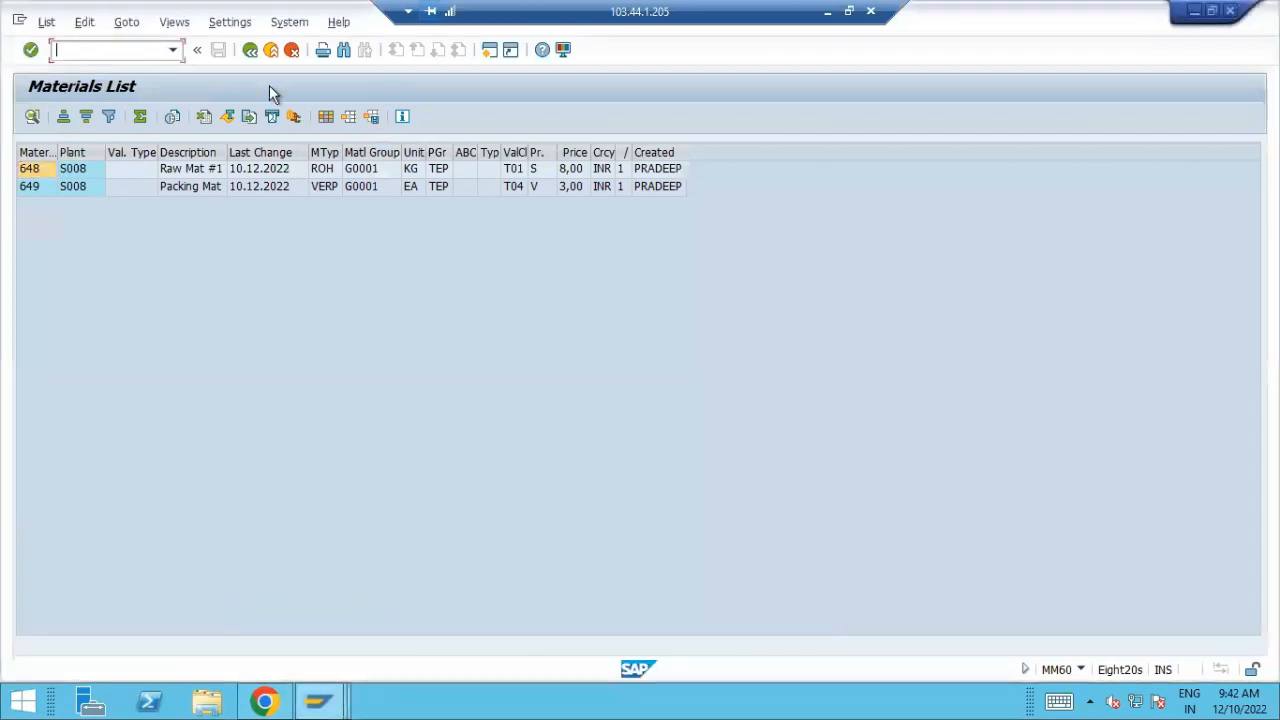
text(/nmigo)
key(Return)
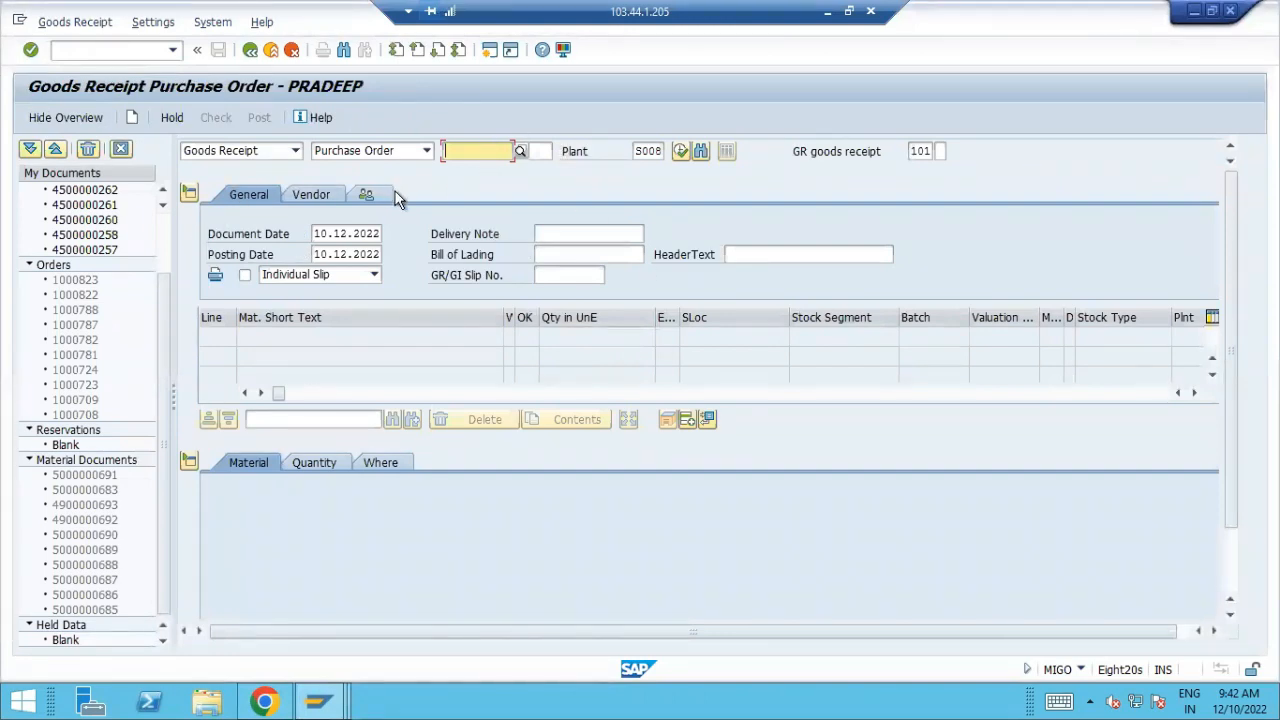
Copy the purchase order number from cell D22 of the Excel workbook into the SAP goods receipt and load the order's items
click(829, 13)
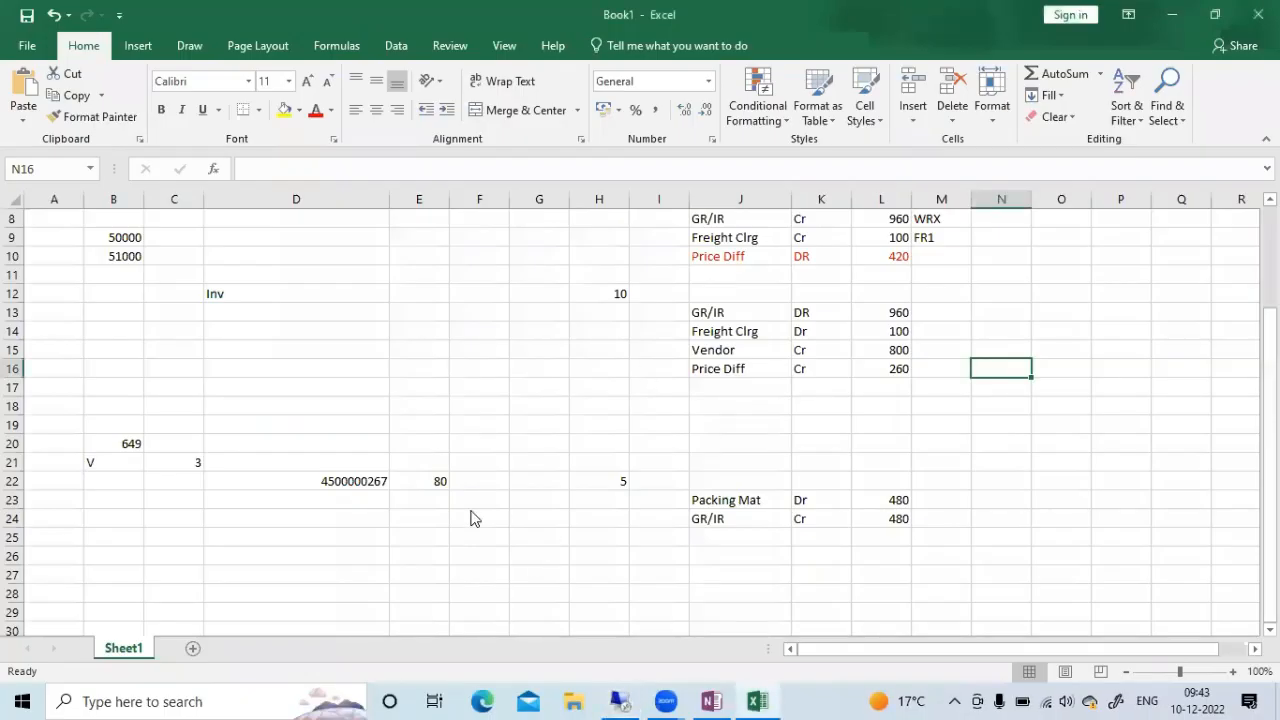
click(349, 484)
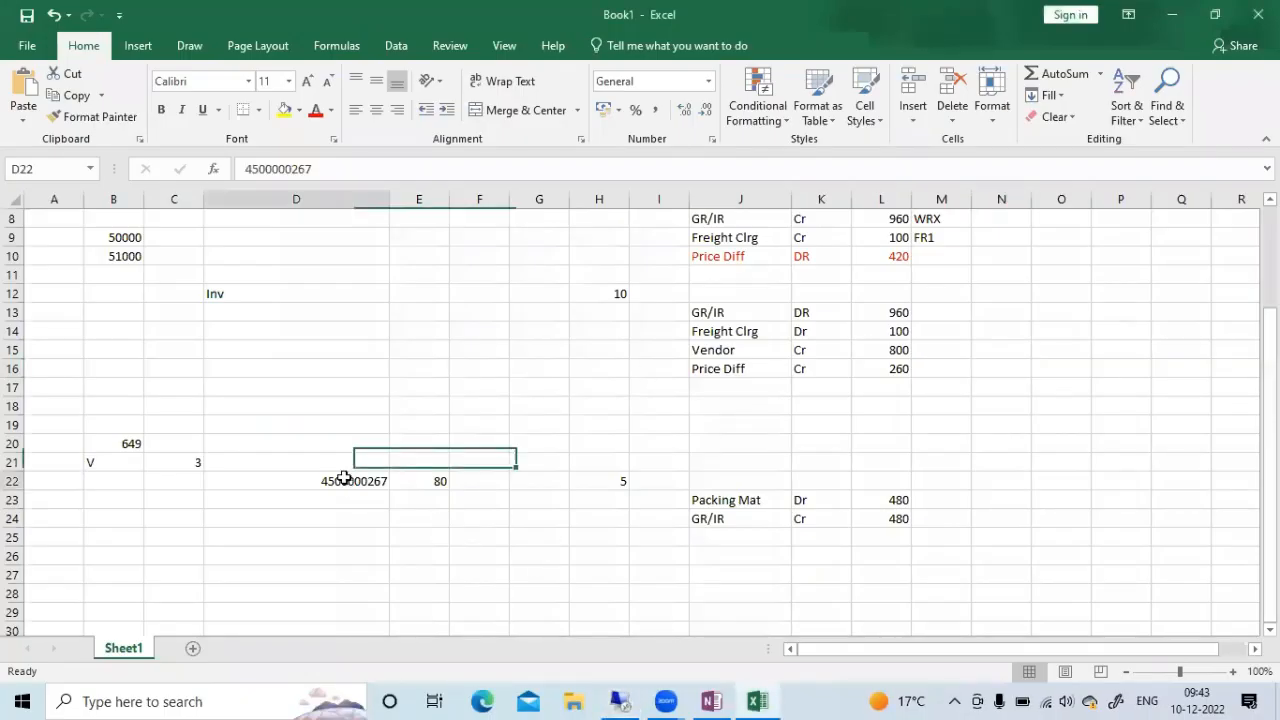
double_click(276, 169)
key(ctrl+c)
key(alt+Tab)
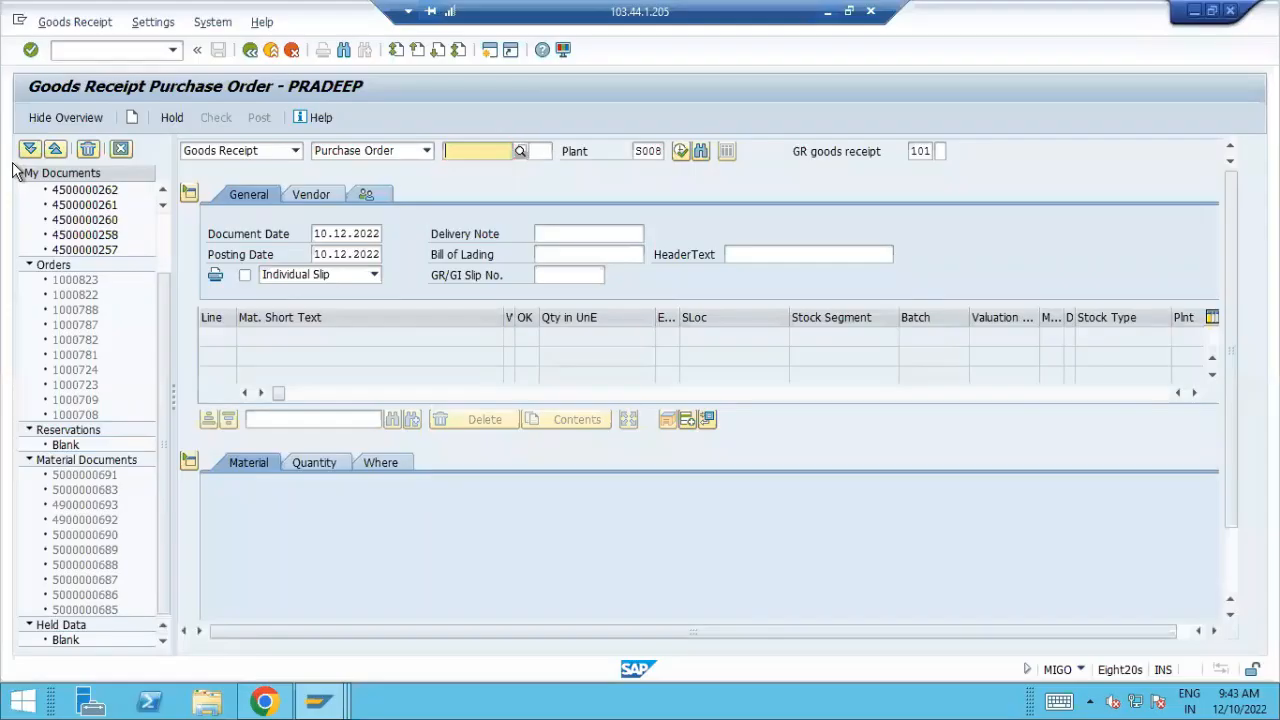
key(ctrl+v)
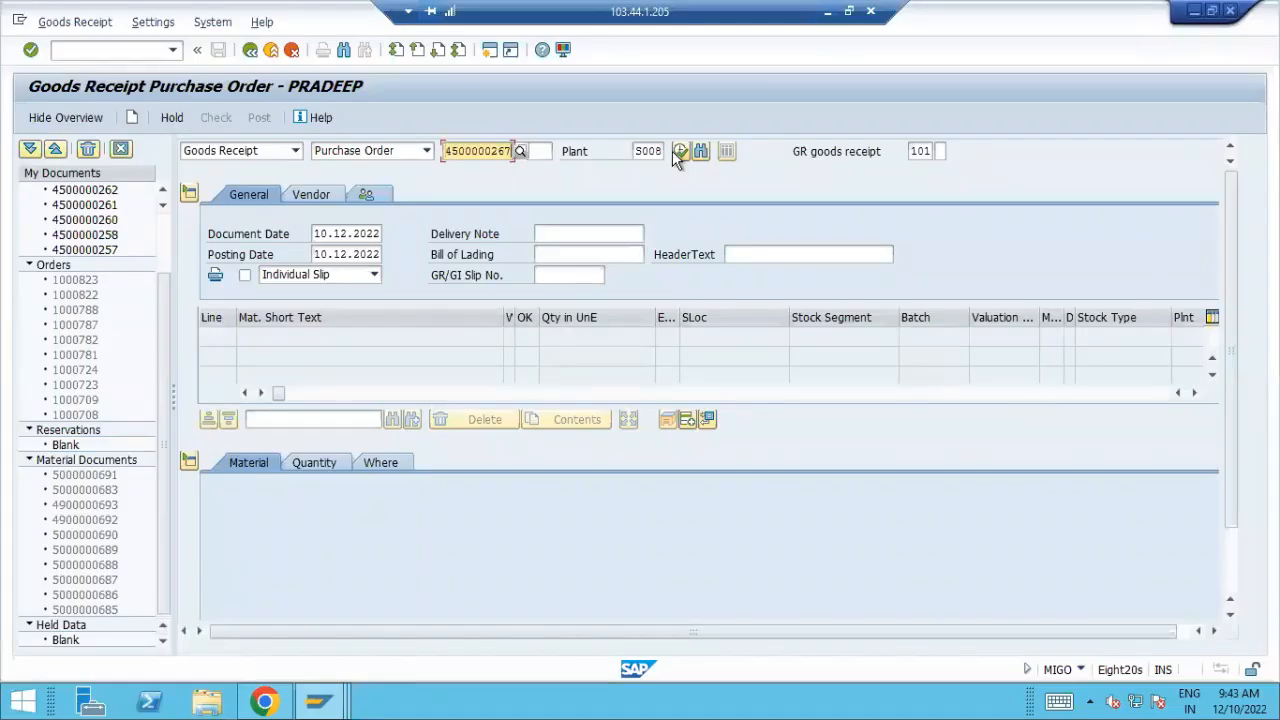
click(673, 151)
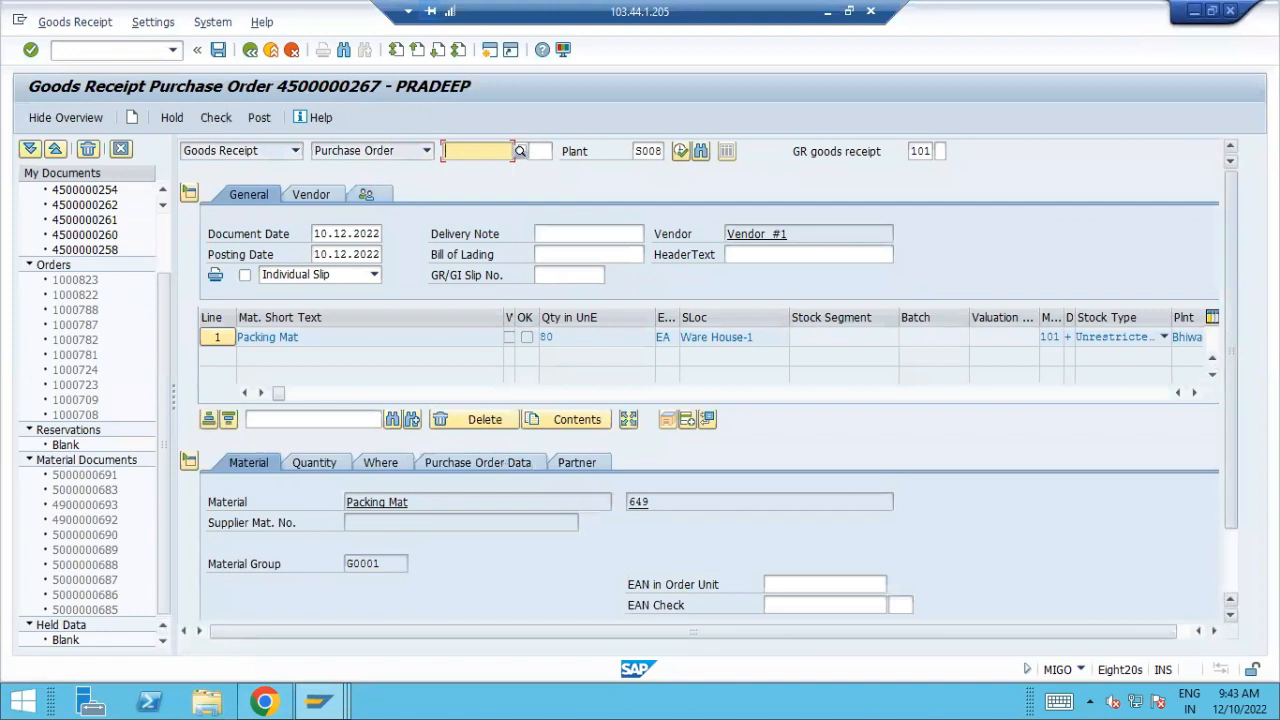
Mark the Packing Mat item as OK, then check and post the goods receipt
drag(1230, 341, 1230, 401)
click(252, 605)
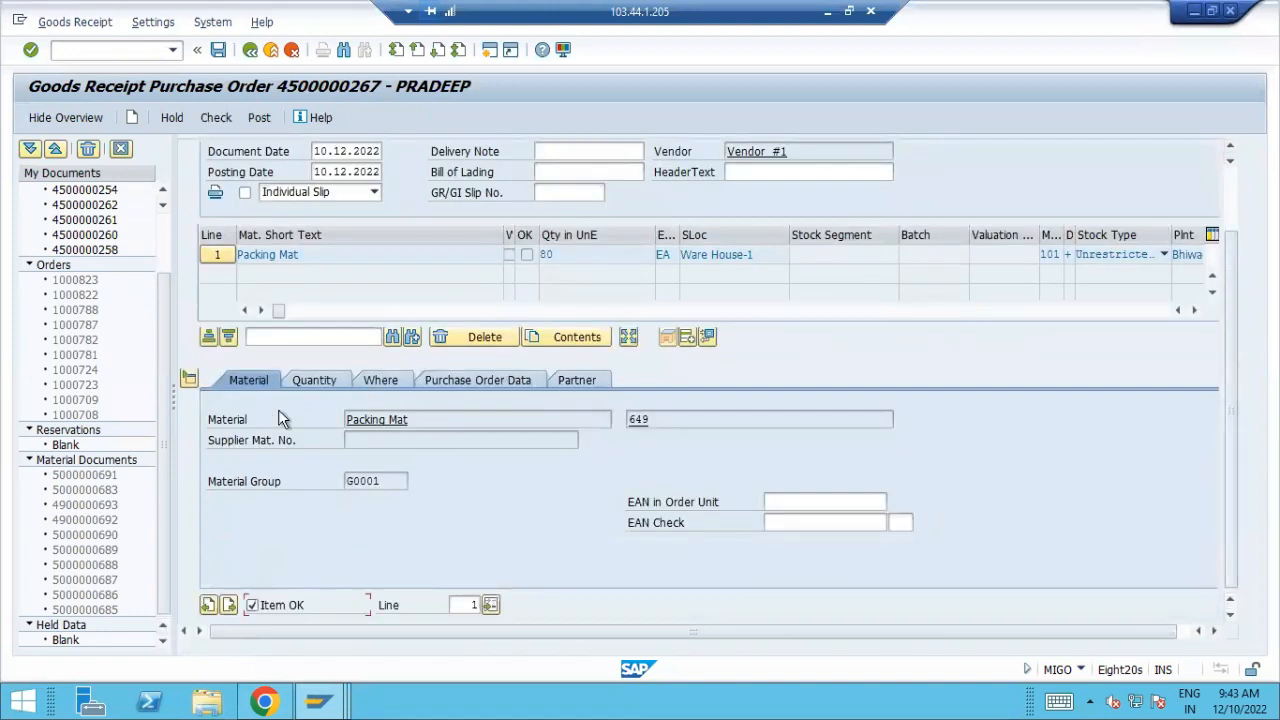
click(216, 119)
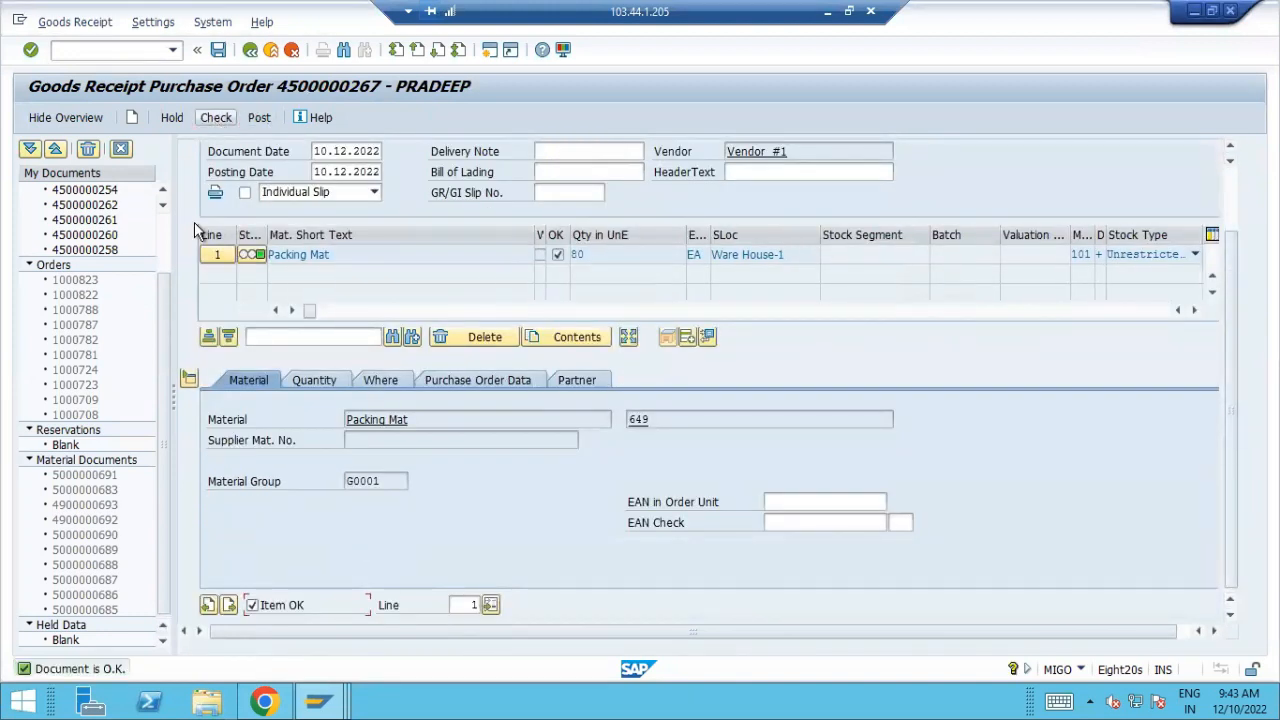
click(256, 119)
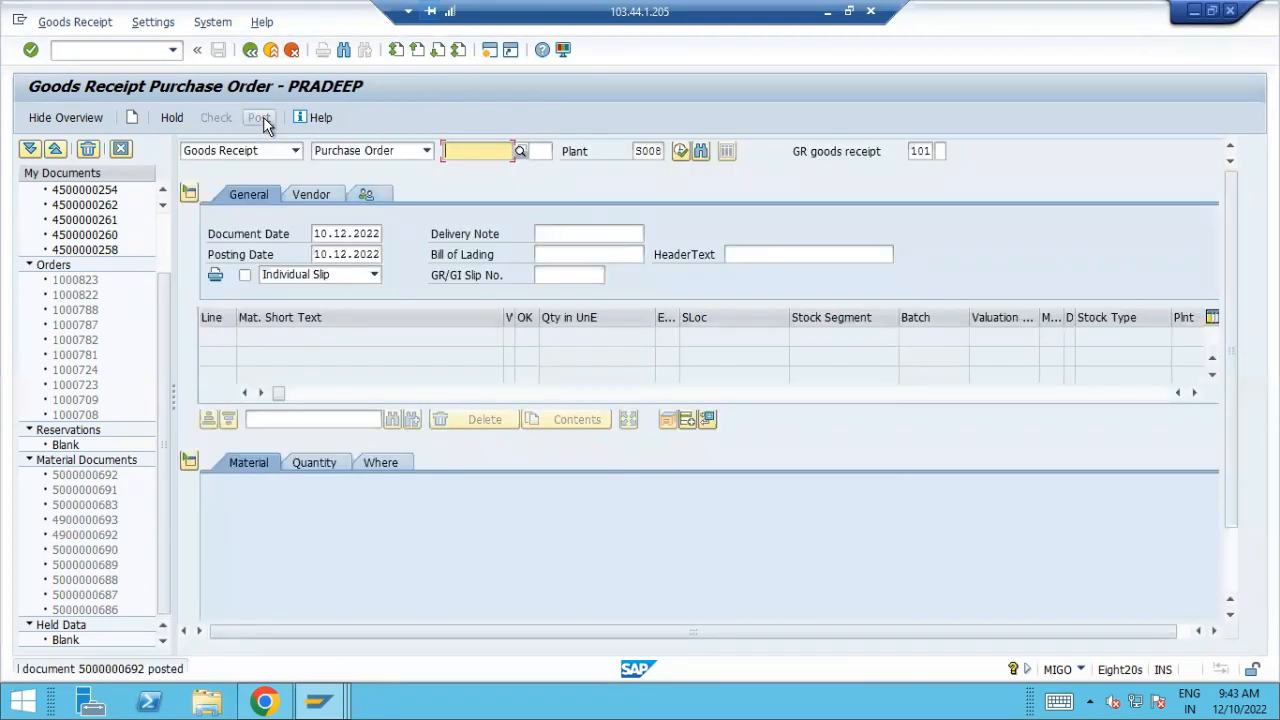
Refresh the Material Price Analysis for material 649 and expand its Prices section and Receipts category
click(321, 703)
click(517, 600)
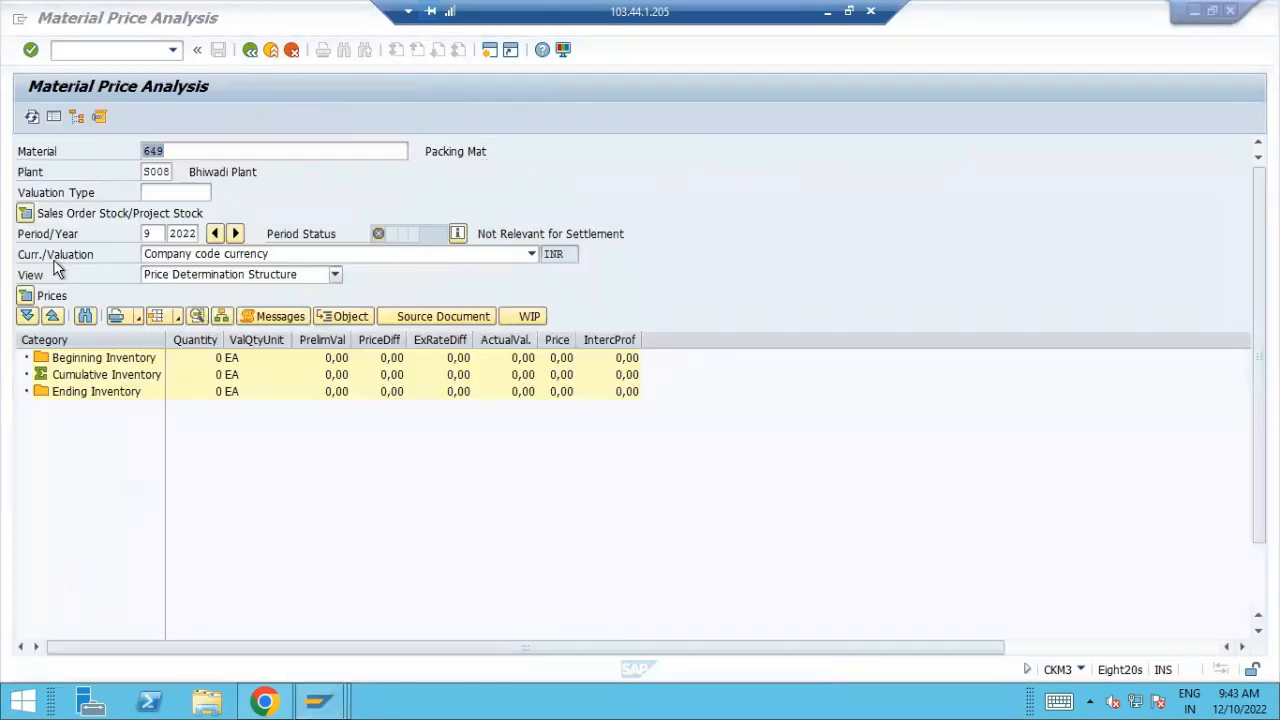
click(32, 117)
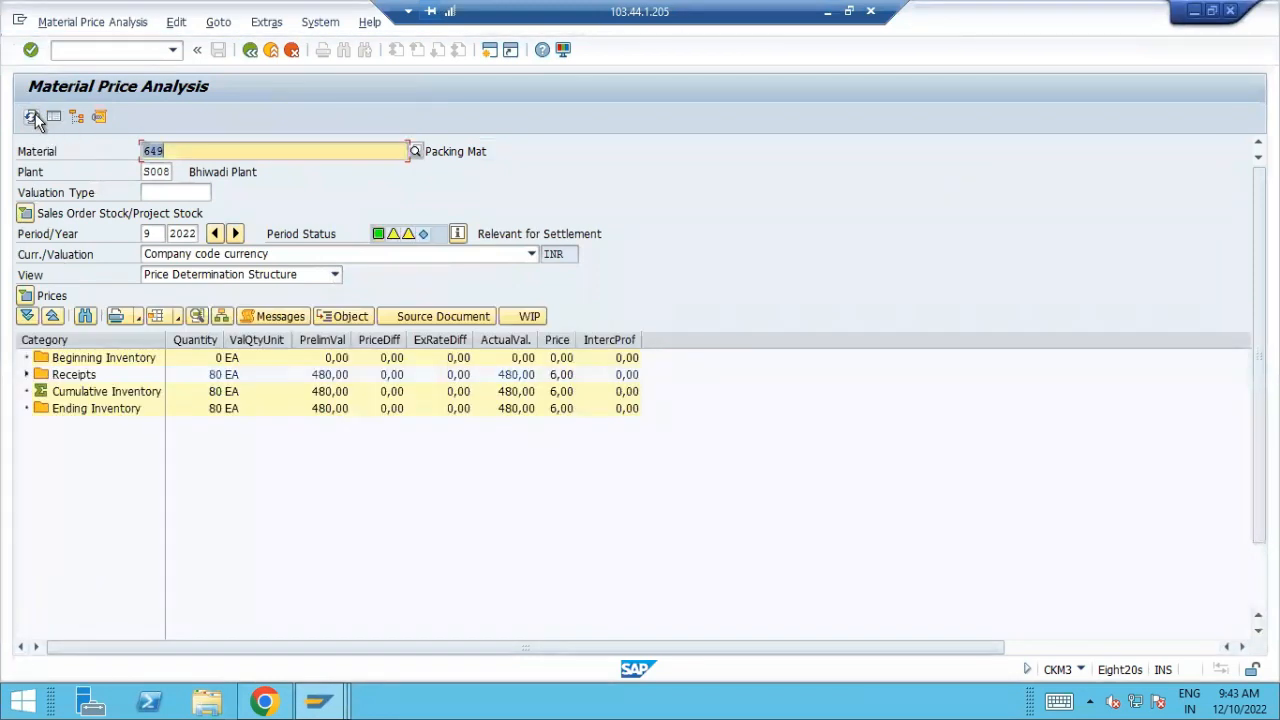
click(25, 296)
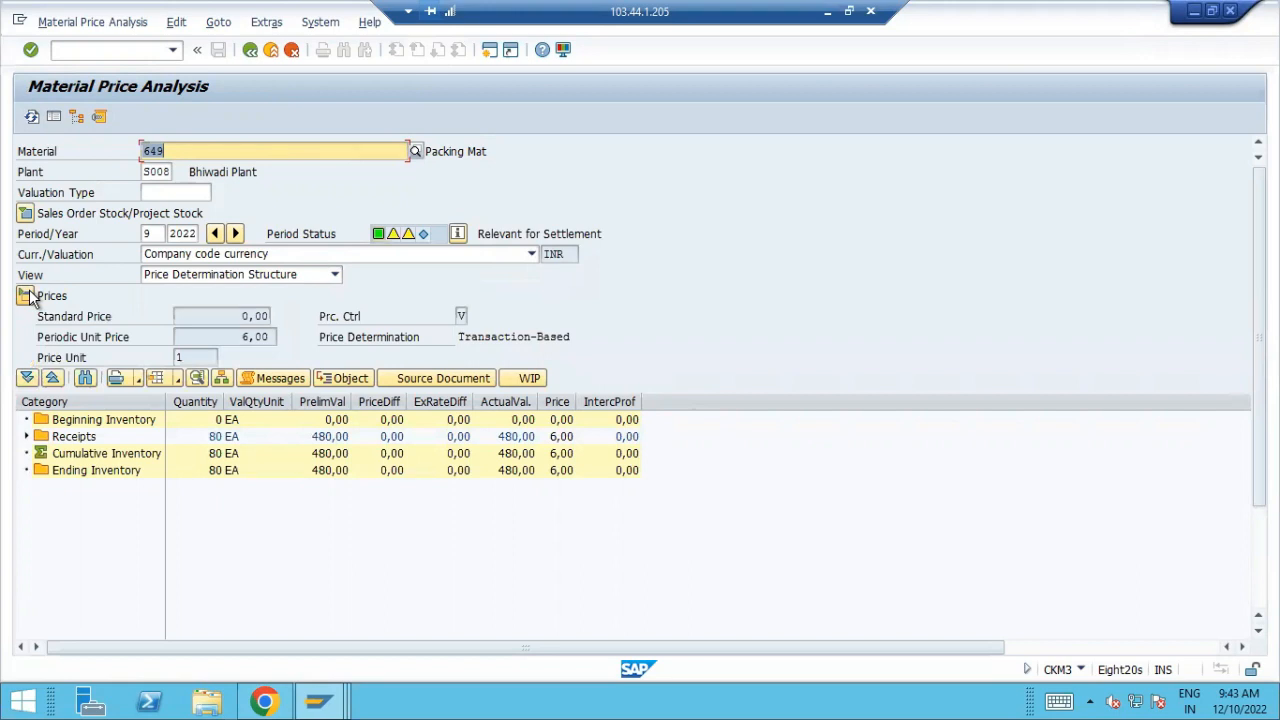
click(27, 437)
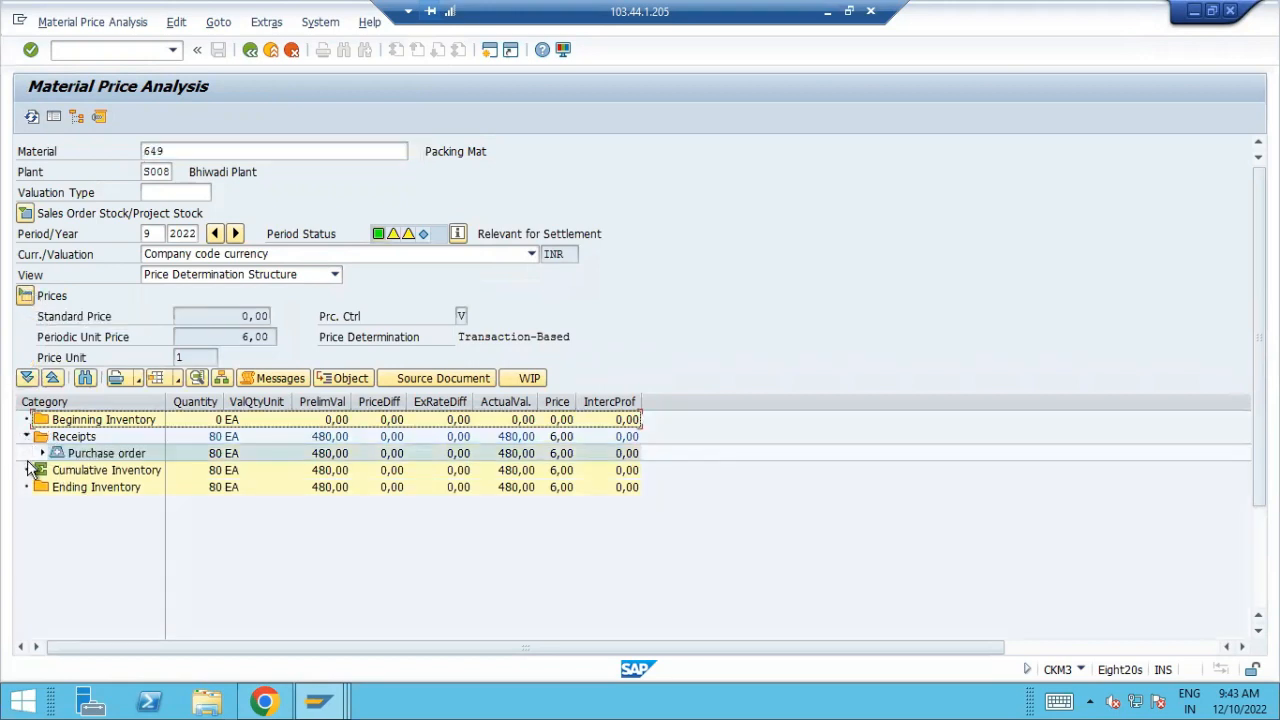
Expand material 649's purchase order receipts, and display material 648 with its receipts expanded to the purchase order documents for comparison
click(42, 453)
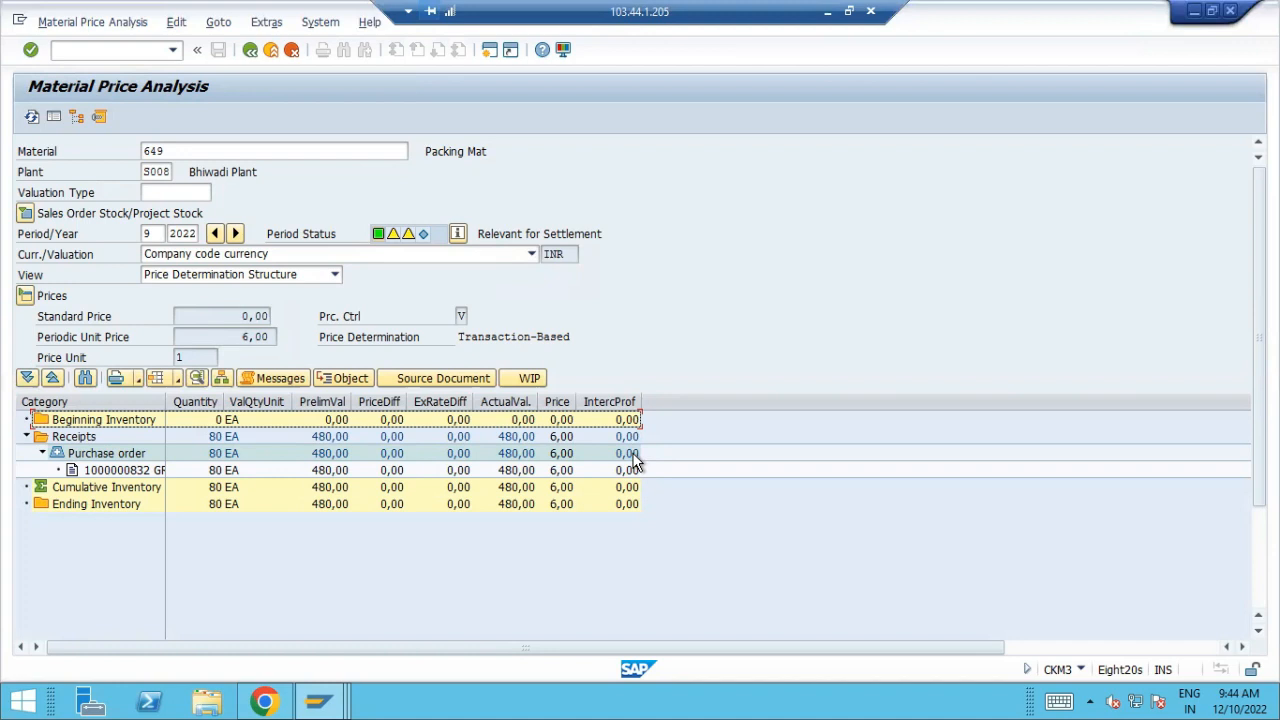
drag(191, 151, 15, 145)
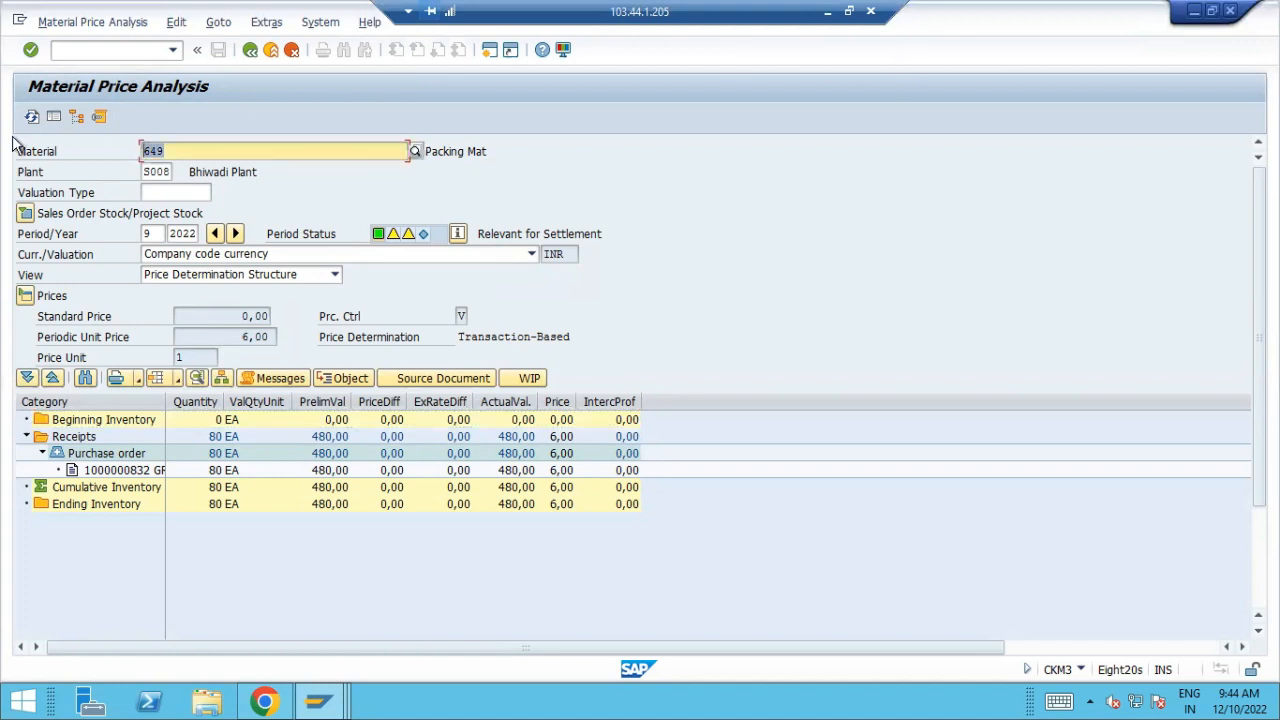
text(648)
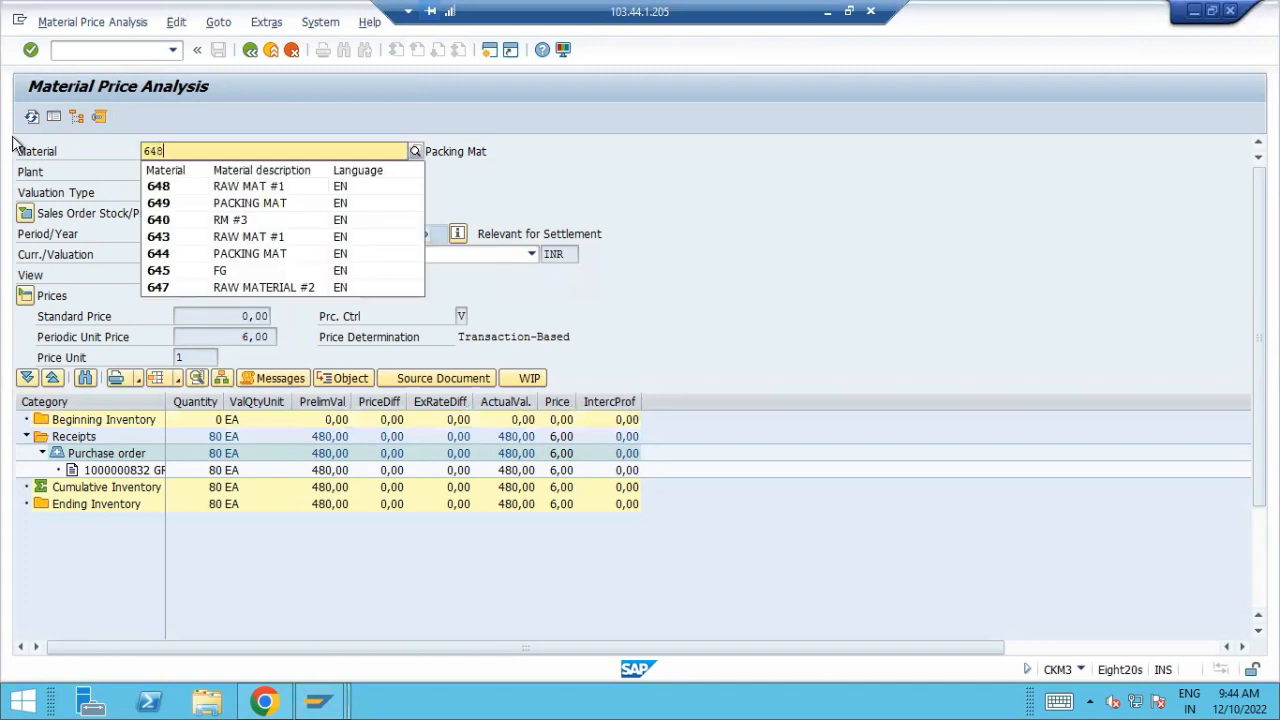
key(Return)
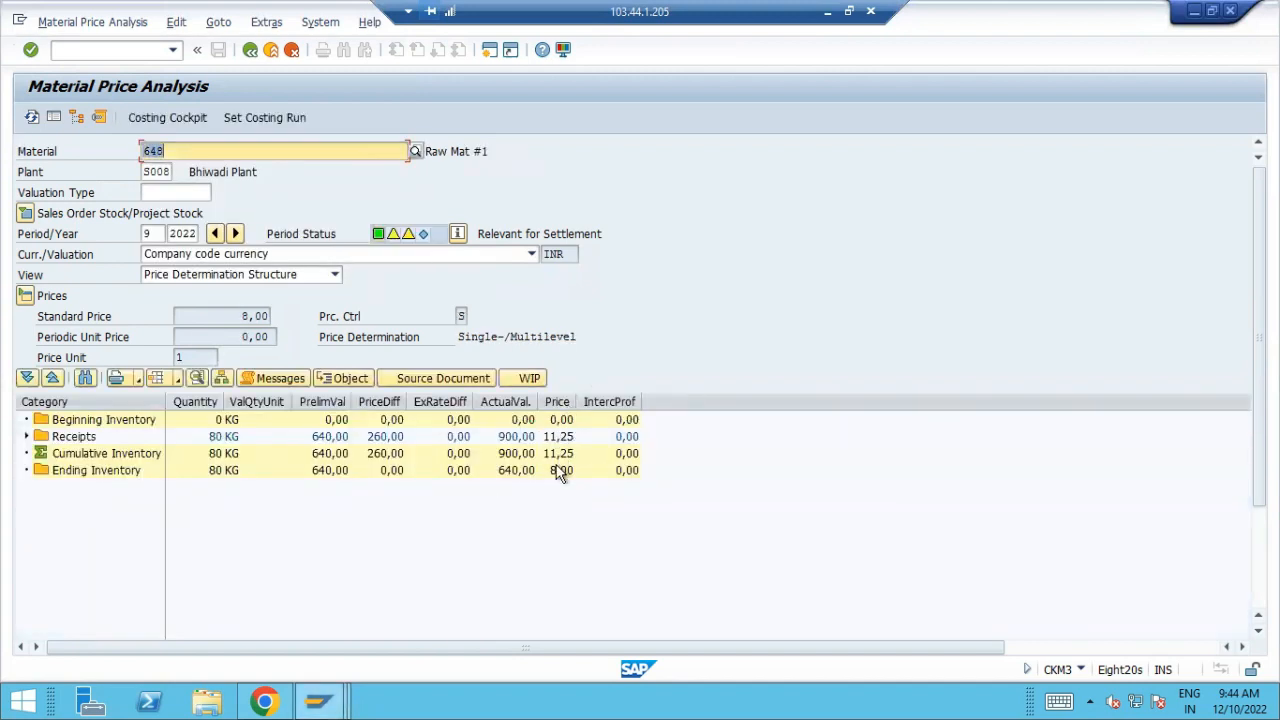
click(27, 437)
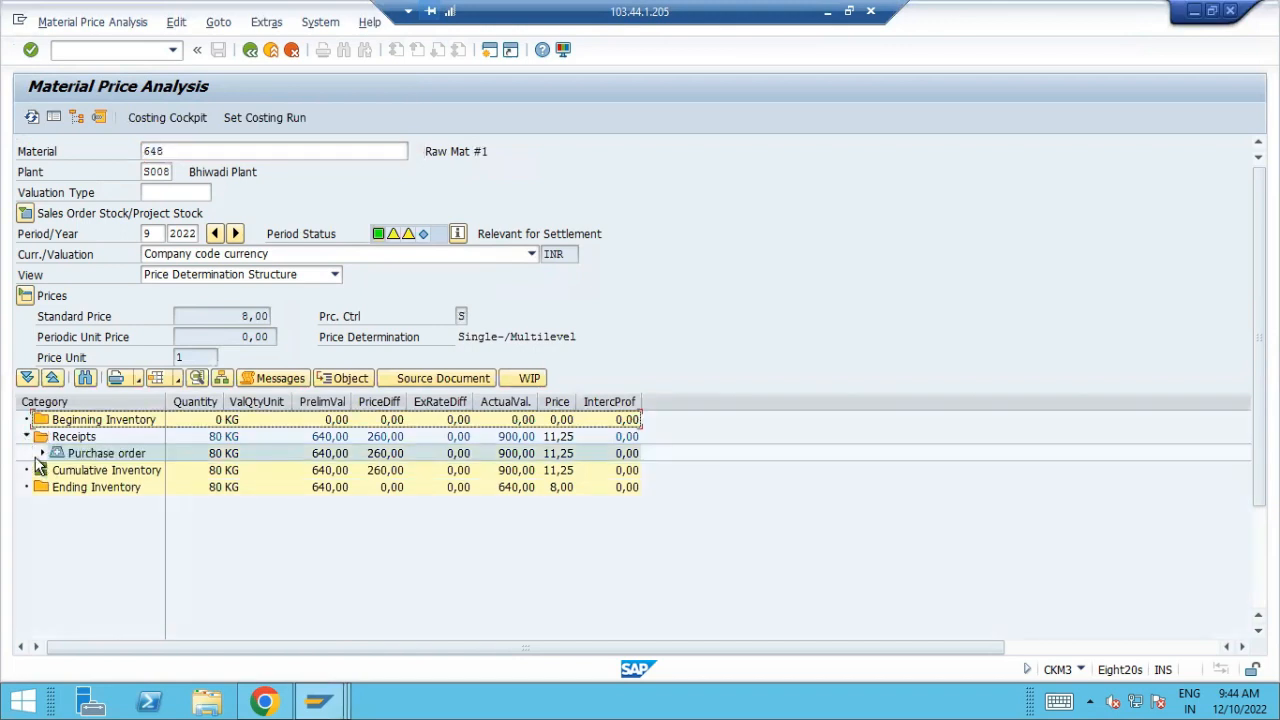
click(41, 454)
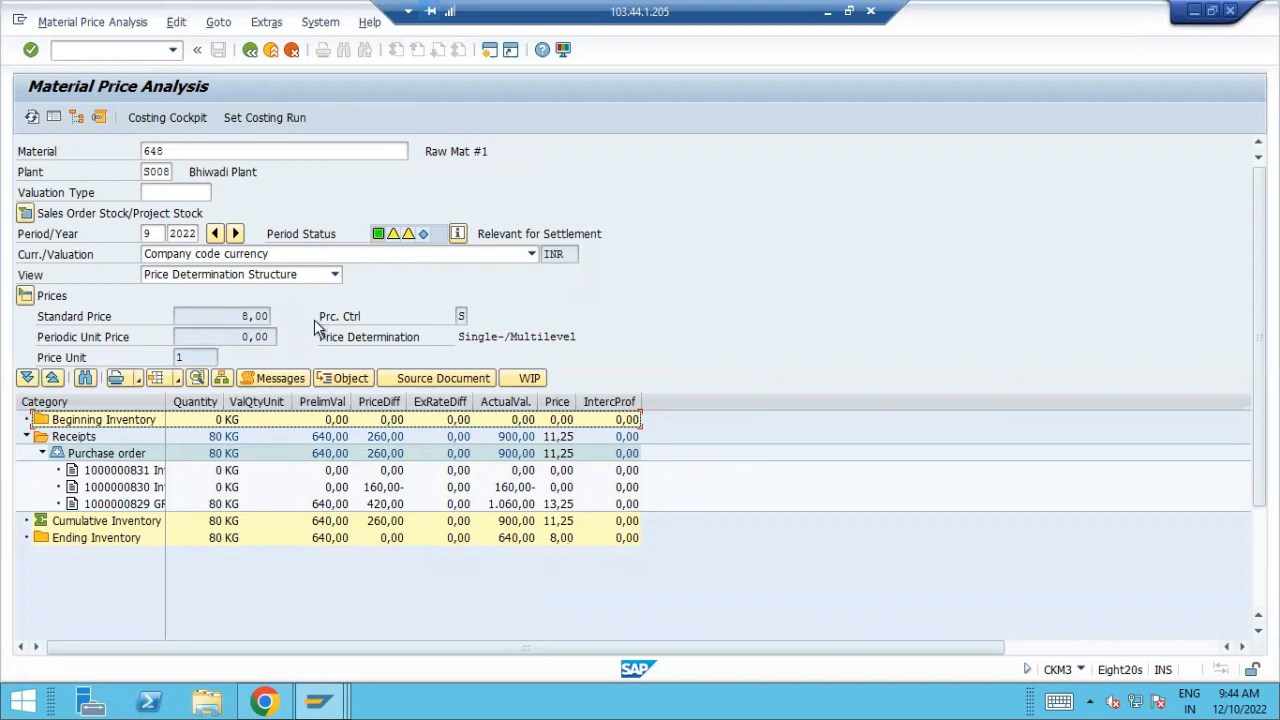
Return the price analysis to material 649 and expand its receipts down to the purchase order documents
click(160, 150)
text(649)
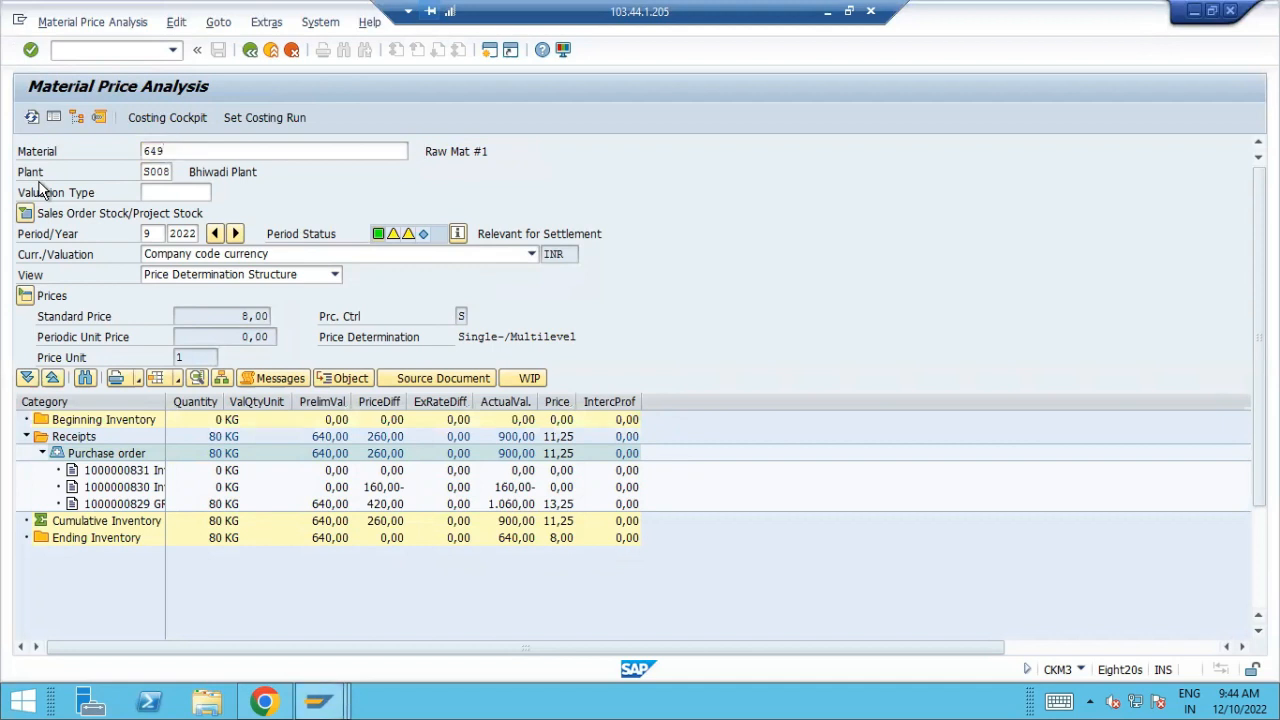
key(Return)
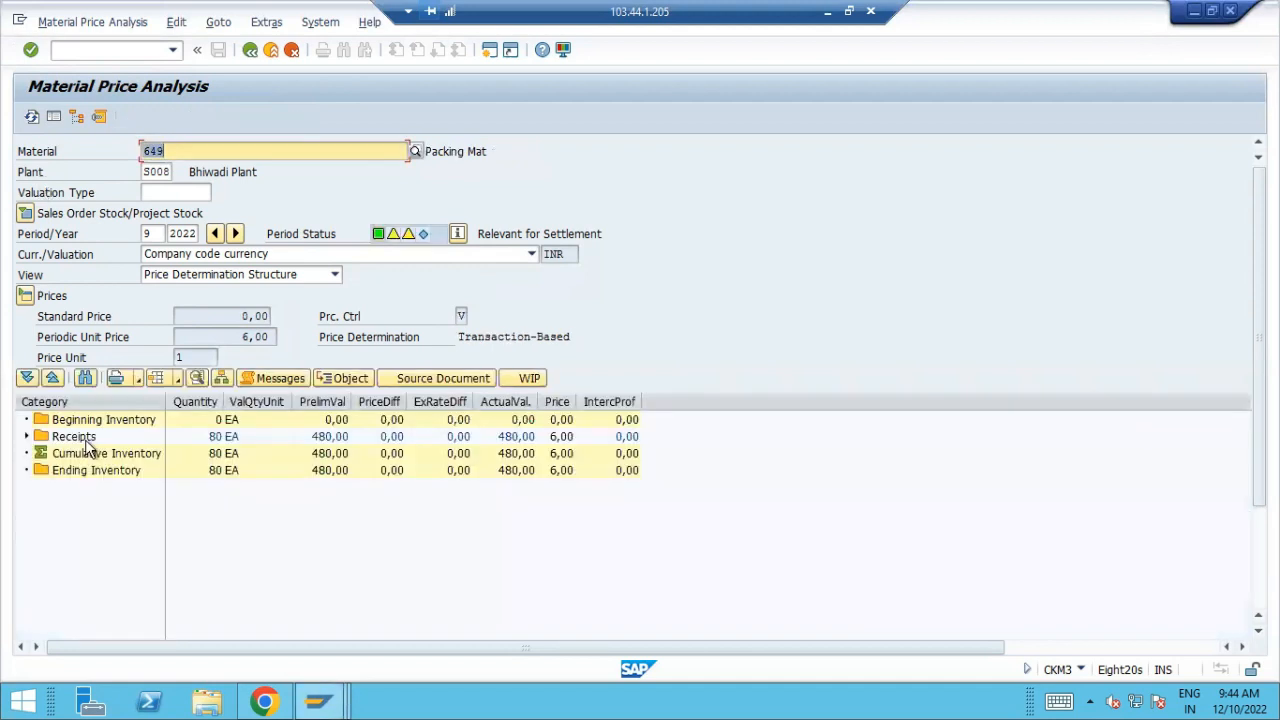
click(30, 439)
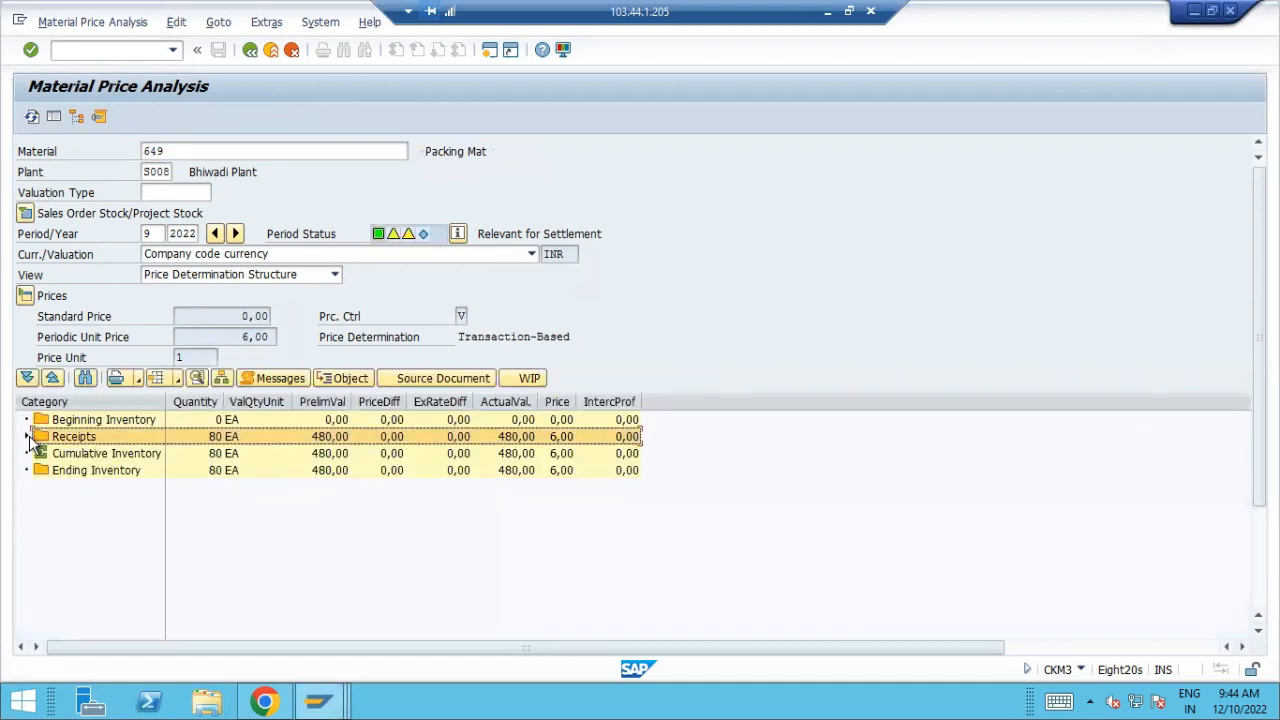
click(28, 437)
click(43, 453)
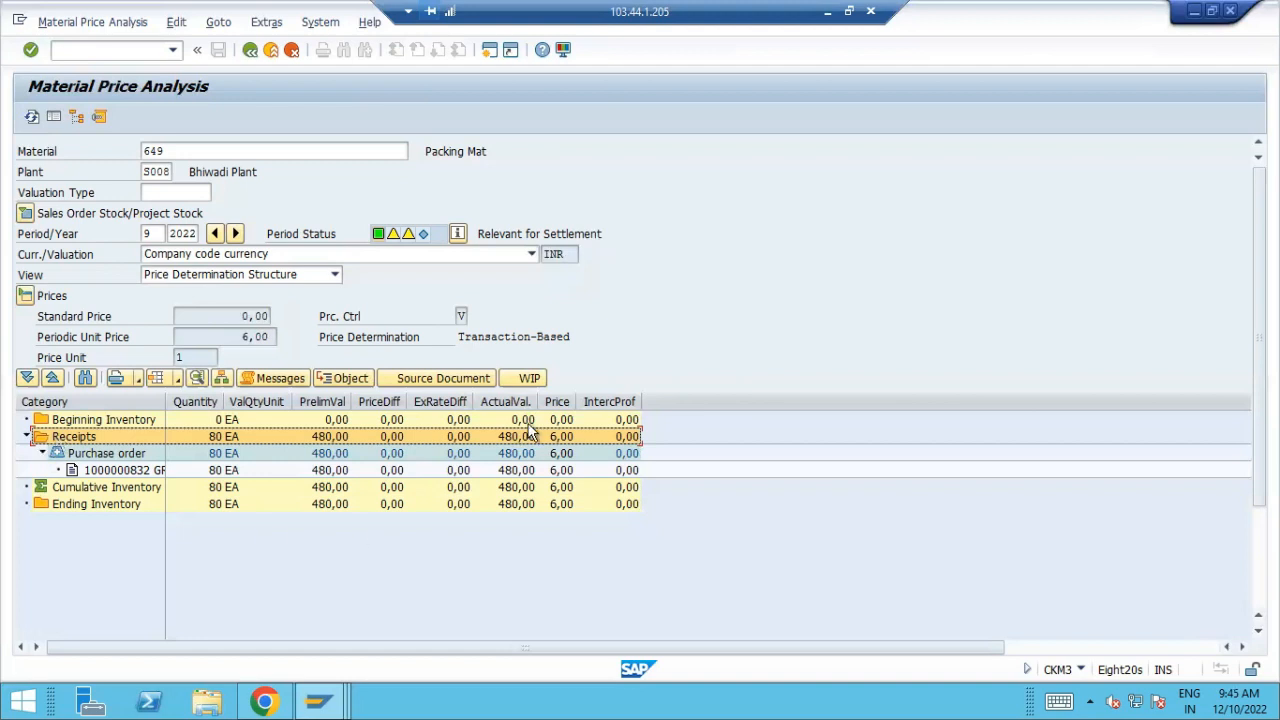
Switch to the Goods Receipt Purchase Order session and open incoming invoice entry with transaction MIRO
click(356, 693)
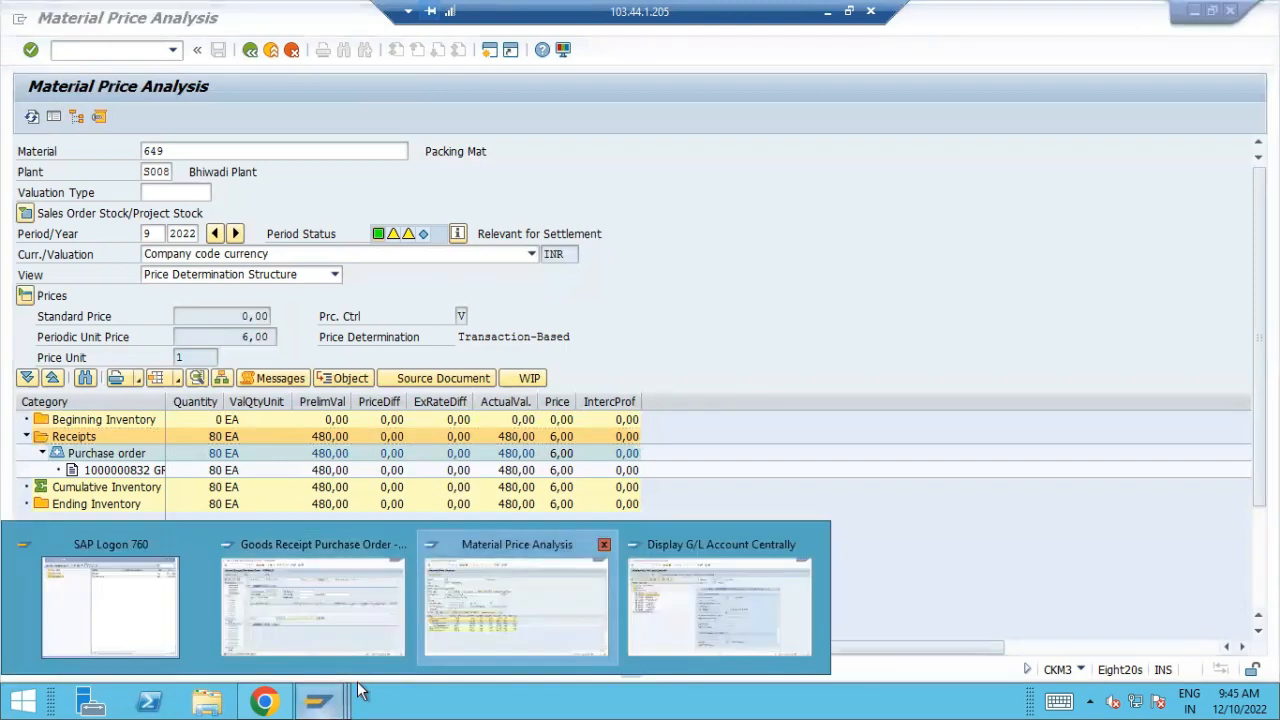
click(313, 600)
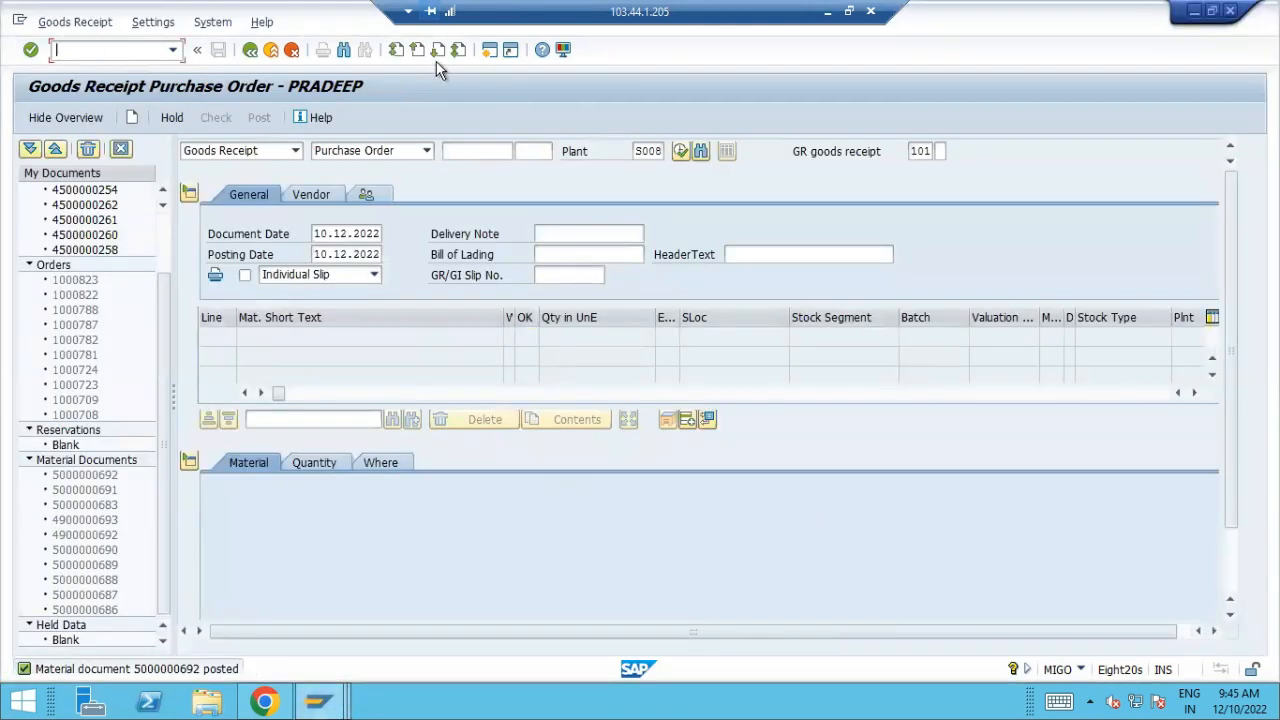
key(Return)
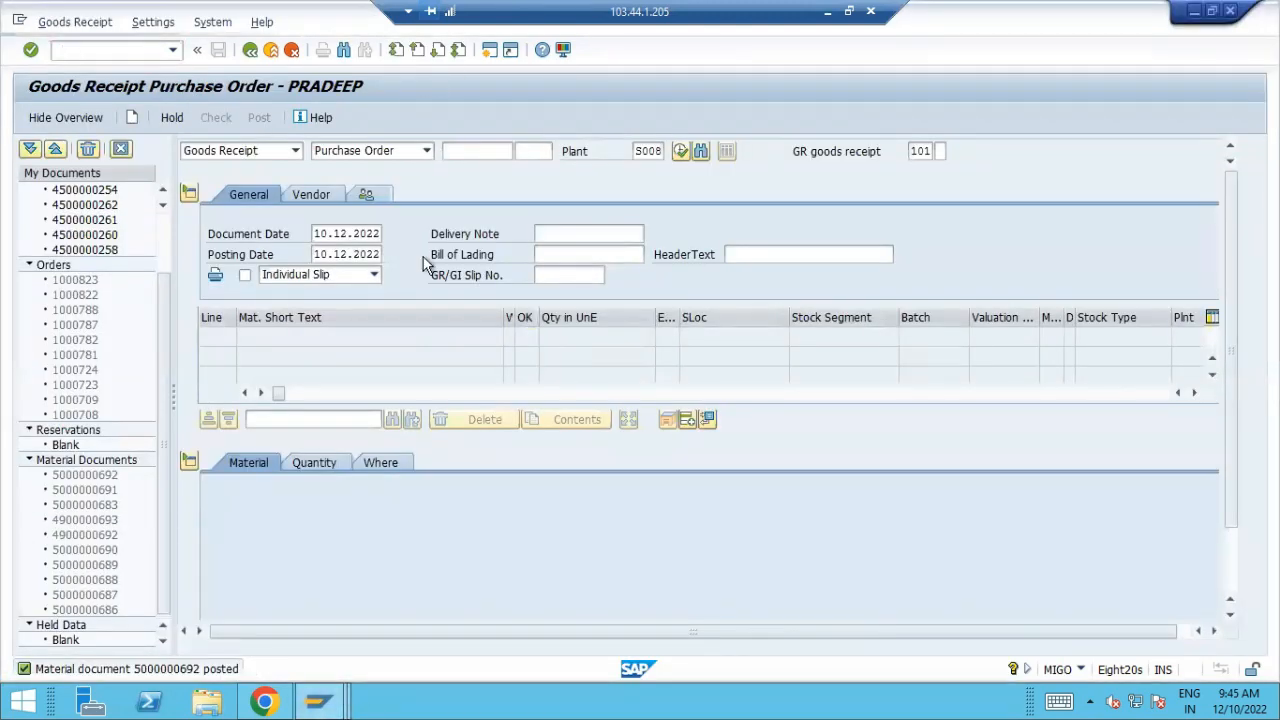
Enter the copied purchase order number as the invoice reference and set the invoice date to 10.12.2022
click(387, 234)
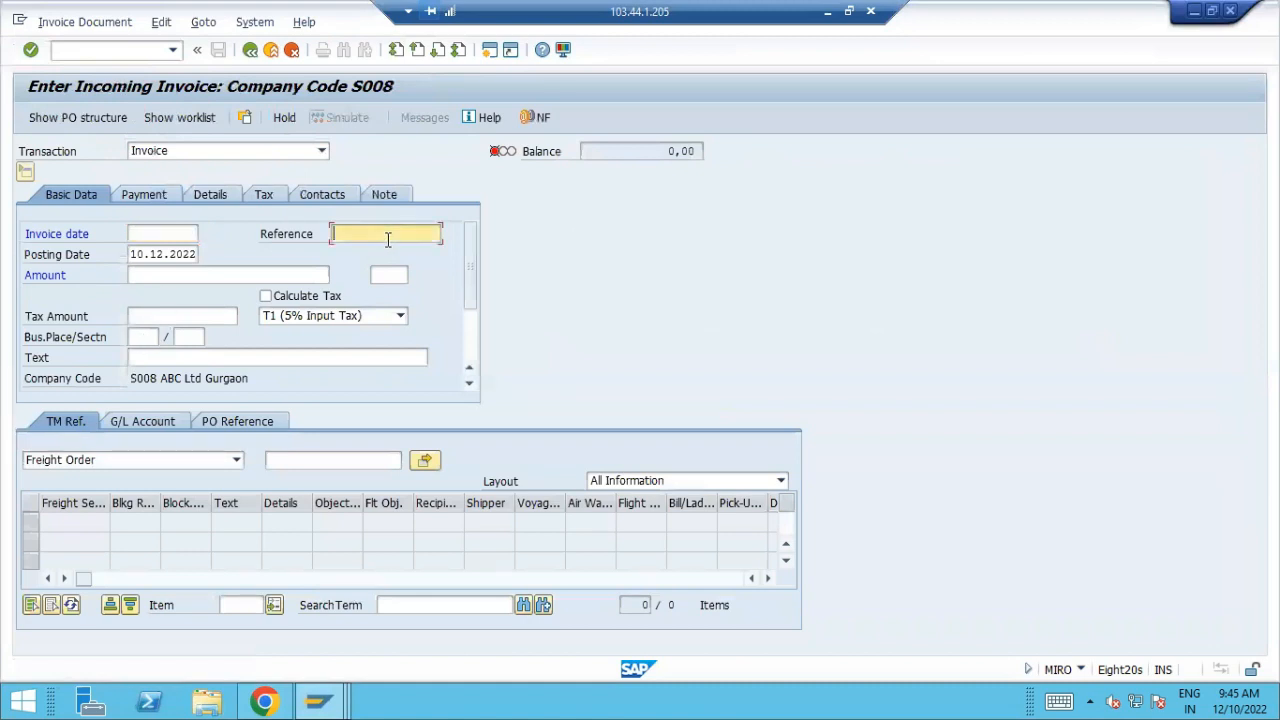
key(ctrl+v)
key(Return)
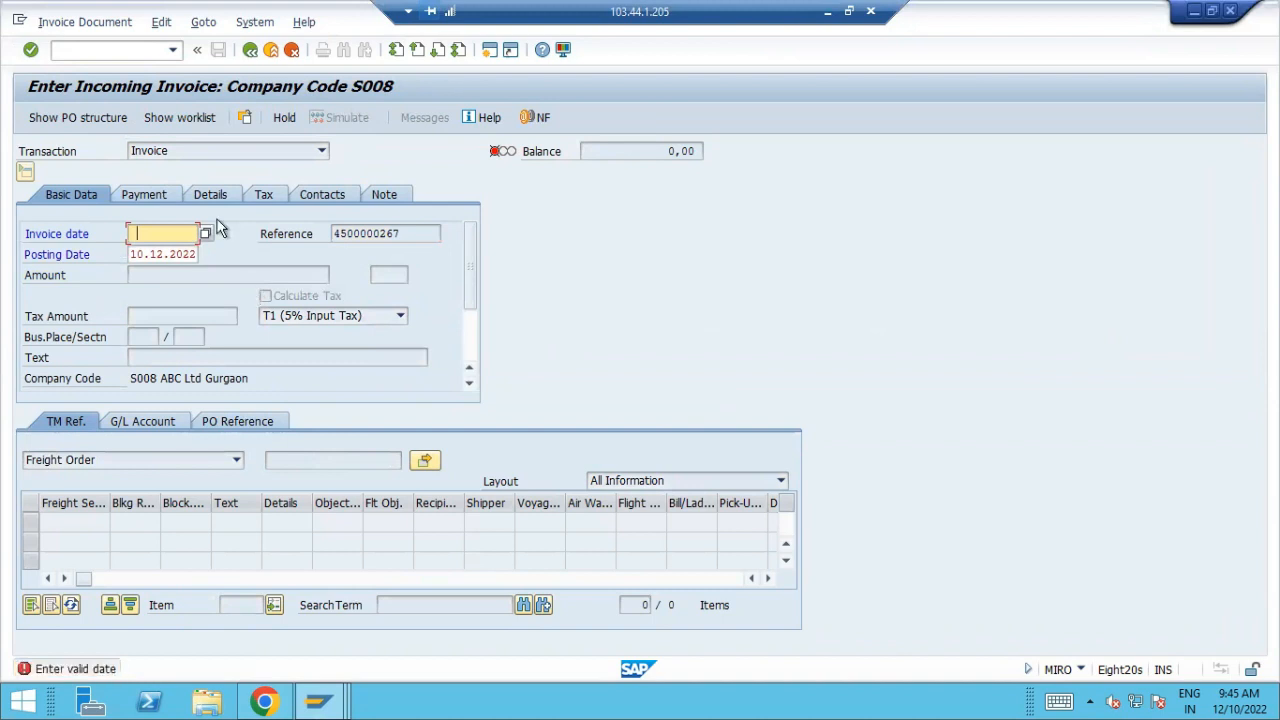
click(205, 233)
double_click(355, 398)
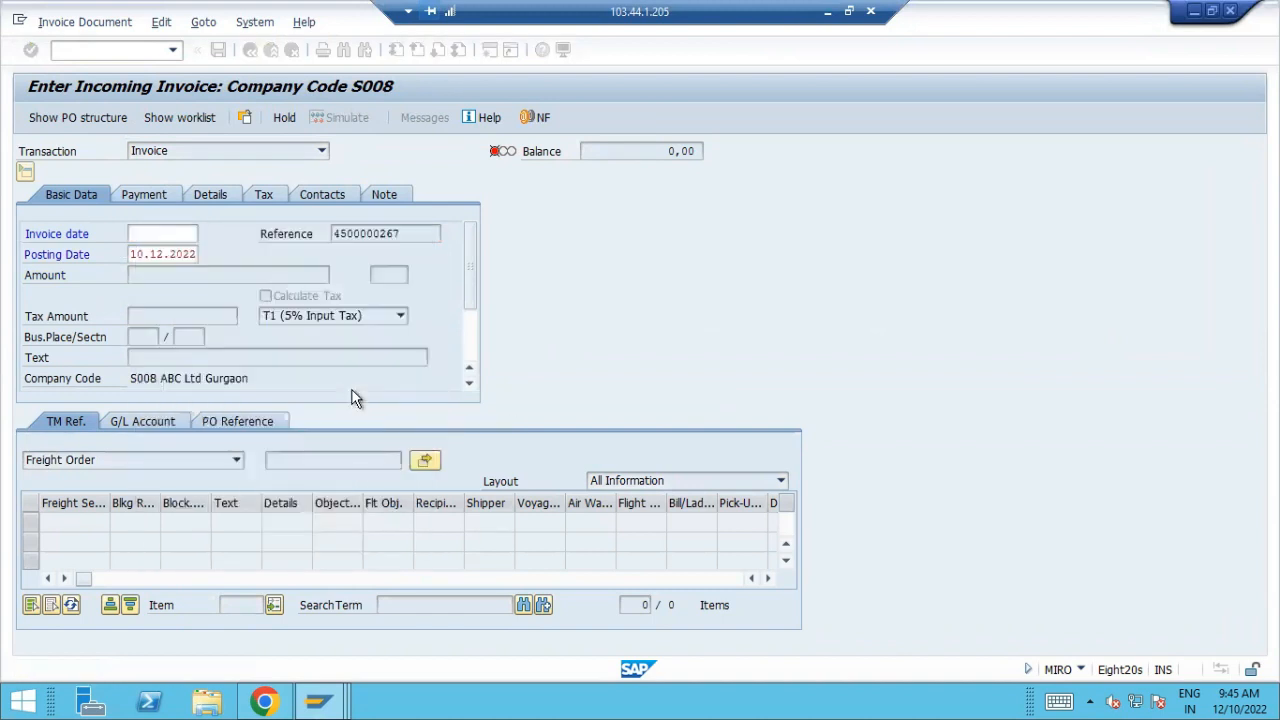
key(Return)
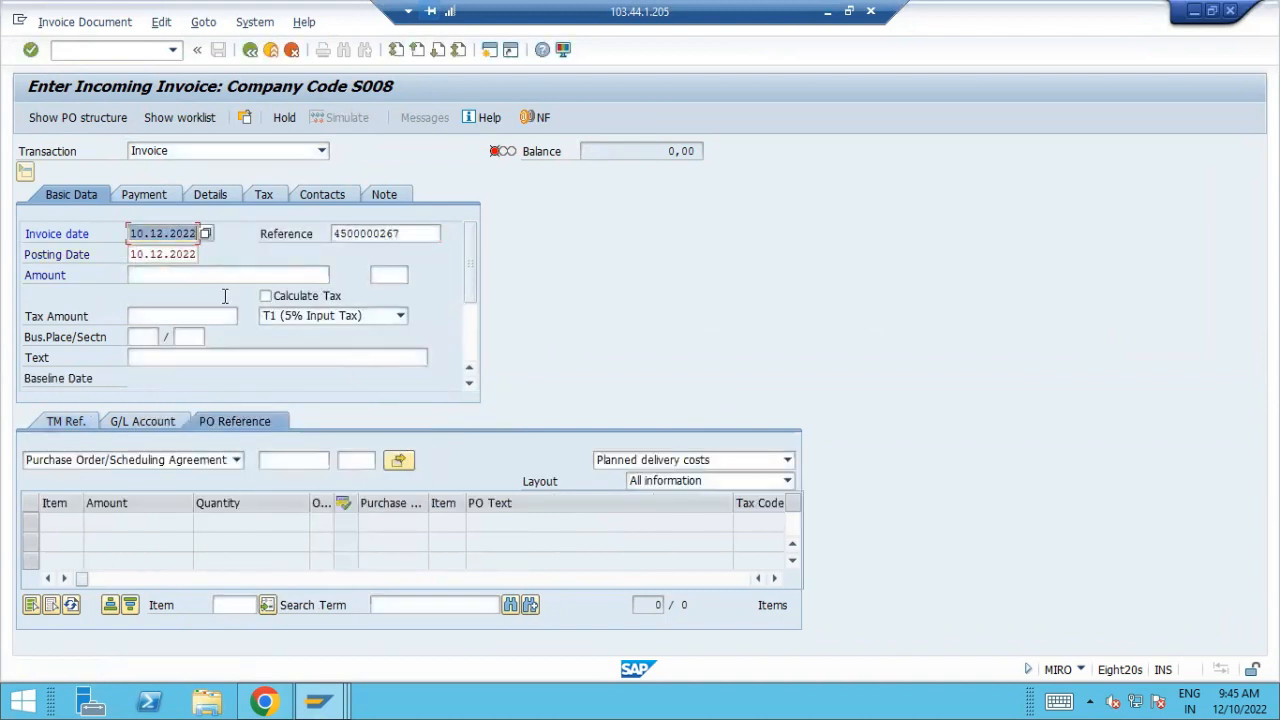
Reference the copied purchase order in the invoice, change the selection to Goods/service items and load its Packing Mat item
click(273, 462)
key(ctrl+v)
key(Return)
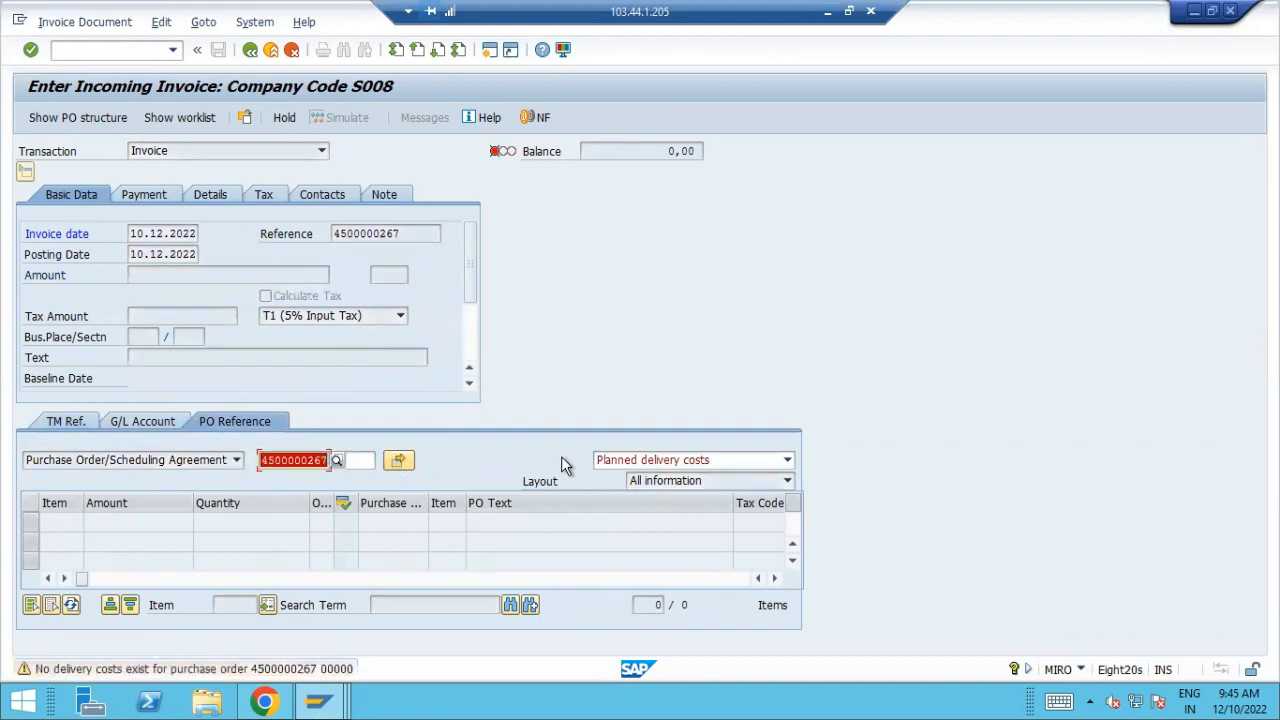
click(677, 463)
click(629, 476)
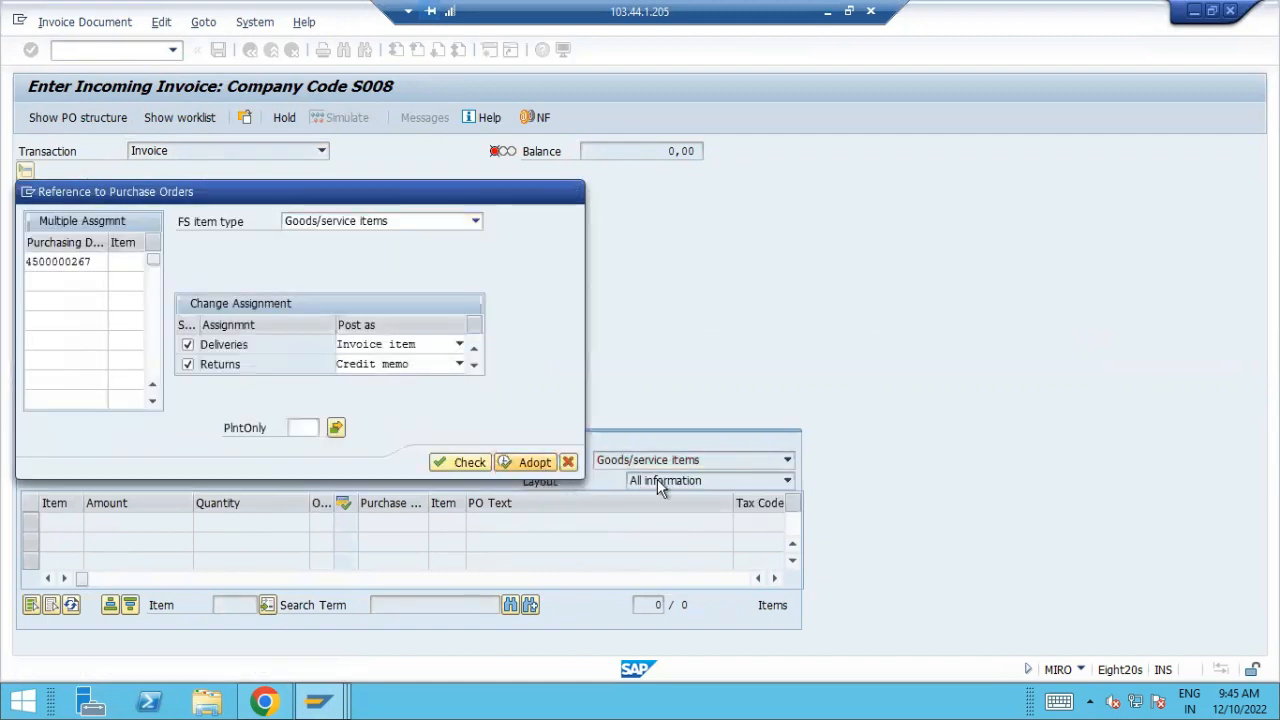
key(Return)
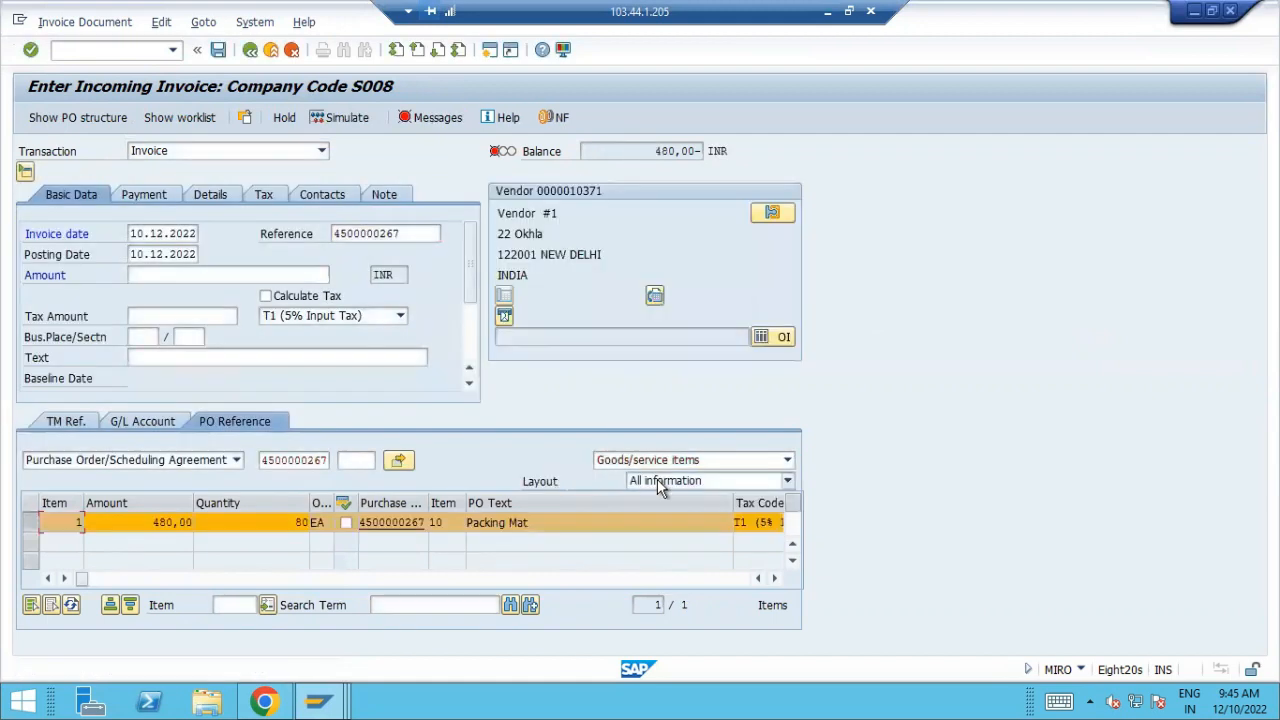
Turn on tax calculation for the invoice and enter the payment baseline date
click(286, 292)
click(144, 195)
click(162, 233)
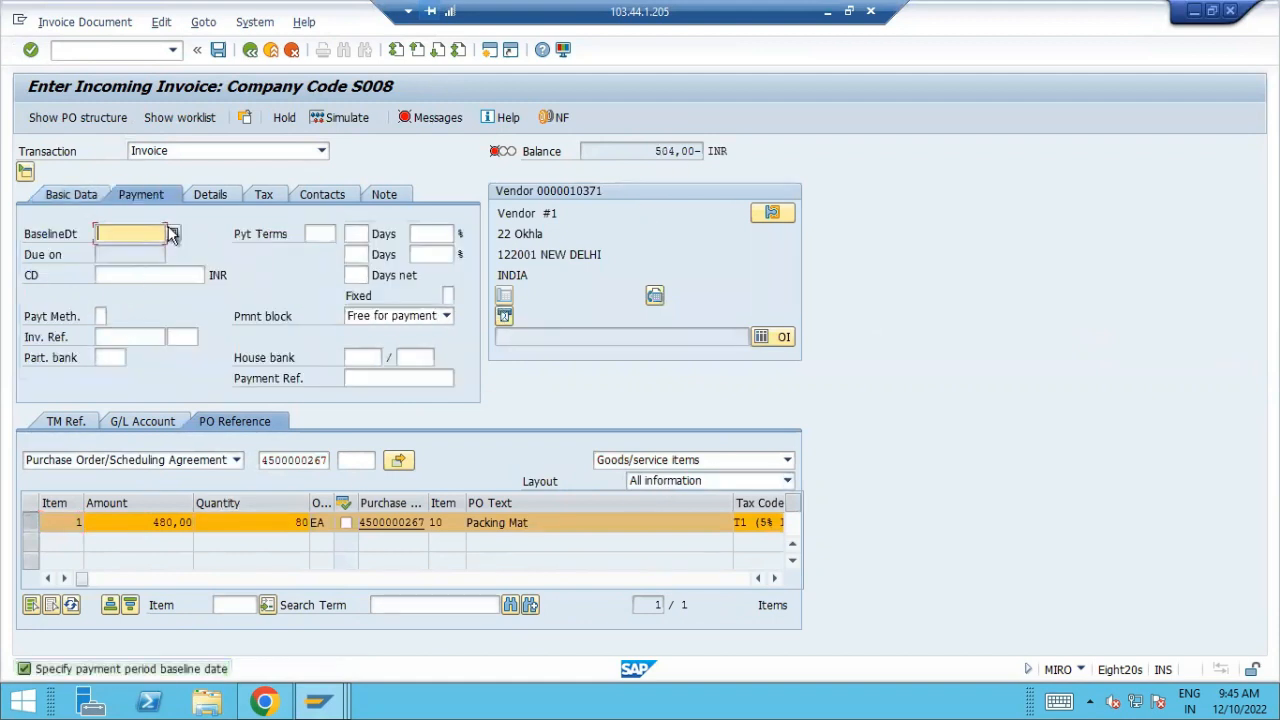
key(F4)
key(Return)
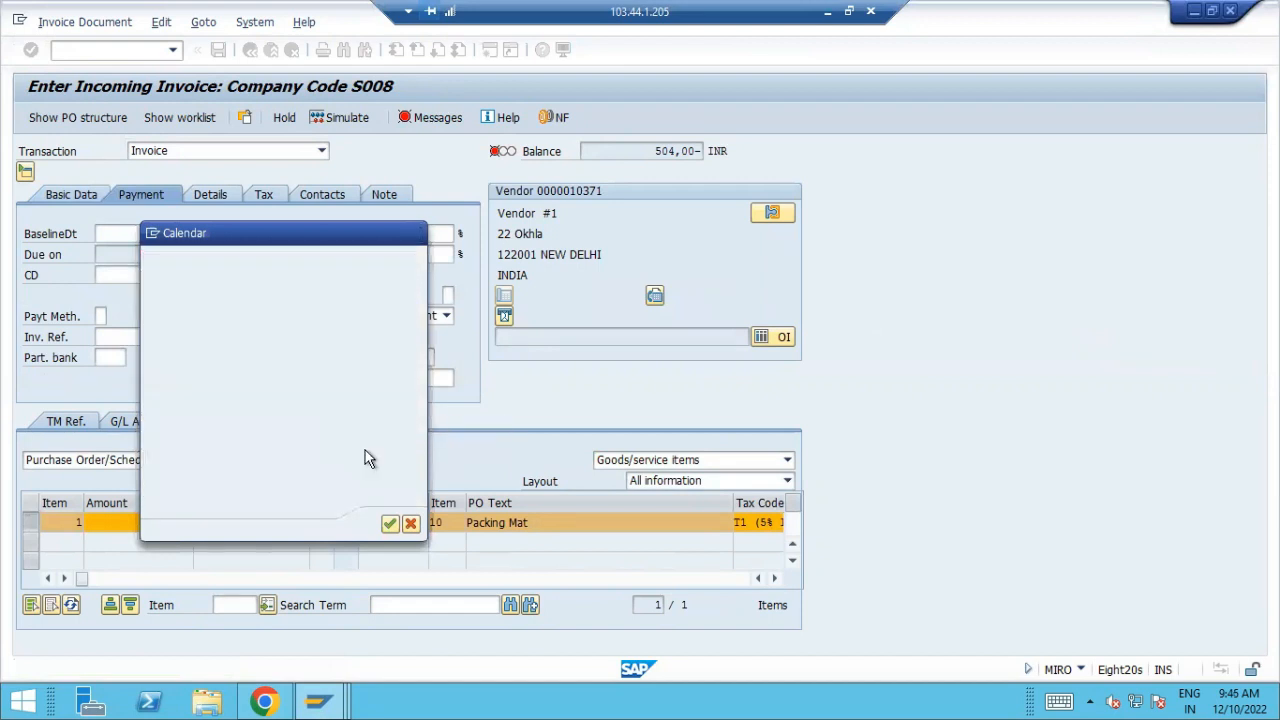
click(84, 193)
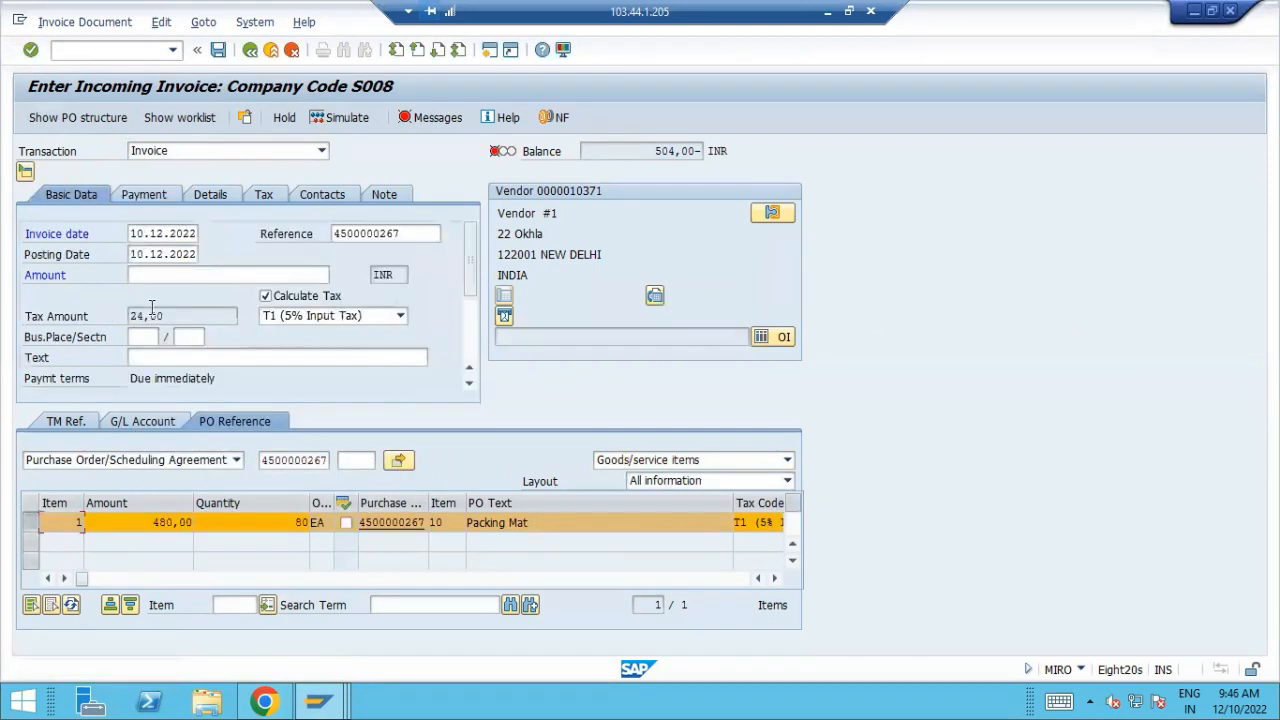
click(160, 277)
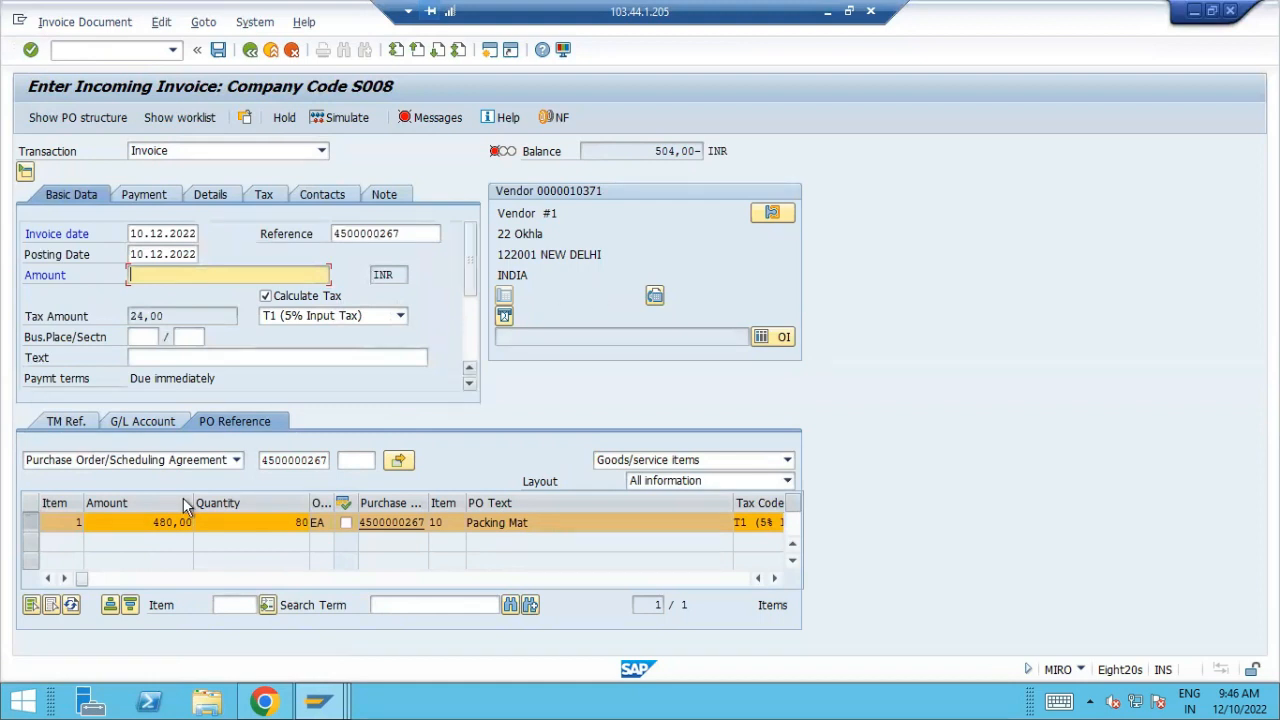
Discard the current invoice entry and restart with a blank invoice using transaction /nmiro
click(50, 522)
click(100, 50)
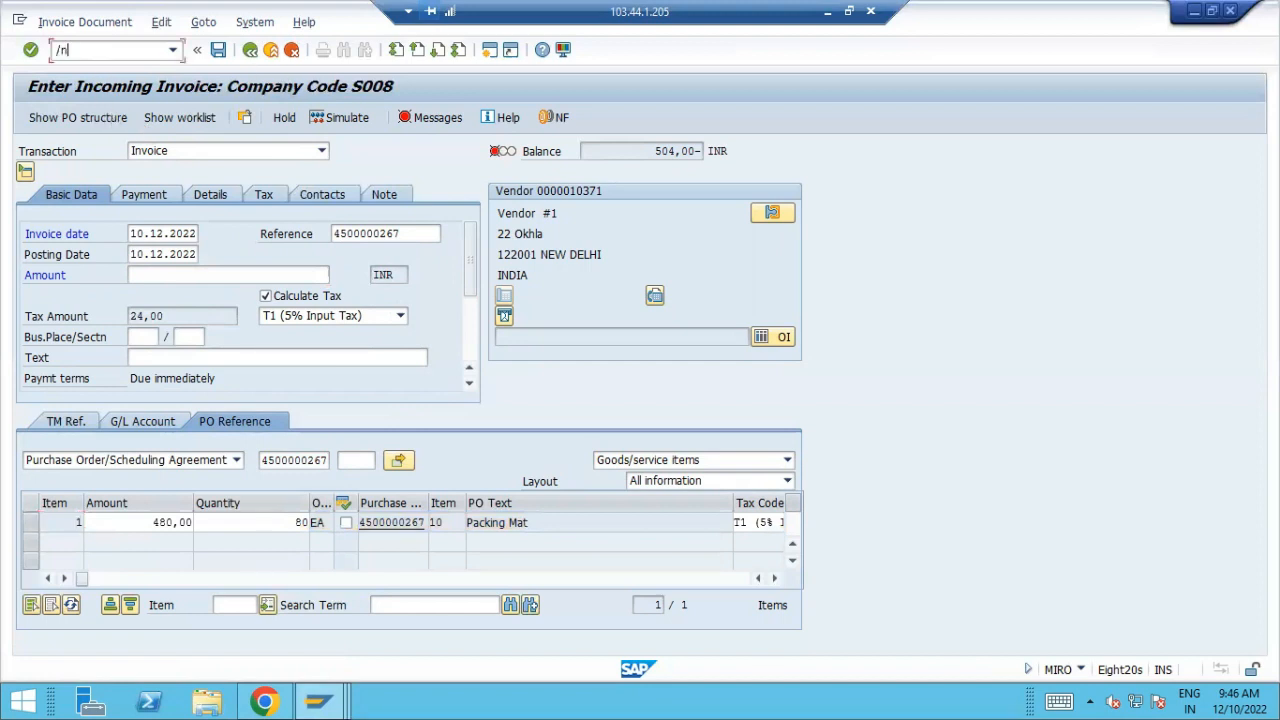
text(/nmiro)
key(Return)
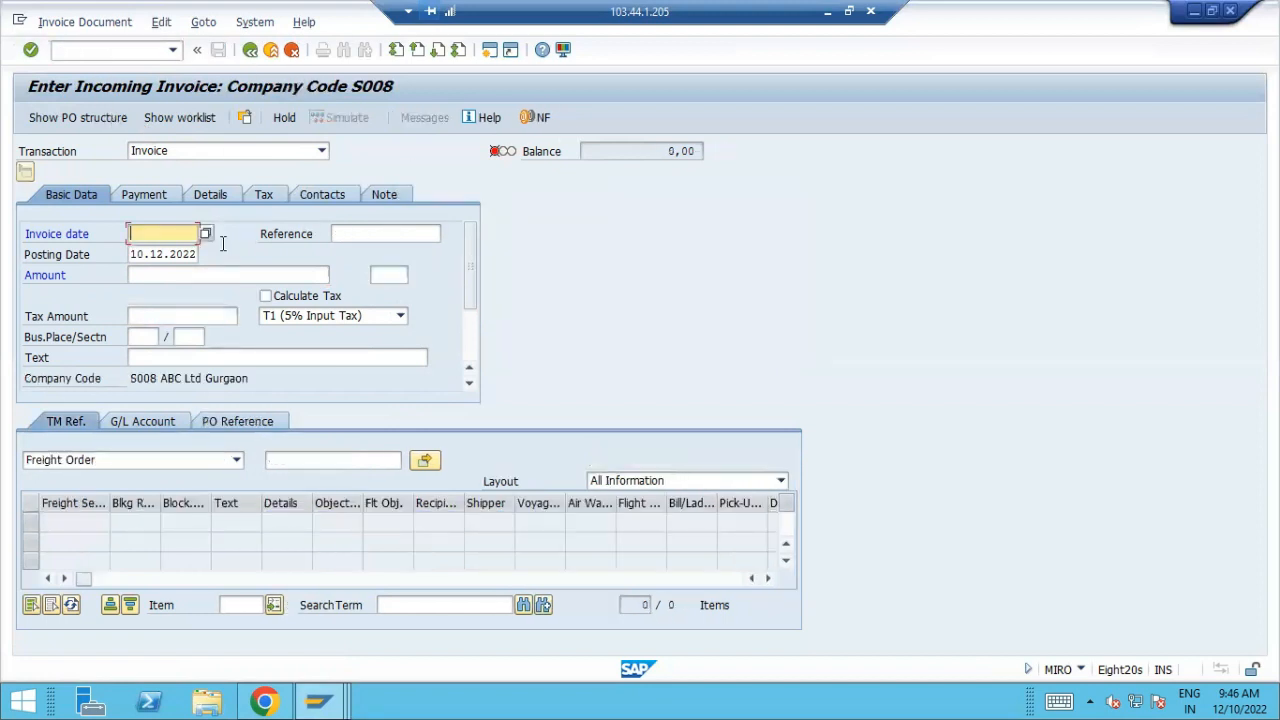
Set the invoice date to 10.12.2022 and enter the copied purchase order number as the reference
click(206, 235)
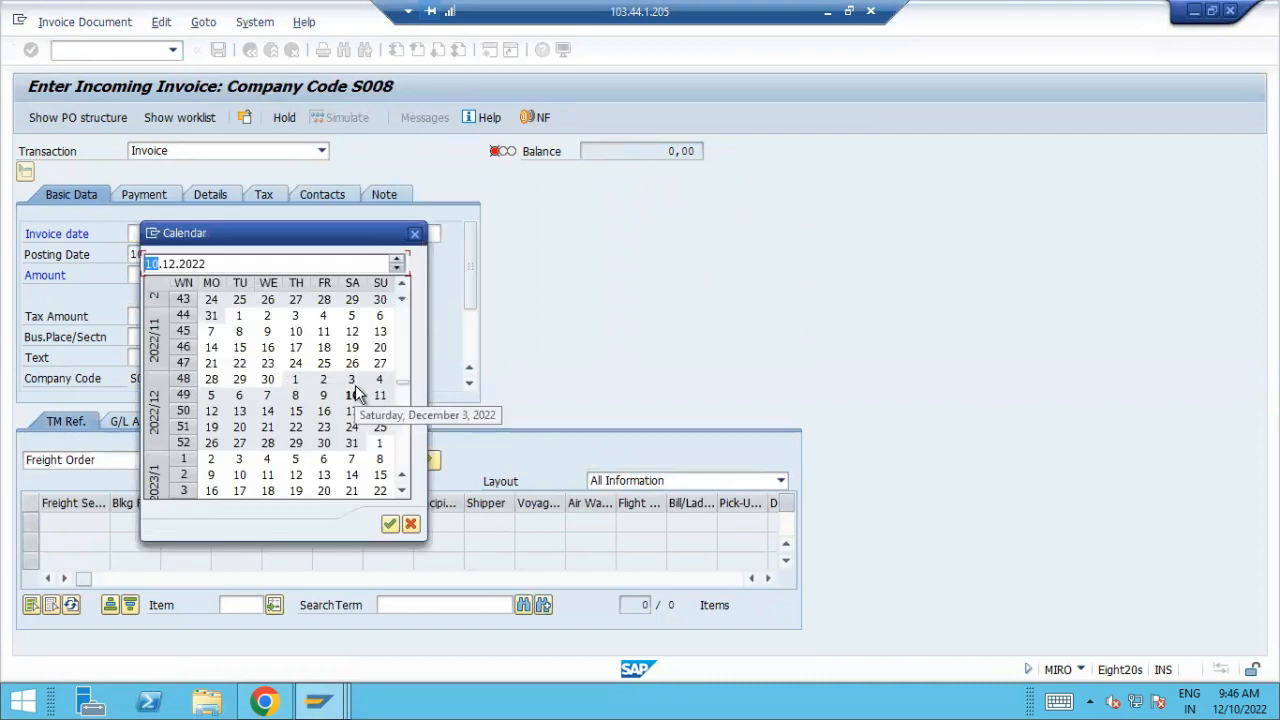
key(Return)
key(ctrl+v)
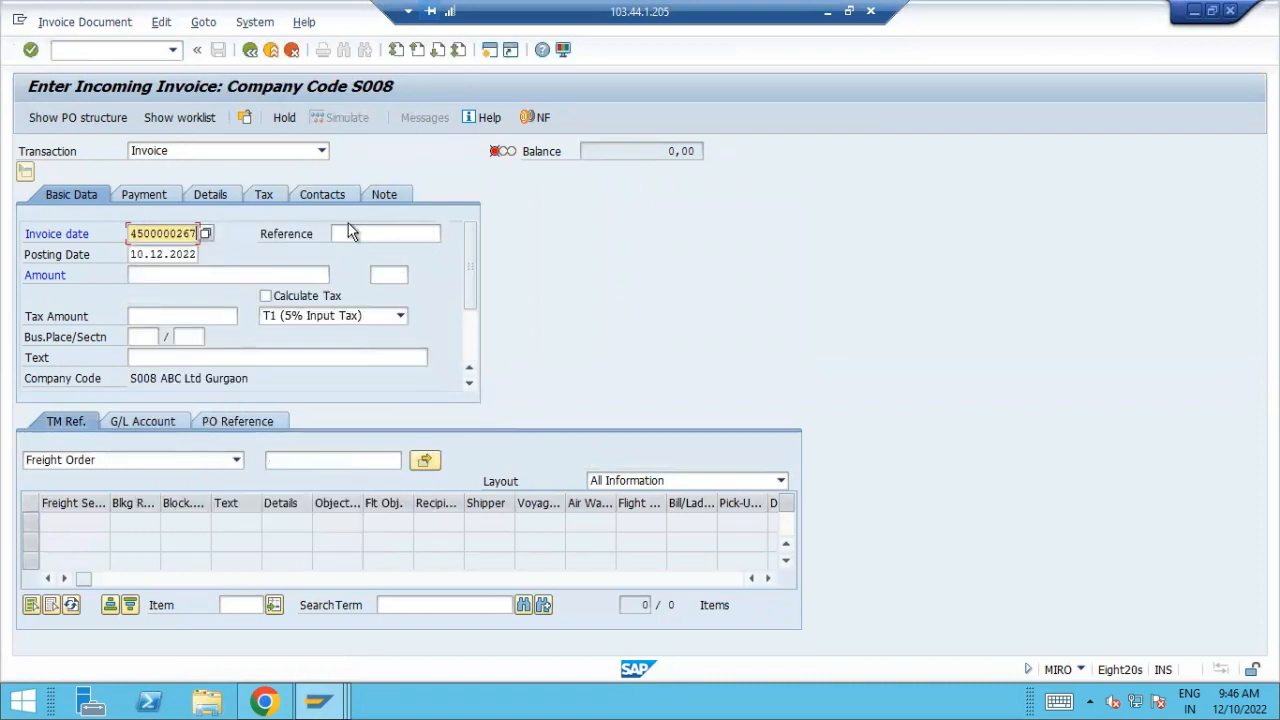
click(206, 234)
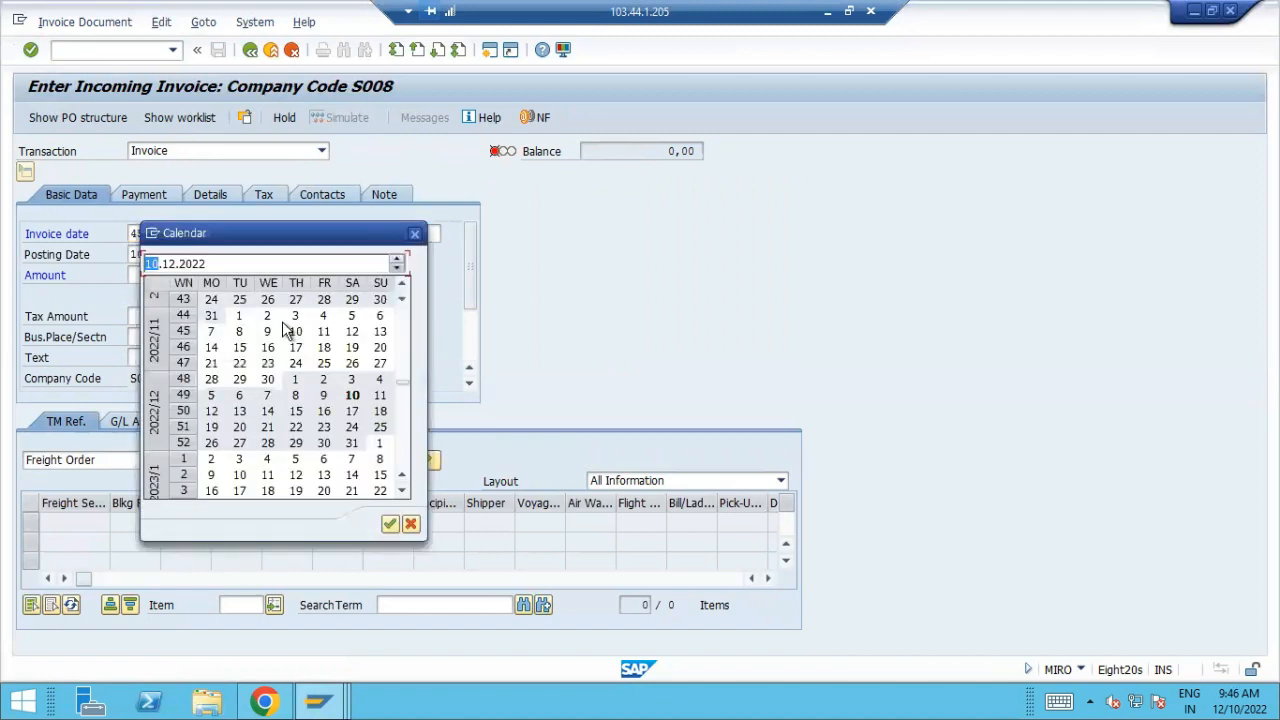
double_click(352, 395)
click(410, 233)
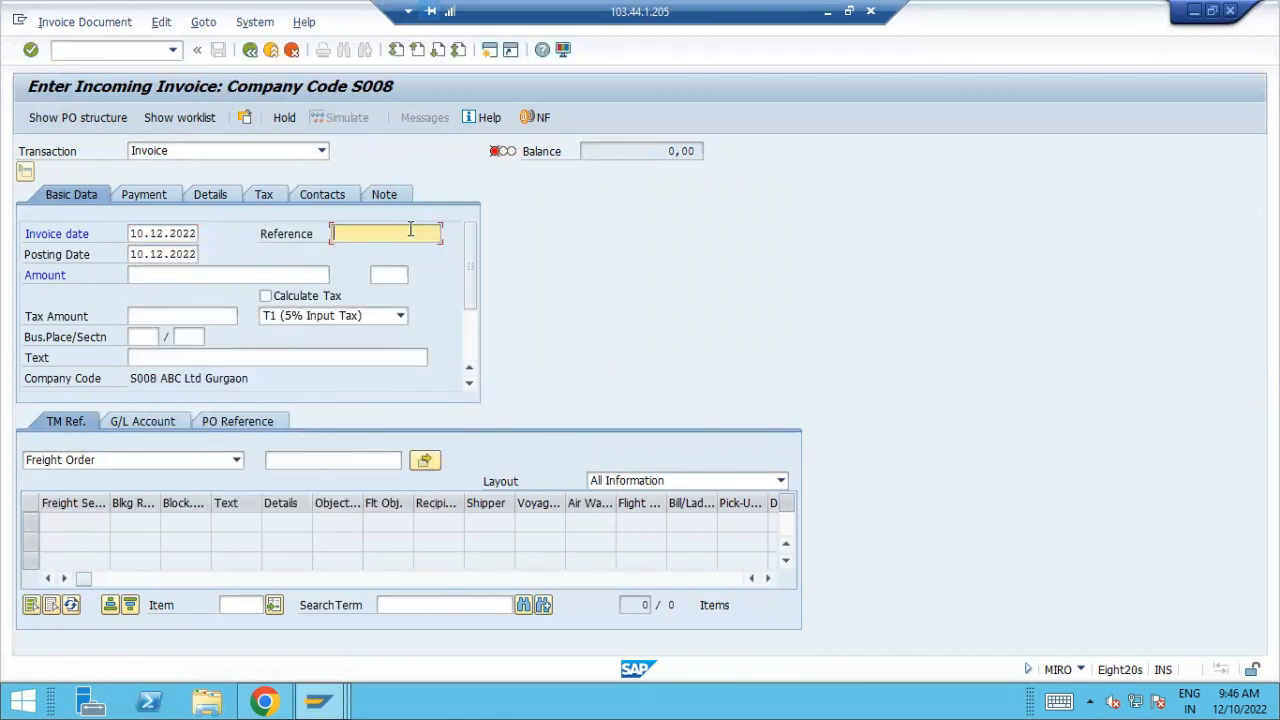
key(ctrl+v)
Reference the copied purchase order in the invoice and adopt its goods/service items
click(296, 456)
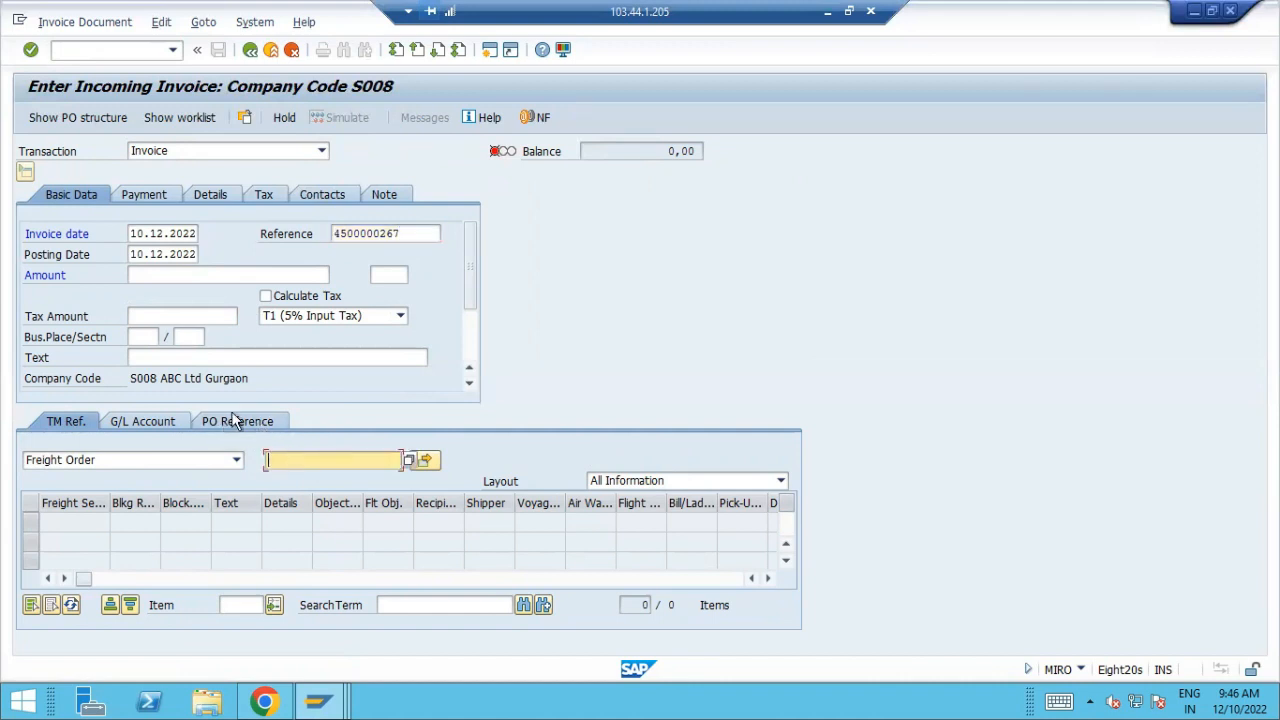
click(237, 421)
click(290, 460)
key(ctrl+v)
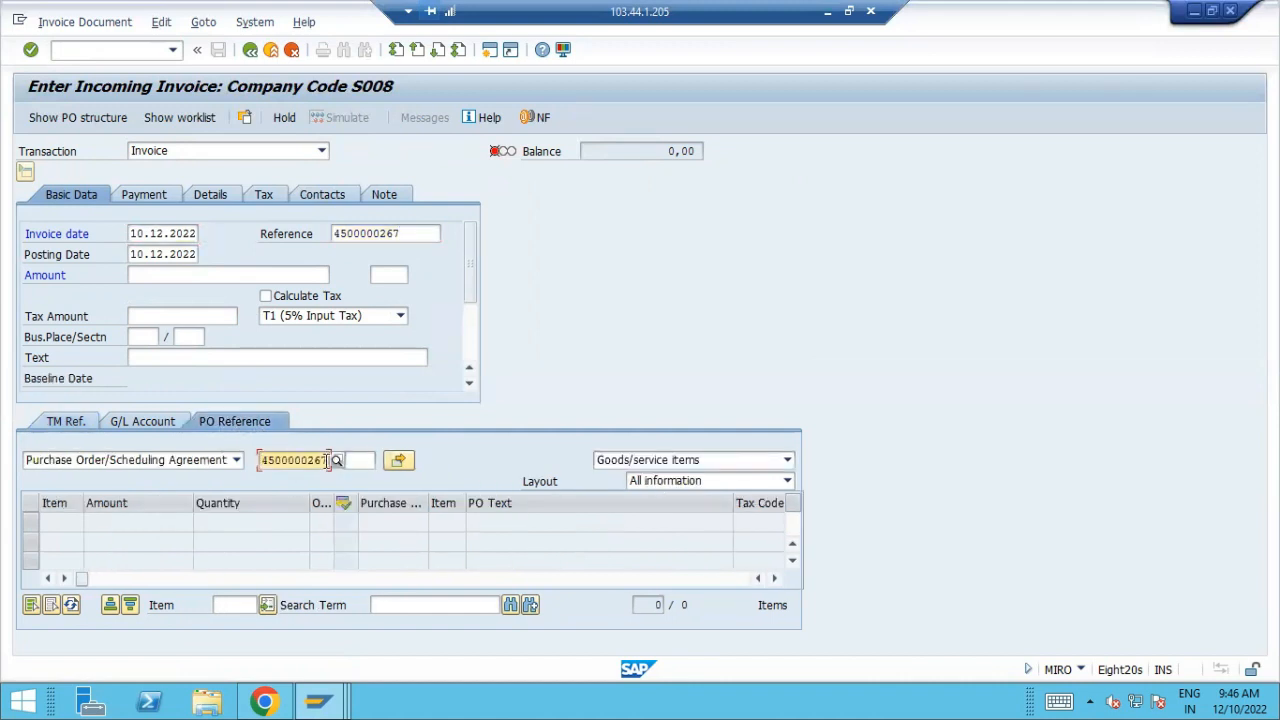
click(401, 462)
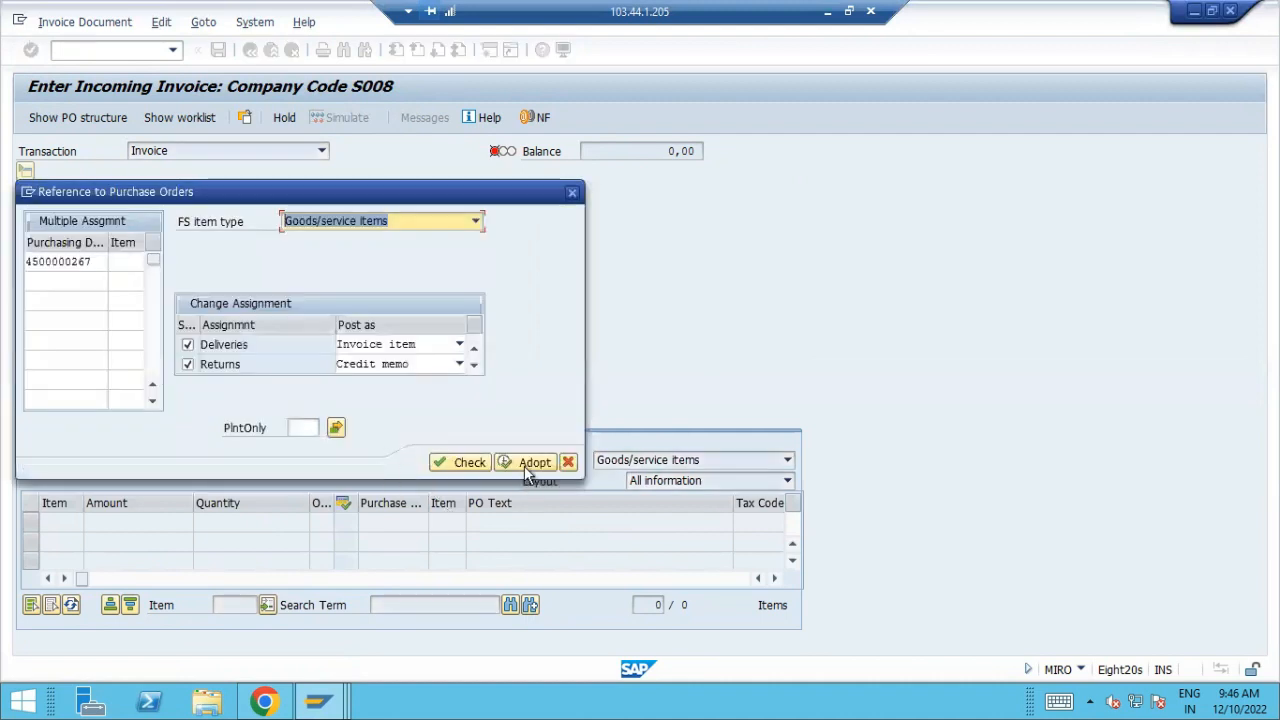
click(530, 464)
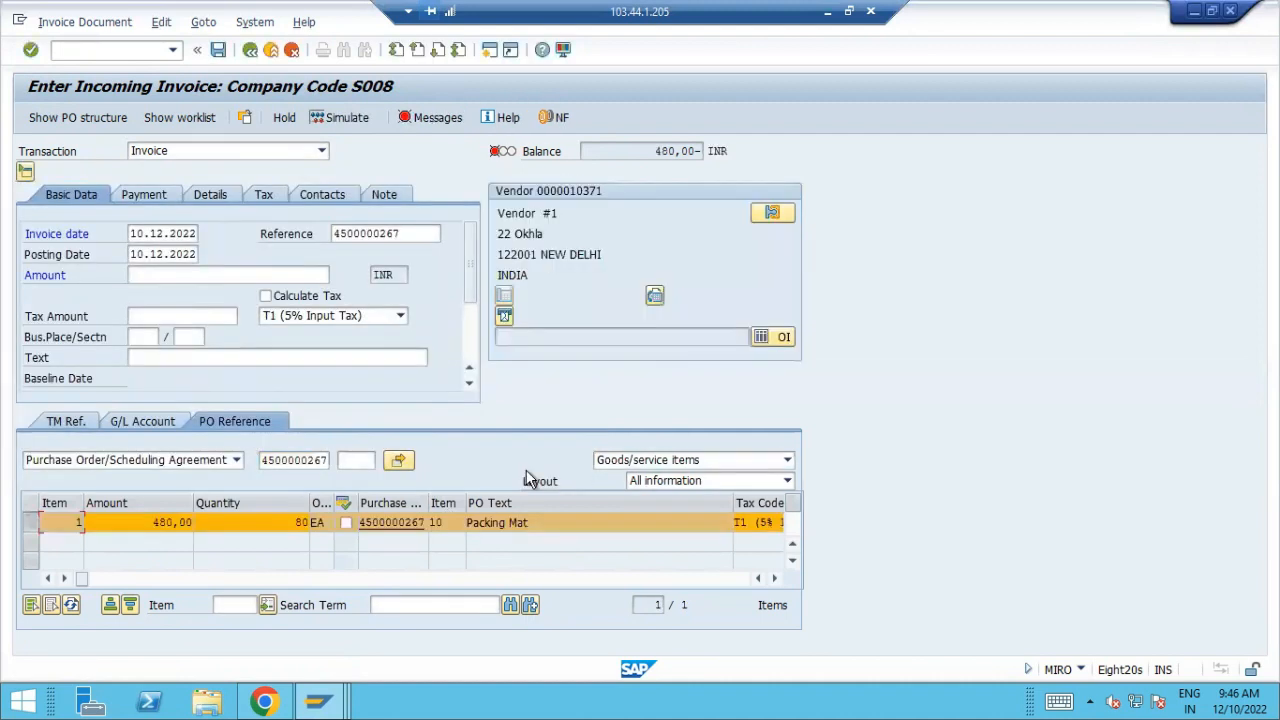
Switch to the Excel workbook and set the purchase order price in cell H22 to 6
click(827, 14)
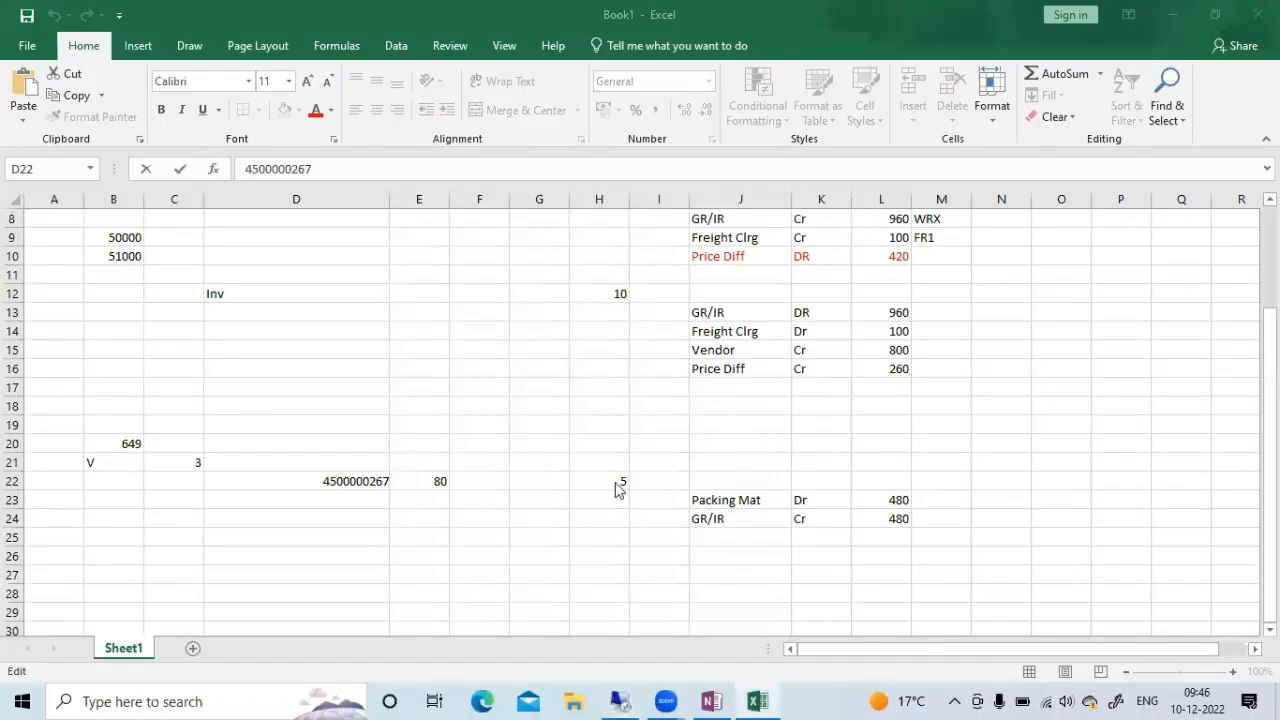
click(563, 500)
click(615, 539)
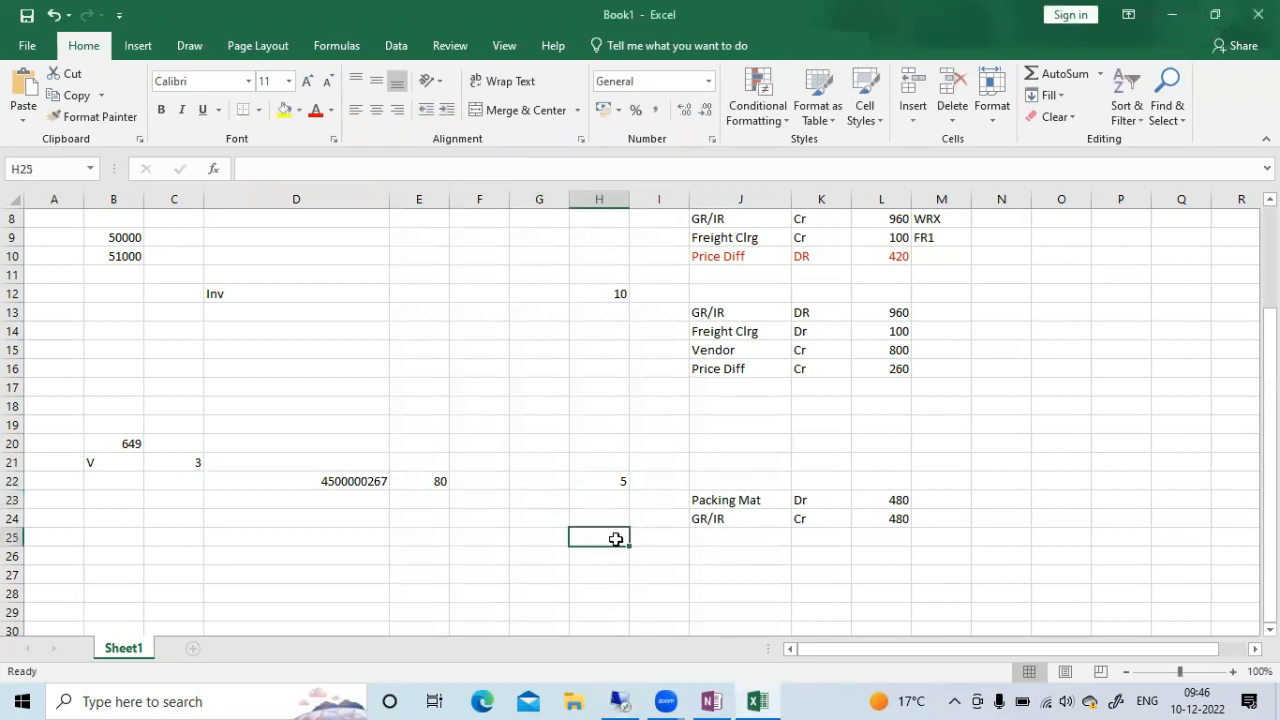
click(598, 478)
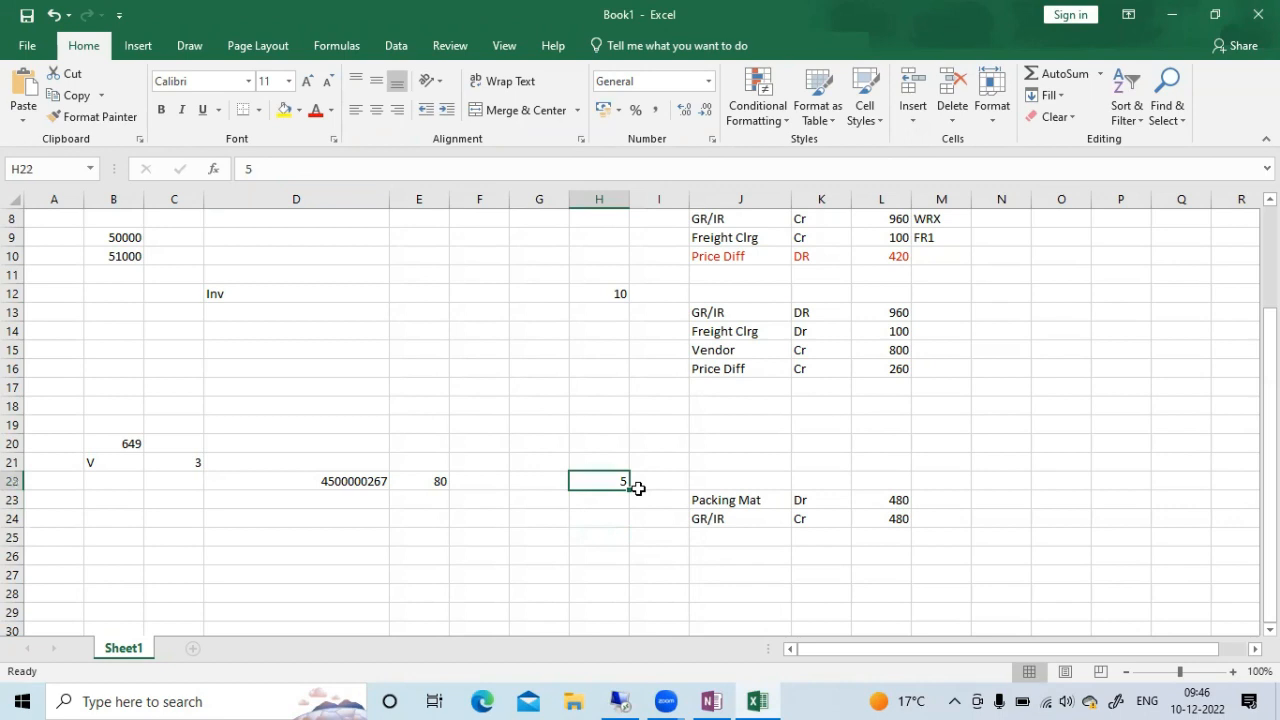
text(6)
key(Tab)
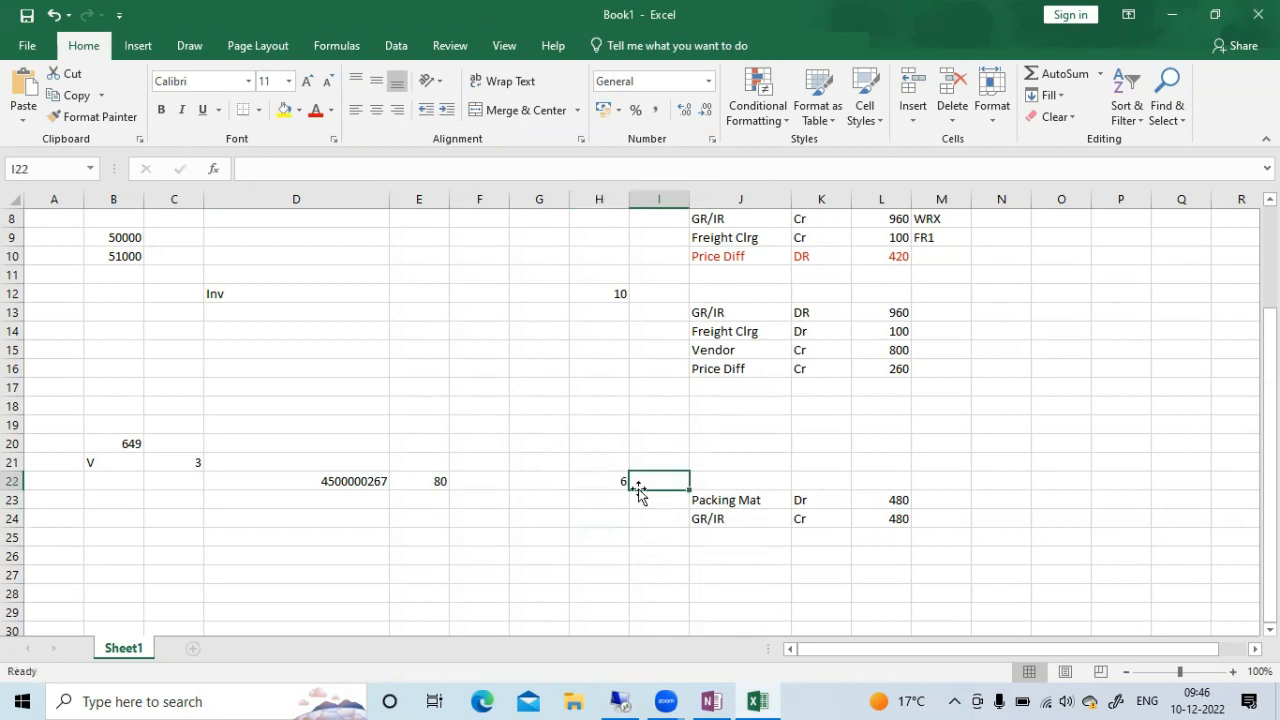
Record the invoice for material 649 in row 27 with quantity 80 in E27 and price 4.5 in H27
click(419, 571)
double_click(419, 571)
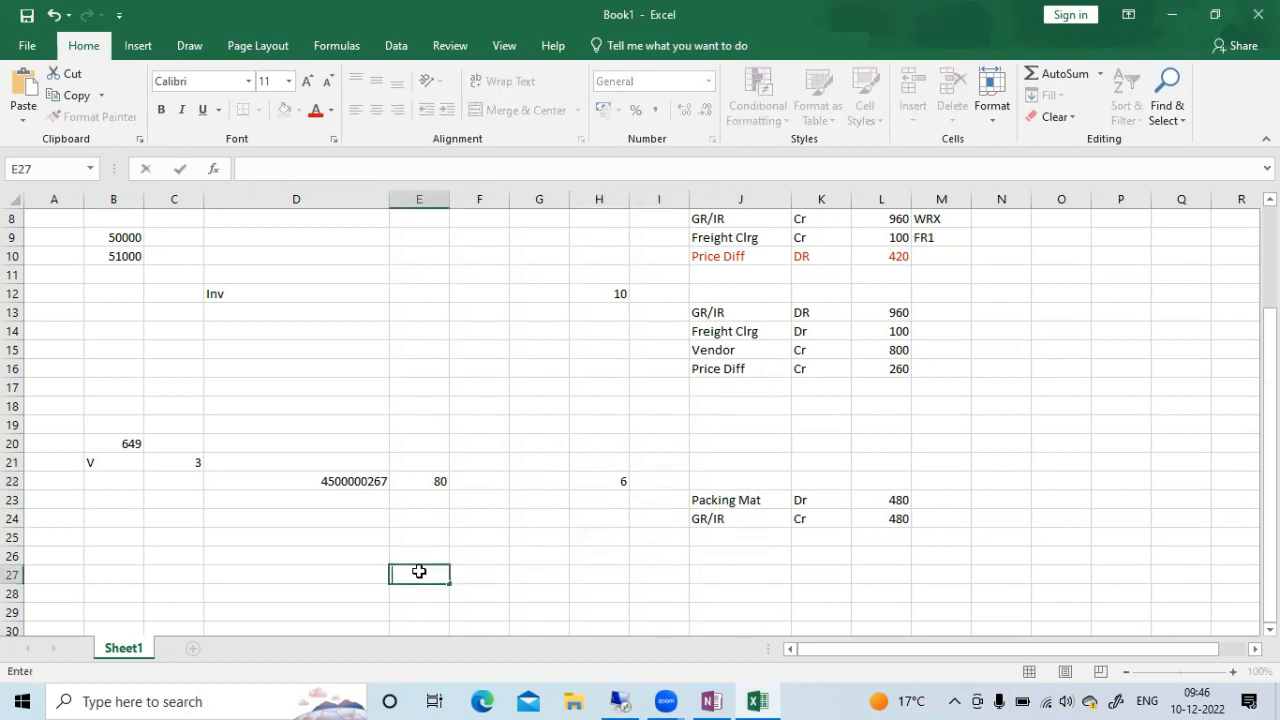
text(80)
key(Tab)
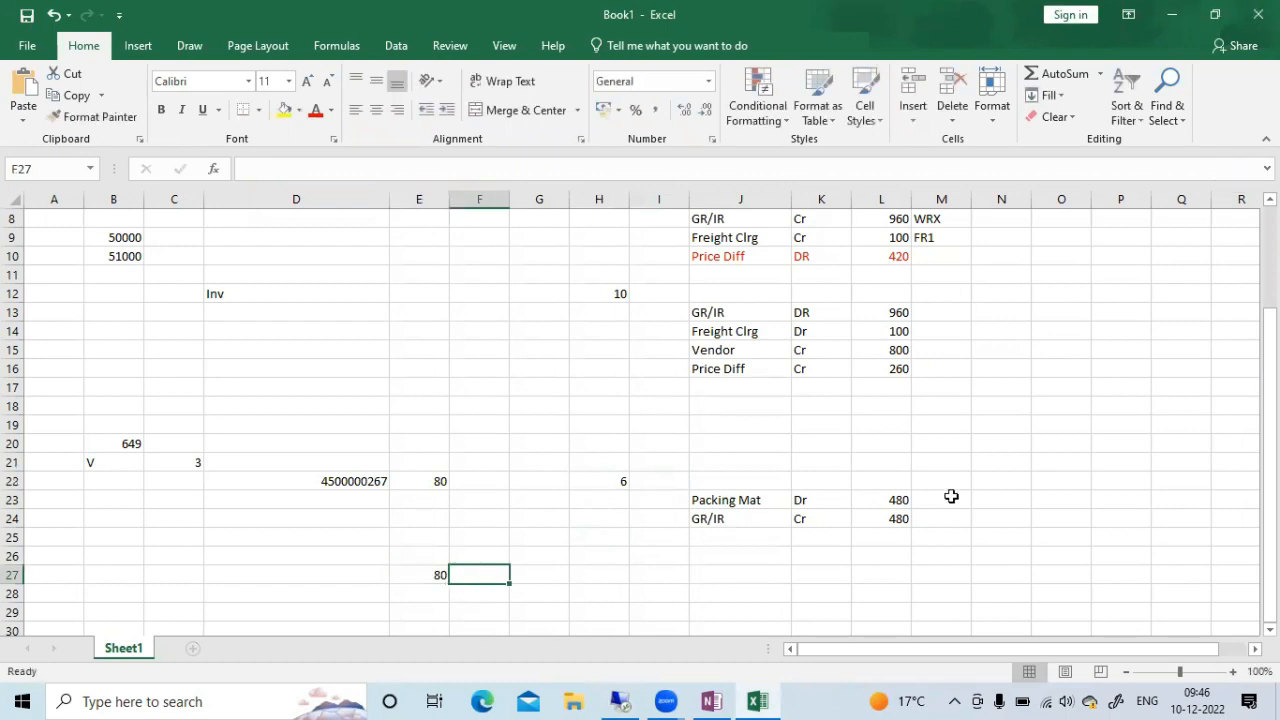
key(Tab)
key(Tab)
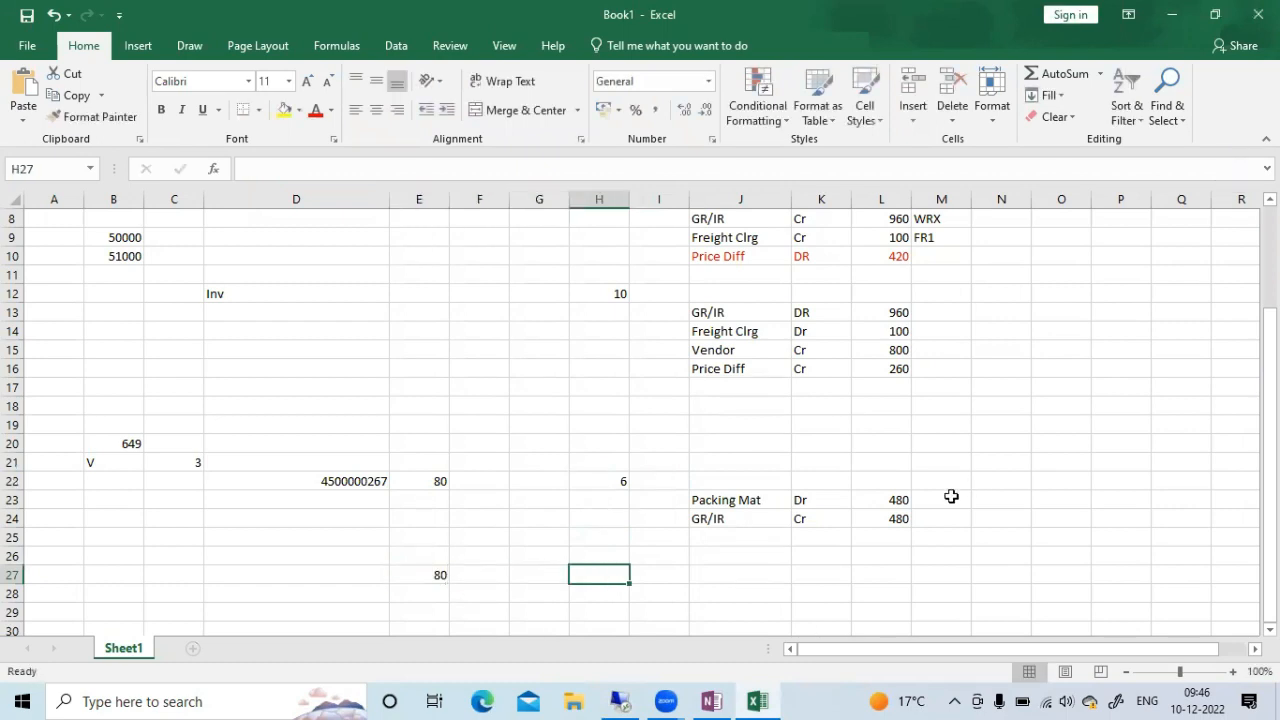
text(3)
key(Tab)
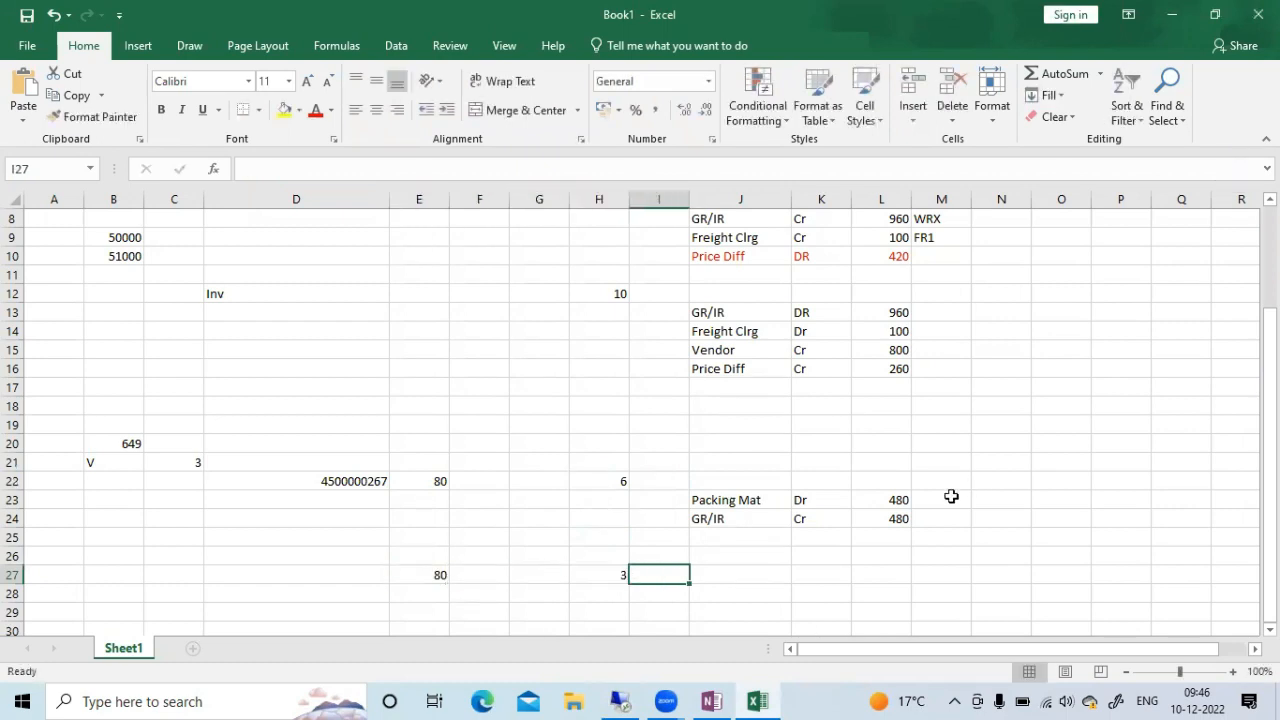
key(shift+Tab)
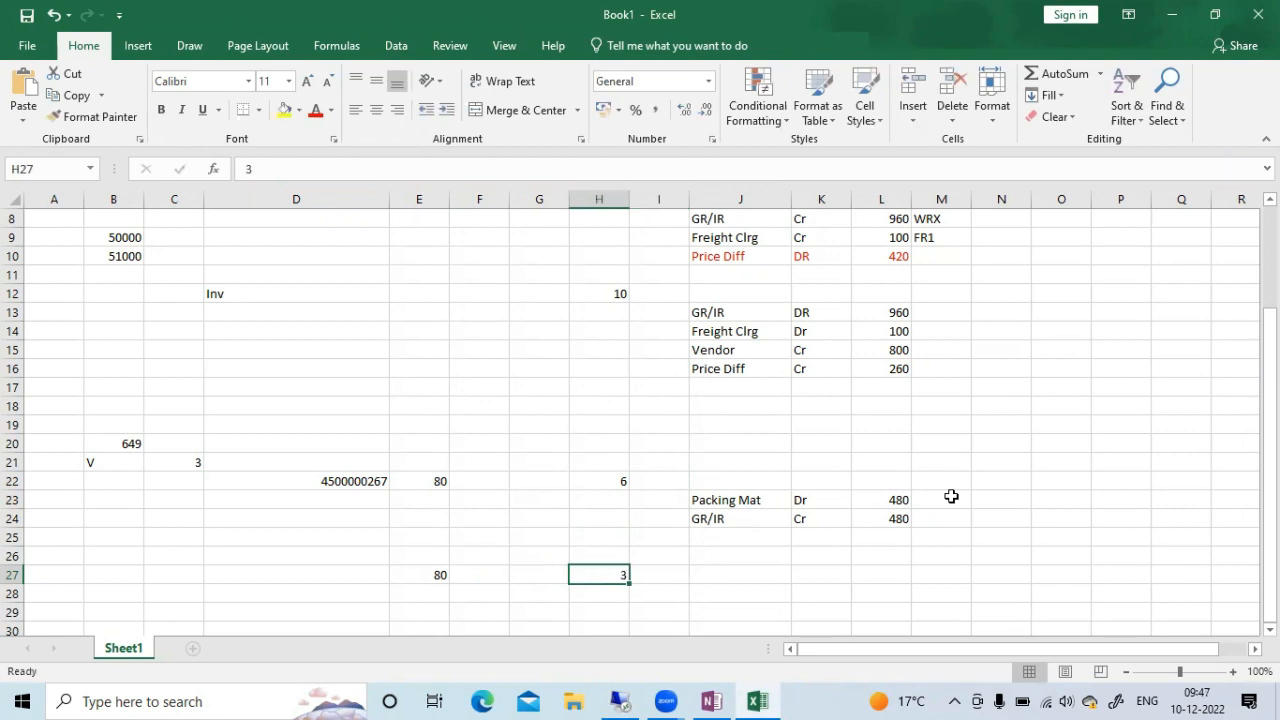
text(4.5)
key(Tab)
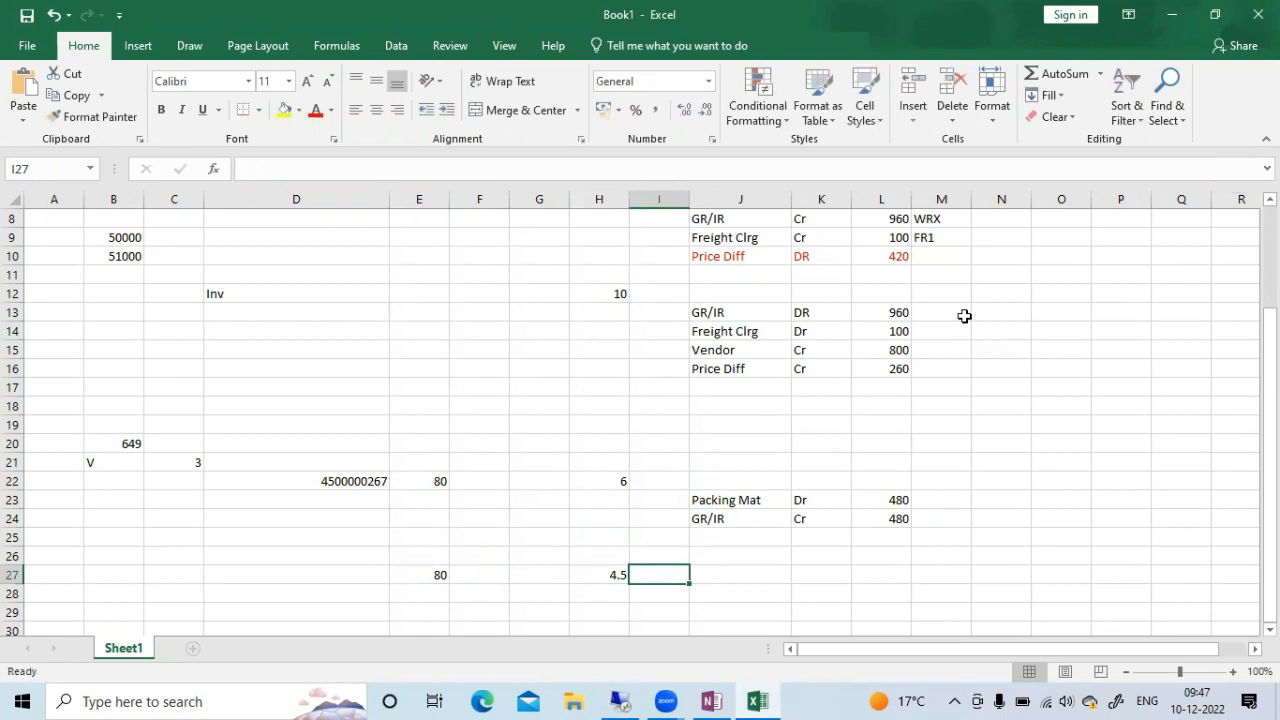
Add a vendor posting line in row 28 from J28, marked Cr, with the amount =80*4.5
key(Right)
key(Down)
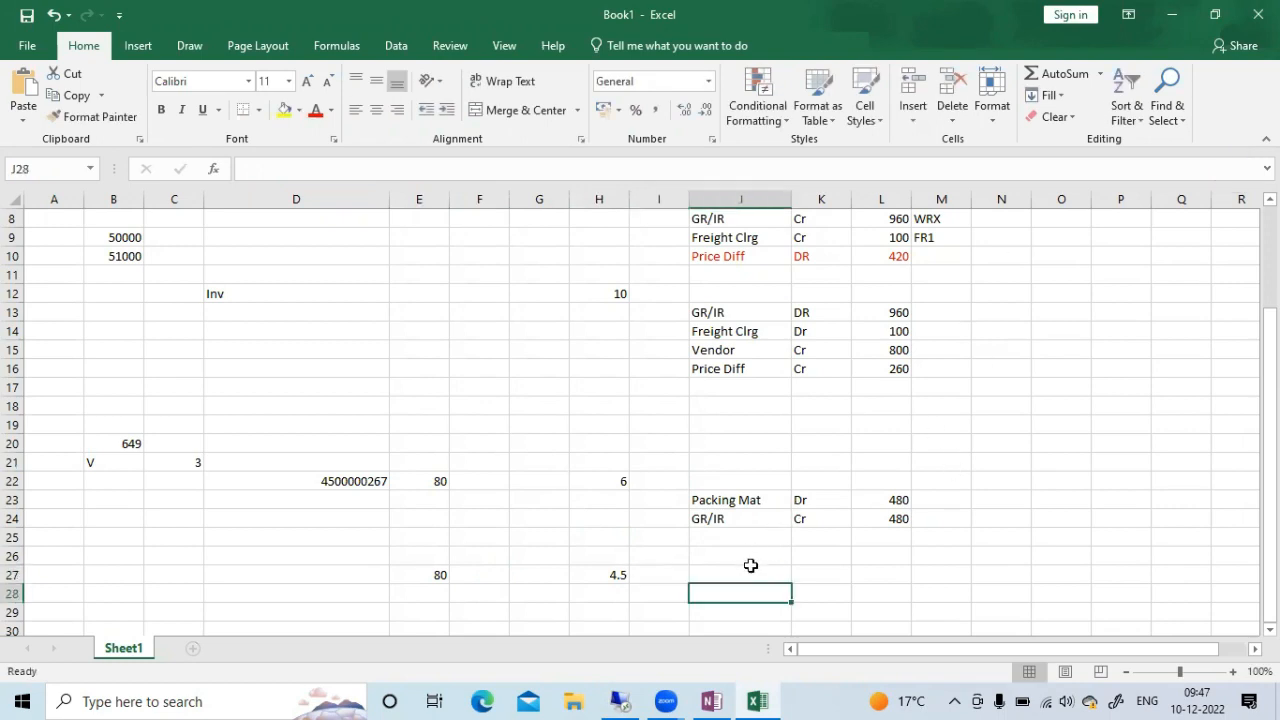
text(vendor)
key(Tab)
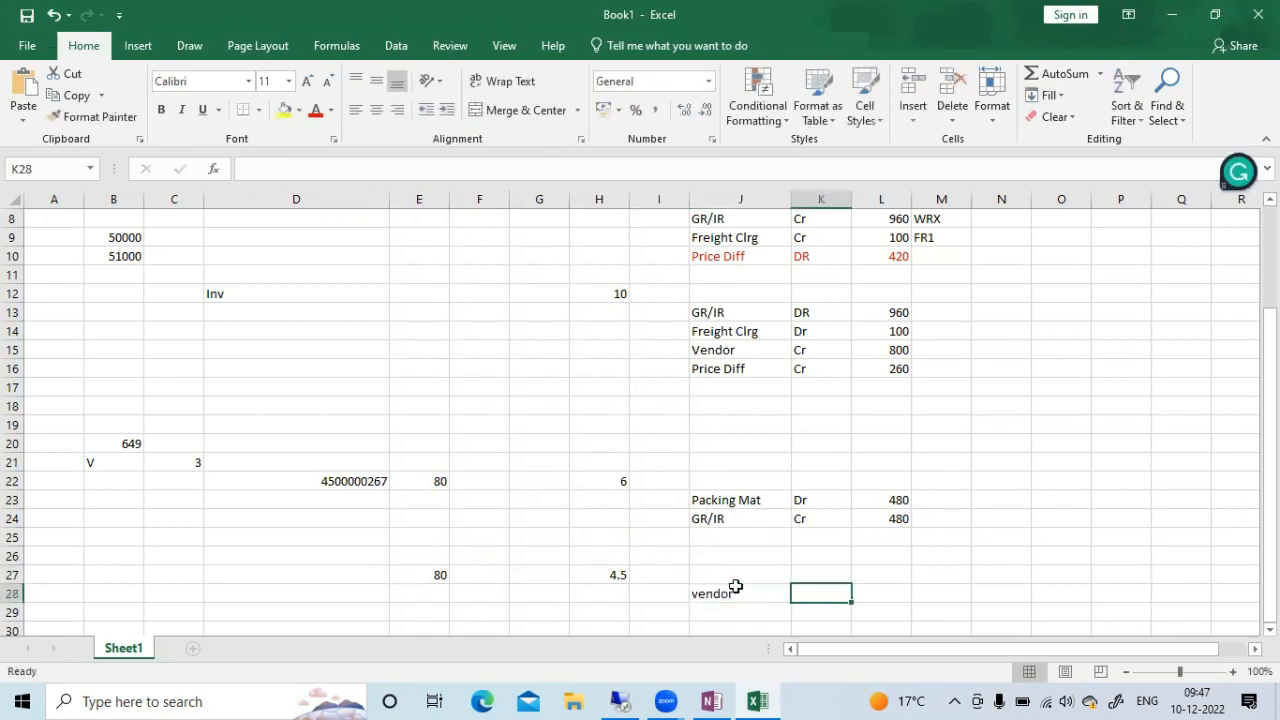
text(Cr)
key(Tab)
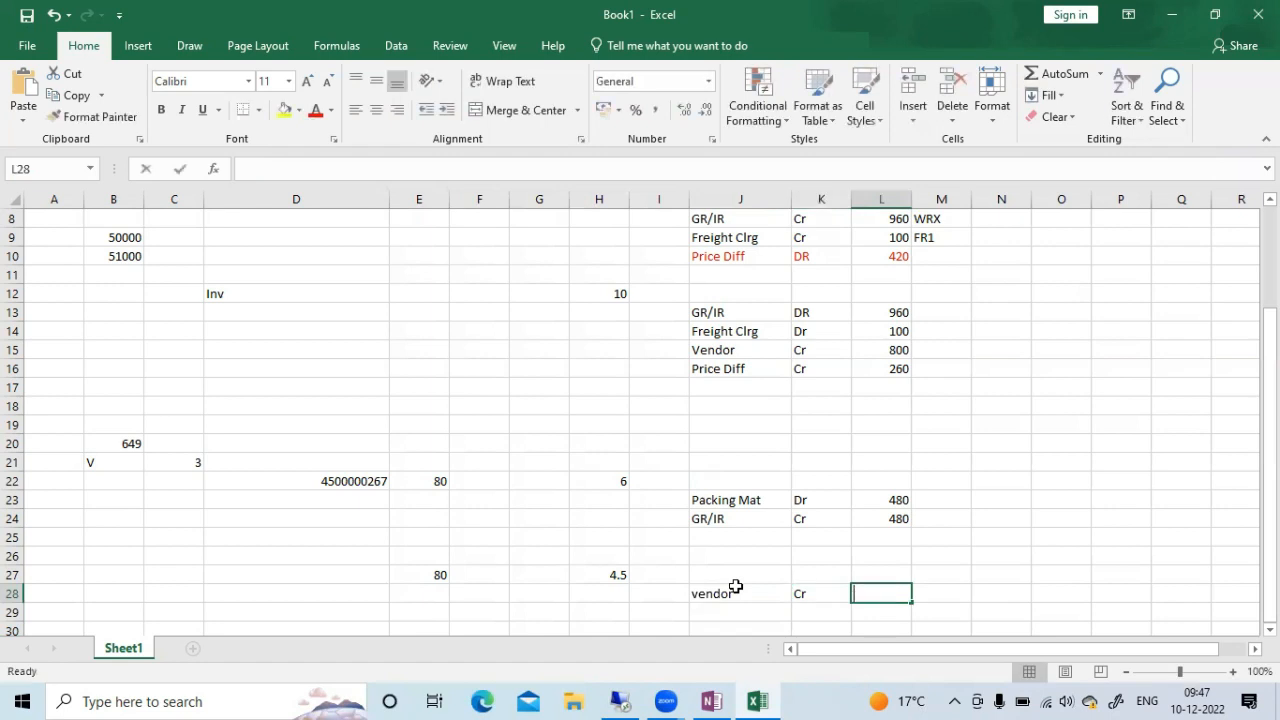
text(=80*)
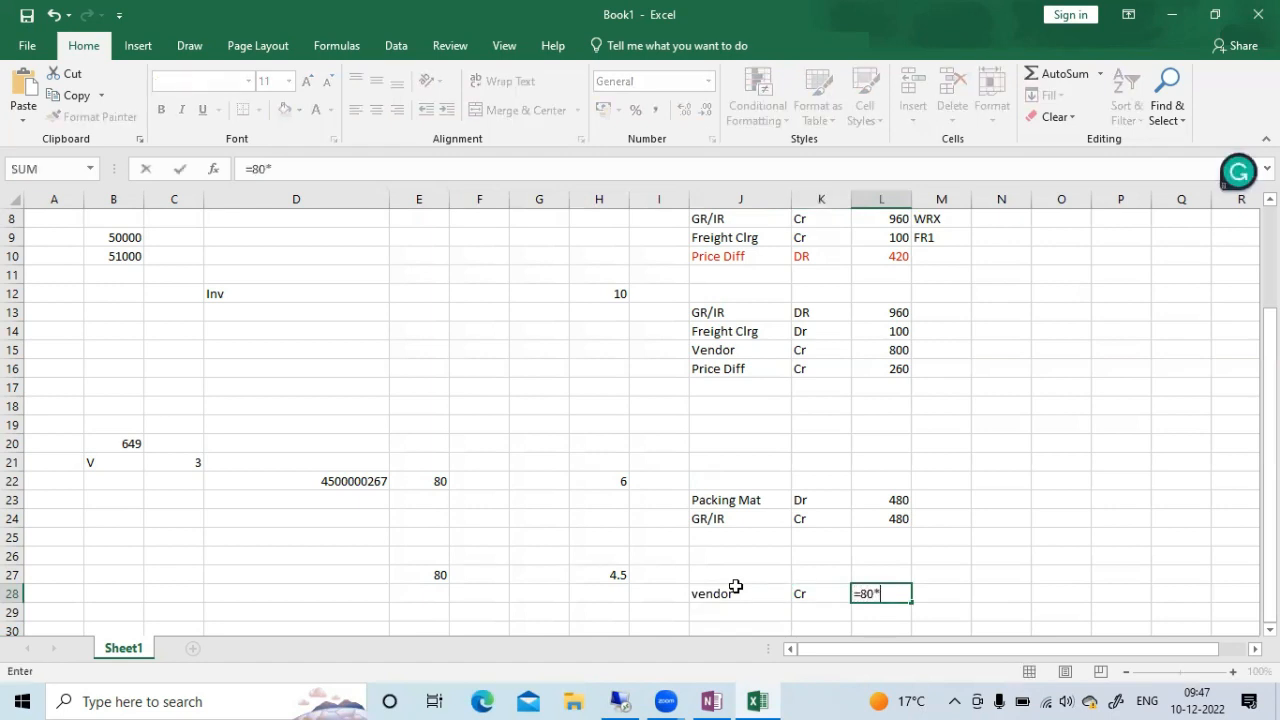
text(4.5)
key(Return)
Copy the GR/IR posting line from J24:L24 to row 29, directly below the vendor line
click(712, 567)
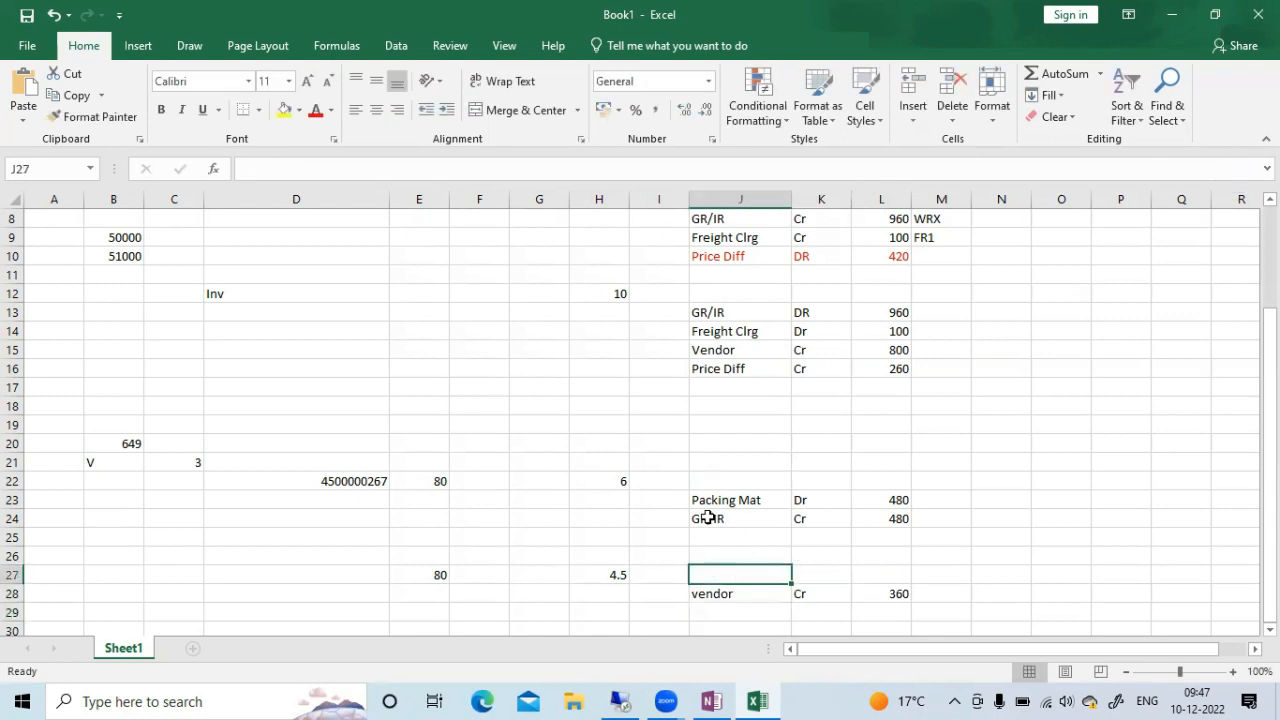
drag(706, 518, 904, 519)
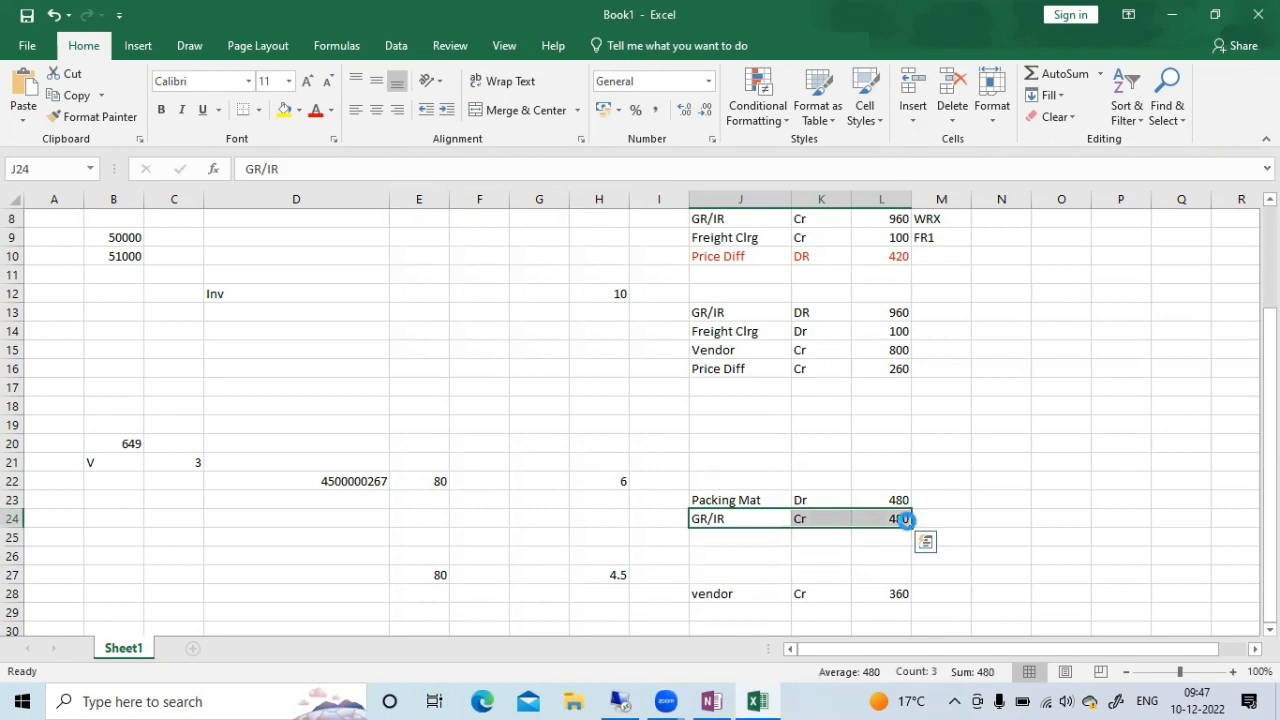
key(ctrl+c)
key(Down)
key(Down)
key(Down)
key(Down)
key(Down)
key(ctrl+v)
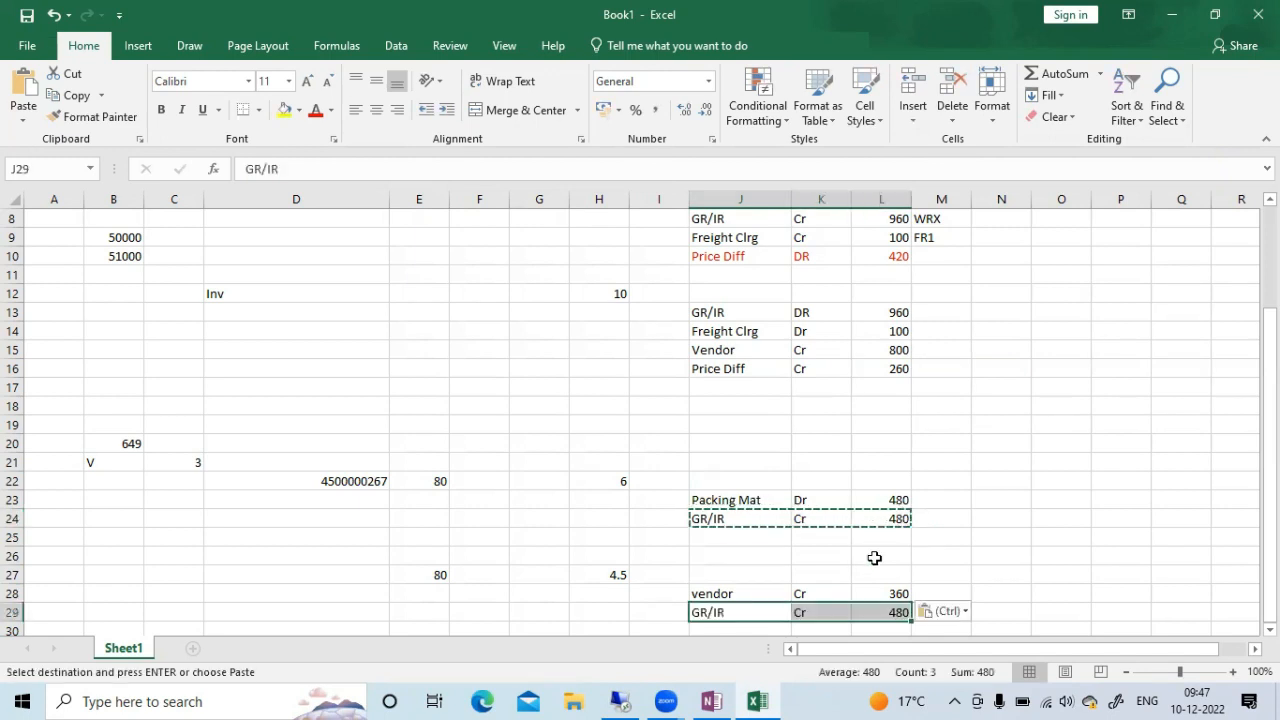
key(Escape)
Change the copied GR/IR entry in K29 to Dr
click(983, 554)
scroll(968, 560, down, 2)
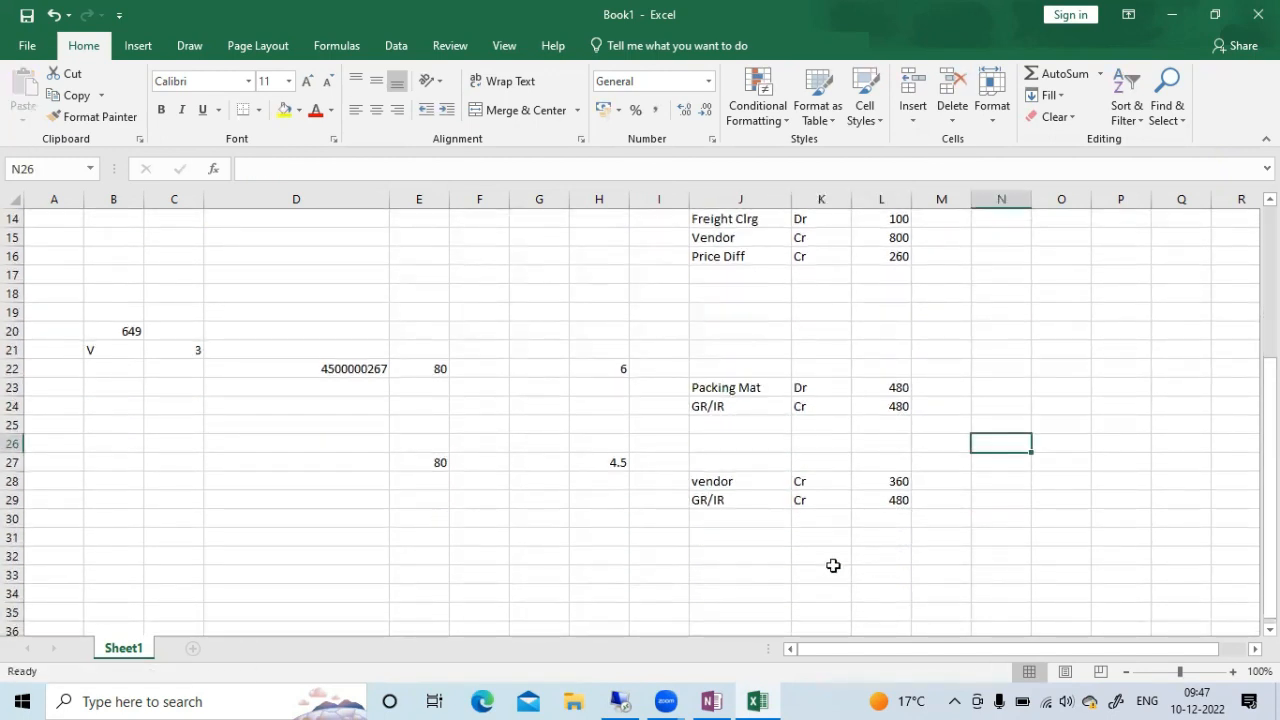
click(820, 504)
text(Dr)
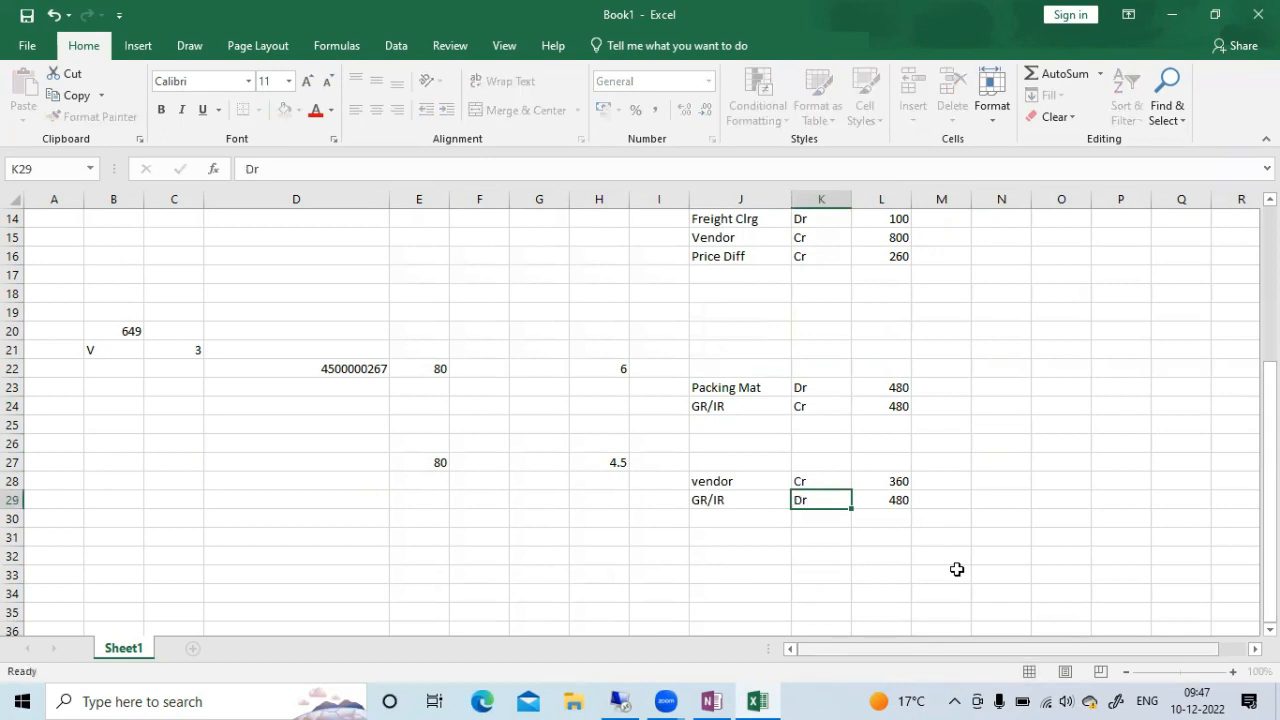
key(Tab)
Copy the Packing Mat label and its indicator from J23:K23 to row 30 and change the indicator to Cr
click(705, 520)
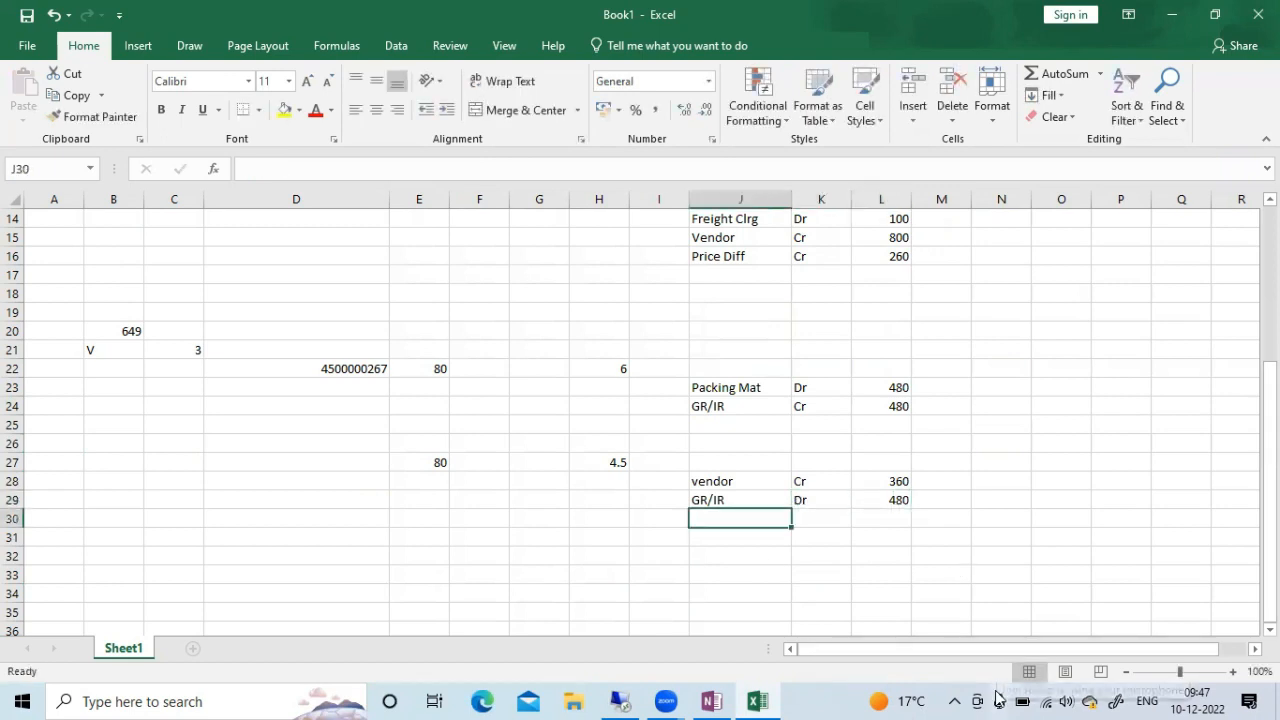
drag(700, 383, 794, 383)
key(ctrl+c)
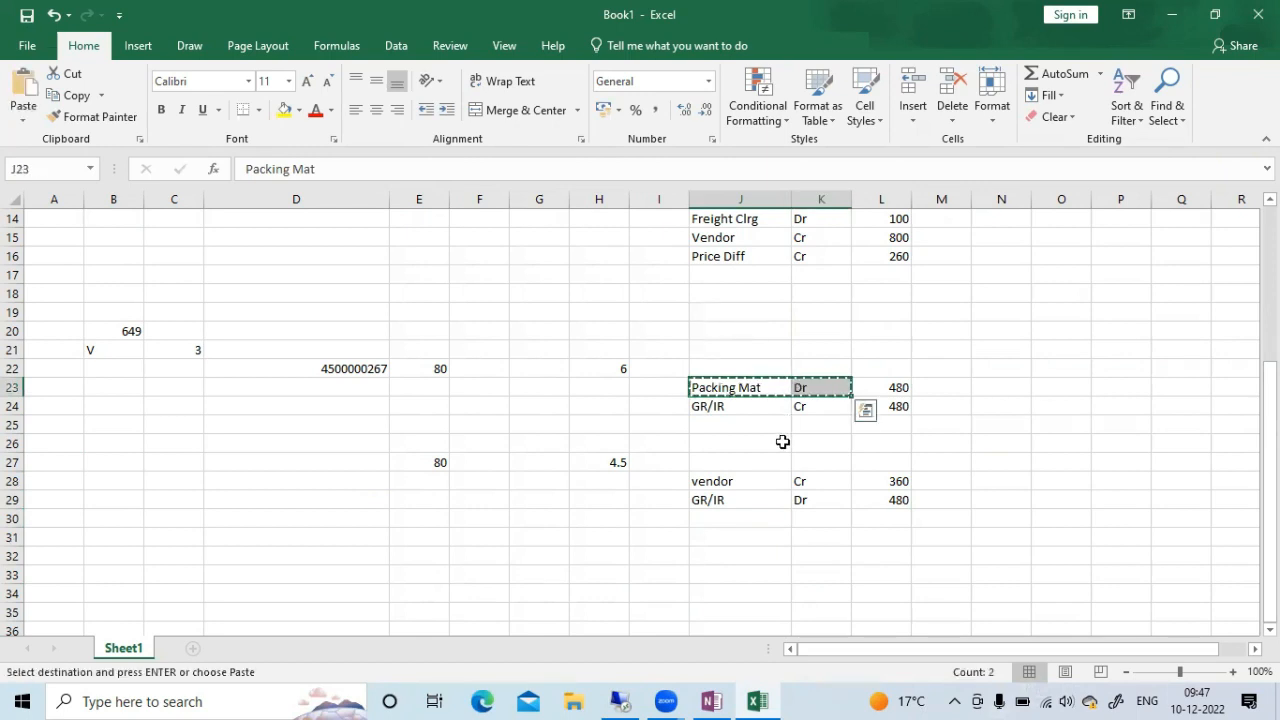
click(722, 518)
key(ctrl+v)
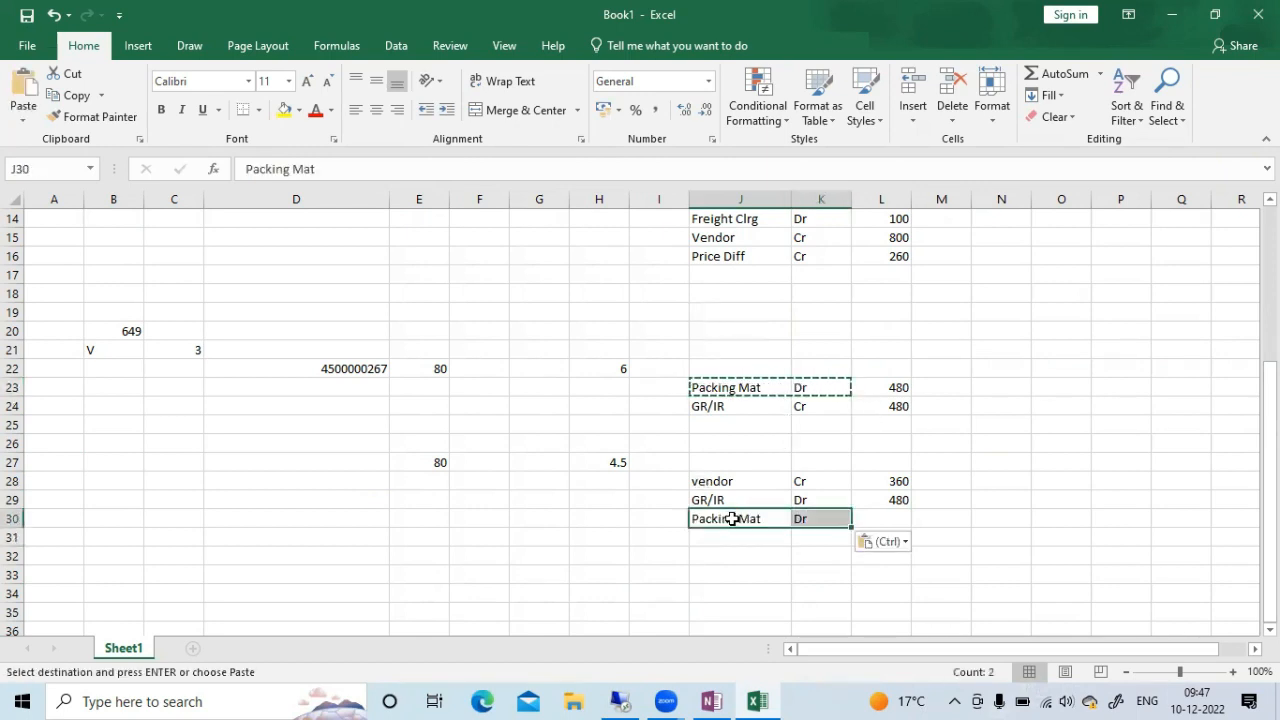
key(Escape)
click(931, 521)
click(820, 518)
text(Cr)
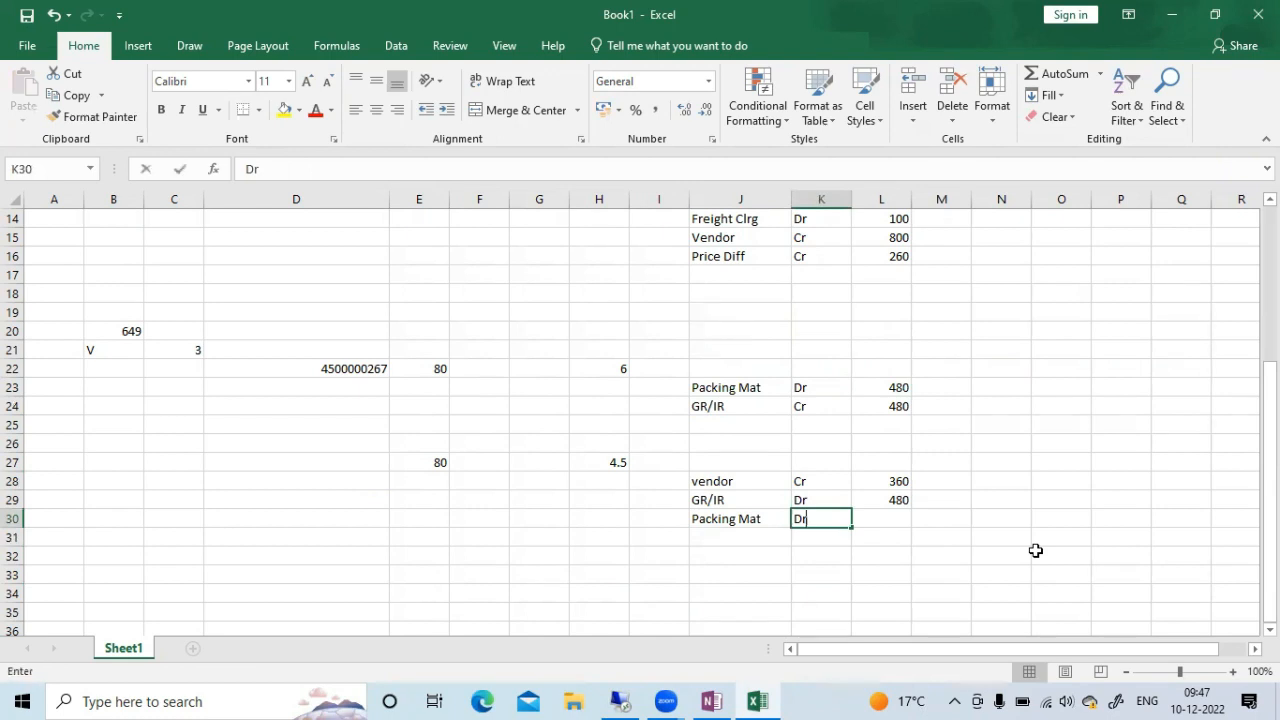
key(Tab)
text(-)
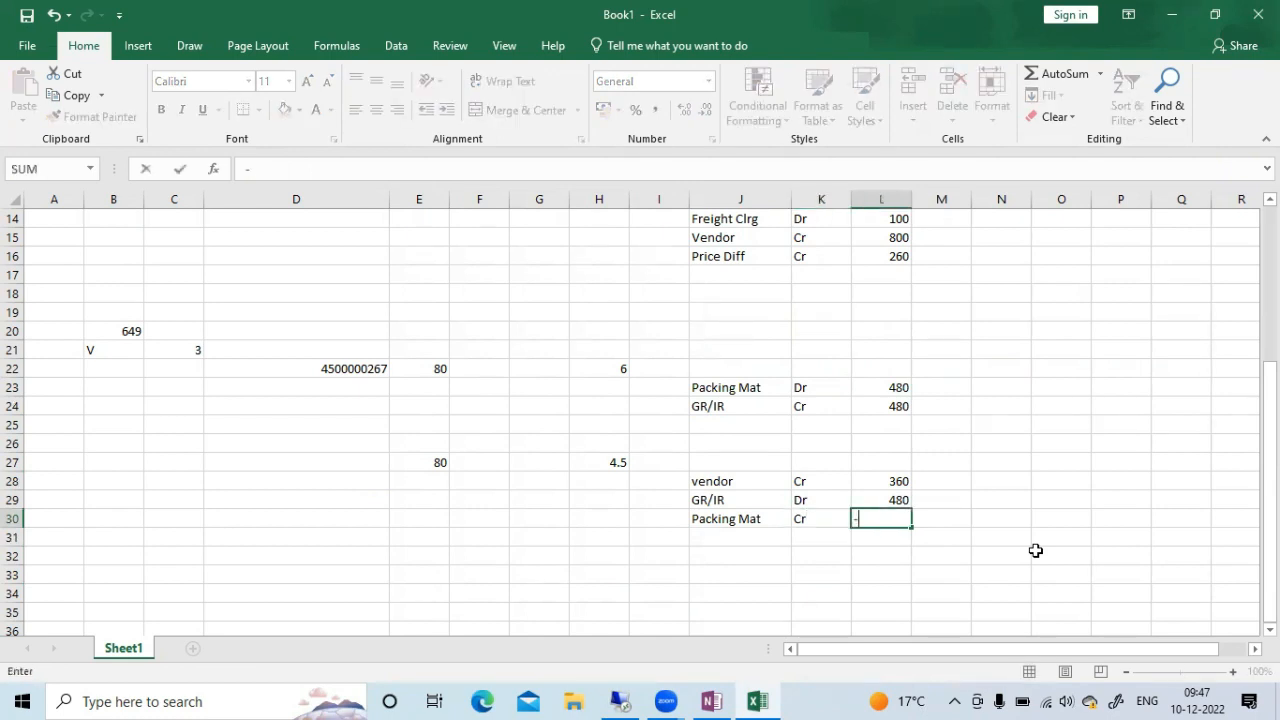
key(Up)
key(Up)
text(-)
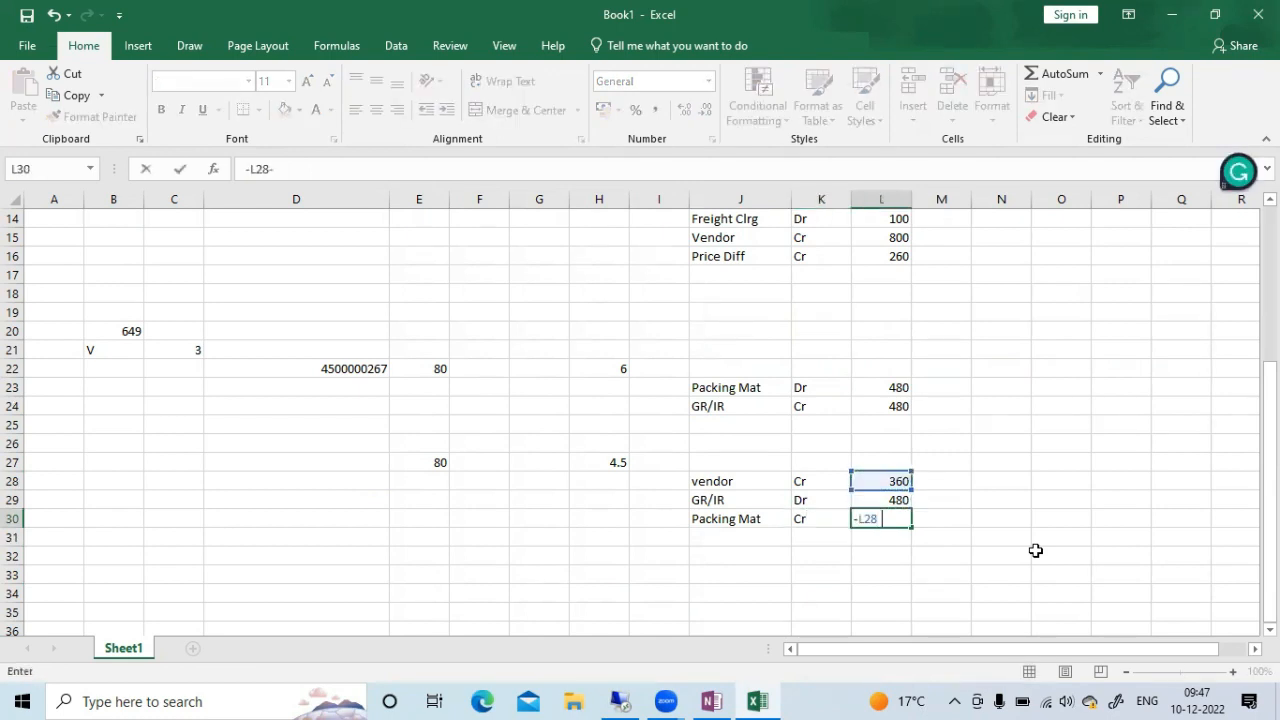
key(Up)
key(Up)
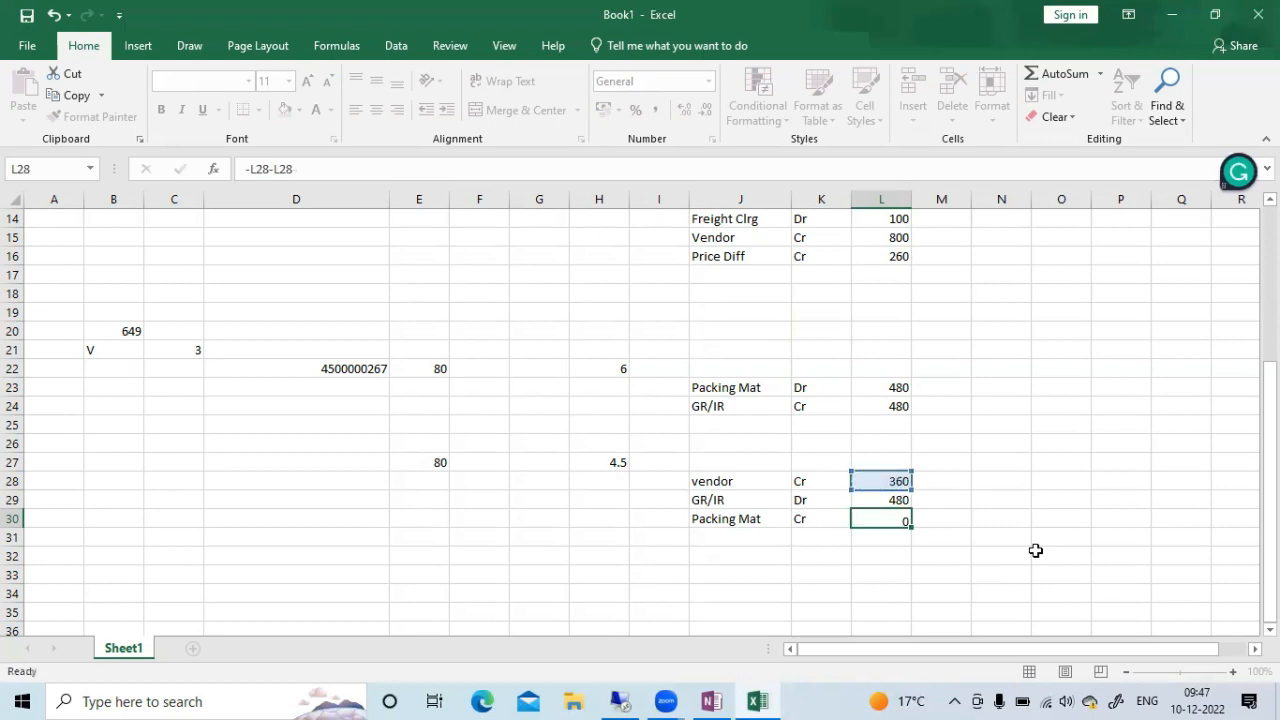
key(Return)
key(Left)
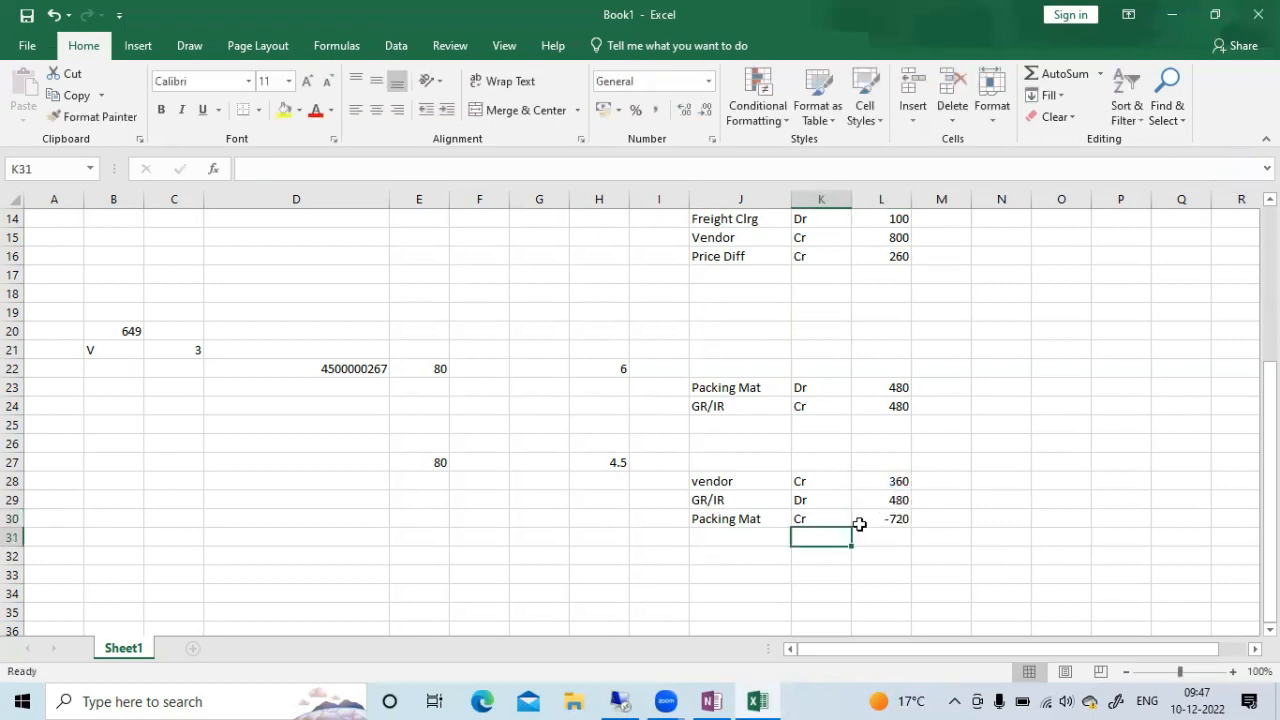
click(872, 518)
key(Delete)
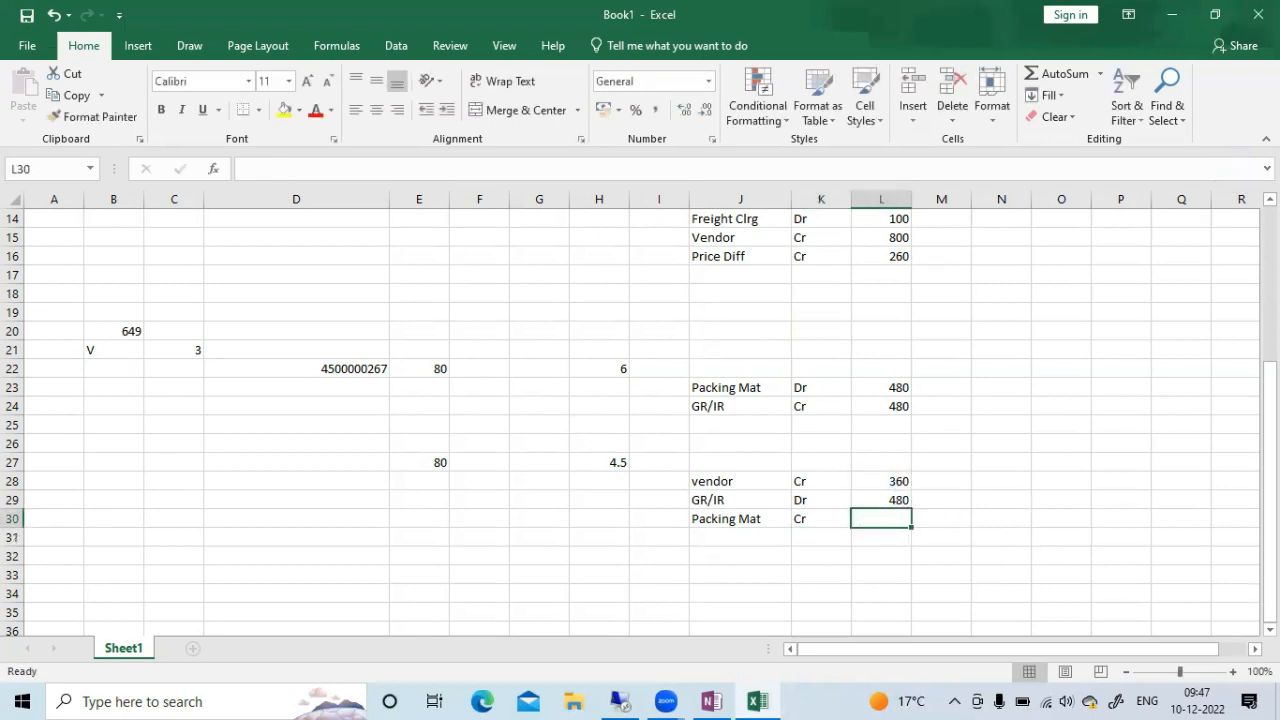
text(-)
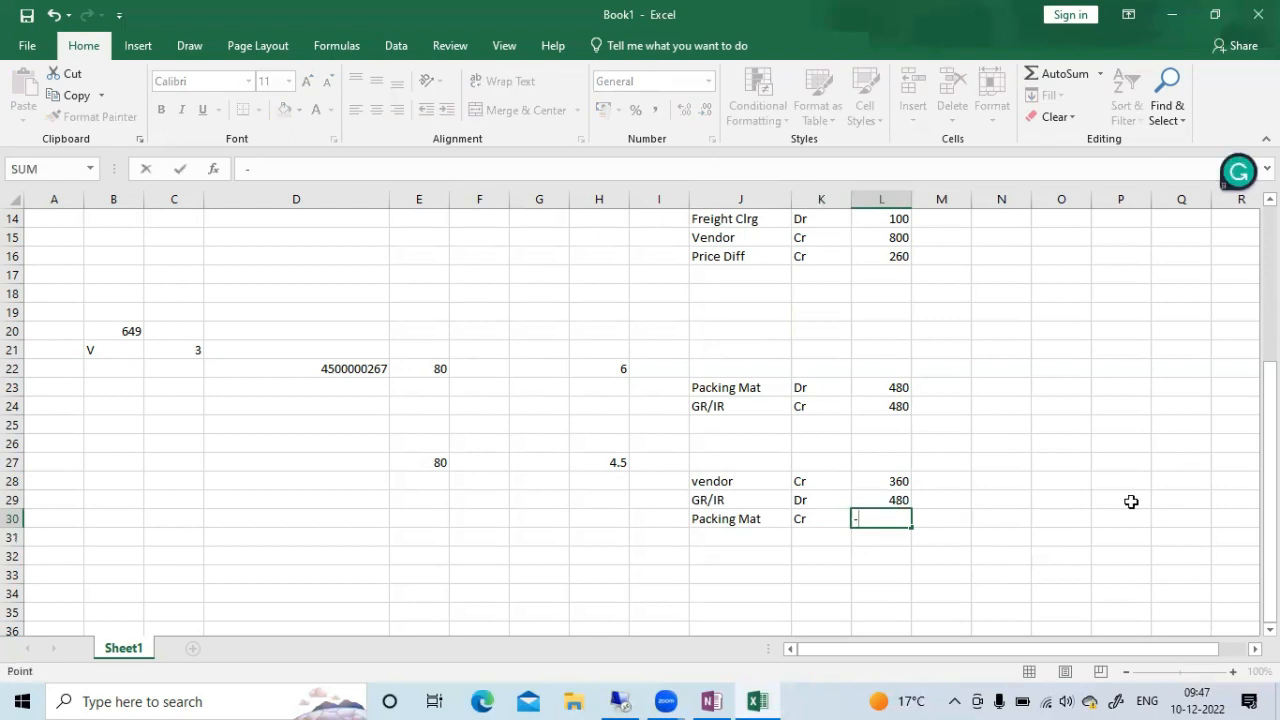
key(Up)
text(-)
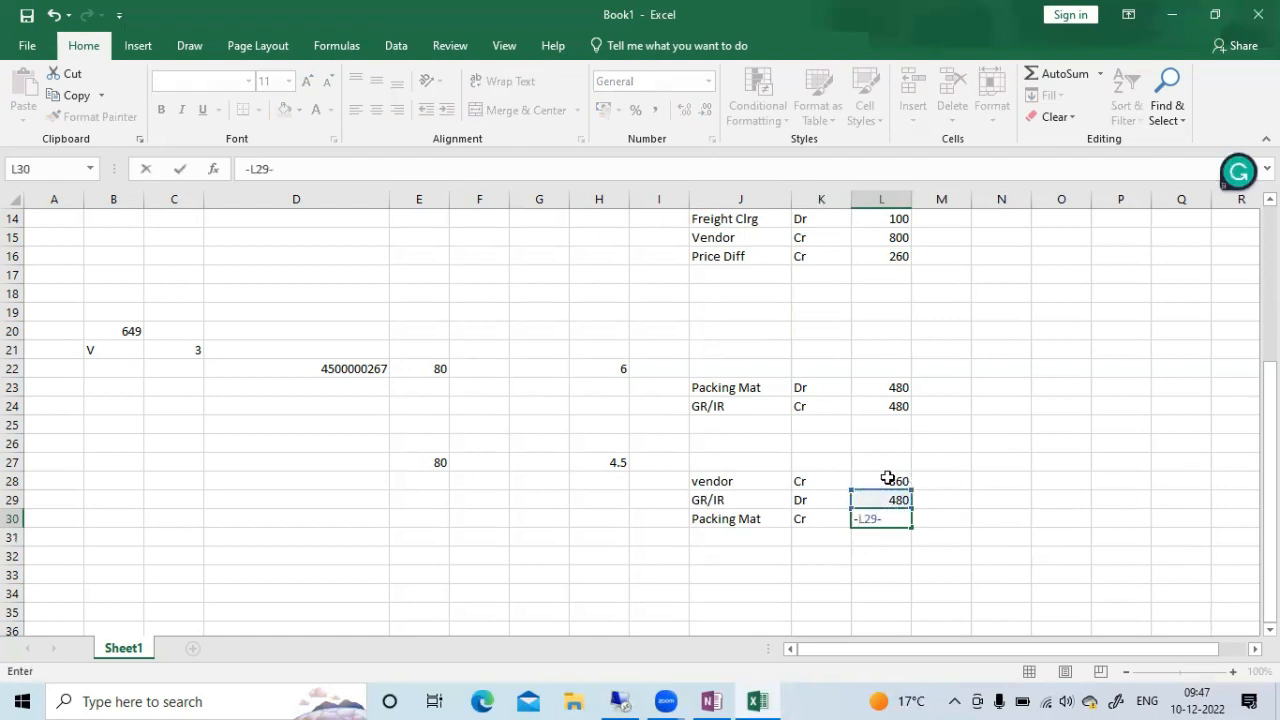
click(886, 481)
key(Return)
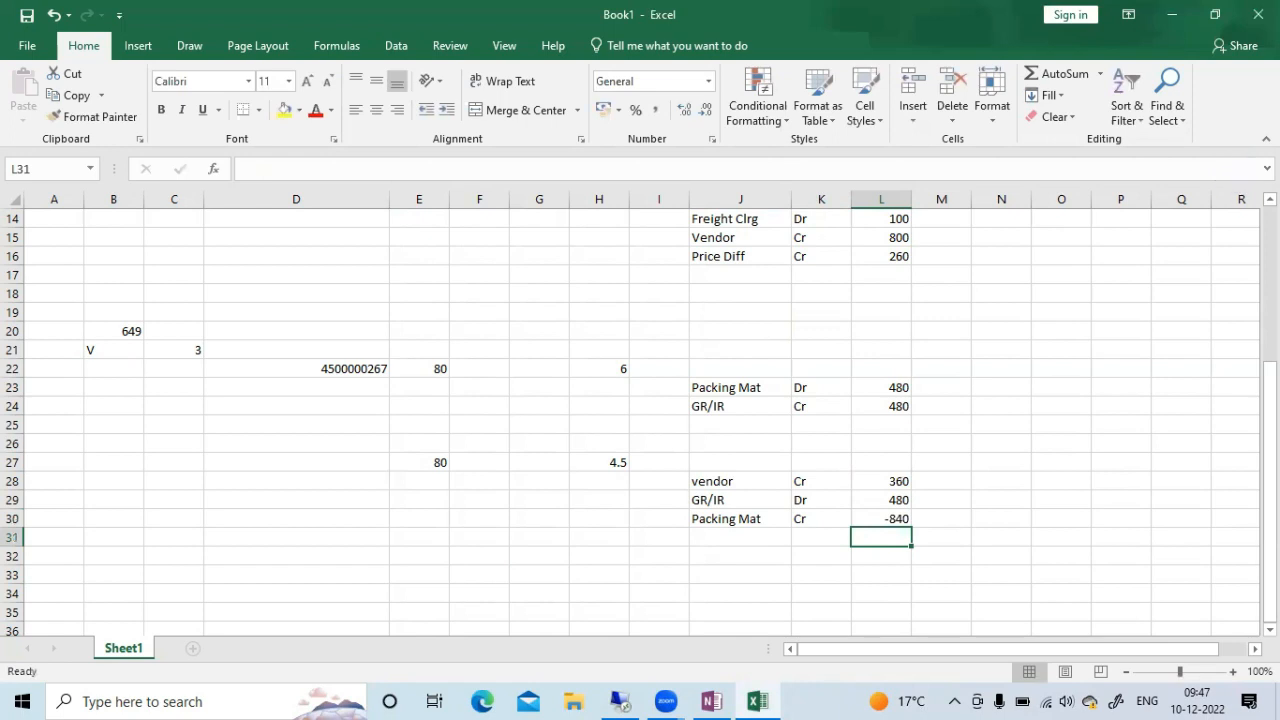
key(Up)
key(Delete)
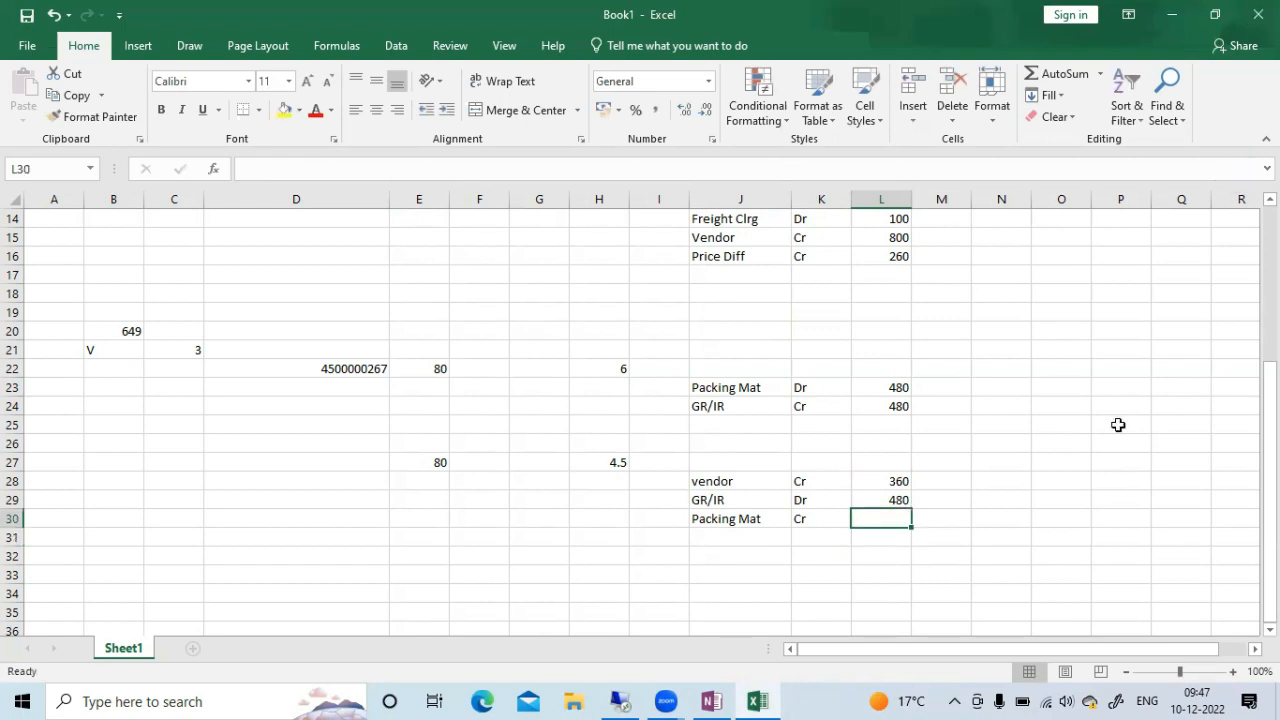
Enter 120 as the Packing Mat credit amount in L30 and switch back to the SAP invoice entry
click(1070, 468)
click(901, 516)
text(120)
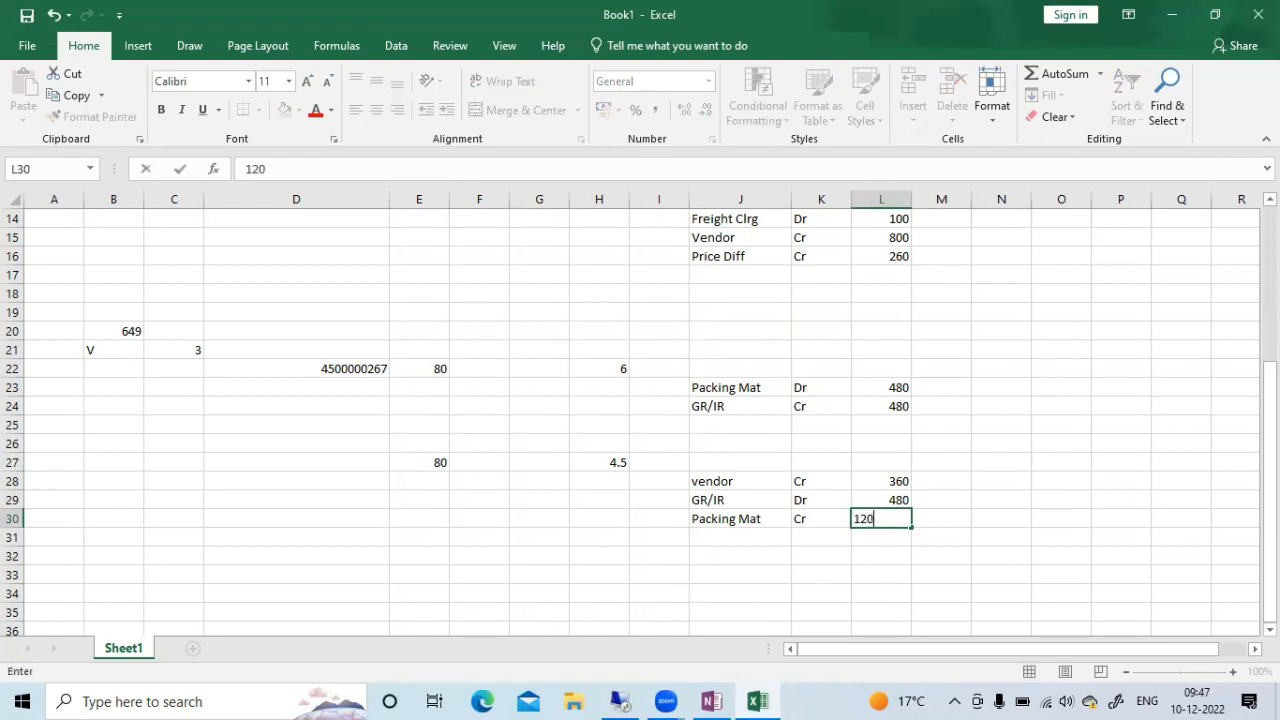
key(Tab)
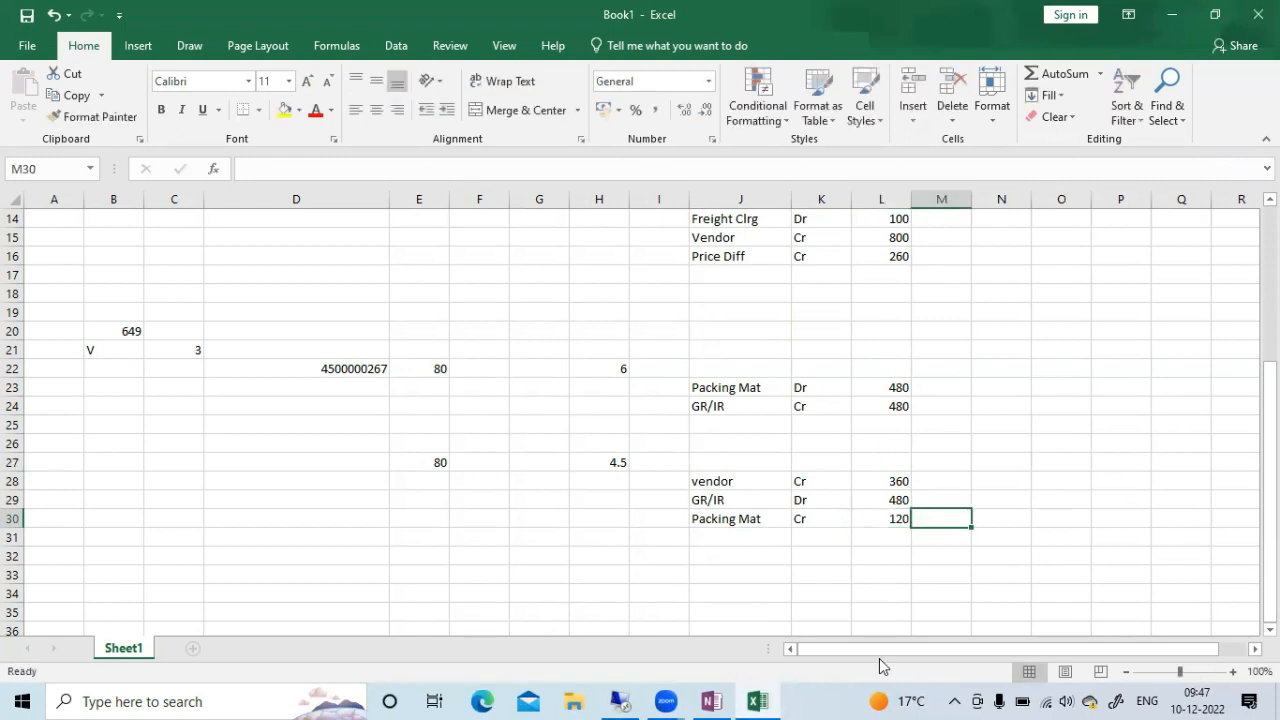
click(622, 699)
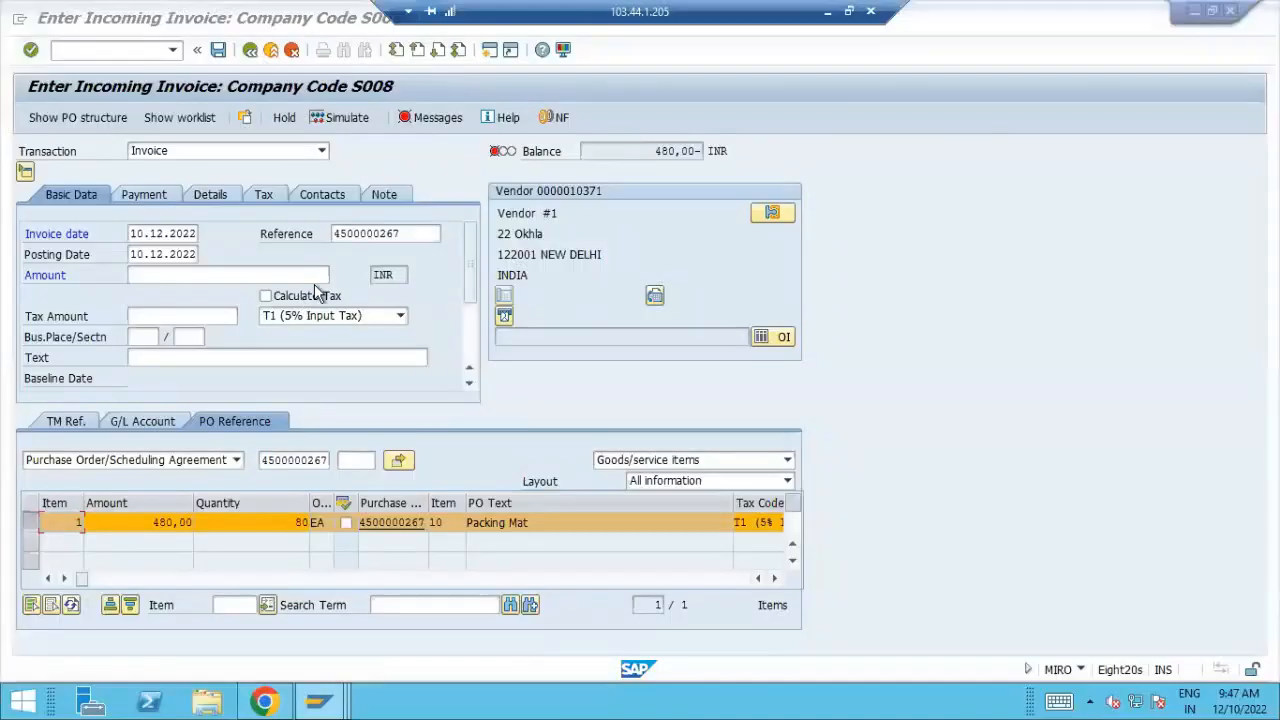
Check the vendor amount in the Excel sheet and set the Packing Mat invoice item amount to 360
click(33, 524)
double_click(135, 523)
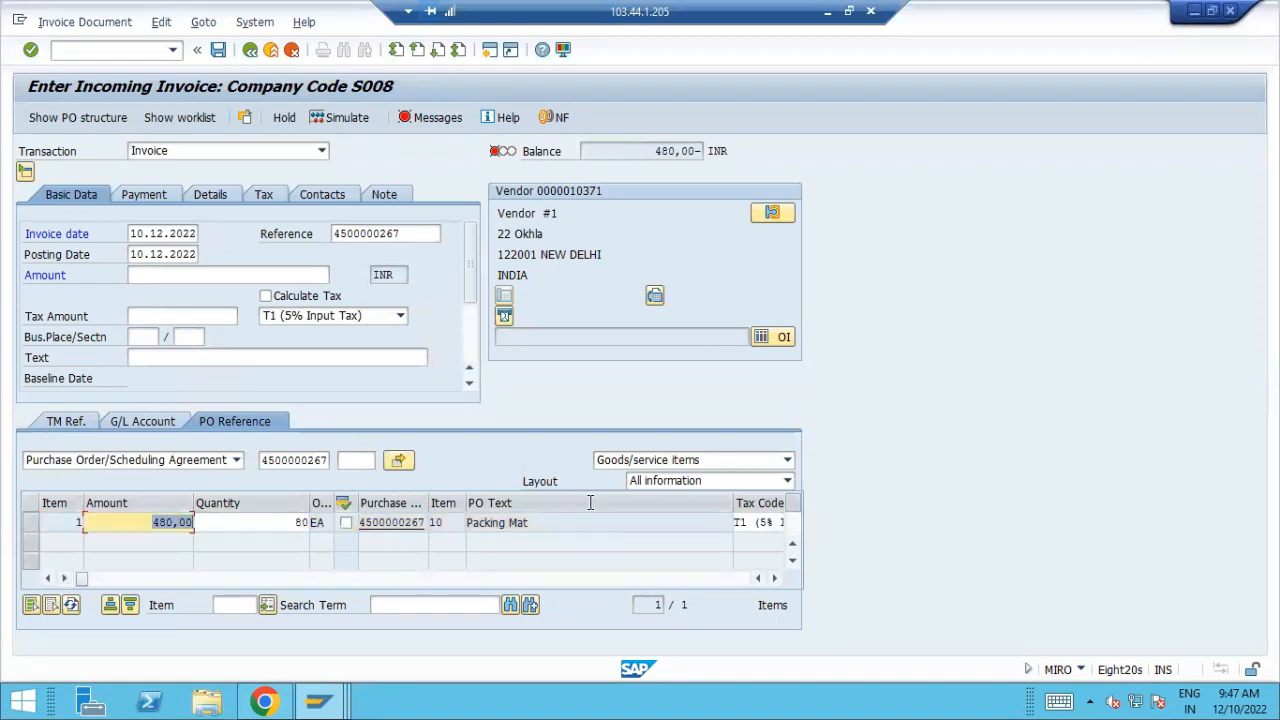
click(826, 12)
click(891, 480)
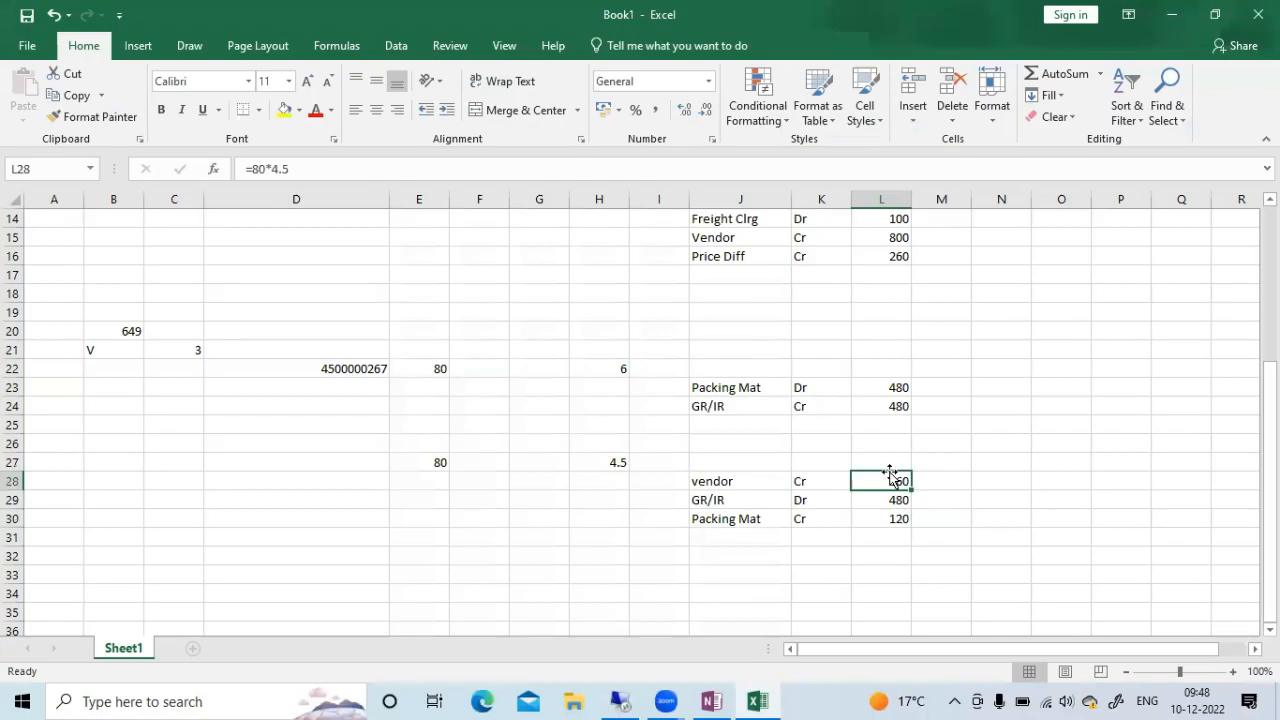
key(alt+Tab)
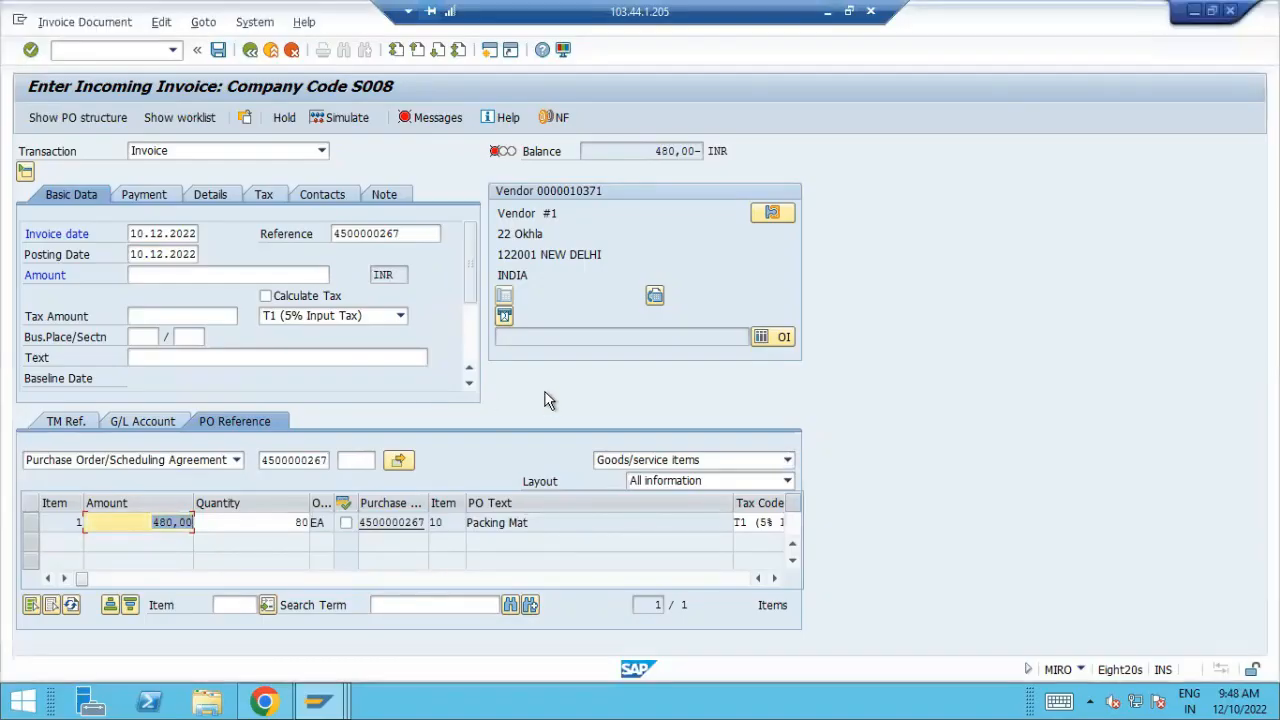
text(360)
key(Return)
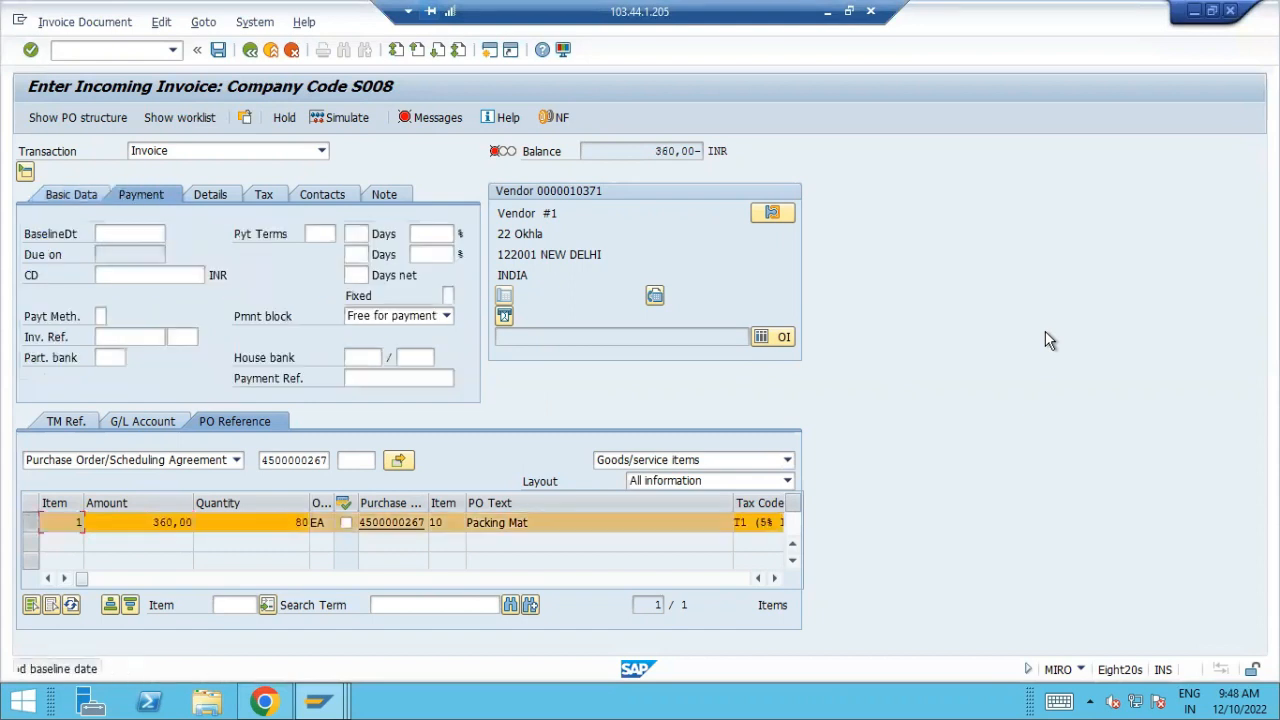
Set the invoice's payment baseline date to 10.12.2022
click(125, 234)
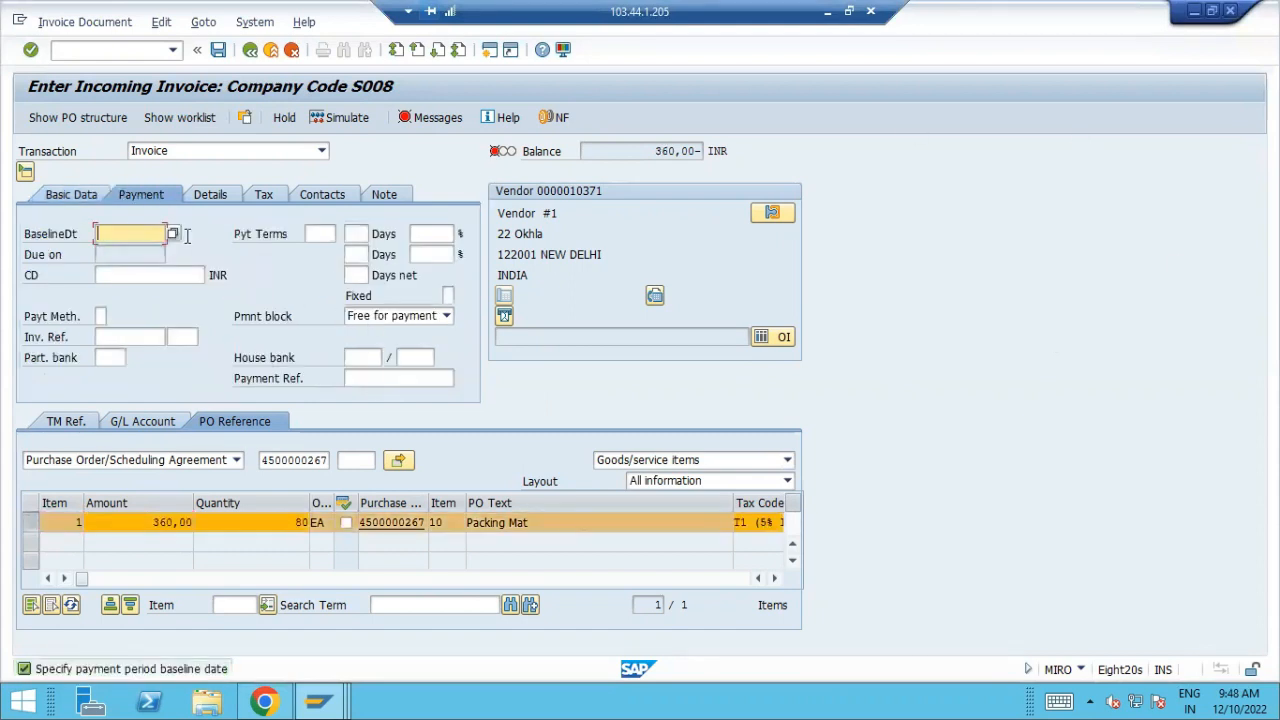
click(180, 236)
double_click(347, 398)
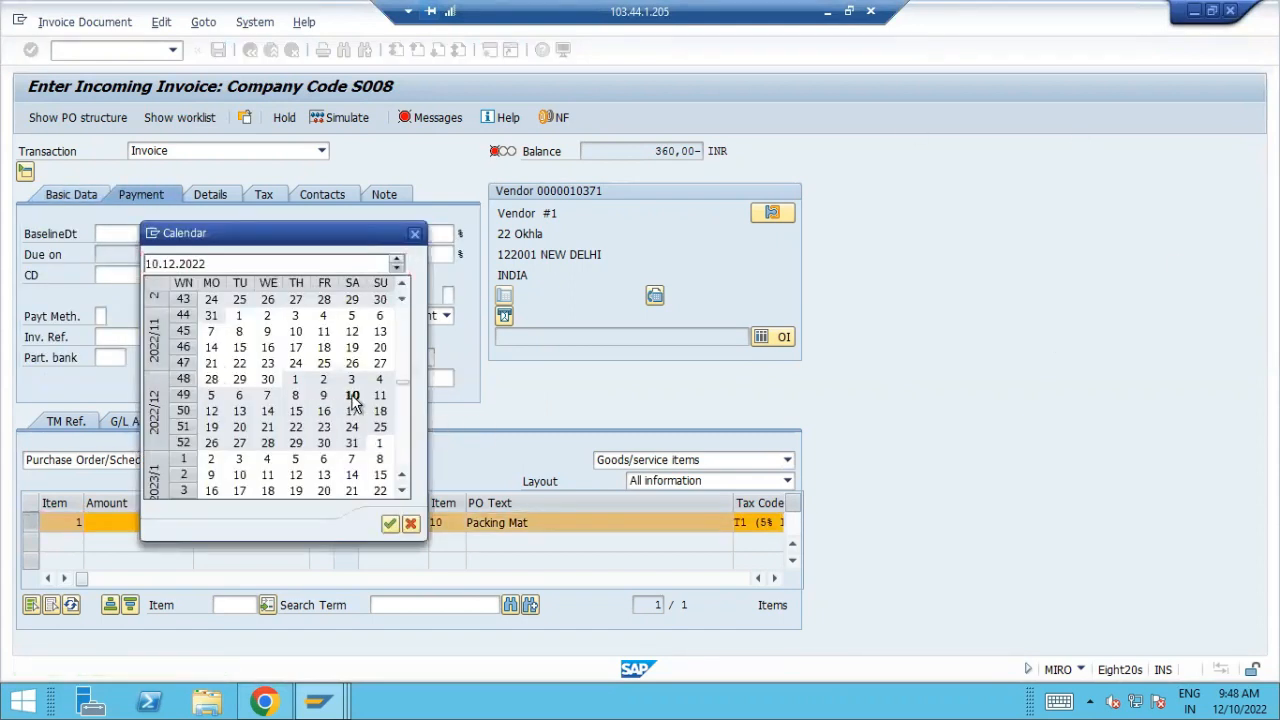
Enable automatic tax calculation, enter 378 as the gross invoice amount and post the invoice
click(72, 194)
click(266, 296)
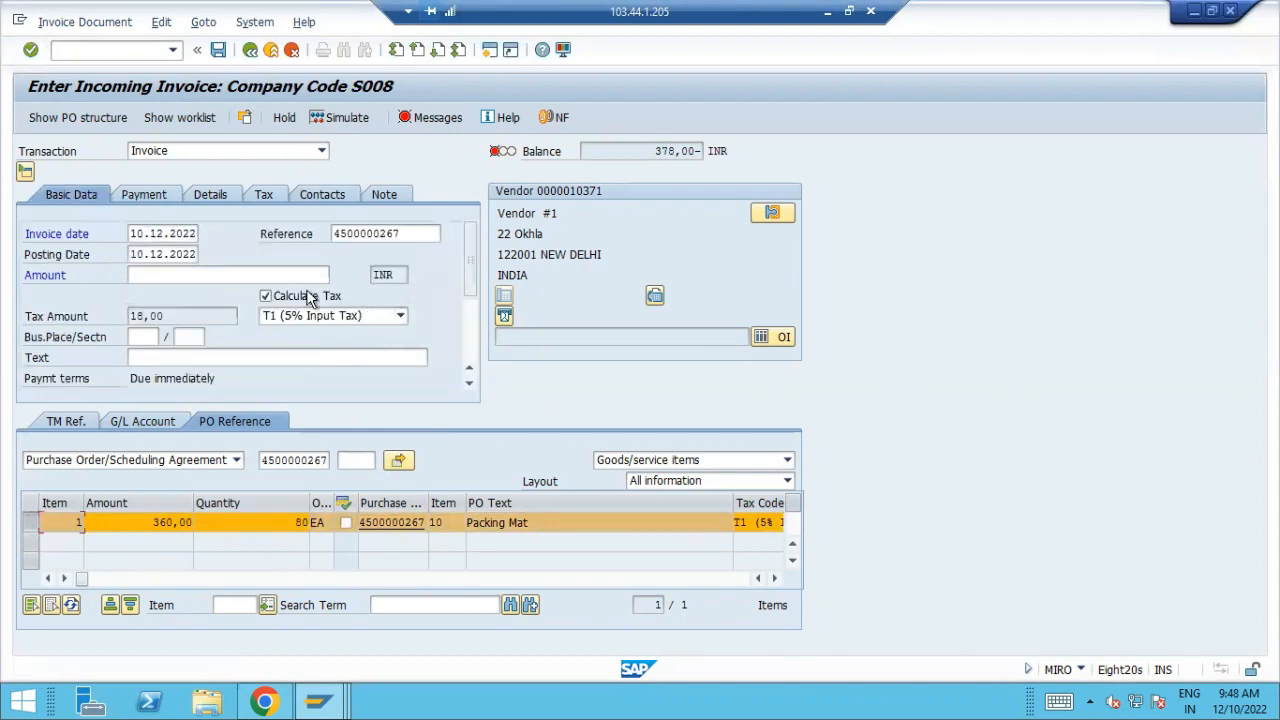
click(168, 276)
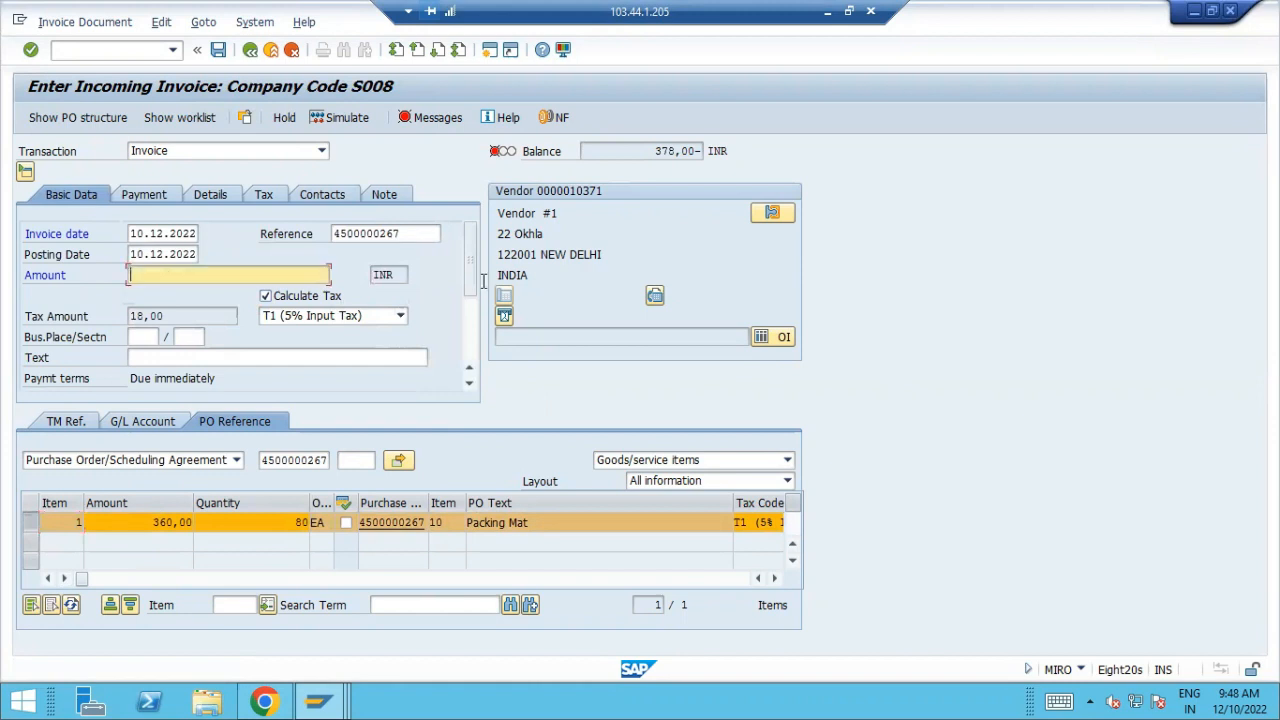
text(378)
key(Return)
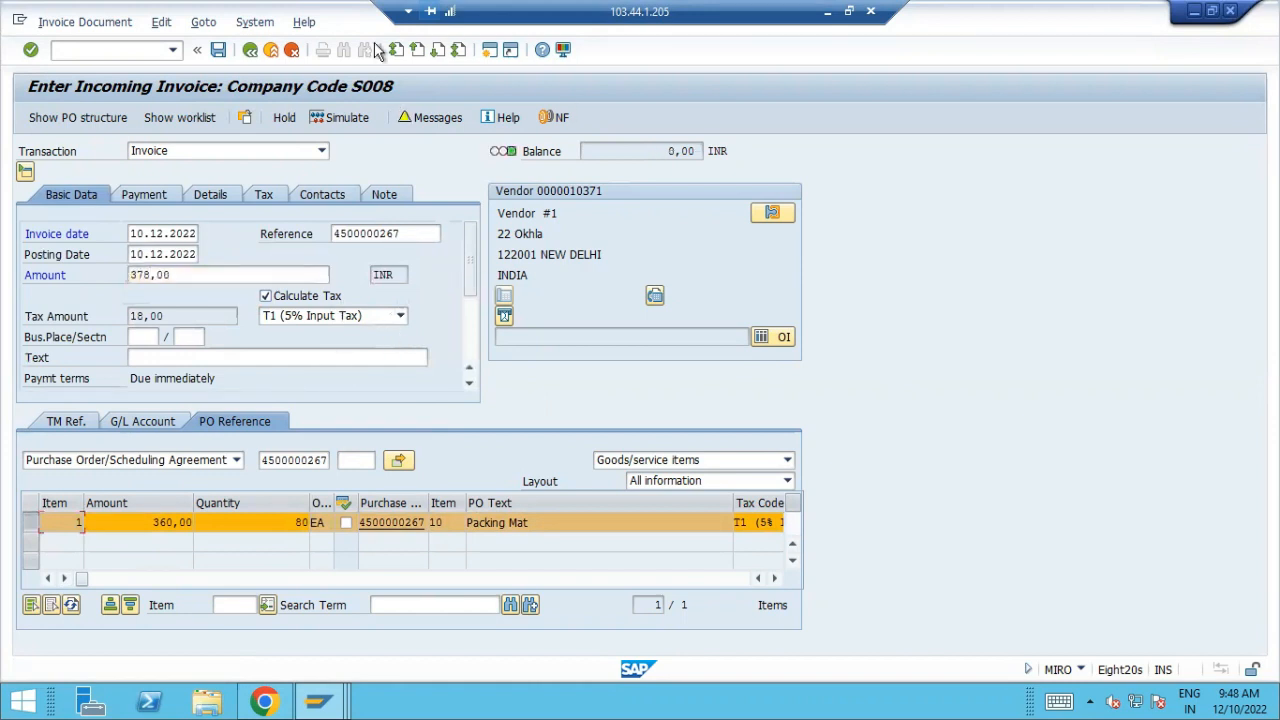
click(218, 49)
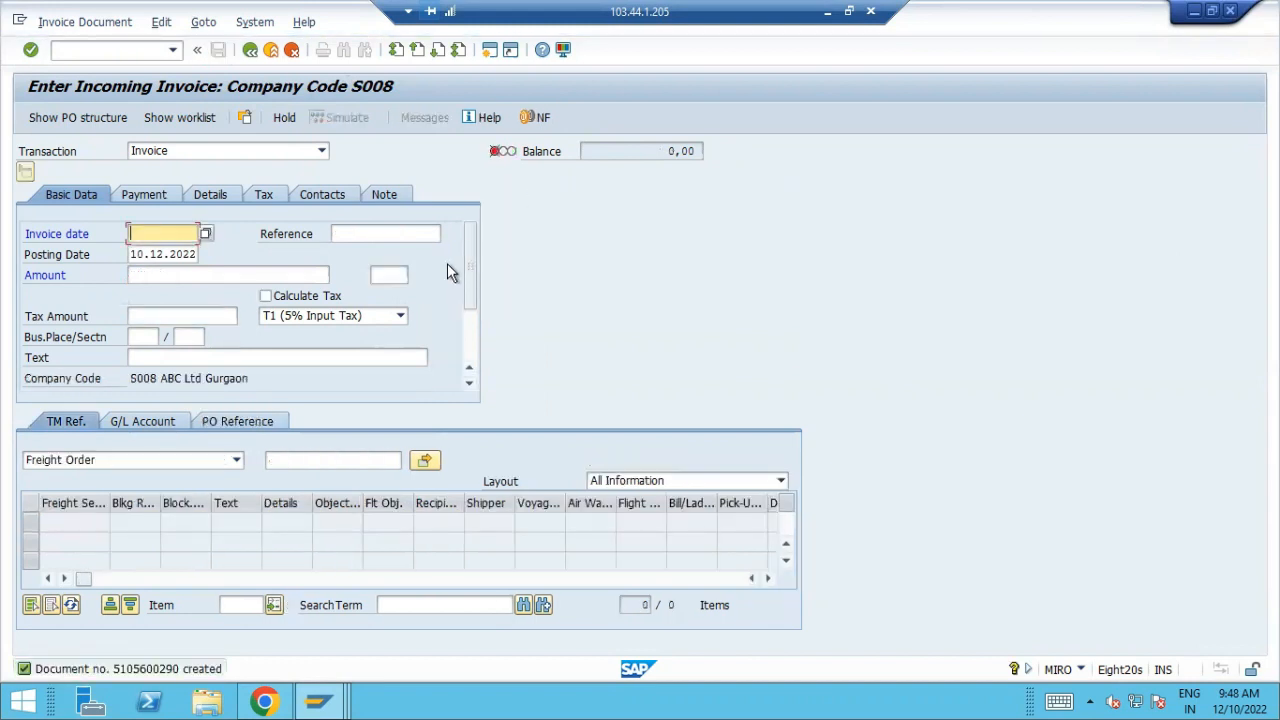
Refresh the Material Price Analysis for material 649, expand the purchase order receipts and widen the Category column to read the documents
click(335, 690)
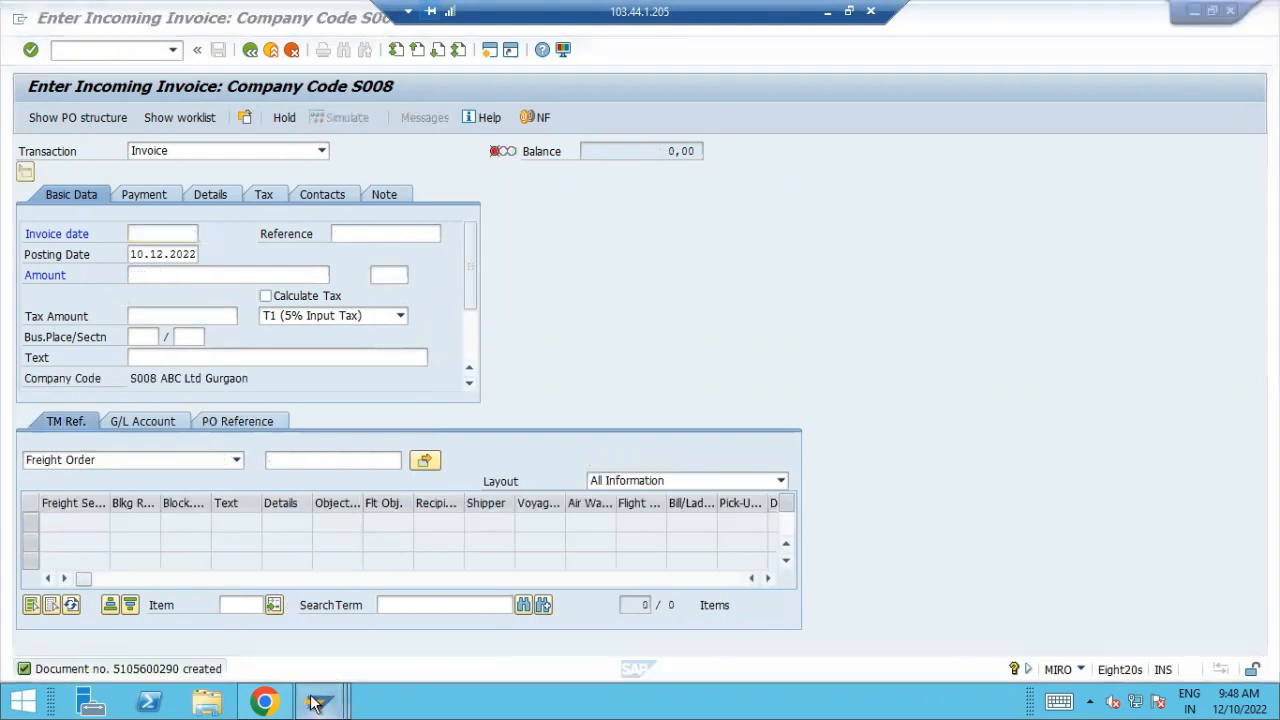
click(505, 595)
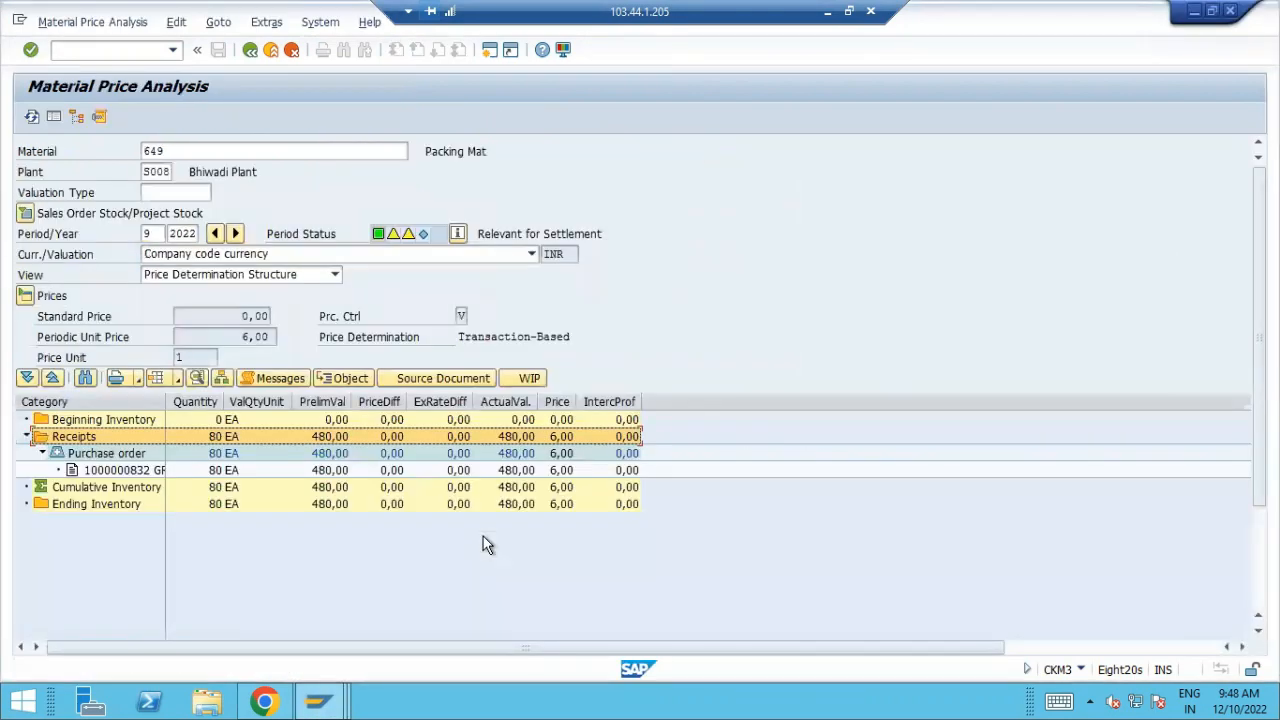
click(31, 116)
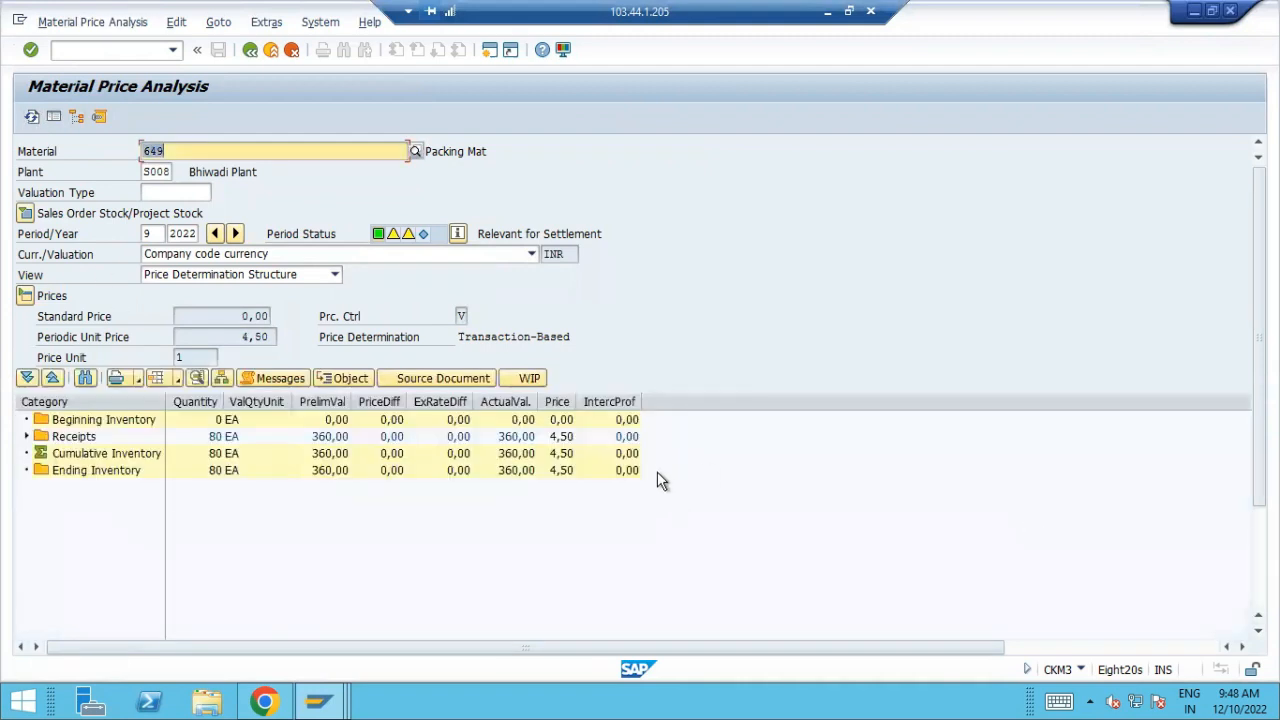
click(27, 436)
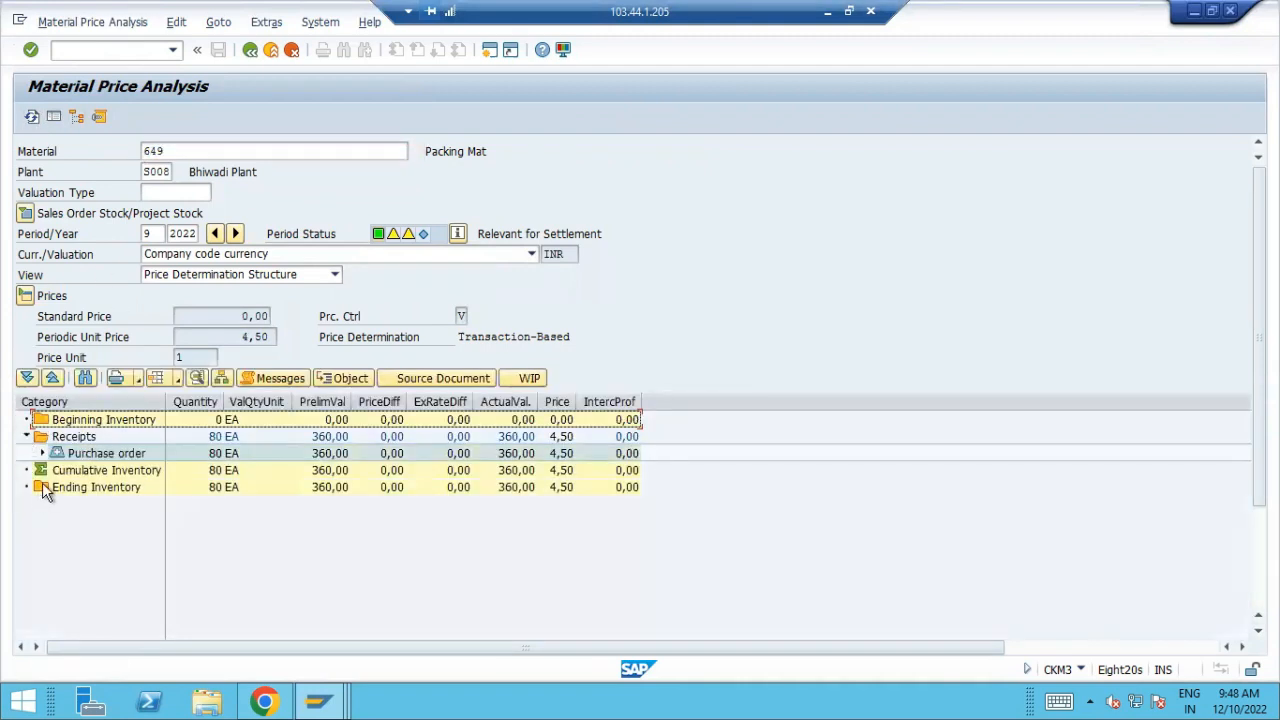
click(42, 453)
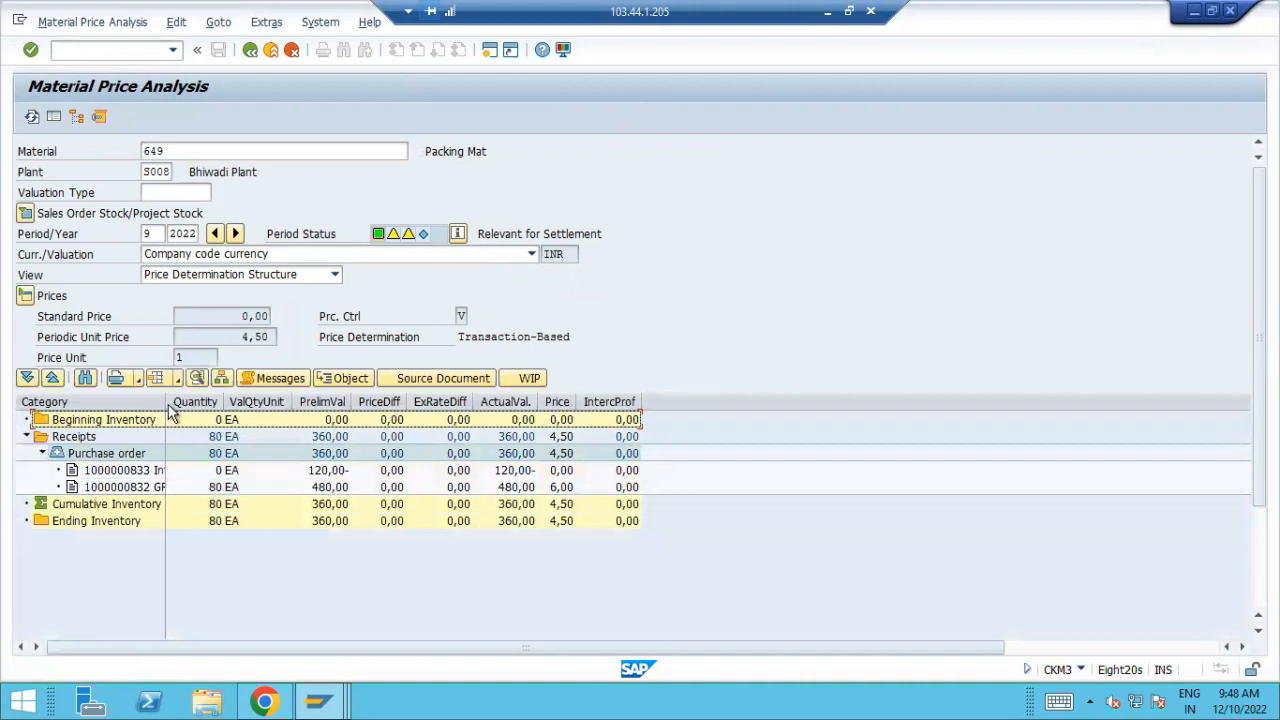
drag(163, 393, 229, 400)
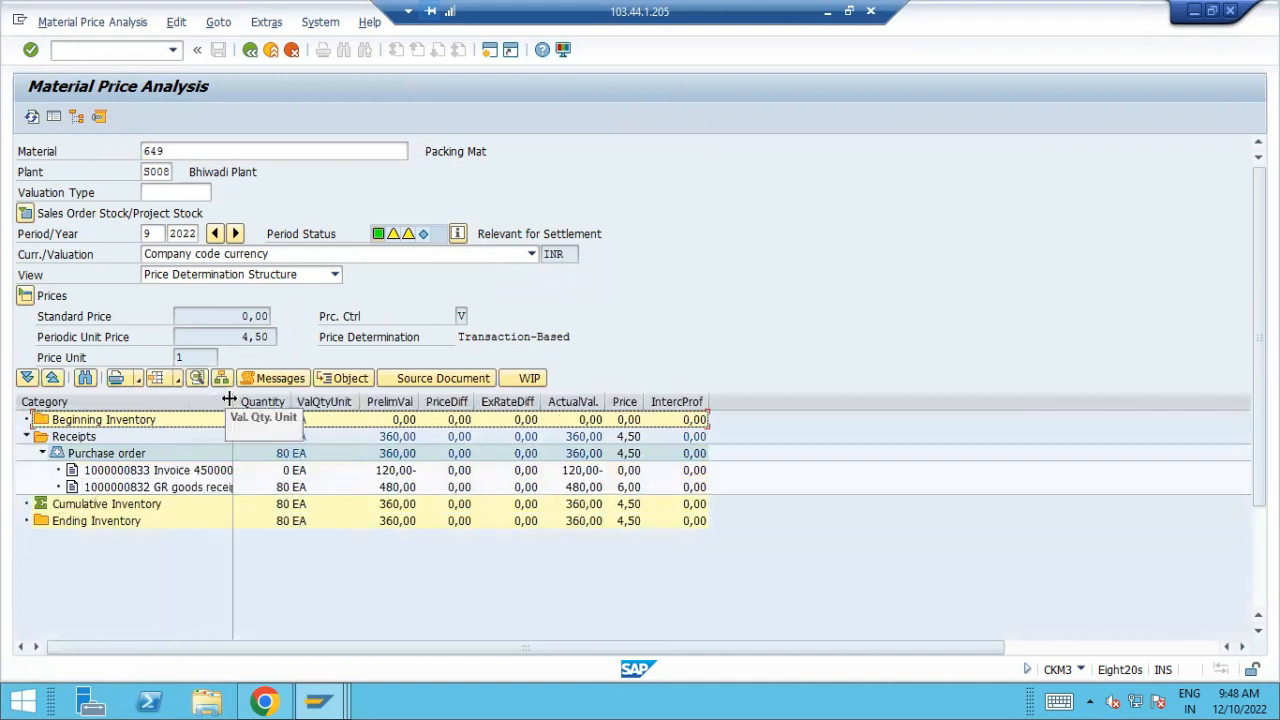